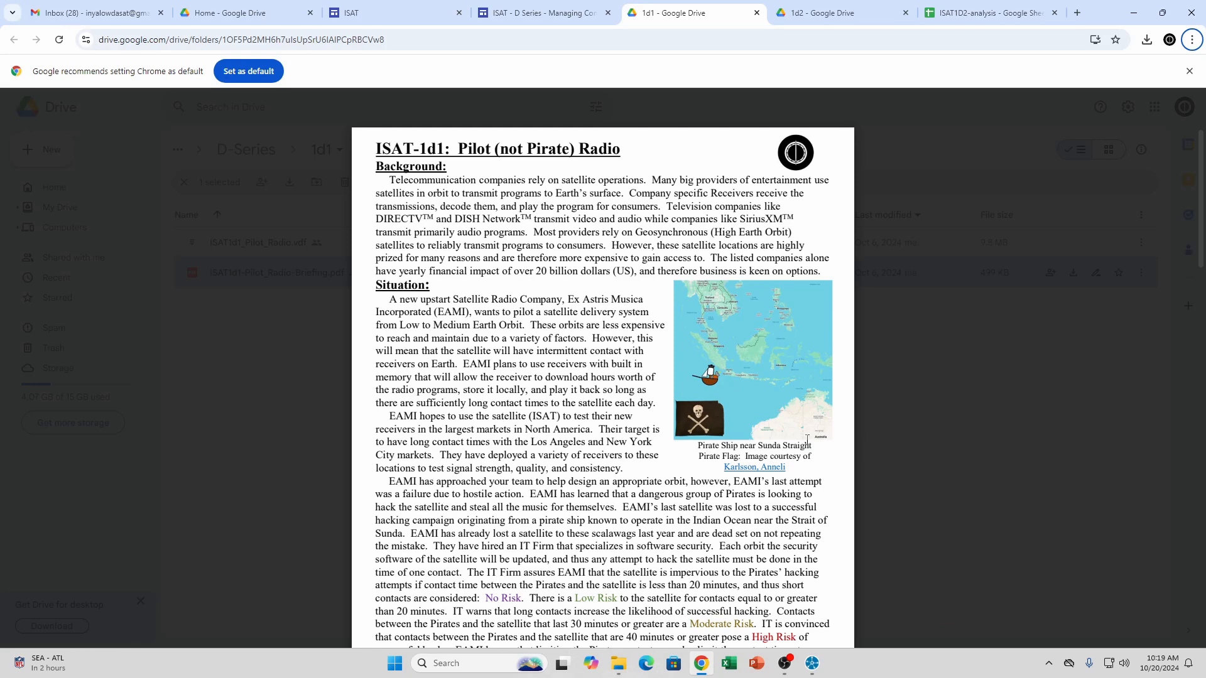
Skim the ISAT-1d1 Pilot Radio briefing and switch to the scenario in STK
{"action": "scroll", "coordinate": [807, 439], "scroll_direction": "down", "scroll_amount": 13}
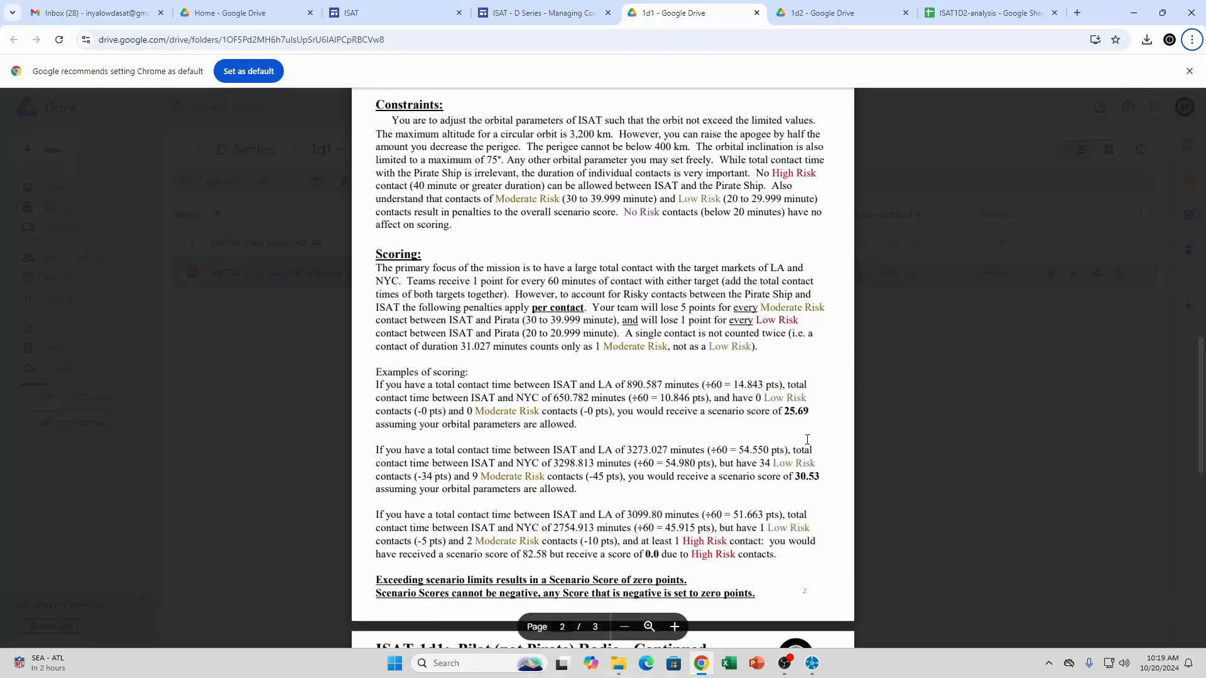
{"action": "scroll", "coordinate": [807, 440], "scroll_direction": "up", "scroll_amount": 13}
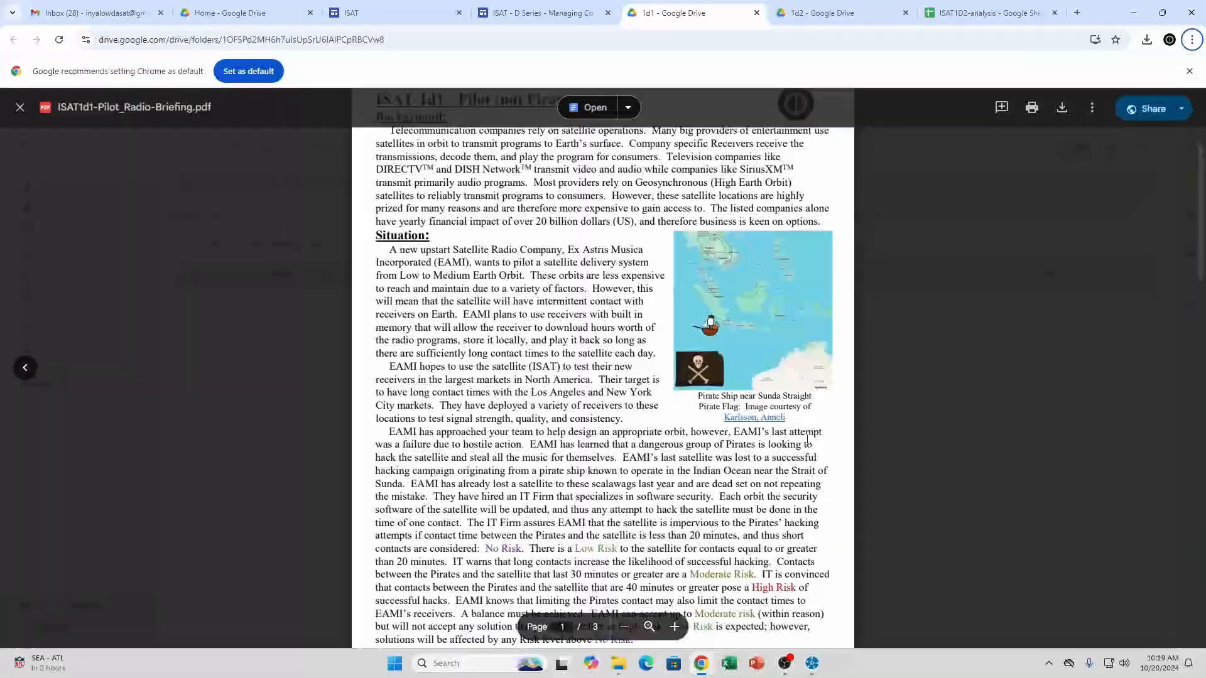
{"action": "mouse_move", "coordinate": [812, 663]}
{"action": "left_click", "coordinate": [756, 620]}
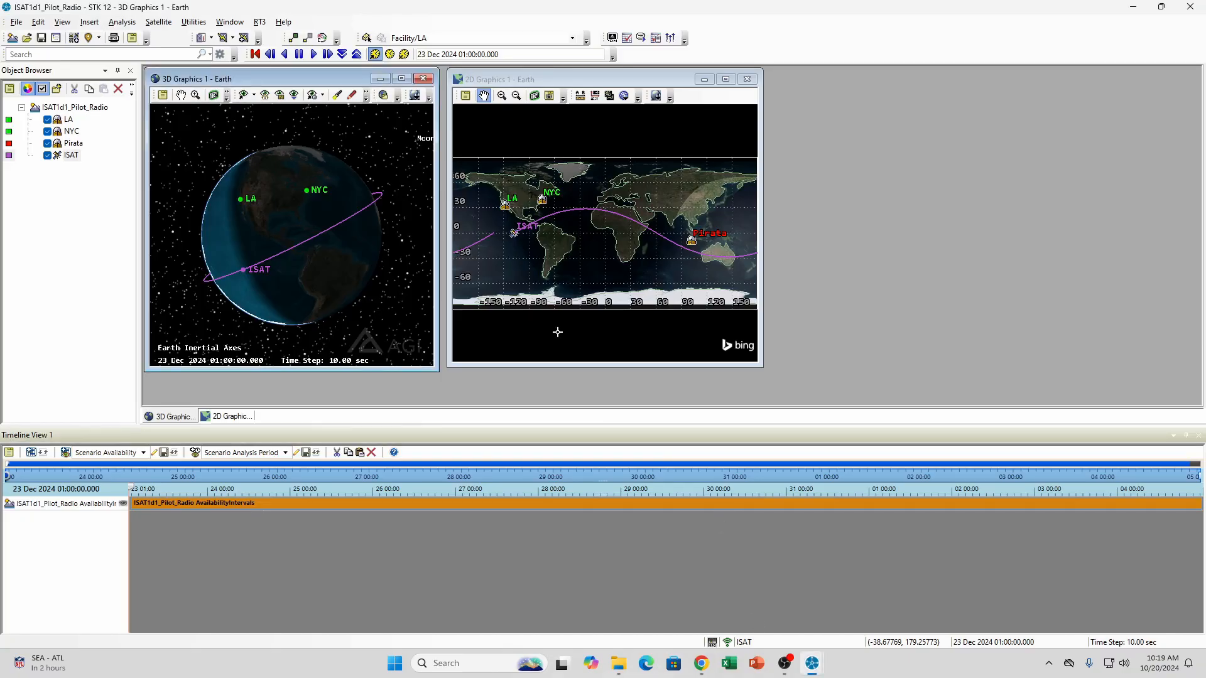
Examine the locations of Pirata, LA and NYC relative to the ISAT orbit on the 3D globe
{"action": "mouse_move", "coordinate": [337, 239]}
{"action": "left_mouse_down"}
{"action": "mouse_move", "coordinate": [331, 215]}
{"action": "mouse_move", "coordinate": [343, 218]}
{"action": "mouse_move", "coordinate": [296, 232]}
{"action": "mouse_move", "coordinate": [336, 224]}
{"action": "left_mouse_up"}
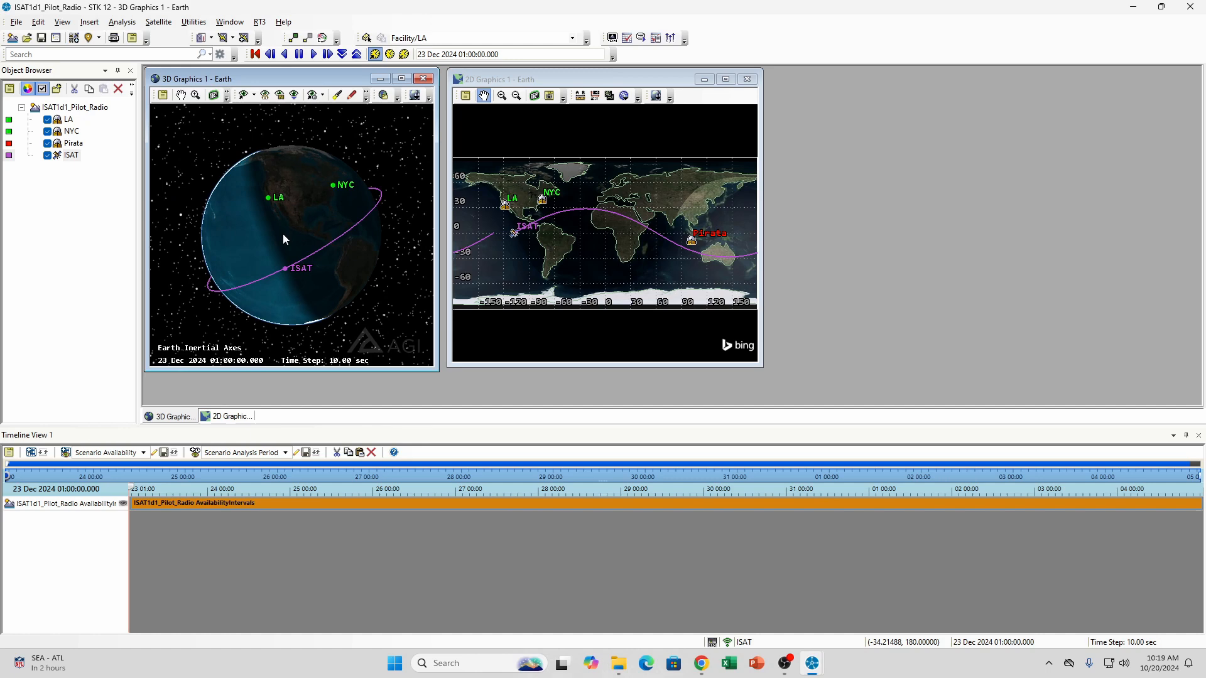
{"action": "left_click_drag", "start_coordinate": [267, 241], "coordinate": [211, 289]}
{"action": "scroll", "coordinate": [296, 251], "scroll_direction": "up", "scroll_amount": 10}
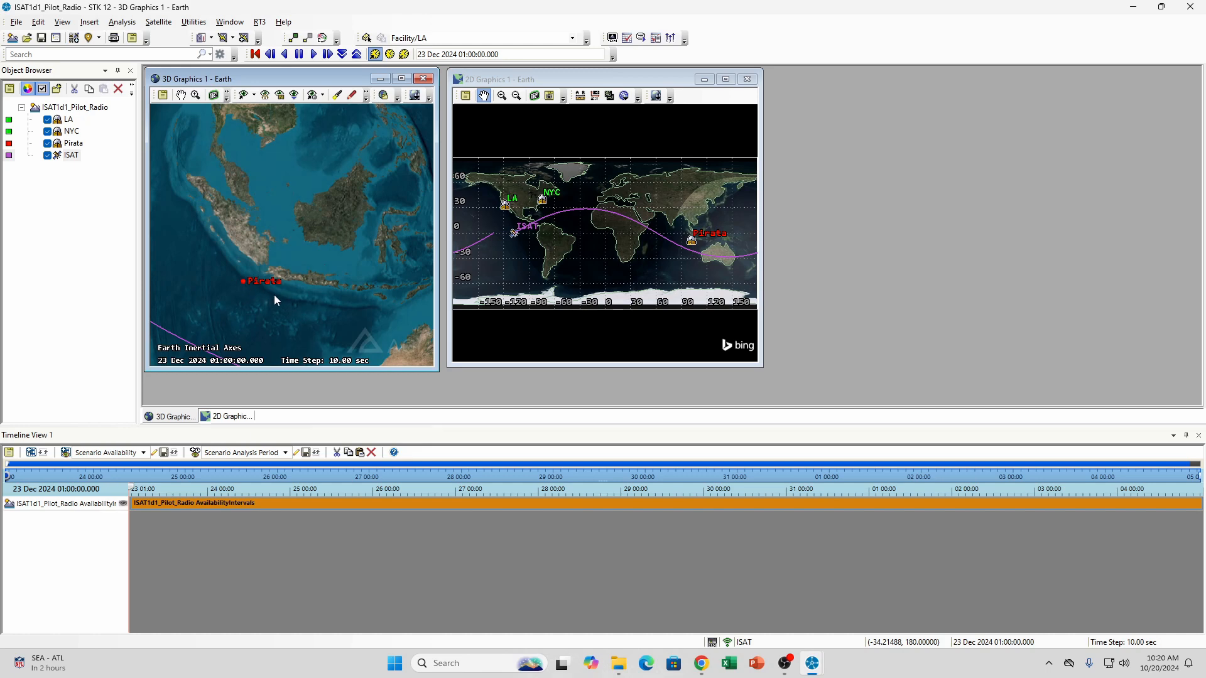
{"action": "scroll", "coordinate": [274, 296], "scroll_direction": "down", "scroll_amount": 5}
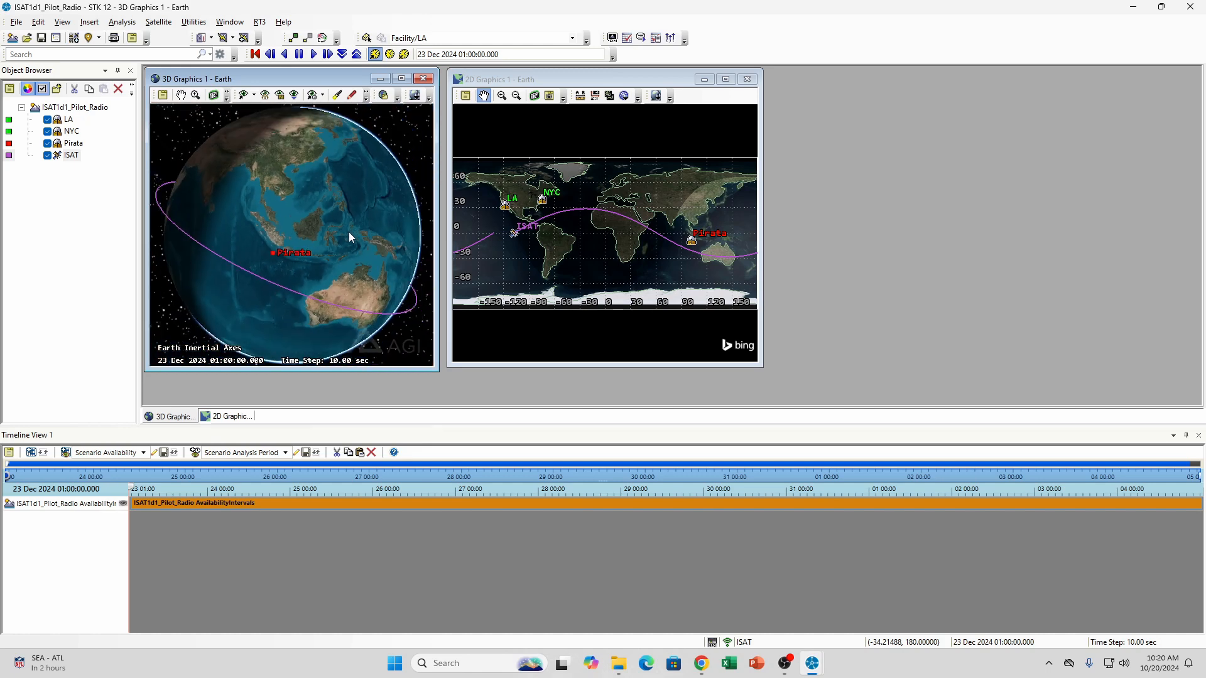
{"action": "left_click_drag", "start_coordinate": [350, 233], "coordinate": [293, 233]}
{"action": "left_click_drag", "start_coordinate": [380, 214], "coordinate": [264, 226]}
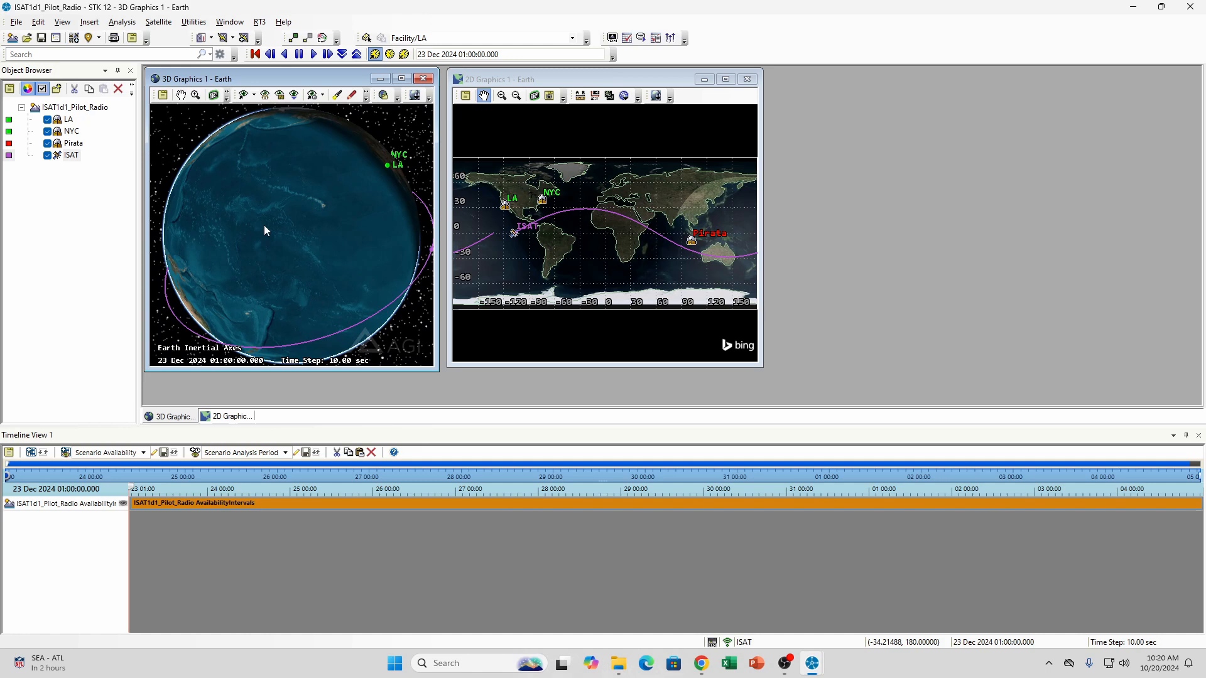
{"action": "left_click_drag", "start_coordinate": [342, 219], "coordinate": [273, 223]}
{"action": "left_click_drag", "start_coordinate": [320, 259], "coordinate": [378, 241]}
{"action": "left_click_drag", "start_coordinate": [267, 239], "coordinate": [357, 203]}
{"action": "mouse_move", "coordinate": [312, 217]}
{"action": "left_mouse_down"}
{"action": "mouse_move", "coordinate": [362, 196]}
{"action": "mouse_move", "coordinate": [348, 217]}
{"action": "mouse_move", "coordinate": [319, 211]}
{"action": "left_mouse_up"}
{"action": "left_click_drag", "start_coordinate": [385, 206], "coordinate": [342, 216]}
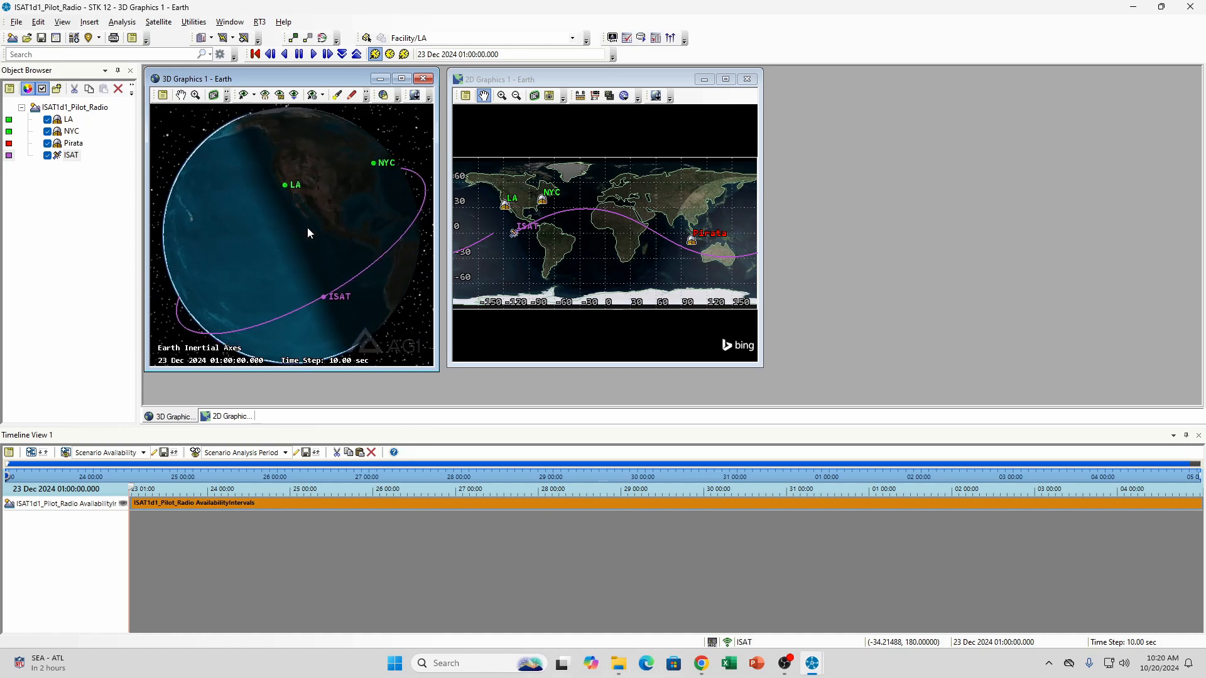
{"action": "left_click_drag", "start_coordinate": [333, 183], "coordinate": [282, 190]}
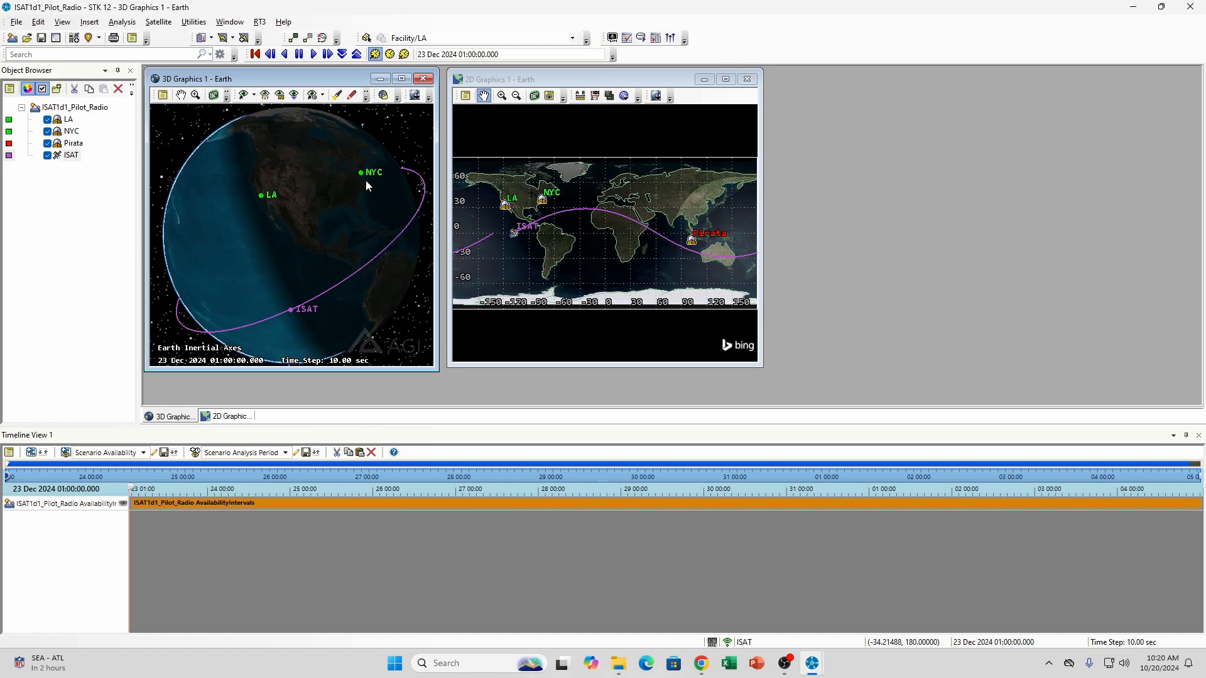
{"action": "left_click_drag", "start_coordinate": [276, 257], "coordinate": [317, 199]}
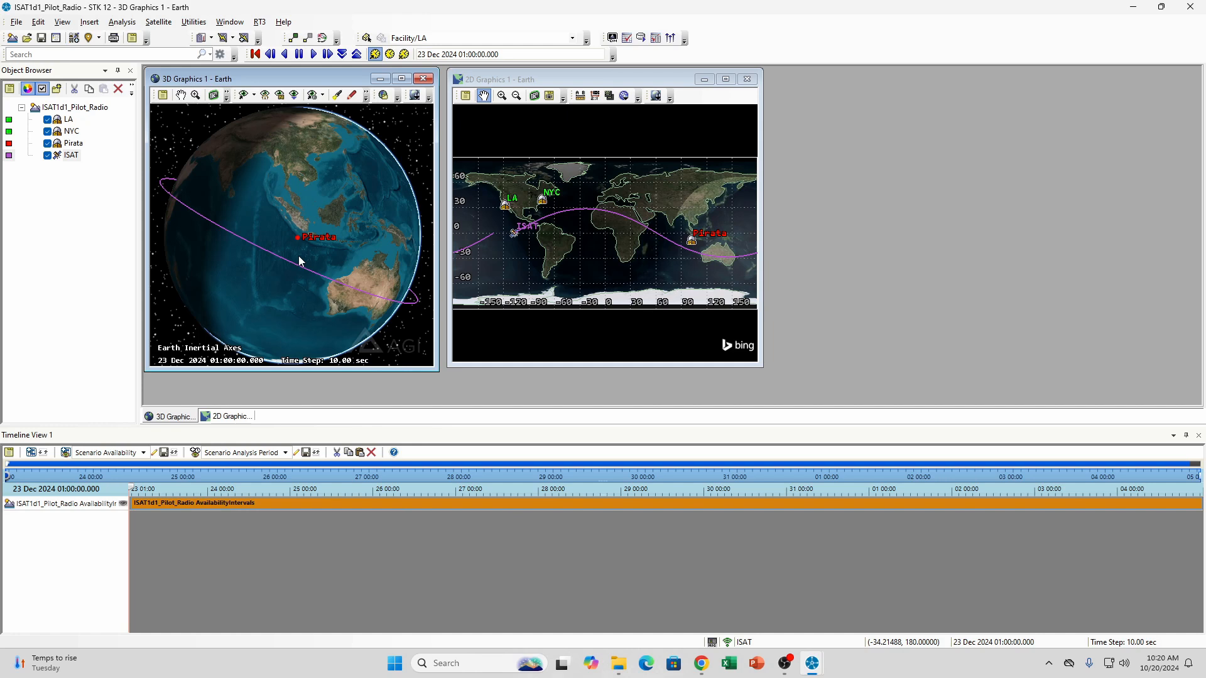
Switch to the briefing PDF in Chrome and read its risk levels, orbit limits, objective, constraints and scoring examples
{"action": "left_click", "coordinate": [701, 664]}
{"action": "scroll", "coordinate": [616, 372], "scroll_direction": "down", "scroll_amount": 10}
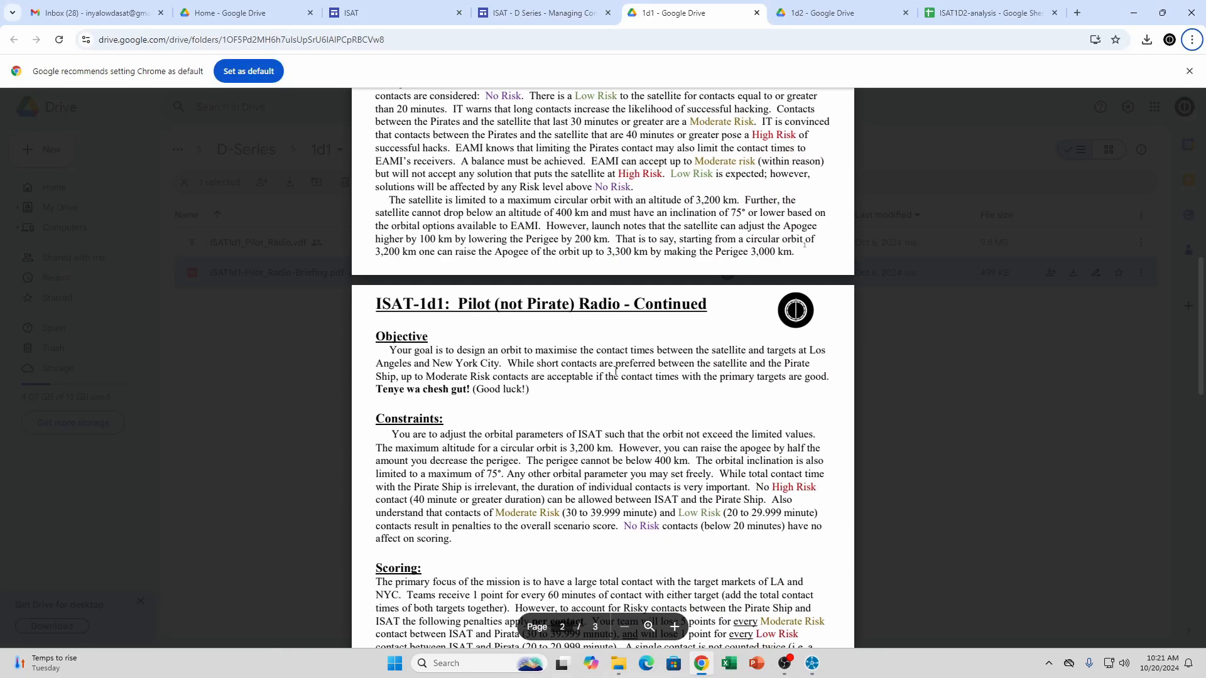
{"action": "scroll", "coordinate": [616, 371], "scroll_direction": "up", "scroll_amount": 3}
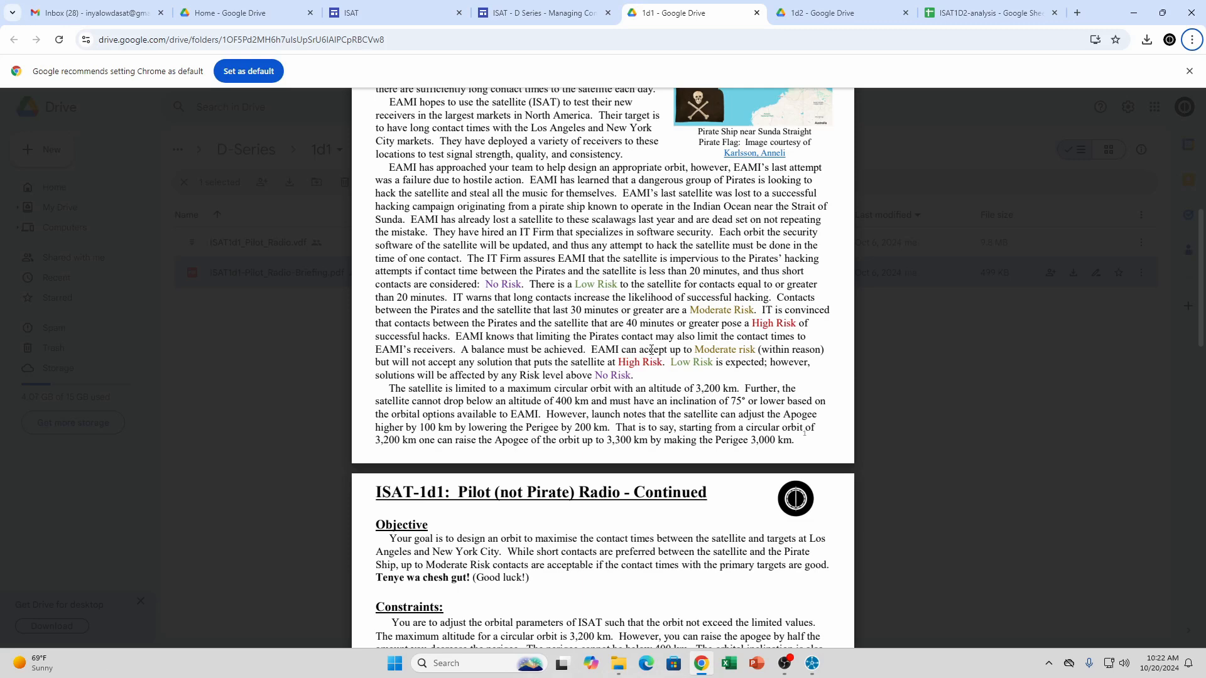
{"action": "scroll", "coordinate": [651, 350], "scroll_direction": "down", "scroll_amount": 1}
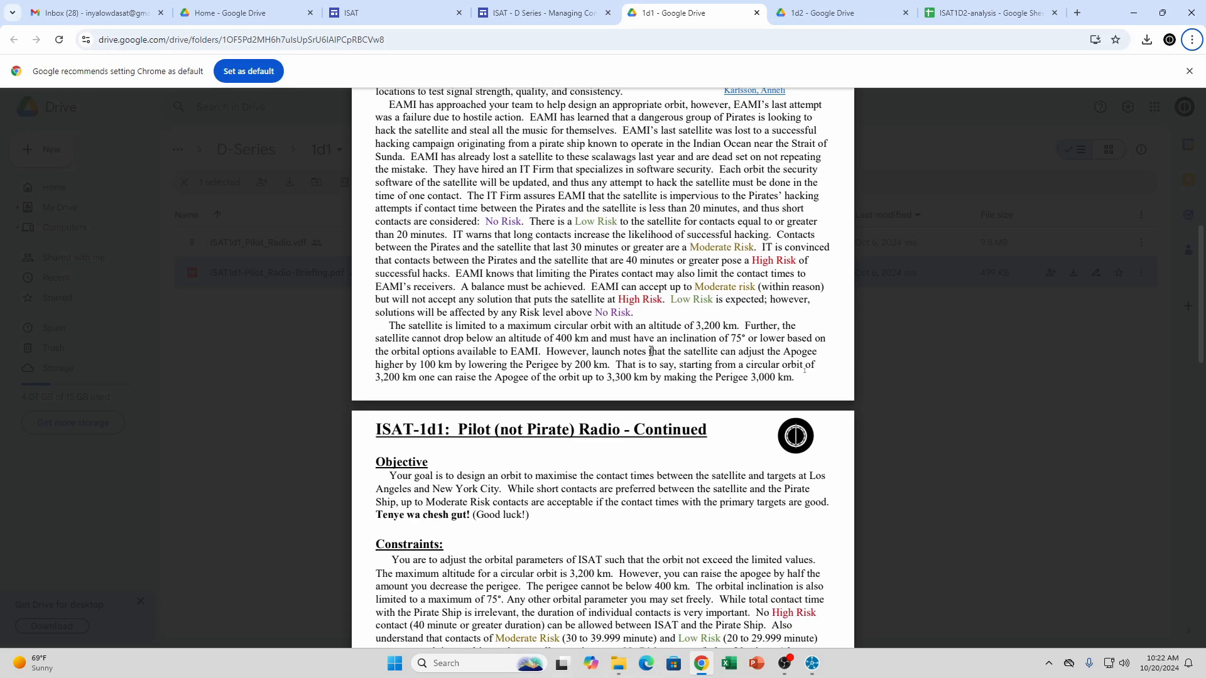
{"action": "scroll", "coordinate": [651, 351], "scroll_direction": "down", "scroll_amount": 2}
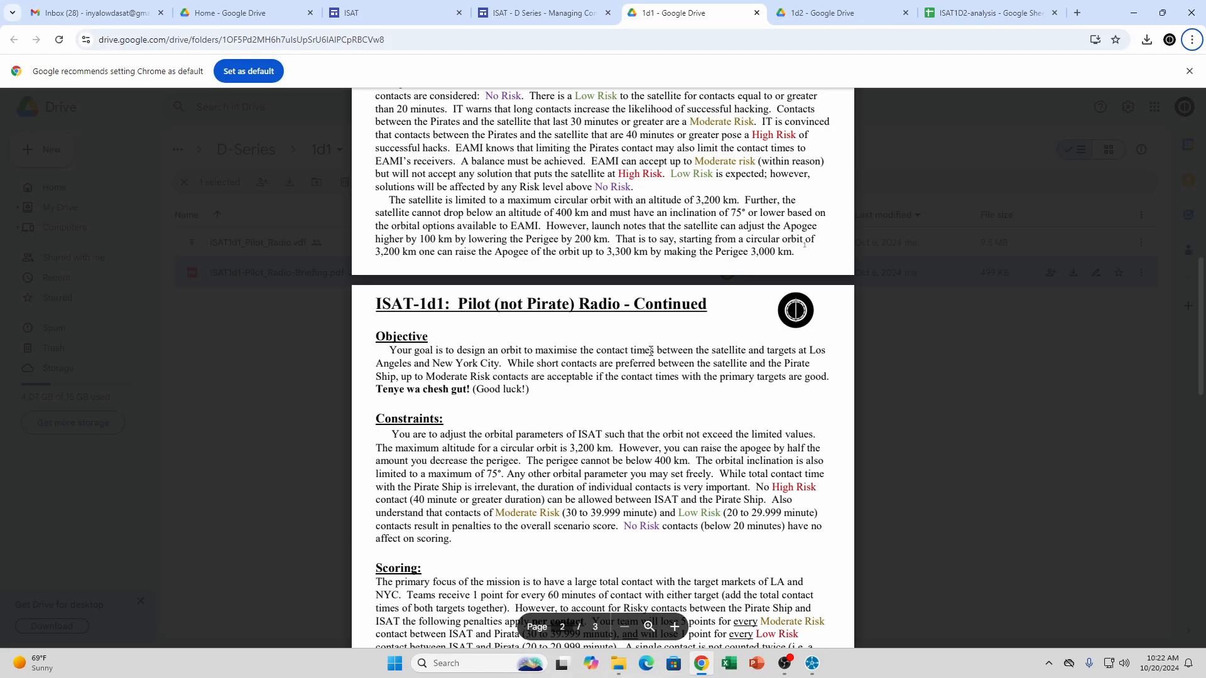
{"action": "scroll", "coordinate": [651, 350], "scroll_direction": "up", "scroll_amount": 4}
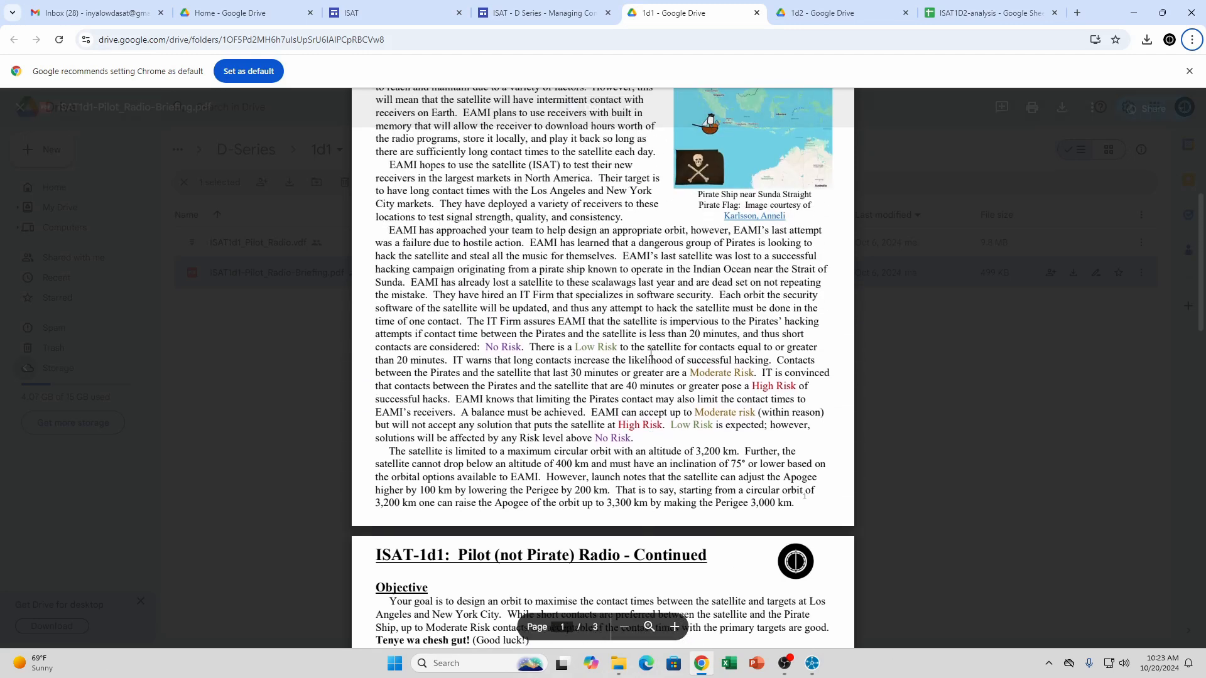
{"action": "scroll", "coordinate": [651, 353], "scroll_direction": "down", "scroll_amount": 6}
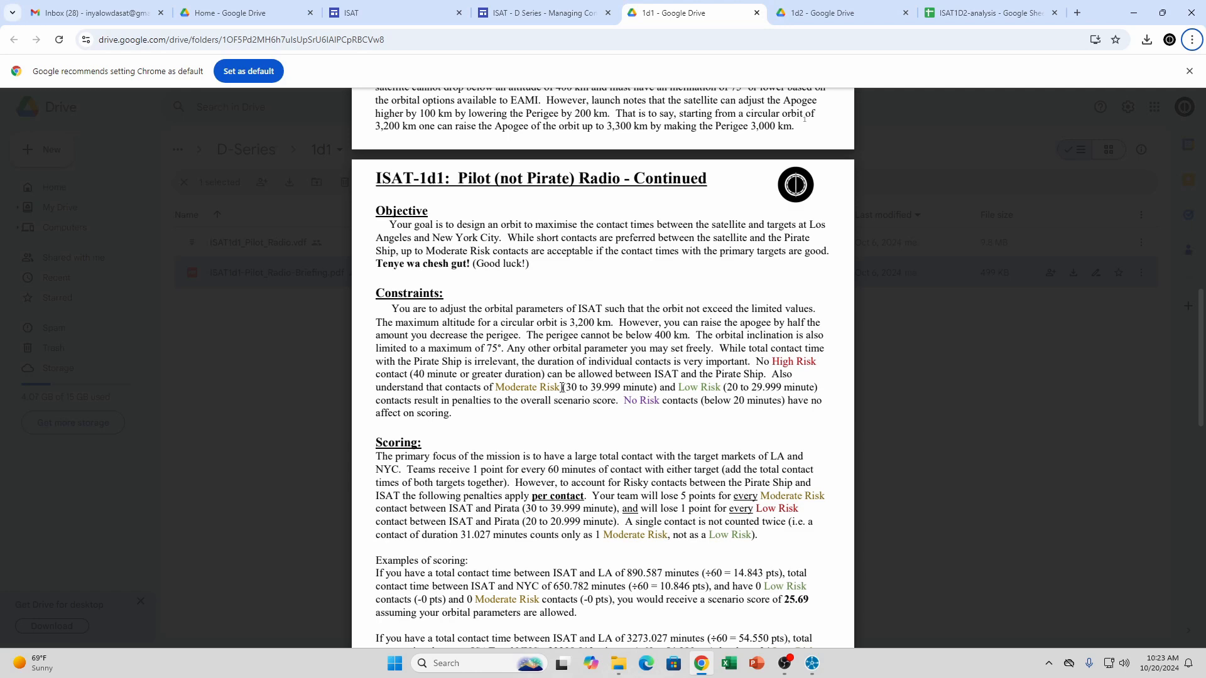
{"action": "scroll", "coordinate": [596, 427], "scroll_direction": "down", "scroll_amount": 4}
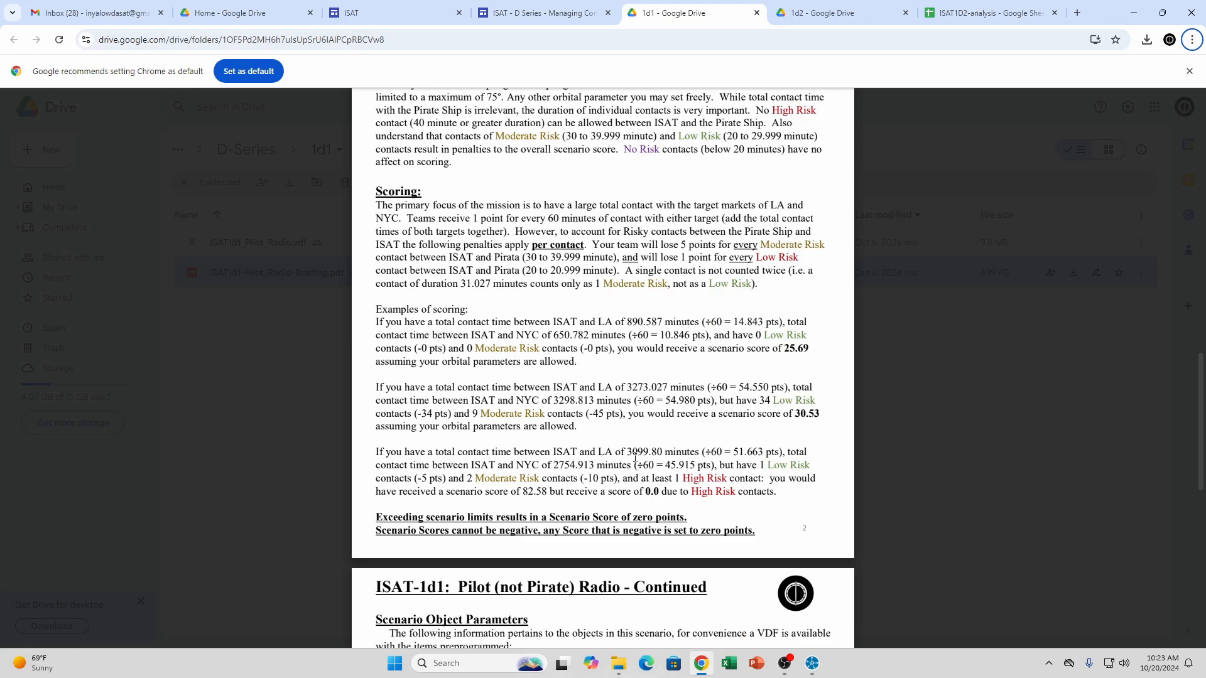
{"action": "scroll", "coordinate": [635, 458], "scroll_direction": "up", "scroll_amount": 4}
{"action": "scroll", "coordinate": [635, 457], "scroll_direction": "down", "scroll_amount": 3}
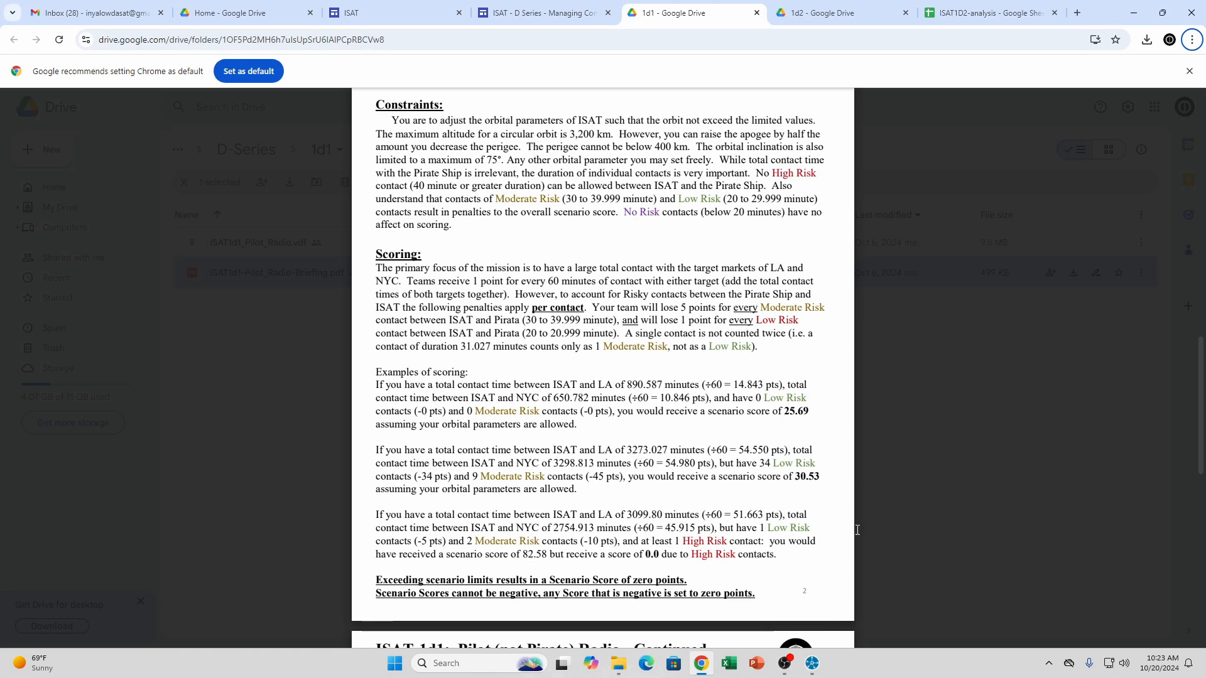
Switch to STK, compute access from NYC to ISAT, and generate its access report
{"action": "left_click", "coordinate": [741, 620]}
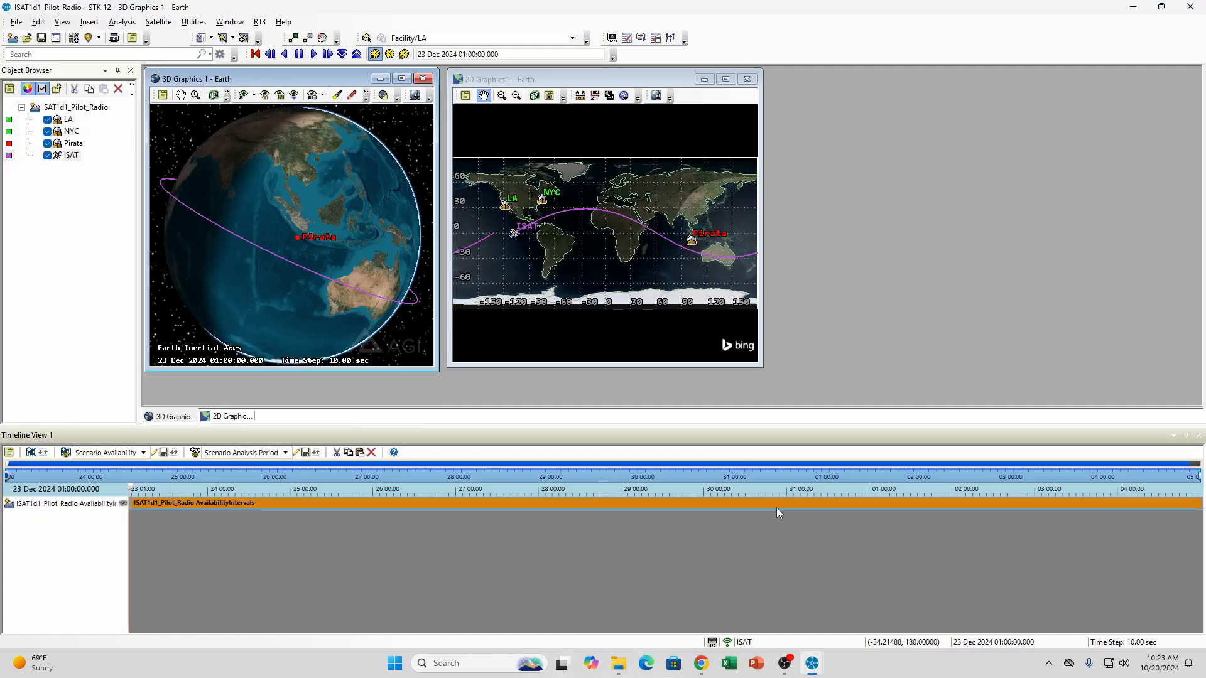
{"action": "mouse_move", "coordinate": [776, 513]}
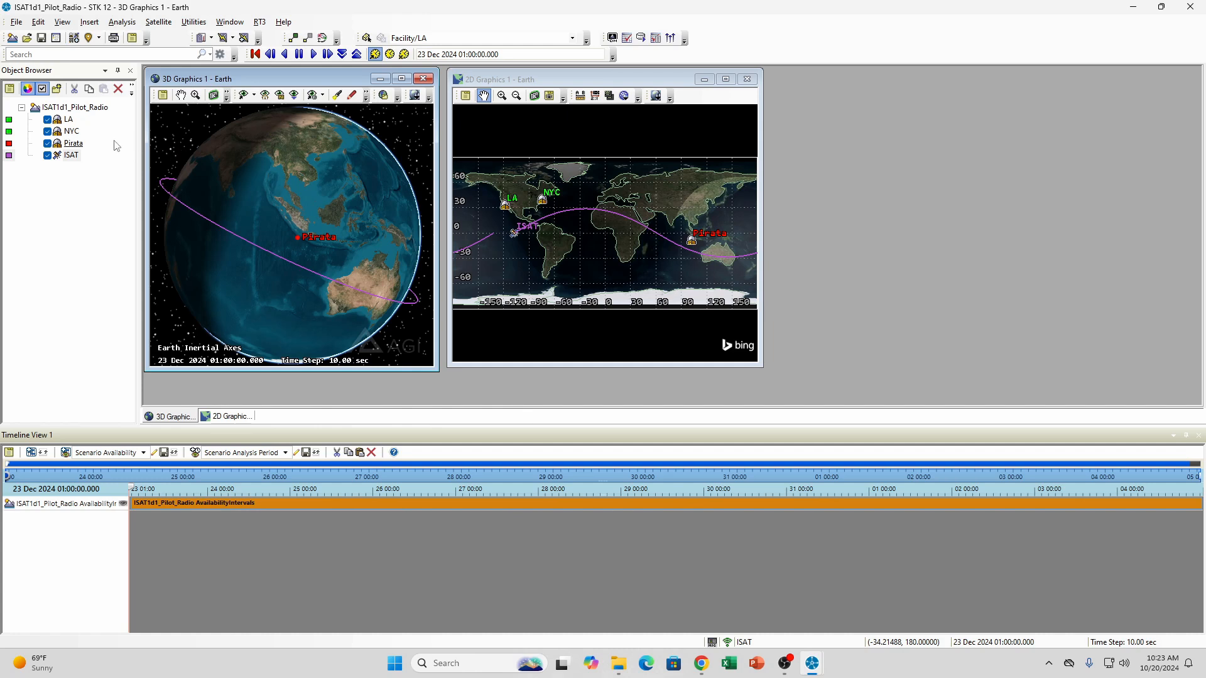
{"action": "right_click", "coordinate": [71, 132]}
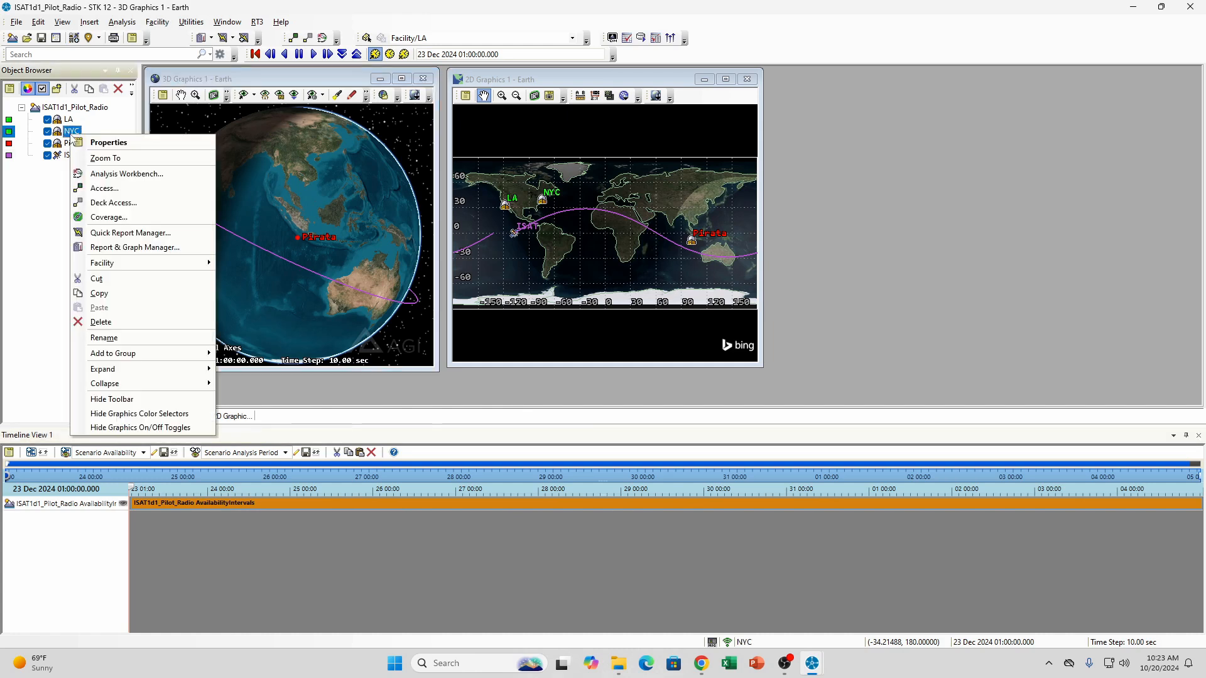
{"action": "left_click", "coordinate": [105, 188]}
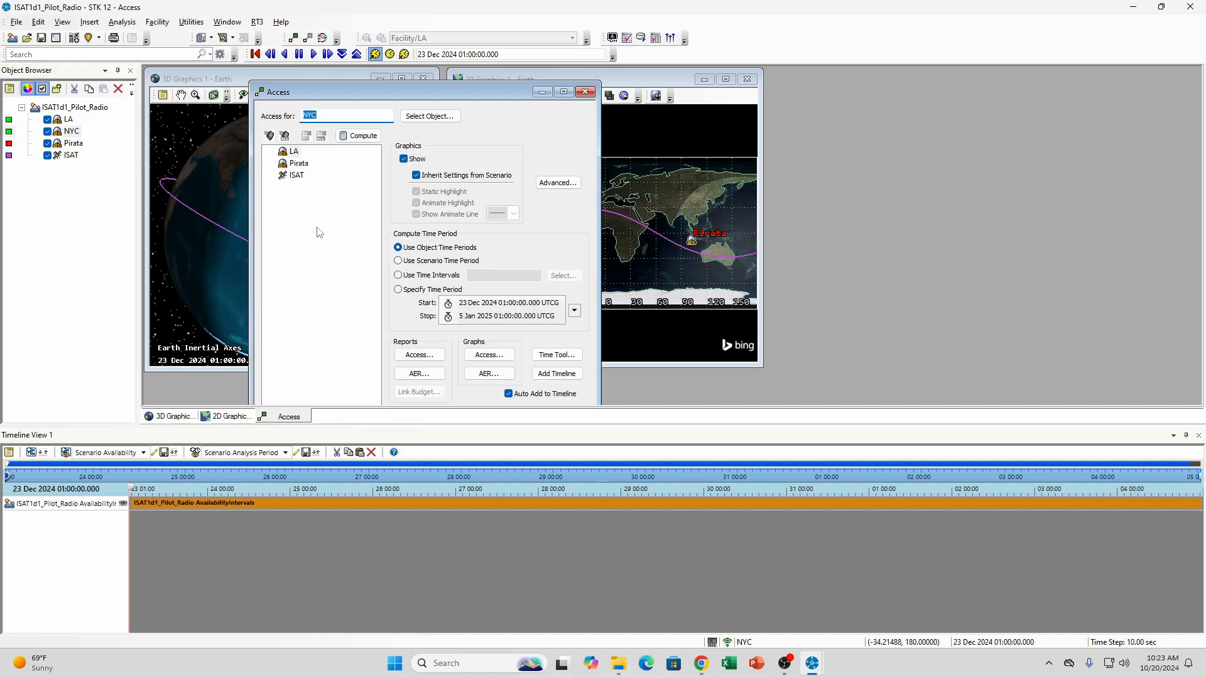
{"action": "left_click", "coordinate": [295, 176]}
{"action": "left_click", "coordinate": [358, 135]}
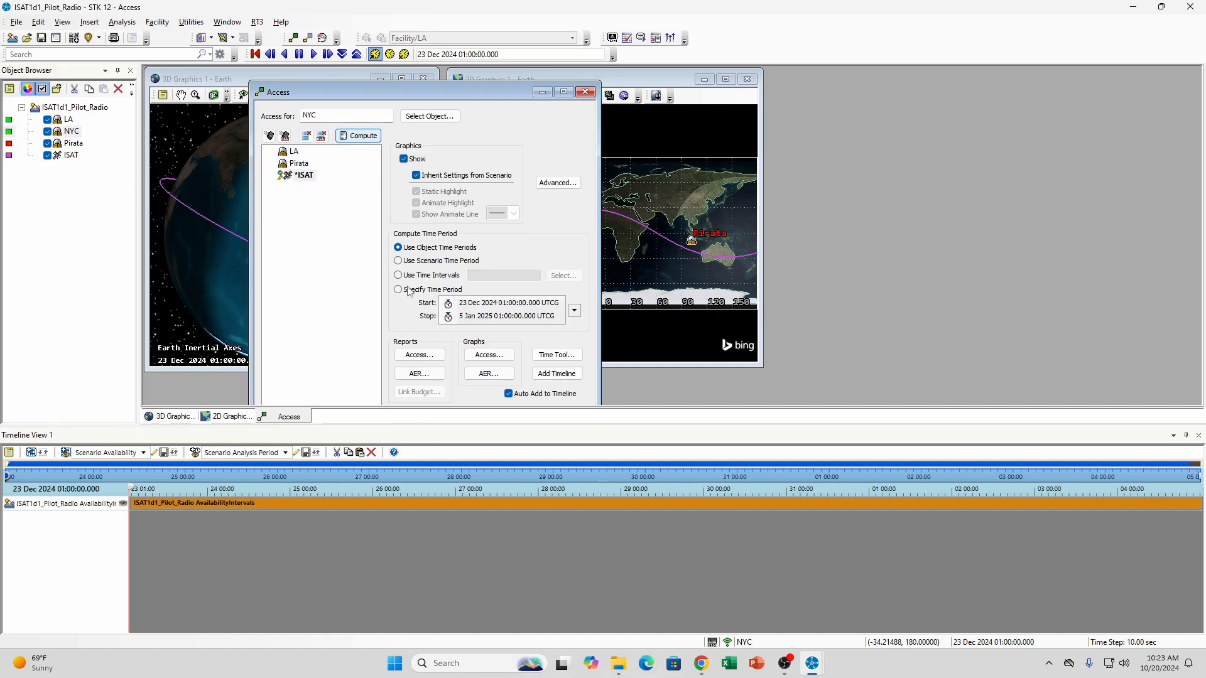
{"action": "left_click", "coordinate": [420, 355]}
Review the contact durations and the total in the NYC-to-ISAT access report, and close the report
{"action": "left_click_drag", "start_coordinate": [399, 328], "coordinate": [520, 330]}
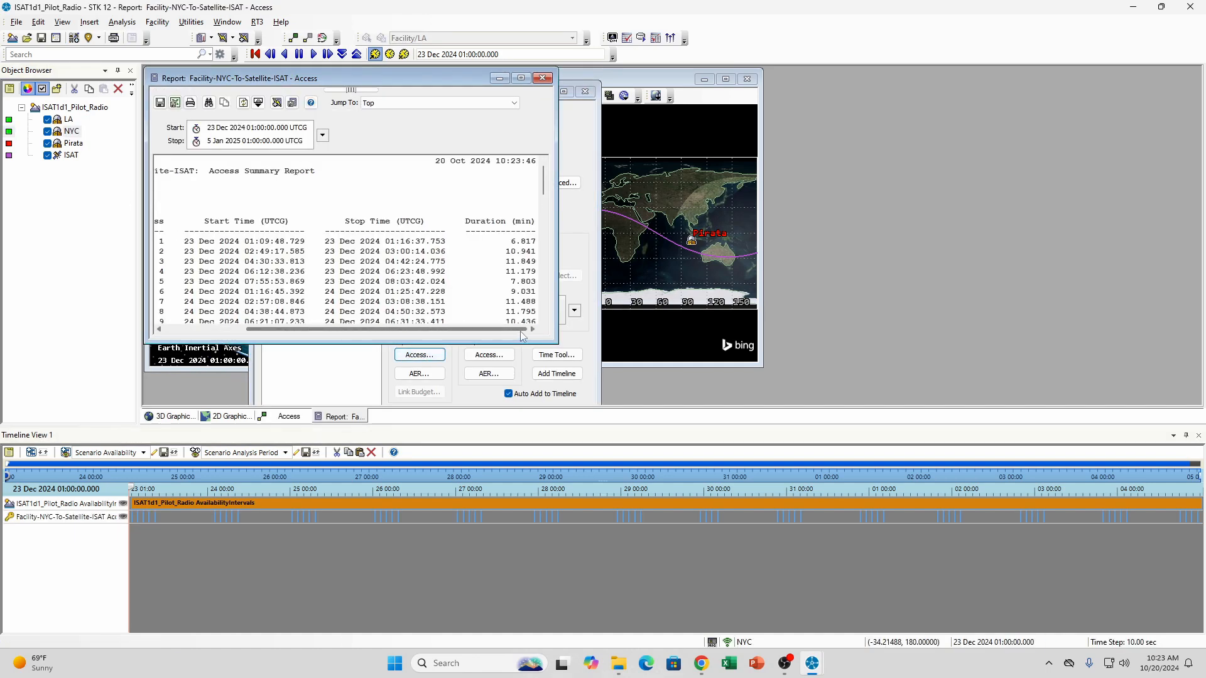
{"action": "left_click_drag", "start_coordinate": [545, 163], "coordinate": [540, 322]}
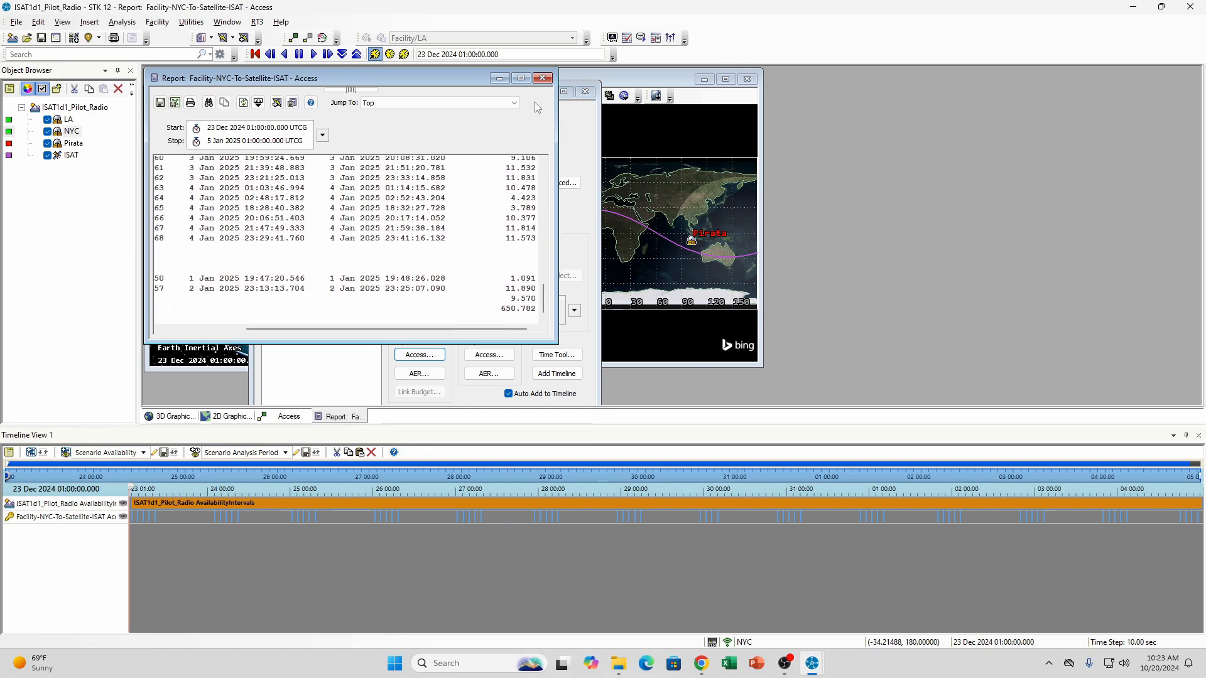
{"action": "left_click", "coordinate": [543, 78]}
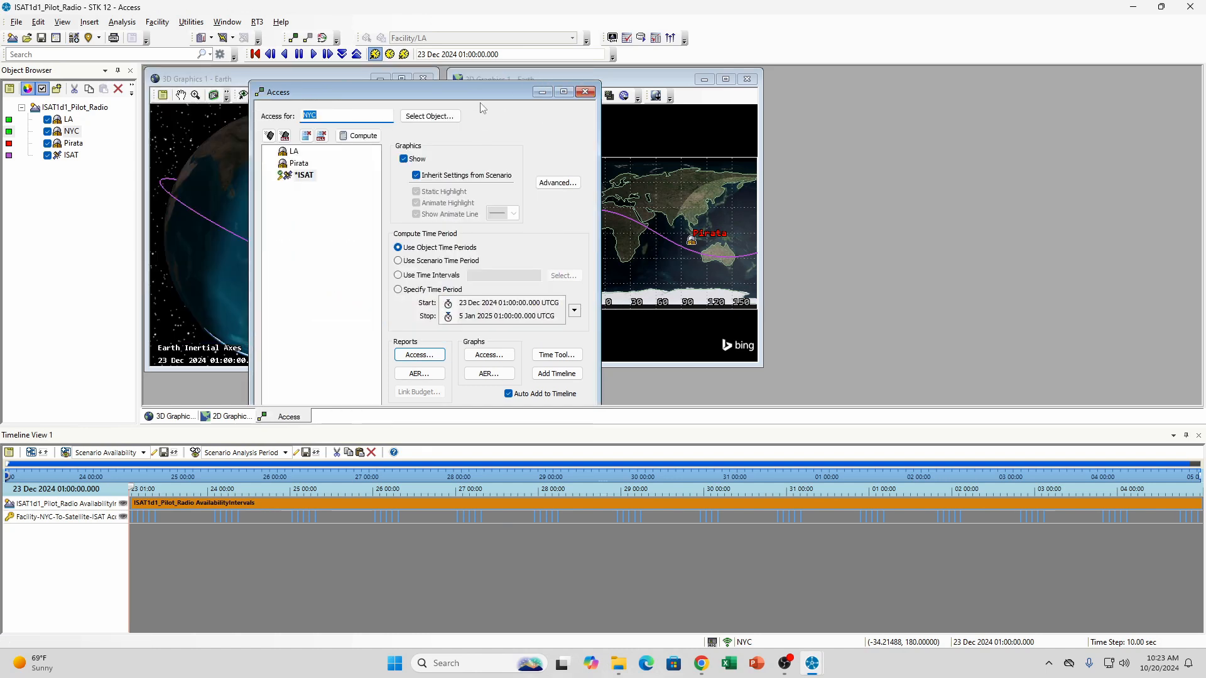
Remove the computed NYC access and shrink the timeline area to fit the full Access window before closing it
{"action": "mouse_move", "coordinate": [477, 92]}
{"action": "left_mouse_down"}
{"action": "mouse_move", "coordinate": [507, 78]}
{"action": "mouse_move", "coordinate": [499, 85]}
{"action": "left_mouse_up"}
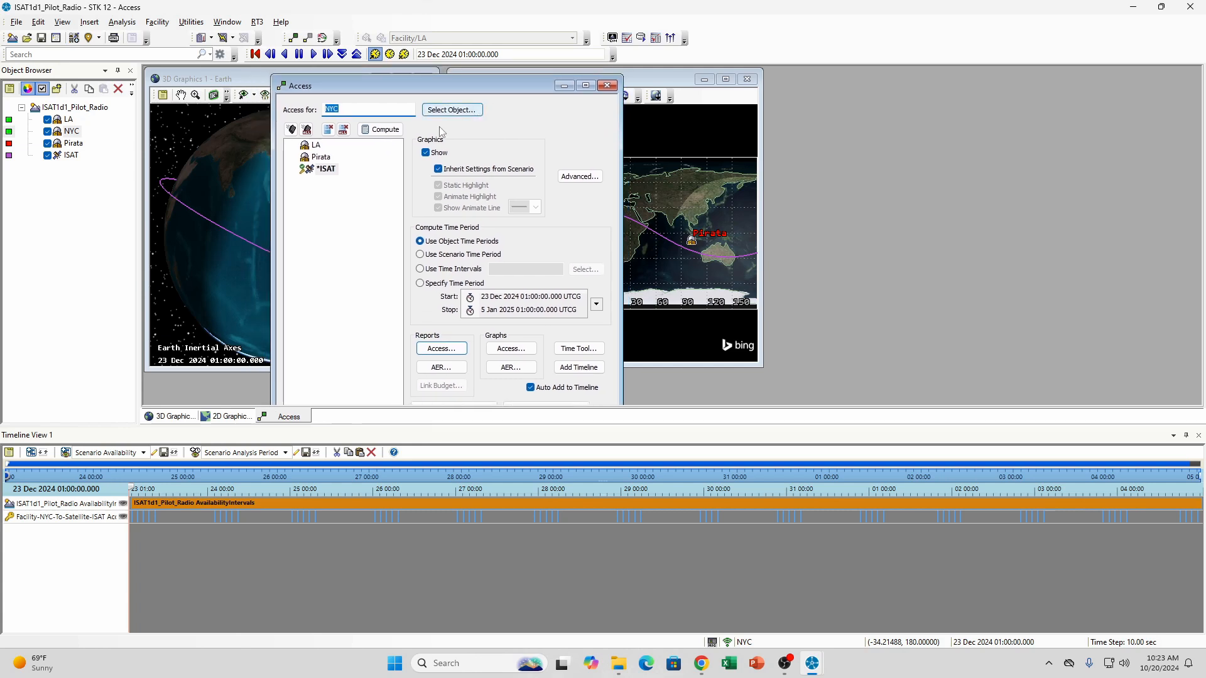
{"action": "left_click", "coordinate": [343, 130]}
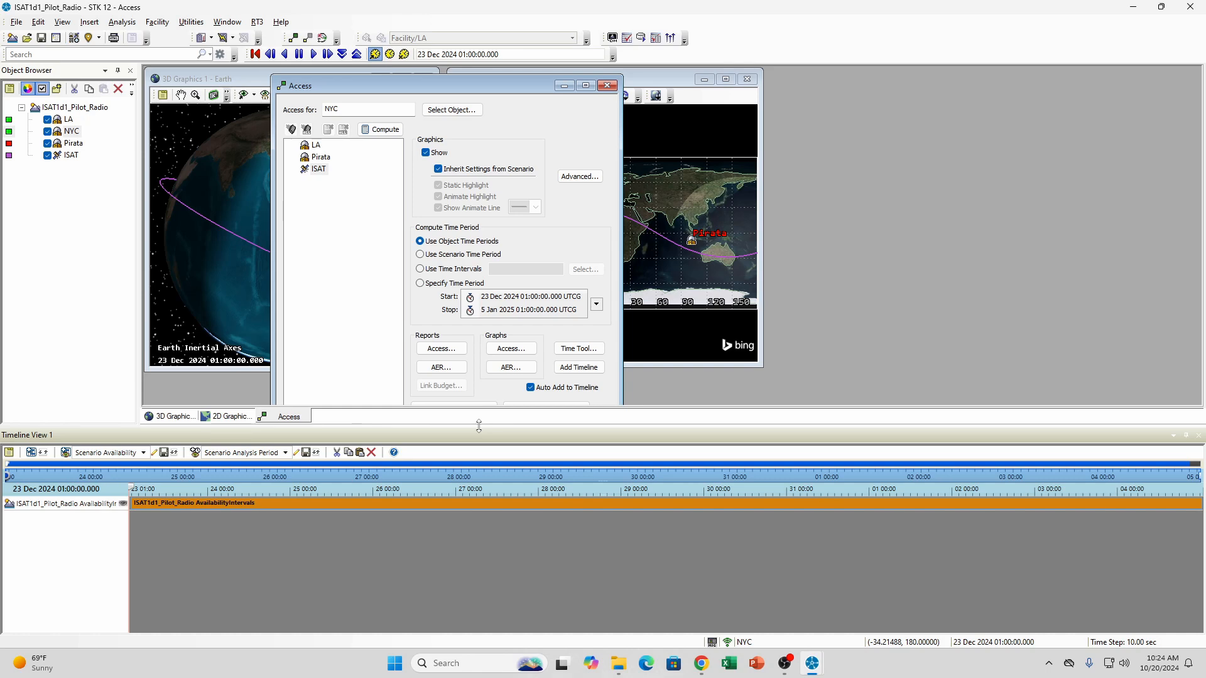
{"action": "left_click_drag", "start_coordinate": [478, 426], "coordinate": [457, 578]}
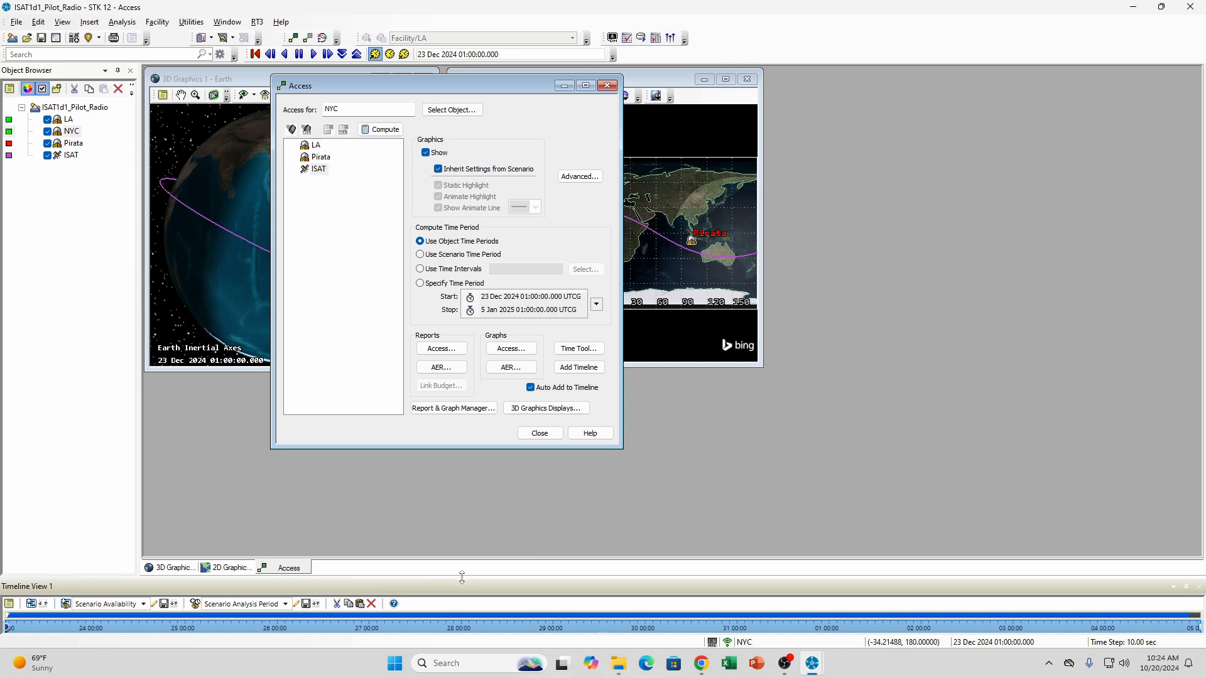
{"action": "left_click_drag", "start_coordinate": [462, 575], "coordinate": [465, 540]}
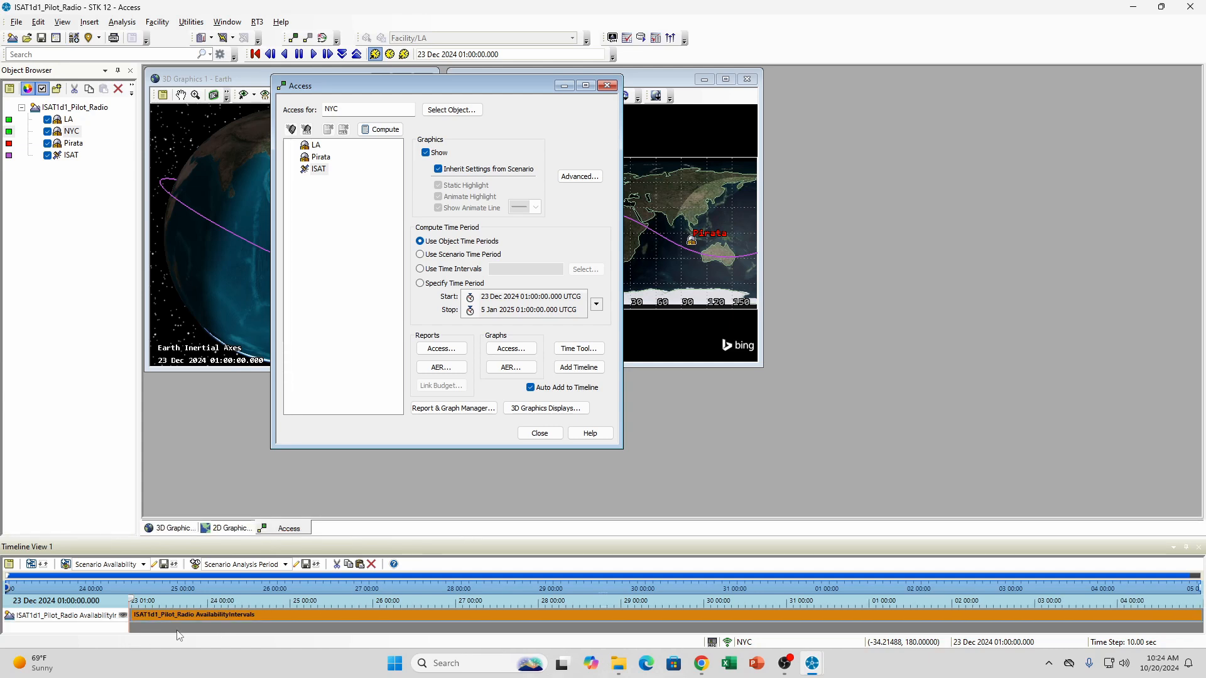
{"action": "left_click", "coordinate": [540, 434]}
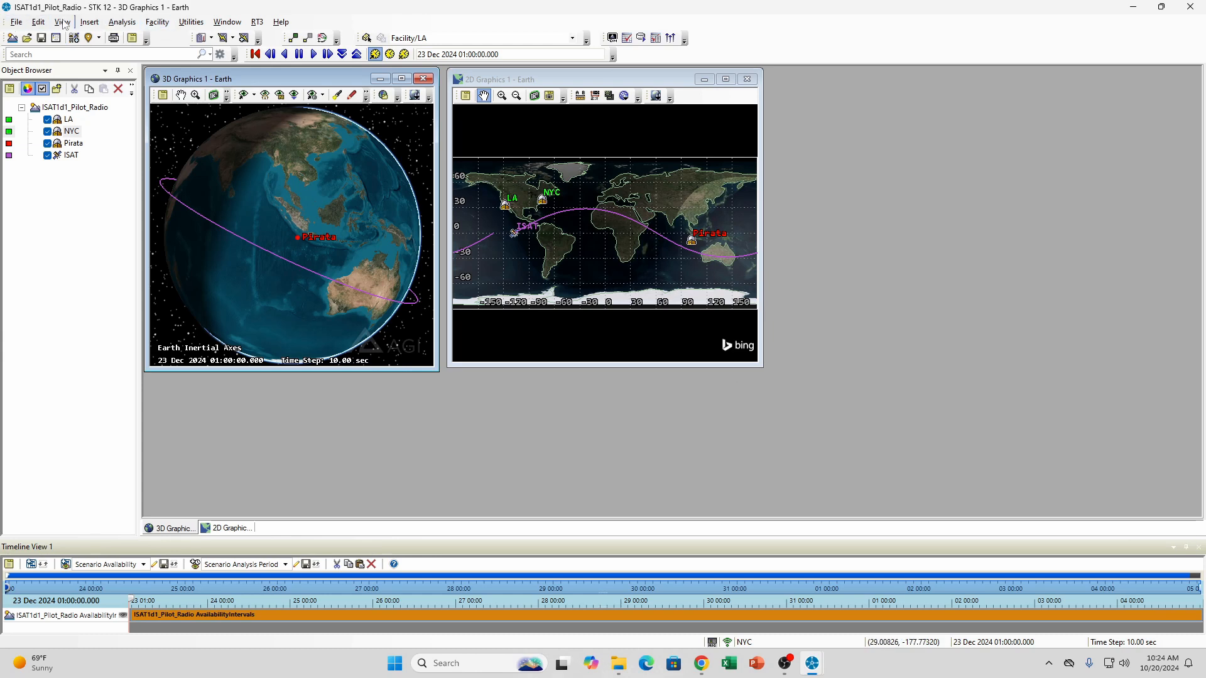
Compute access from ISAT to Pirata and generate its access report, placing the report beside the Access window
{"action": "right_click", "coordinate": [71, 155]}
{"action": "left_click", "coordinate": [108, 210]}
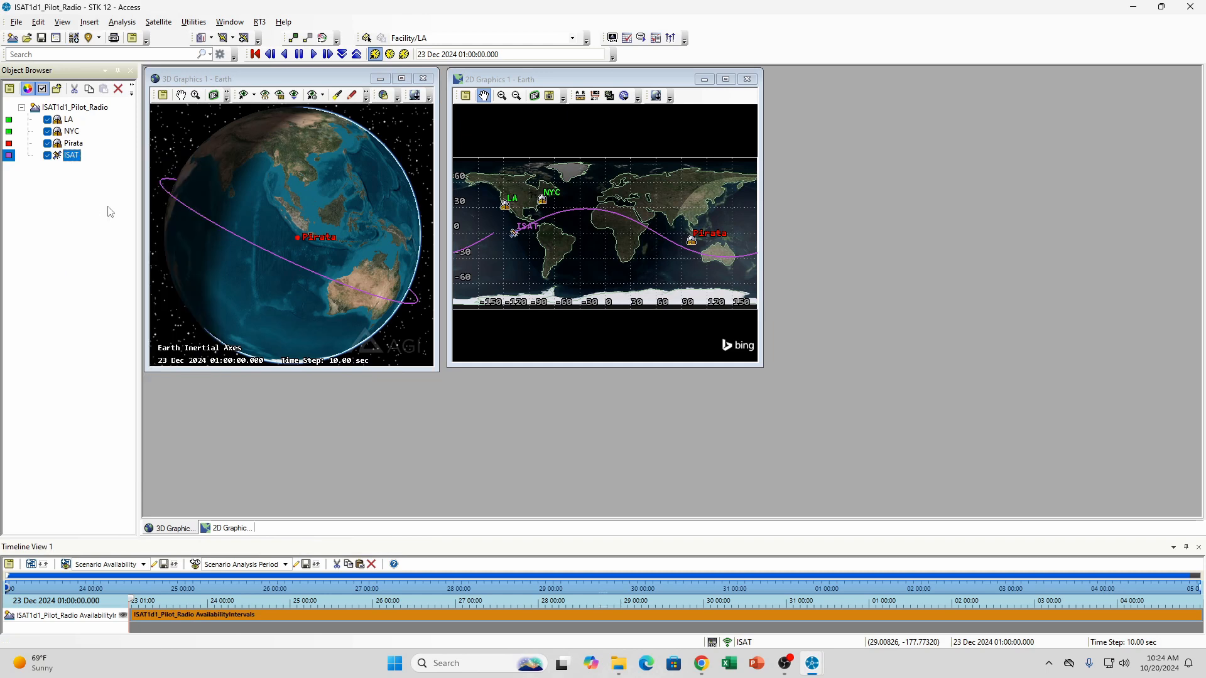
{"action": "left_click", "coordinate": [323, 170]}
{"action": "left_click", "coordinate": [395, 130]}
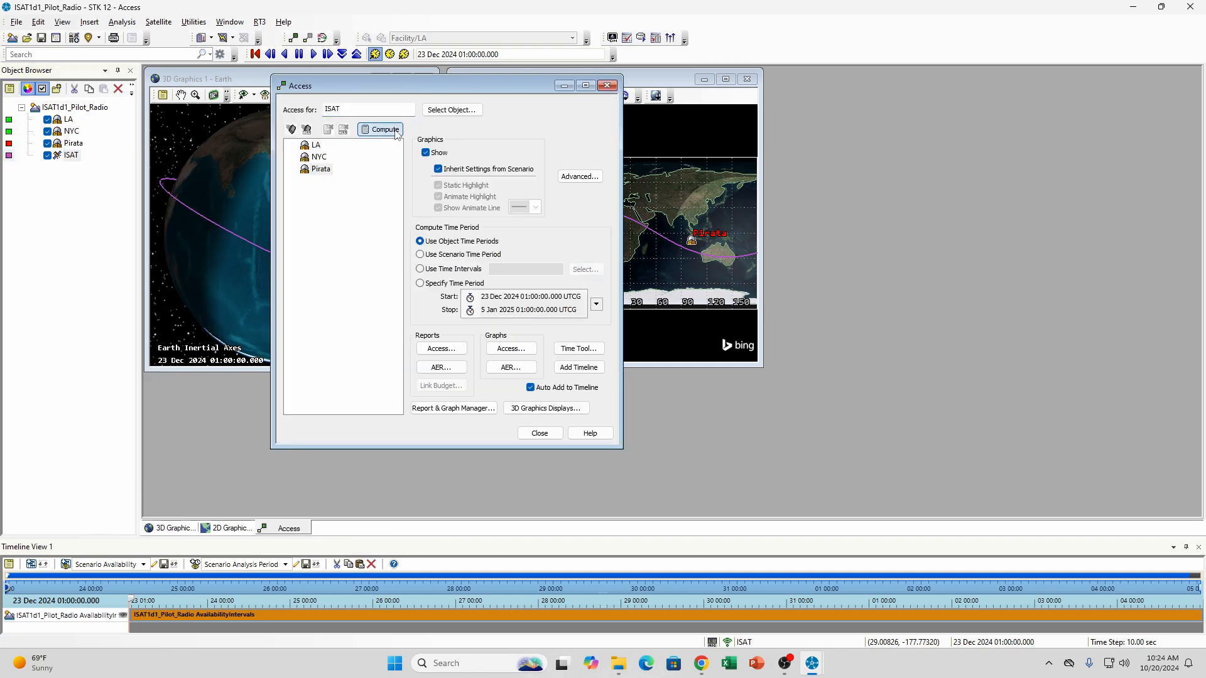
{"action": "left_click", "coordinate": [443, 350]}
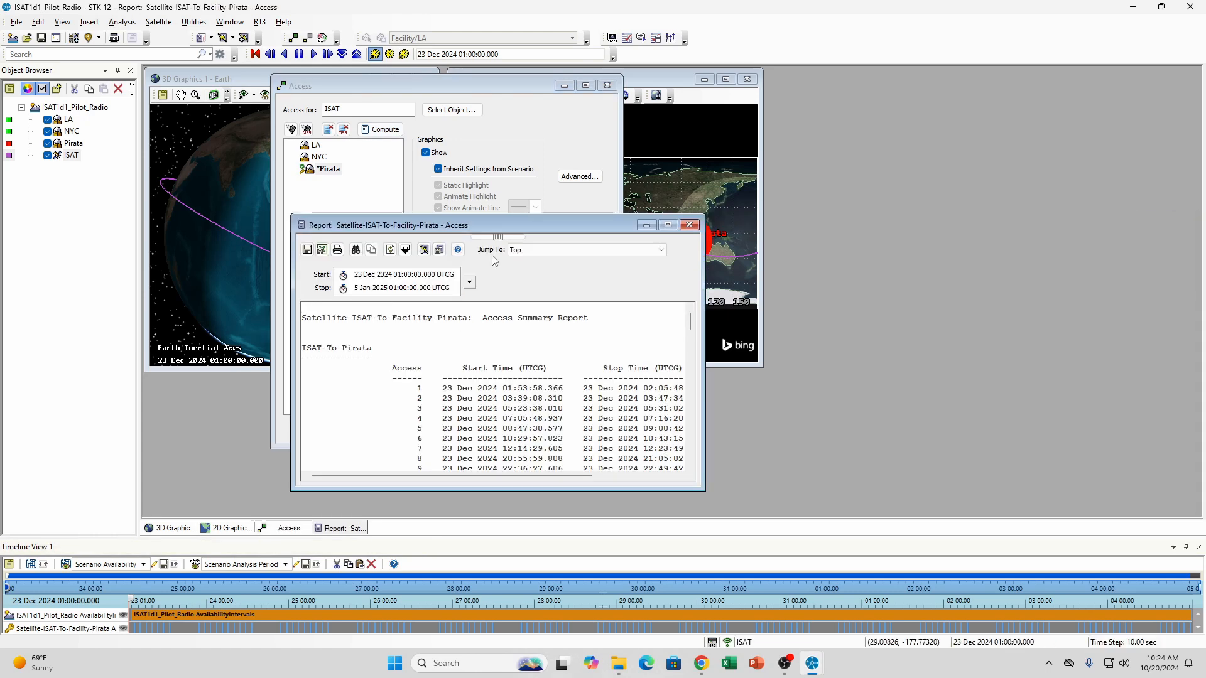
{"action": "left_click_drag", "start_coordinate": [515, 217], "coordinate": [906, 118]}
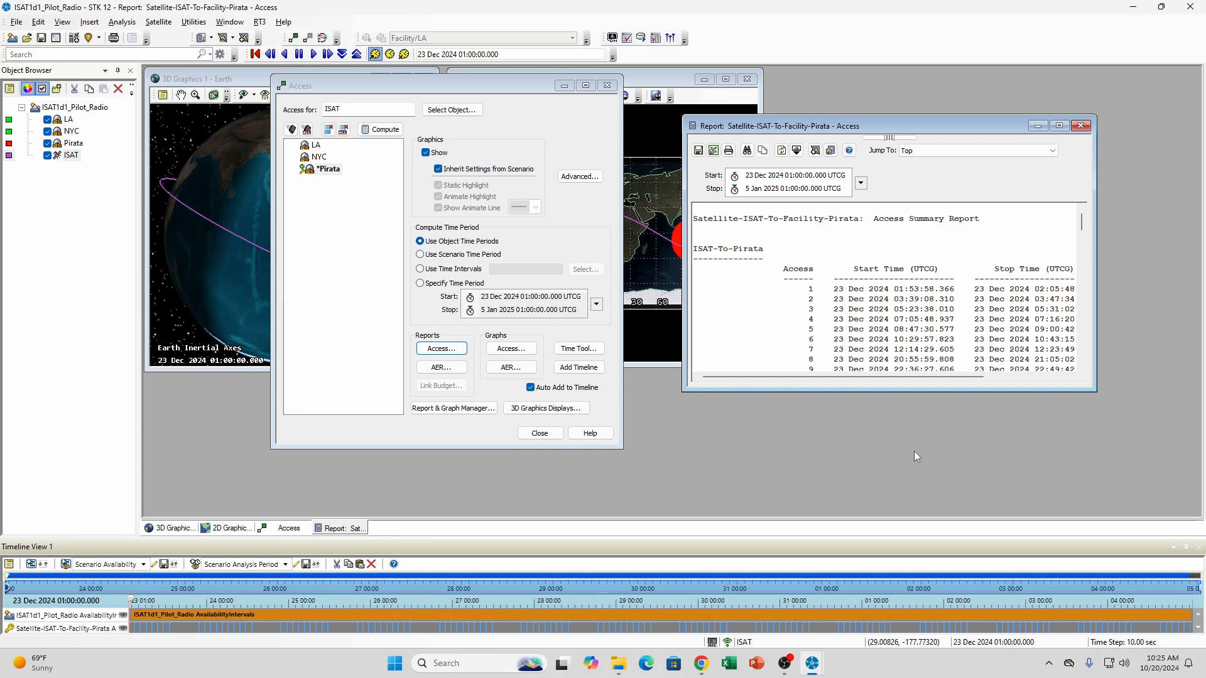
Review the contact durations in the ISAT-to-Pirata access report and its global statistics for minimum, maximum, mean and total duration
{"action": "left_click_drag", "start_coordinate": [910, 374], "coordinate": [1030, 382]}
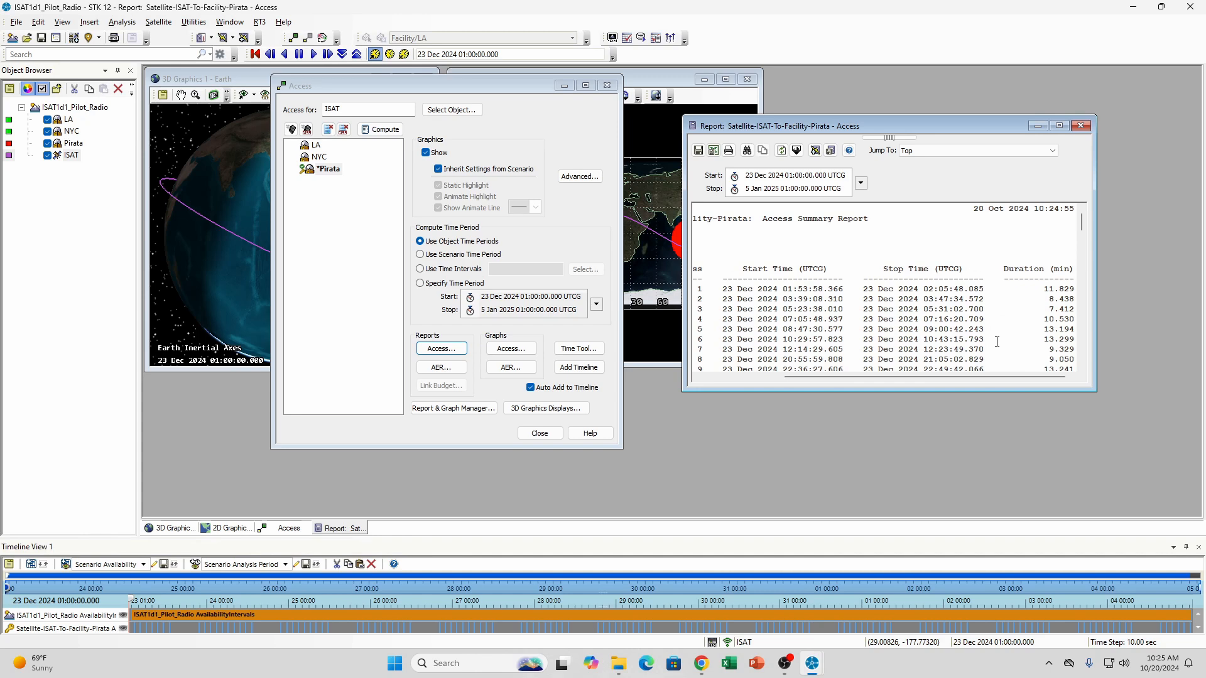
{"action": "scroll", "coordinate": [1049, 279], "scroll_direction": "down", "scroll_amount": 13}
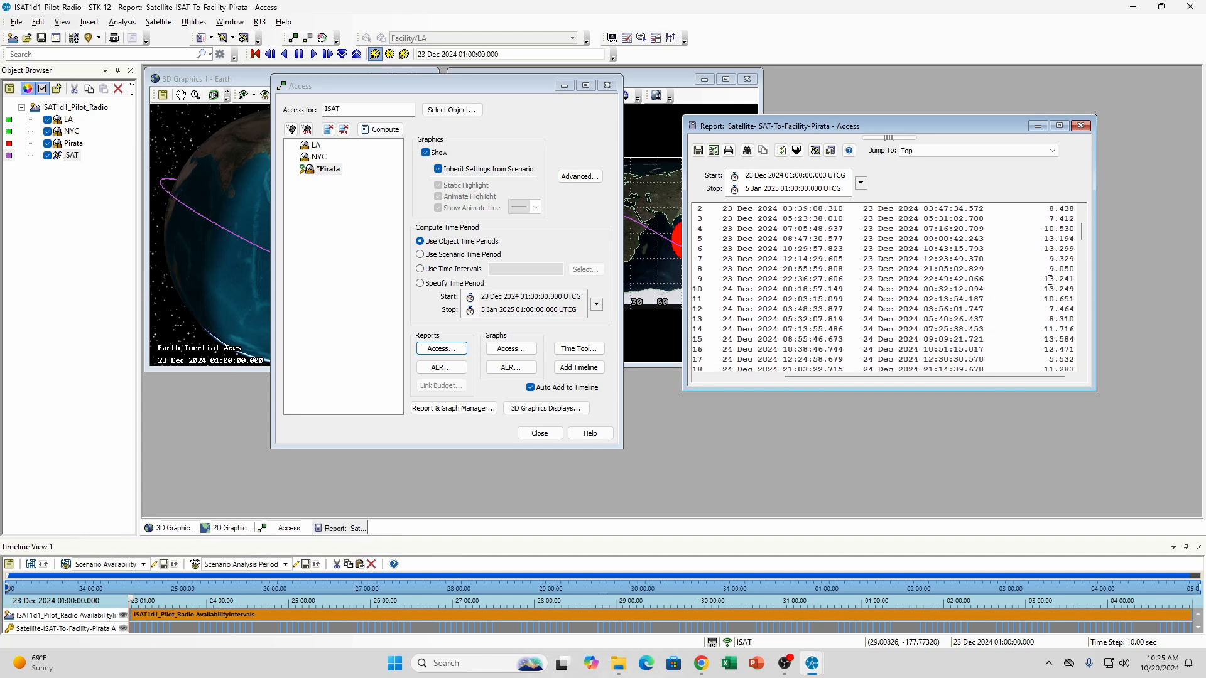
{"action": "scroll", "coordinate": [1050, 279], "scroll_direction": "down", "scroll_amount": 20}
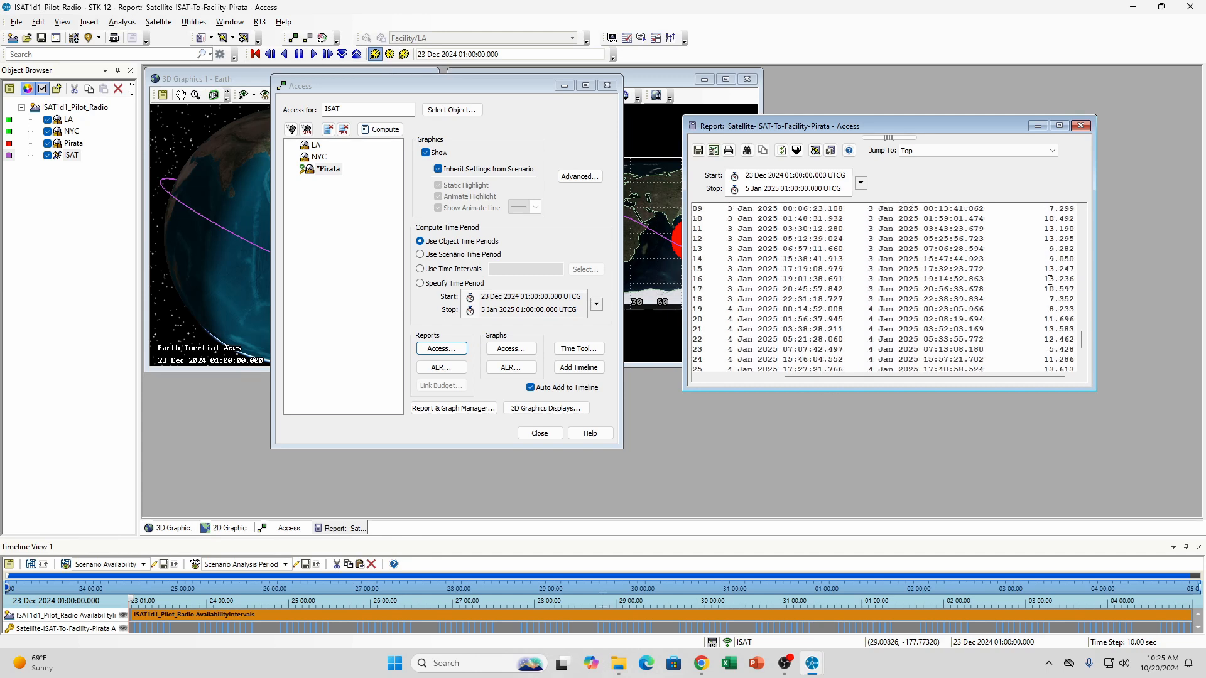
{"action": "scroll", "coordinate": [1050, 279], "scroll_direction": "down", "scroll_amount": 12}
{"action": "left_click_drag", "start_coordinate": [1012, 377], "coordinate": [1067, 378]}
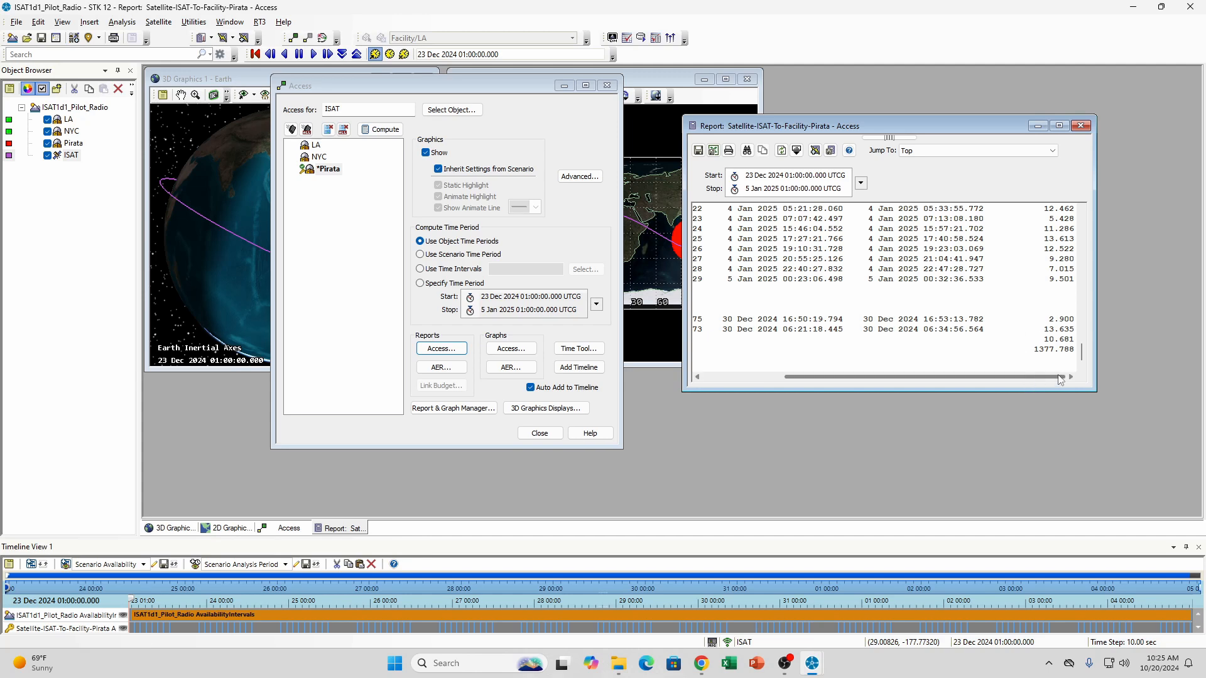
{"action": "left_click_drag", "start_coordinate": [1005, 377], "coordinate": [924, 377]}
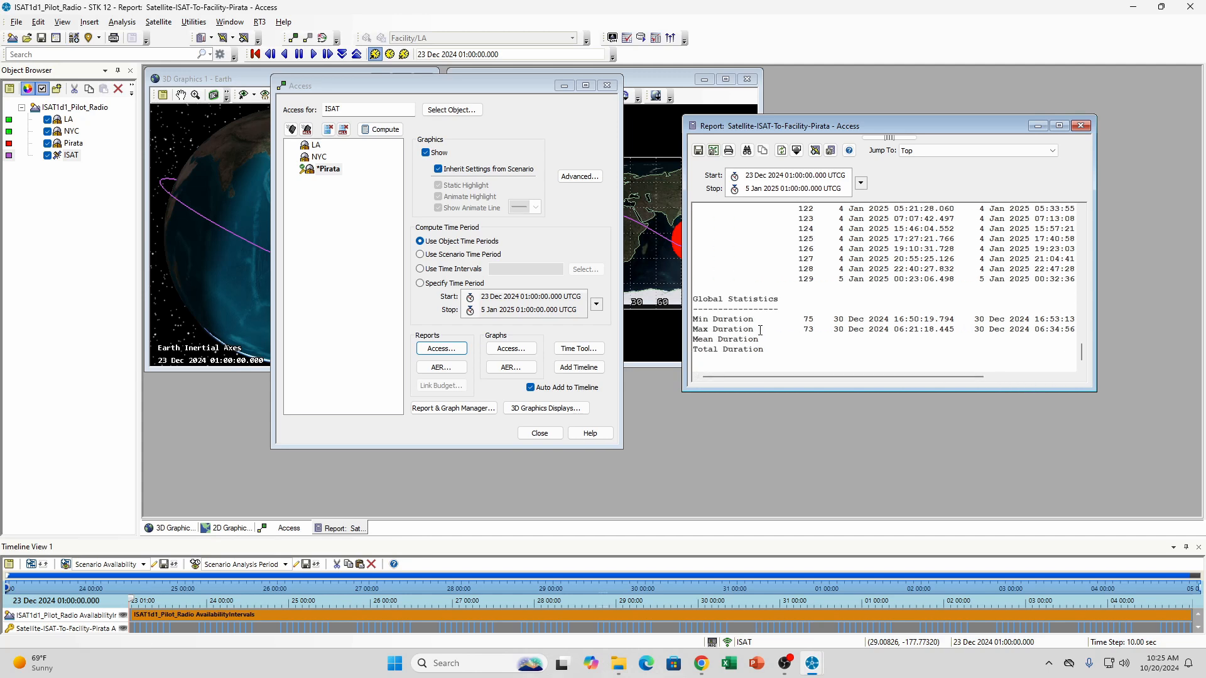
{"action": "left_click_drag", "start_coordinate": [823, 377], "coordinate": [972, 379]}
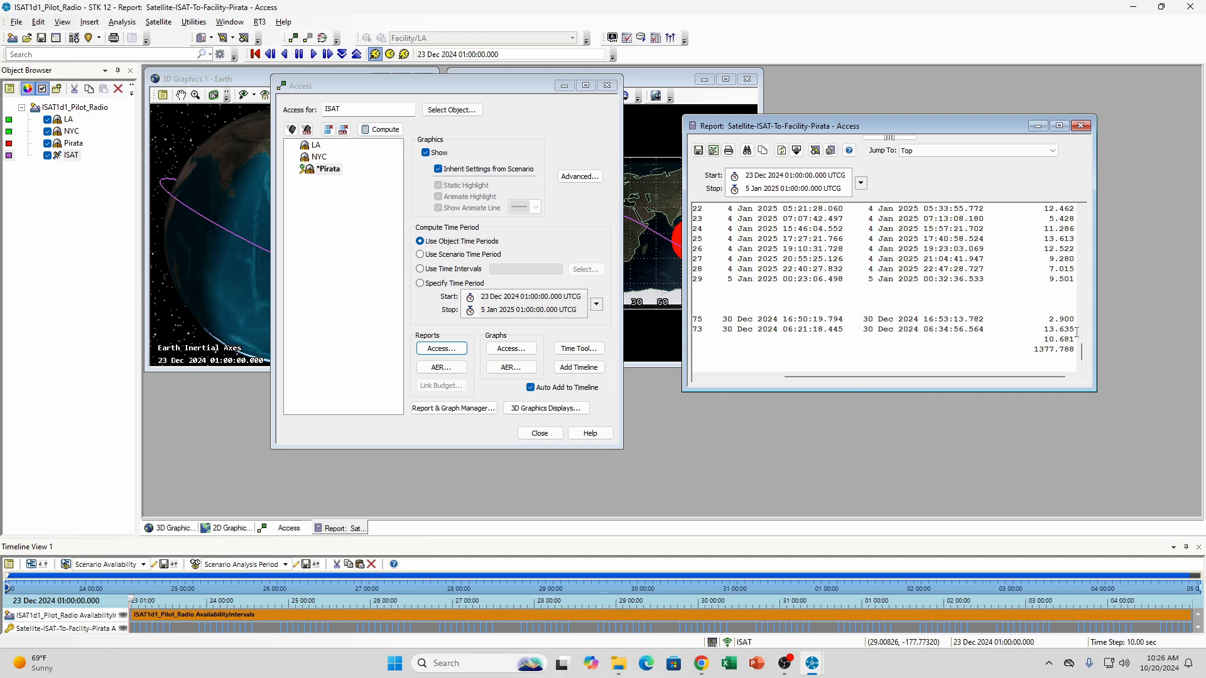
Compare the individual pass durations throughout the ISAT-to-Pirata report with the mean and total duration at its end
{"action": "scroll", "coordinate": [1076, 331], "scroll_direction": "up", "scroll_amount": 10}
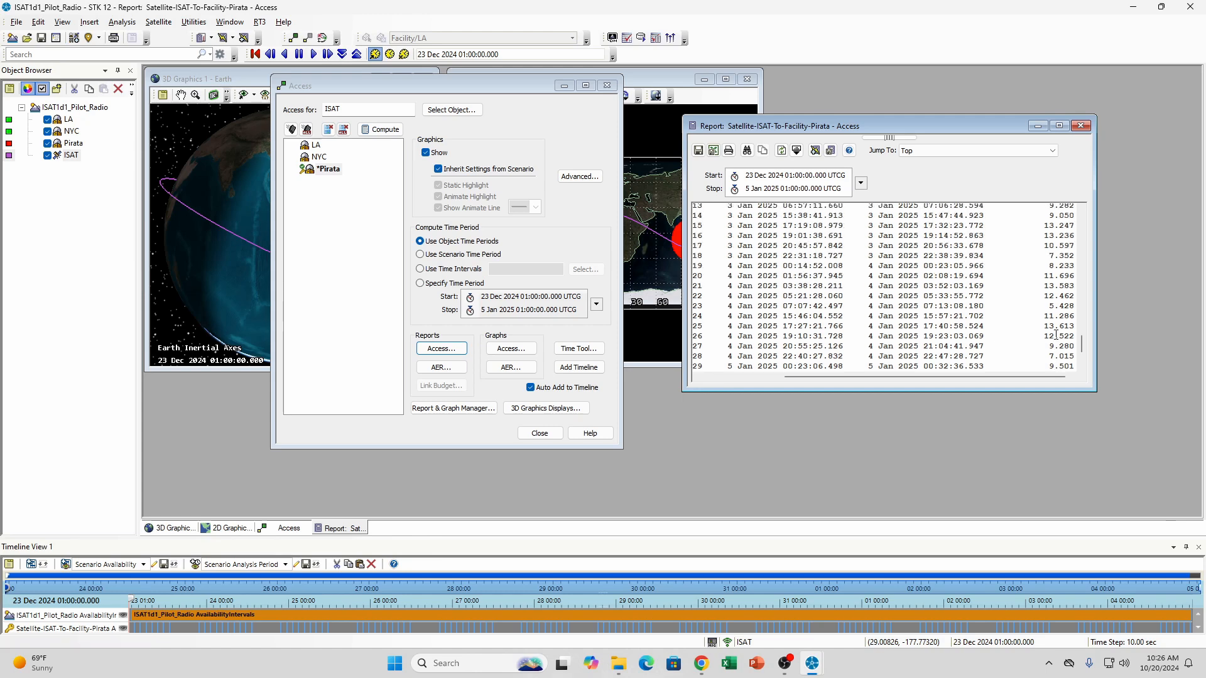
{"action": "scroll", "coordinate": [1056, 335], "scroll_direction": "up", "scroll_amount": 20}
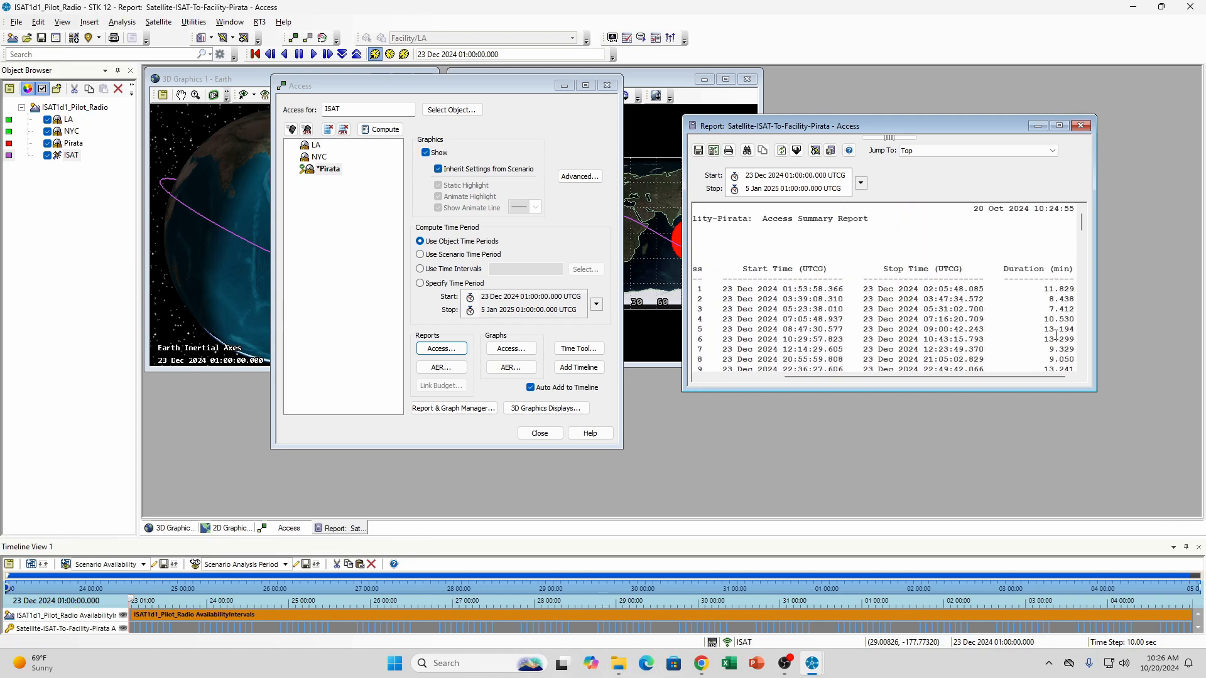
{"action": "scroll", "coordinate": [1056, 334], "scroll_direction": "down", "scroll_amount": 4}
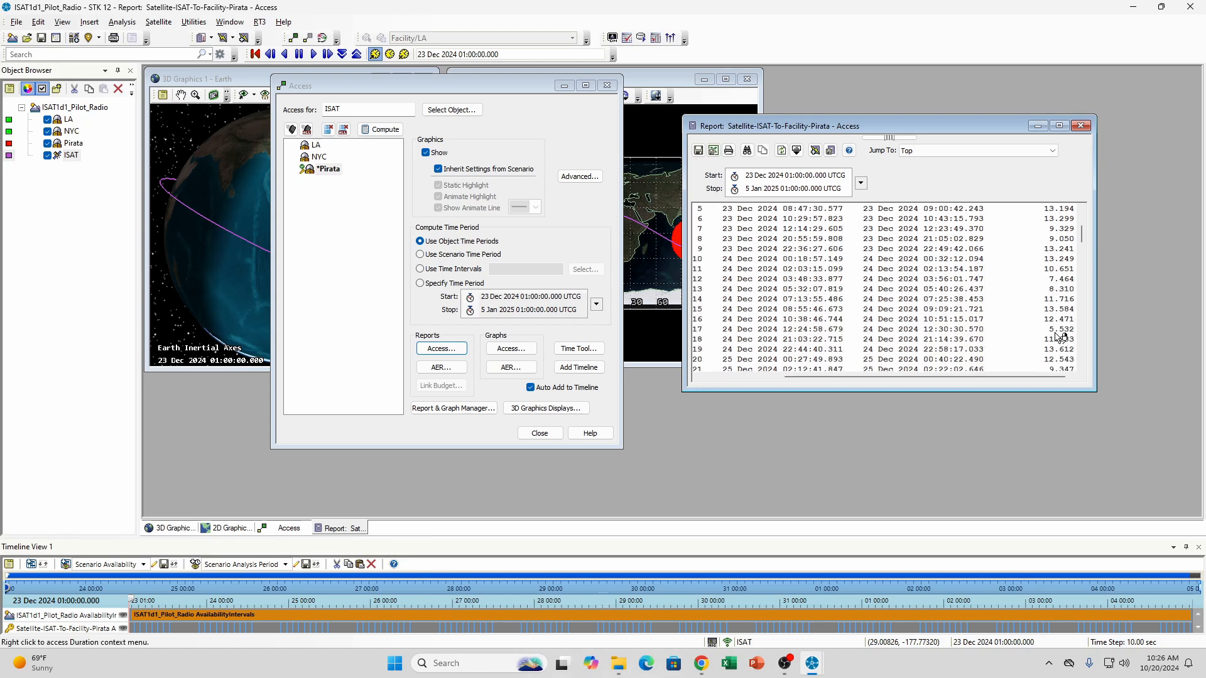
{"action": "scroll", "coordinate": [1060, 333], "scroll_direction": "down", "scroll_amount": 20}
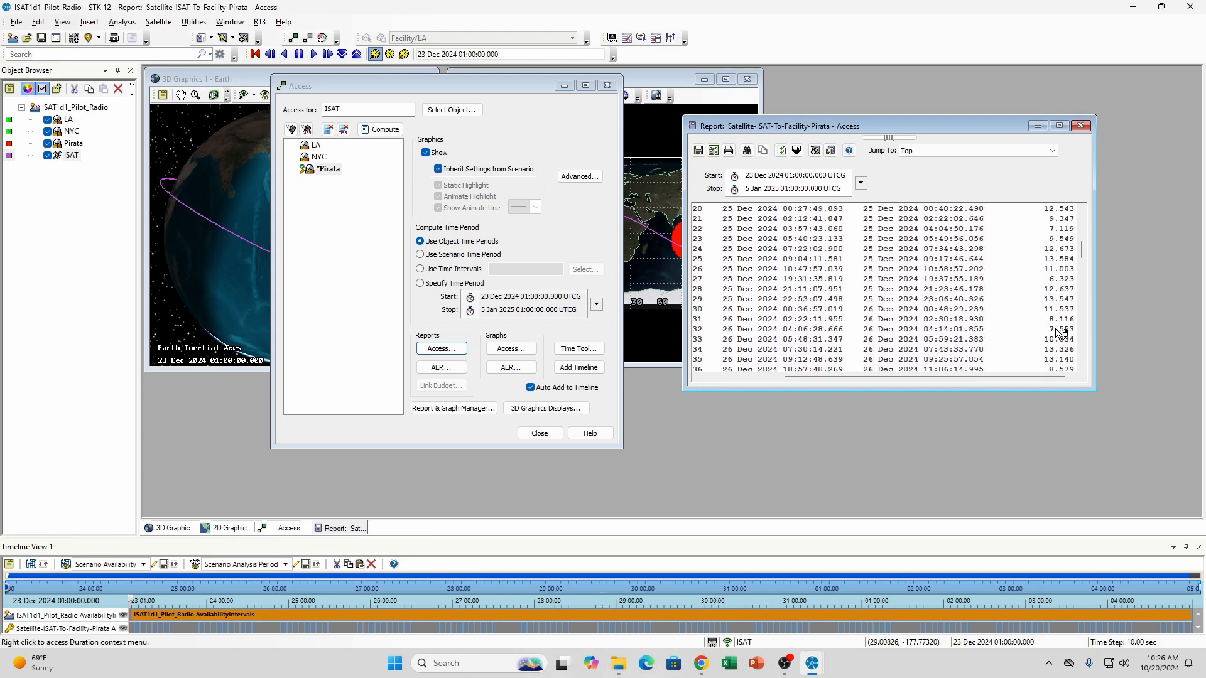
{"action": "scroll", "coordinate": [1060, 333], "scroll_direction": "down", "scroll_amount": 15}
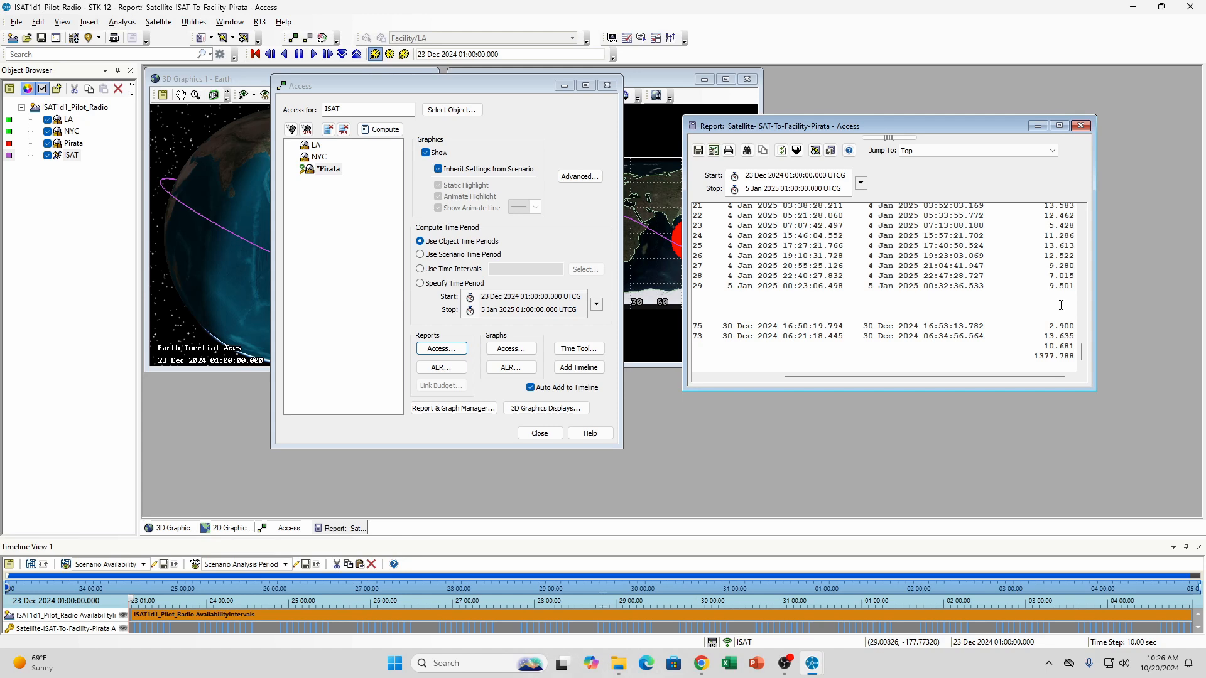
{"action": "scroll", "coordinate": [1060, 306], "scroll_direction": "up", "scroll_amount": 10}
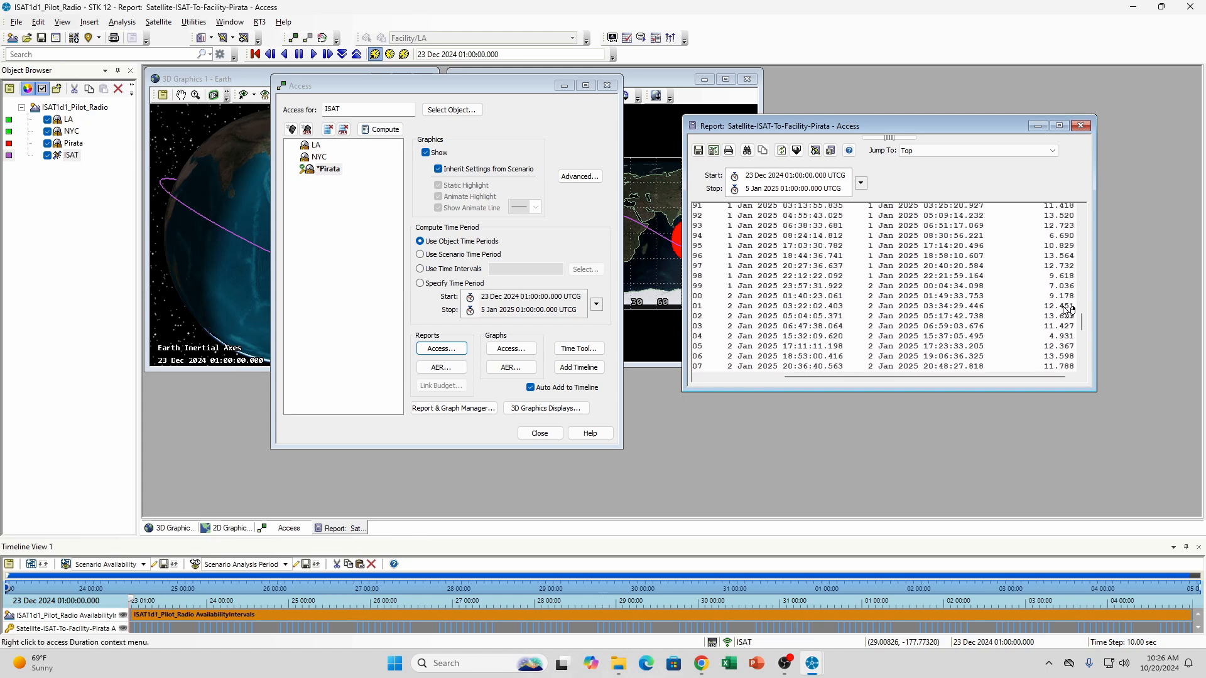
{"action": "scroll", "coordinate": [1065, 307], "scroll_direction": "up", "scroll_amount": 20}
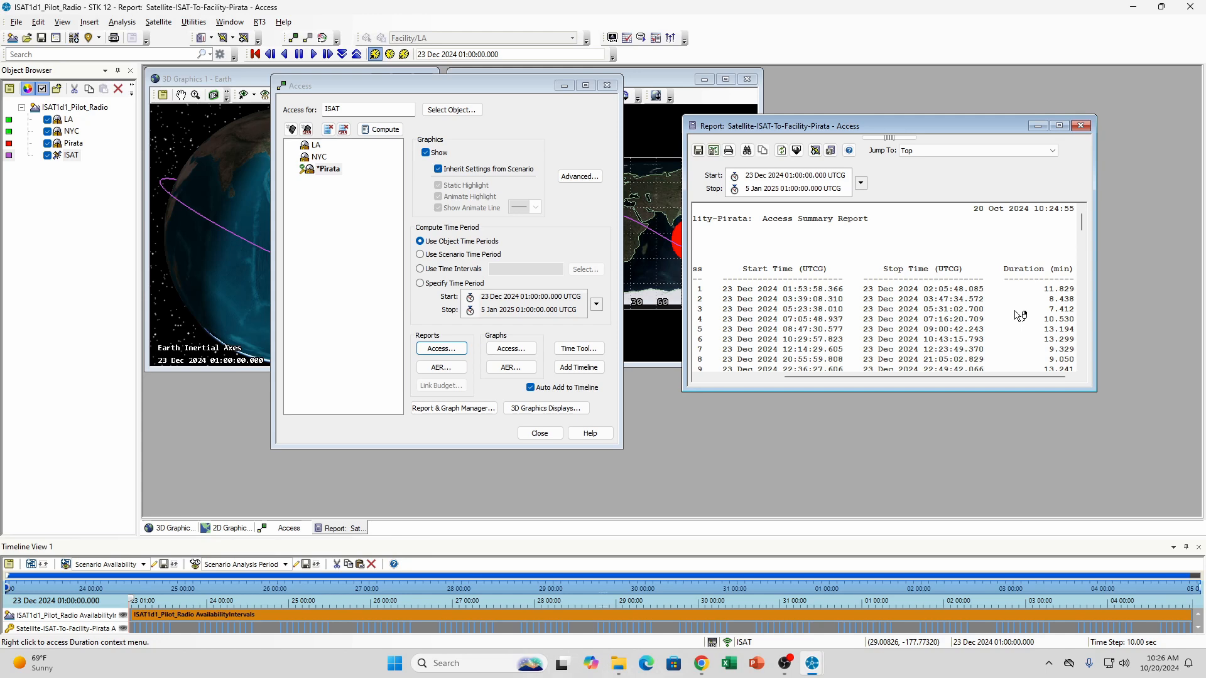
{"action": "scroll", "coordinate": [1020, 315], "scroll_direction": "down", "scroll_amount": 20}
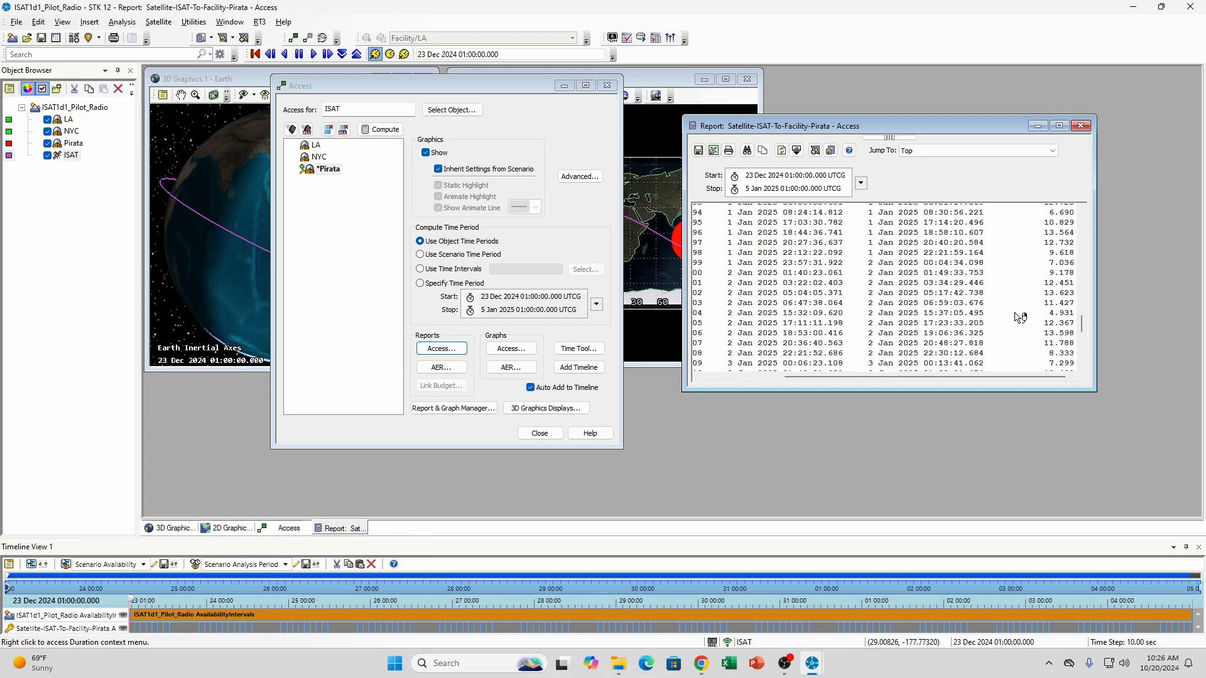
{"action": "scroll", "coordinate": [1020, 315], "scroll_direction": "down", "scroll_amount": 10}
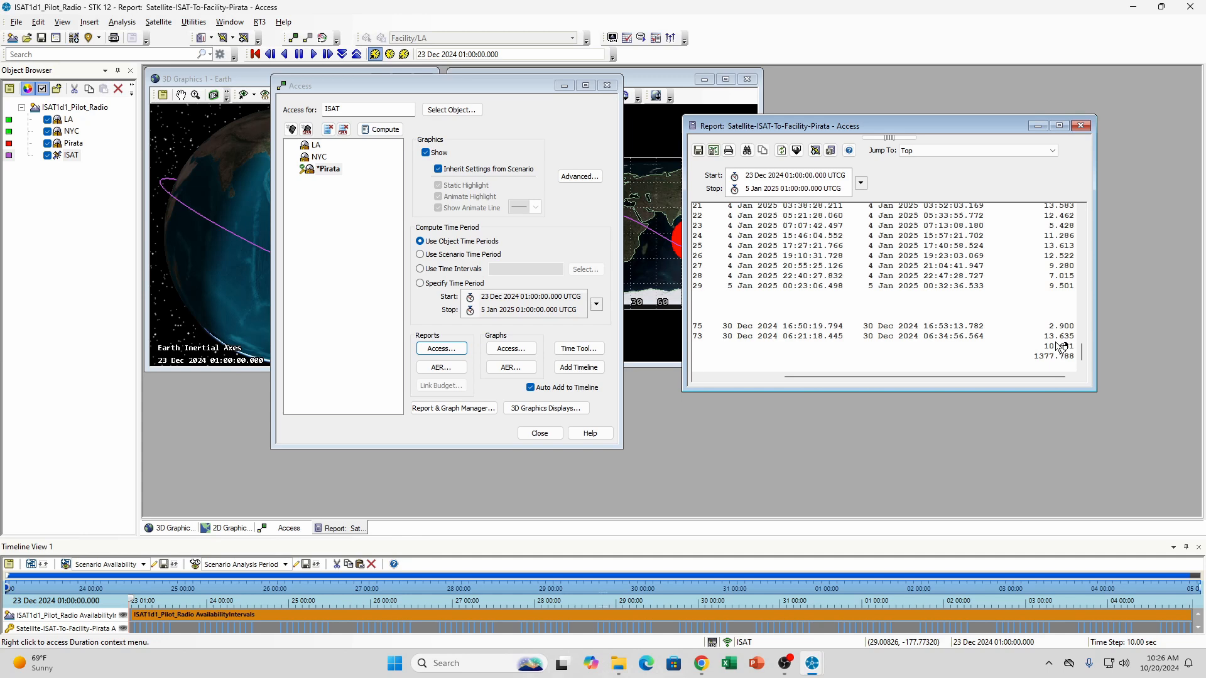
{"action": "scroll", "coordinate": [939, 319], "scroll_direction": "up", "scroll_amount": 1}
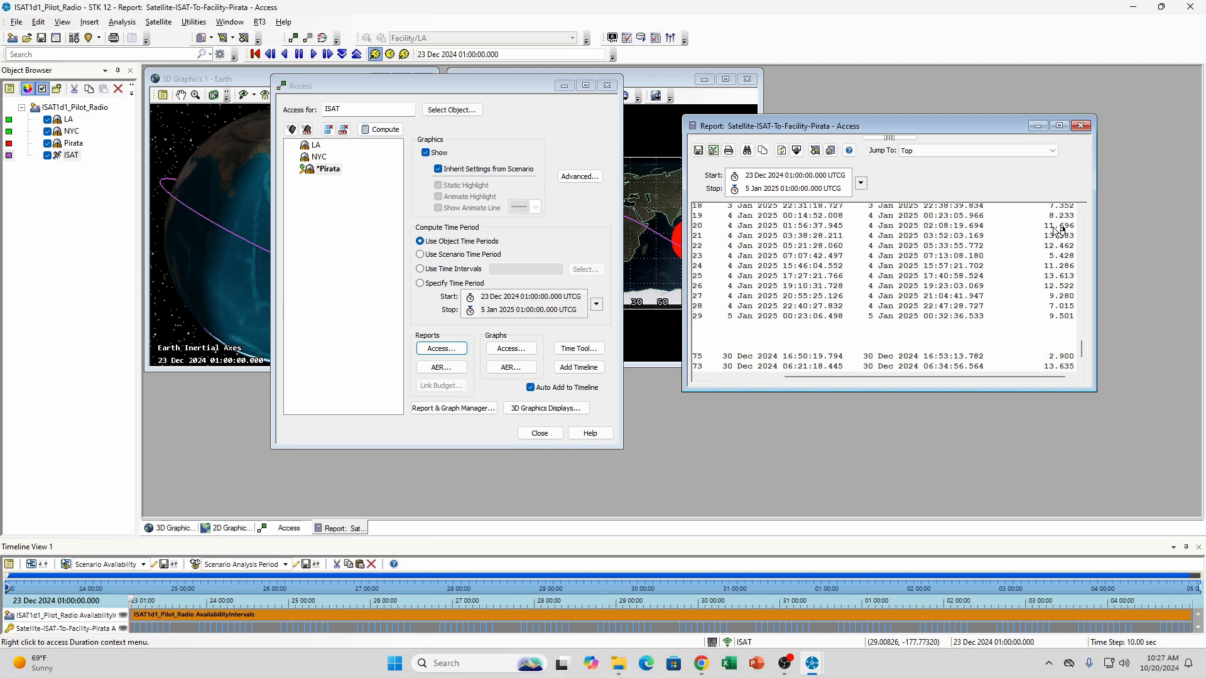
{"action": "scroll", "coordinate": [1054, 242], "scroll_direction": "up", "scroll_amount": 1}
{"action": "scroll", "coordinate": [1048, 249], "scroll_direction": "down", "scroll_amount": 20}
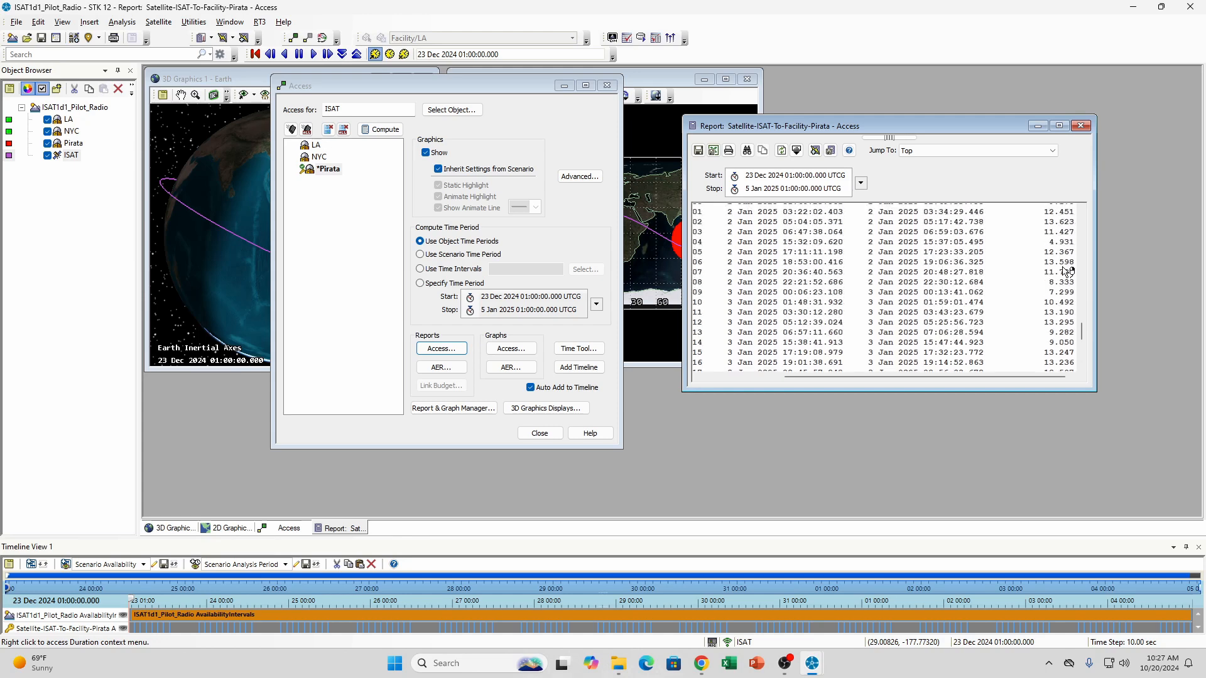
{"action": "scroll", "coordinate": [1066, 274], "scroll_direction": "up", "scroll_amount": 9}
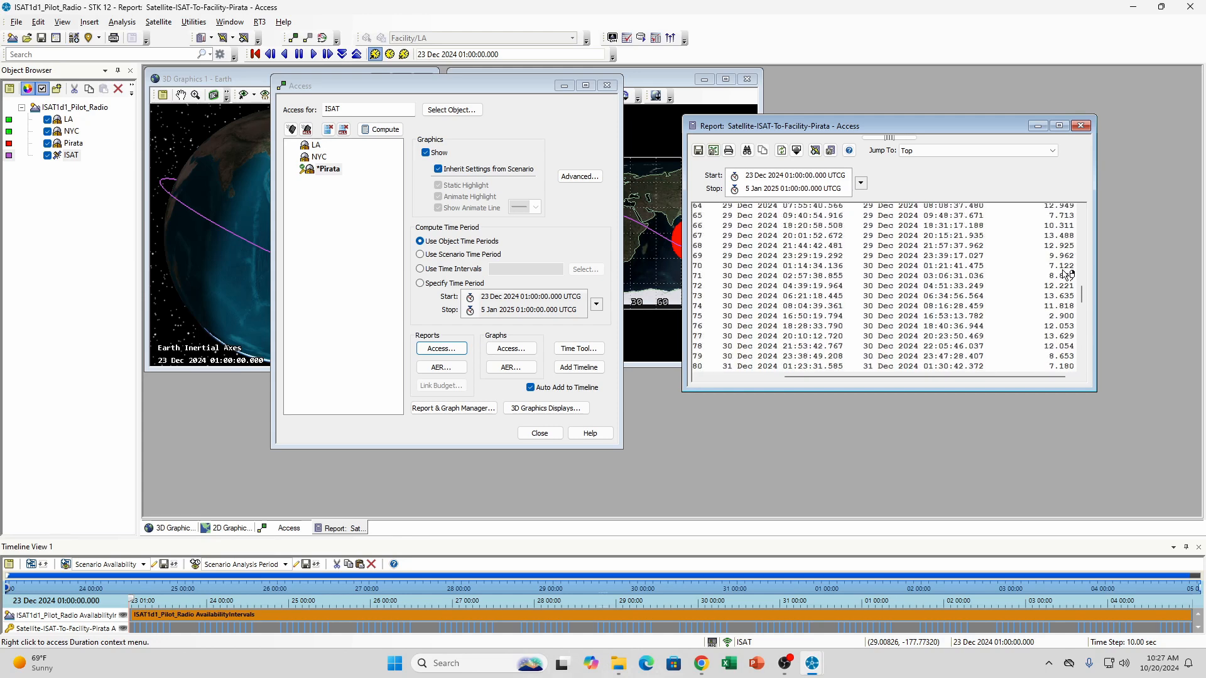
{"action": "scroll", "coordinate": [1065, 274], "scroll_direction": "up", "scroll_amount": 14}
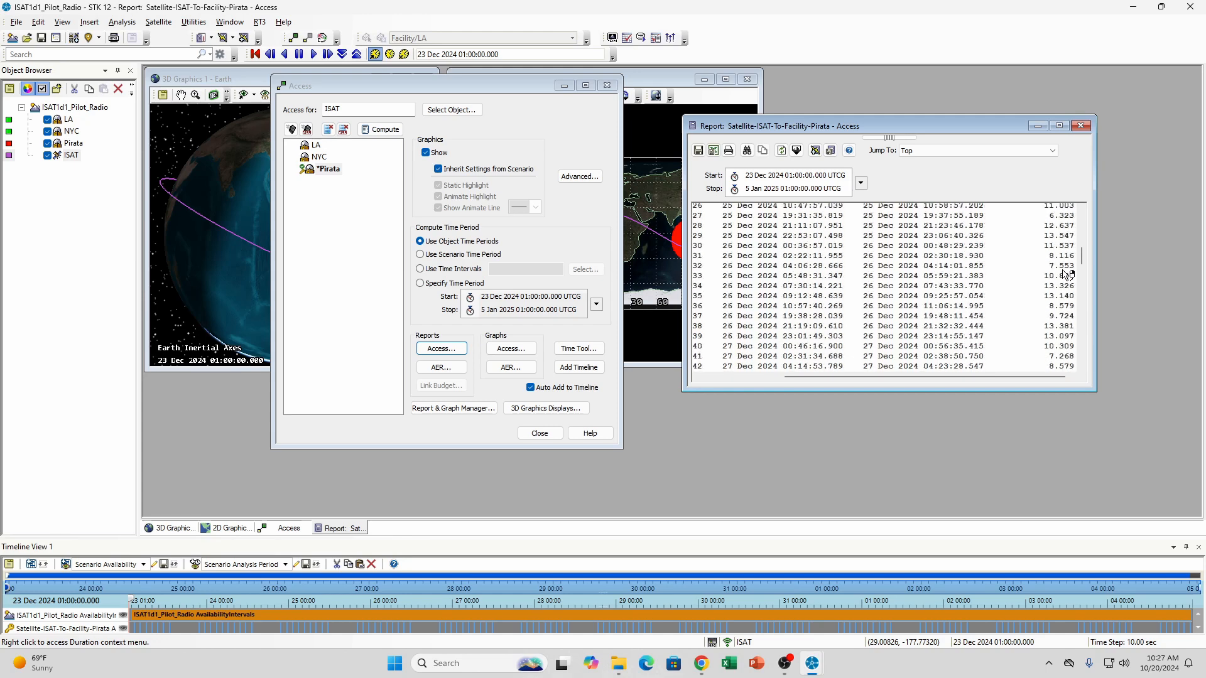
{"action": "scroll", "coordinate": [1065, 273], "scroll_direction": "up", "scroll_amount": 5}
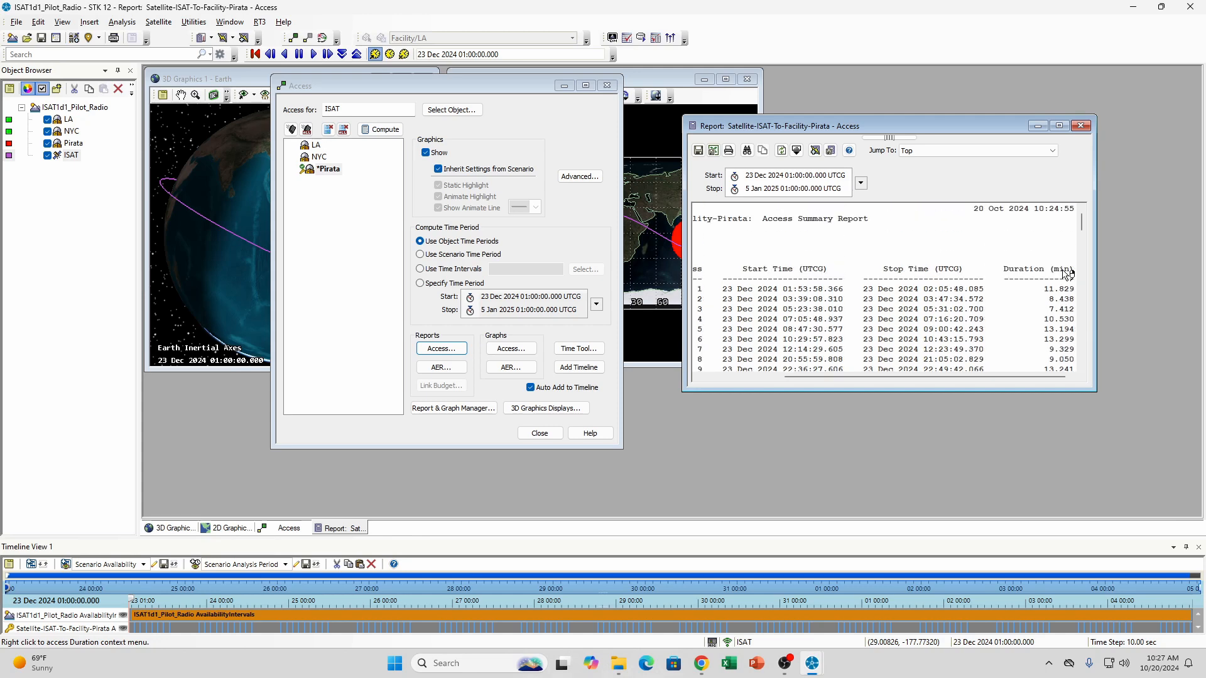
Examine how the ISAT-to-Pirata pass durations vary from the first contacts on 23 December to the closing statistics
{"action": "scroll", "coordinate": [1065, 274], "scroll_direction": "down", "scroll_amount": 2}
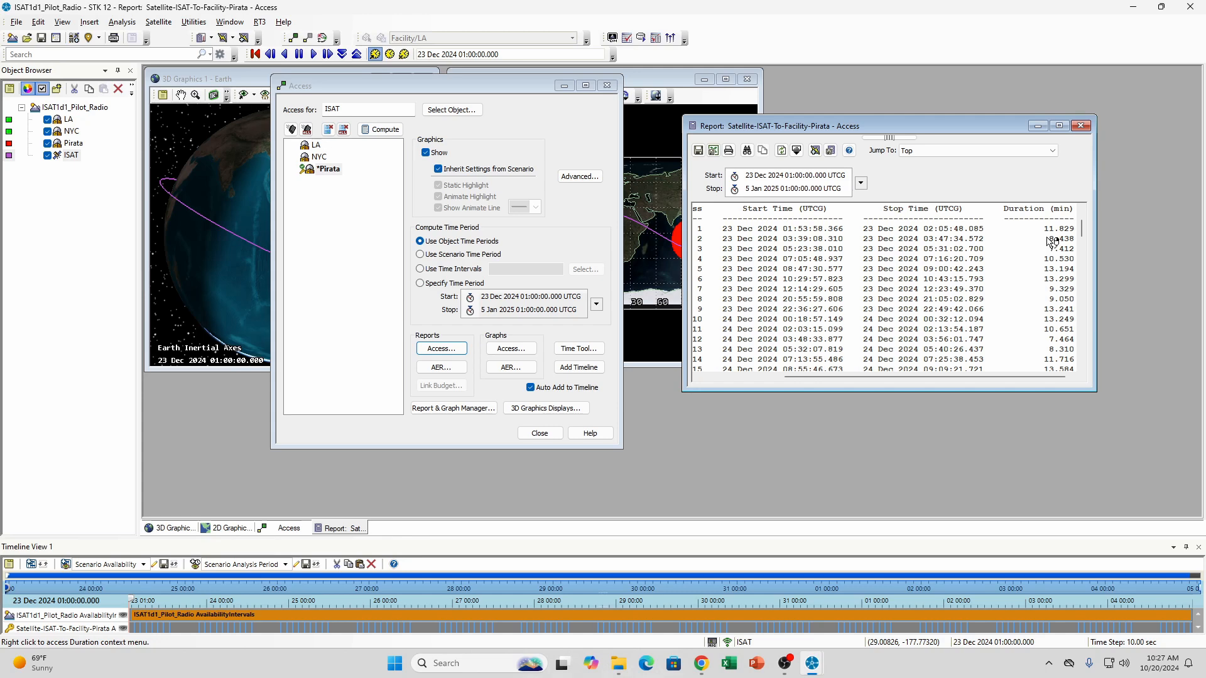
{"action": "scroll", "coordinate": [1053, 251], "scroll_direction": "down", "scroll_amount": 3}
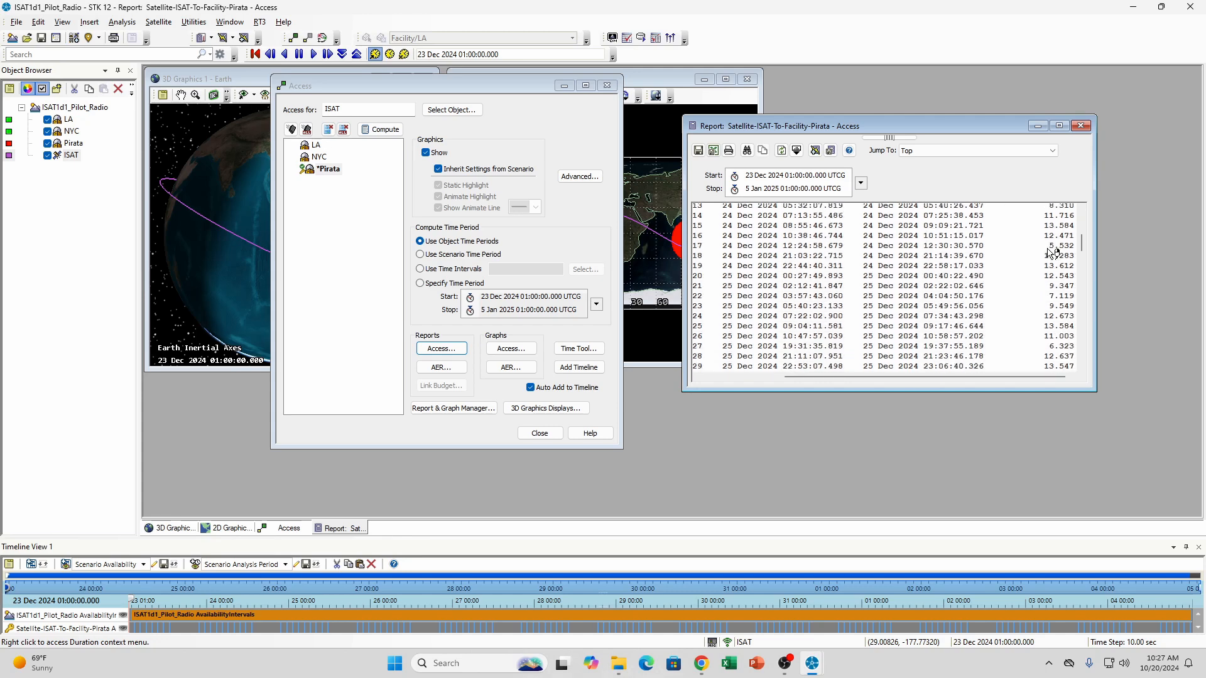
{"action": "scroll", "coordinate": [1053, 253], "scroll_direction": "up", "scroll_amount": 5}
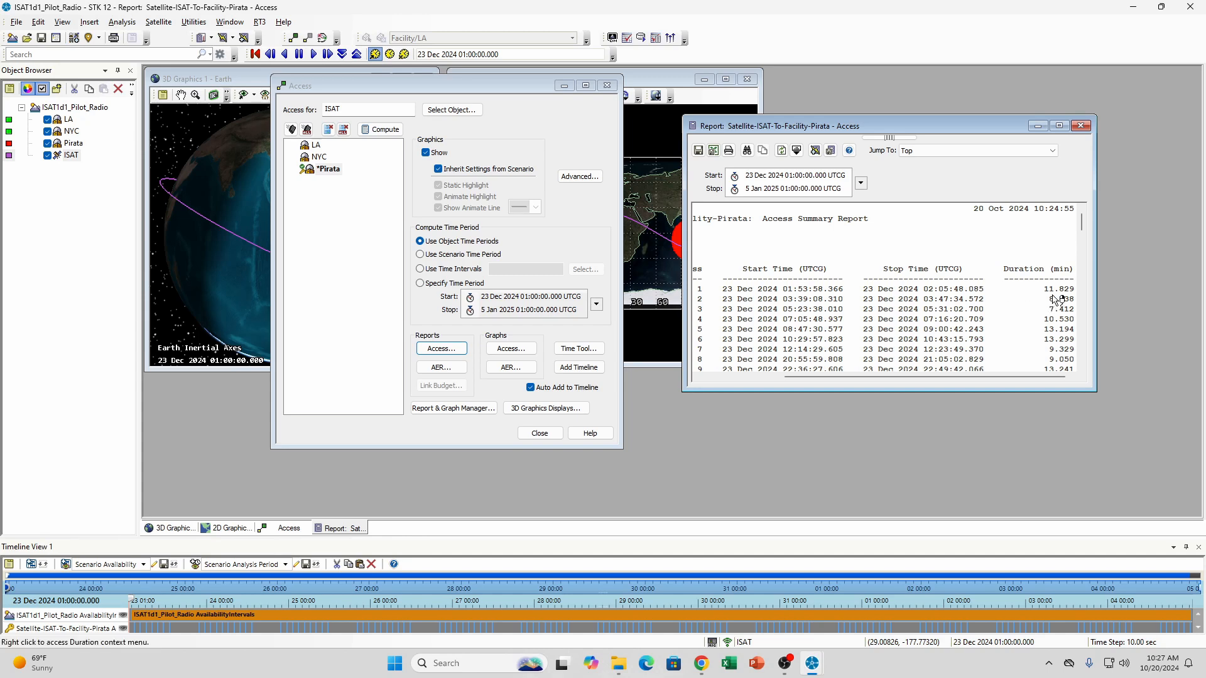
{"action": "scroll", "coordinate": [1050, 306], "scroll_direction": "down", "scroll_amount": 15}
{"action": "scroll", "coordinate": [1055, 300], "scroll_direction": "down", "scroll_amount": 20}
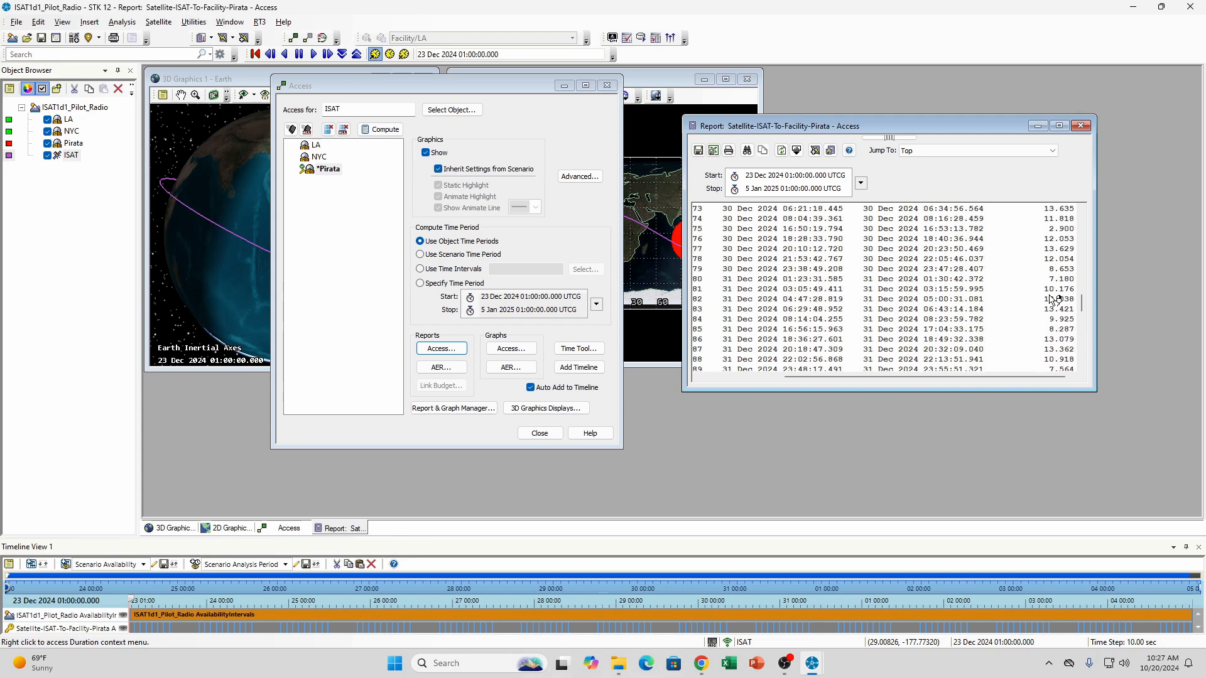
{"action": "scroll", "coordinate": [1052, 301], "scroll_direction": "up", "scroll_amount": 10}
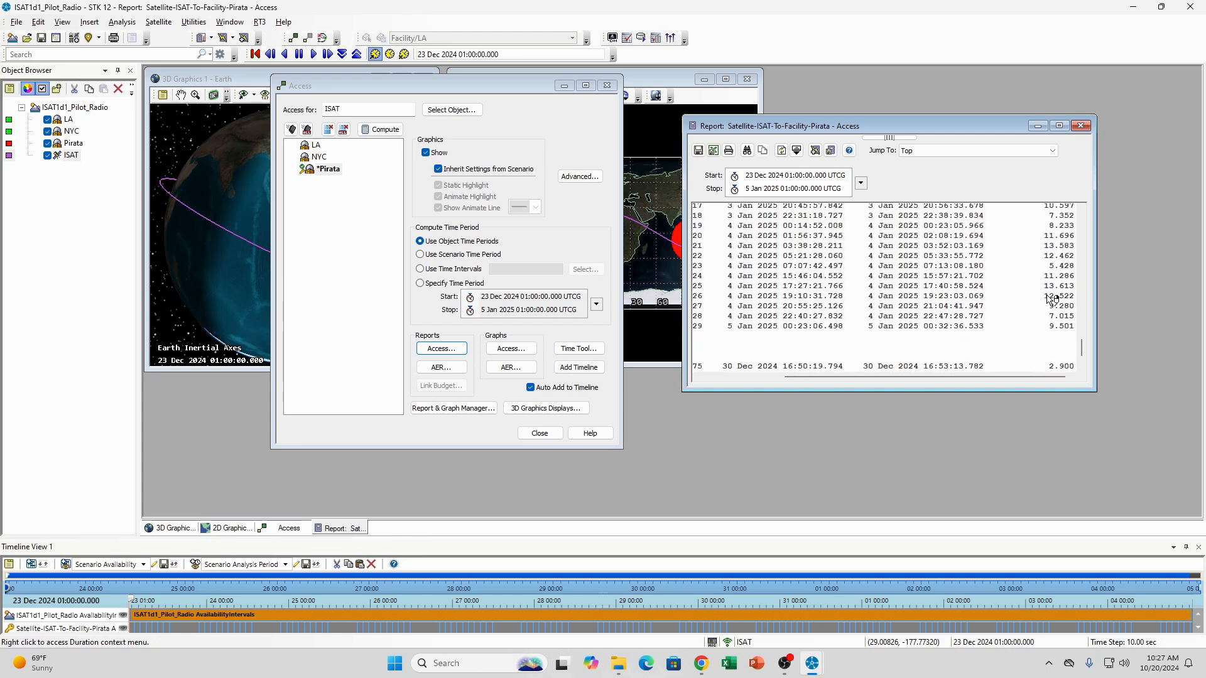
{"action": "scroll", "coordinate": [1050, 300], "scroll_direction": "up", "scroll_amount": 20}
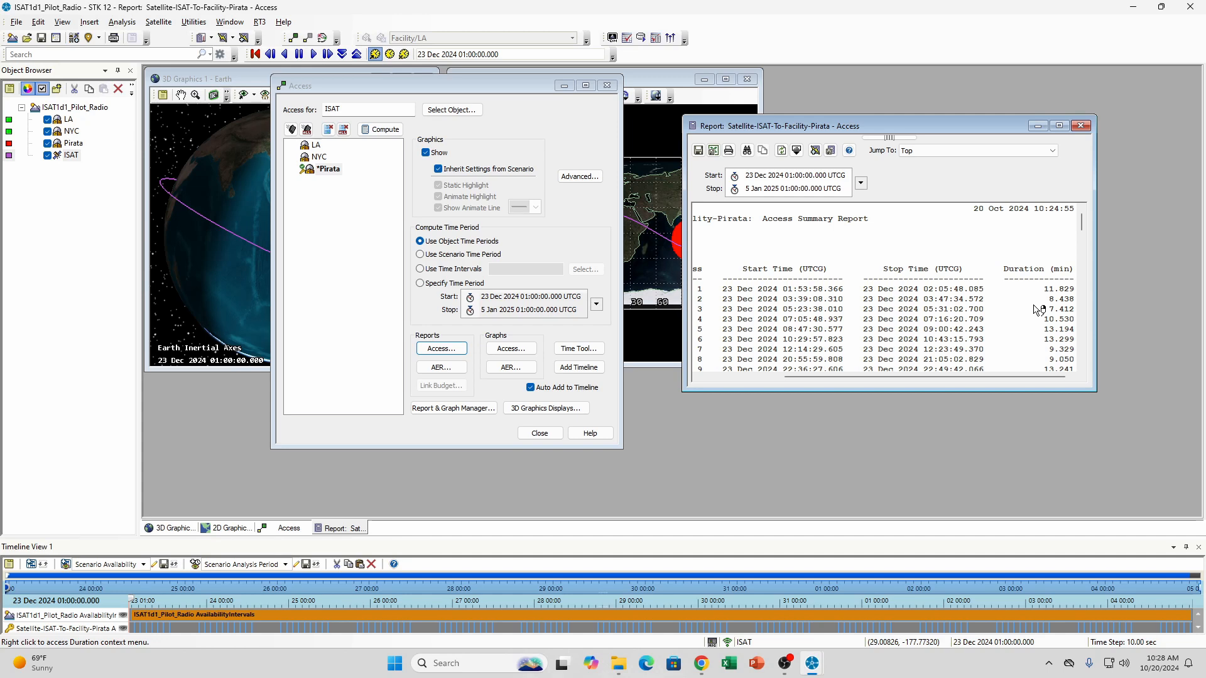
{"action": "scroll", "coordinate": [1038, 309], "scroll_direction": "down", "scroll_amount": 8}
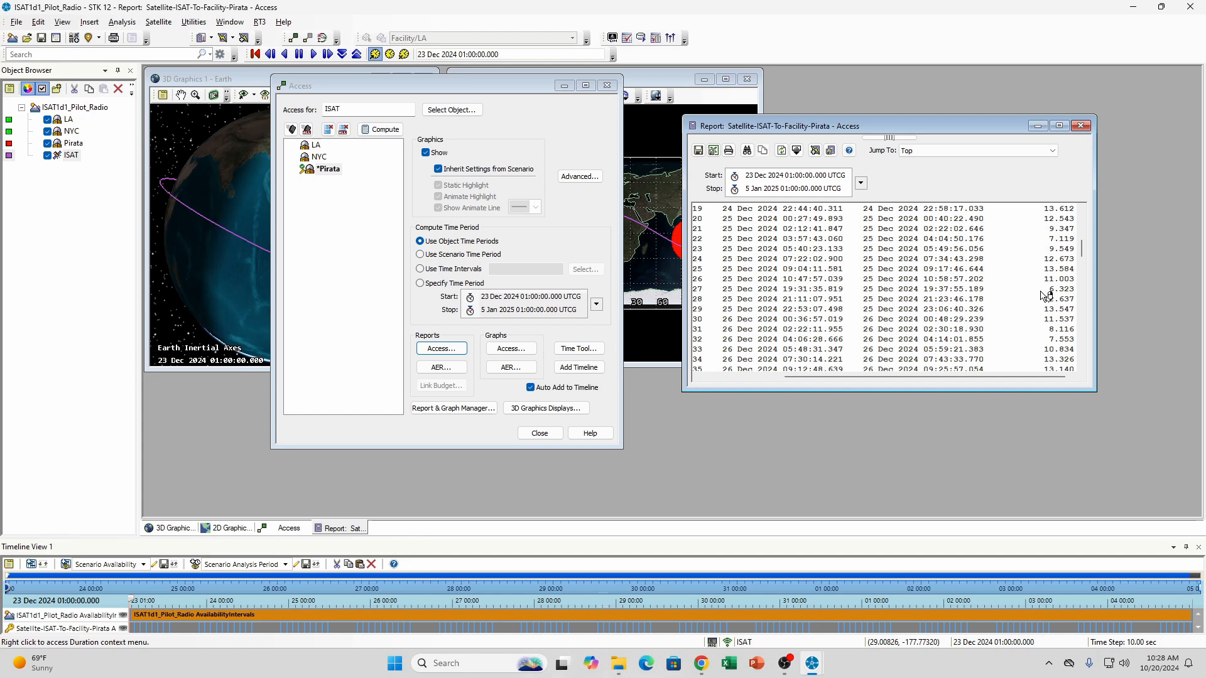
{"action": "scroll", "coordinate": [1045, 295], "scroll_direction": "up", "scroll_amount": 8}
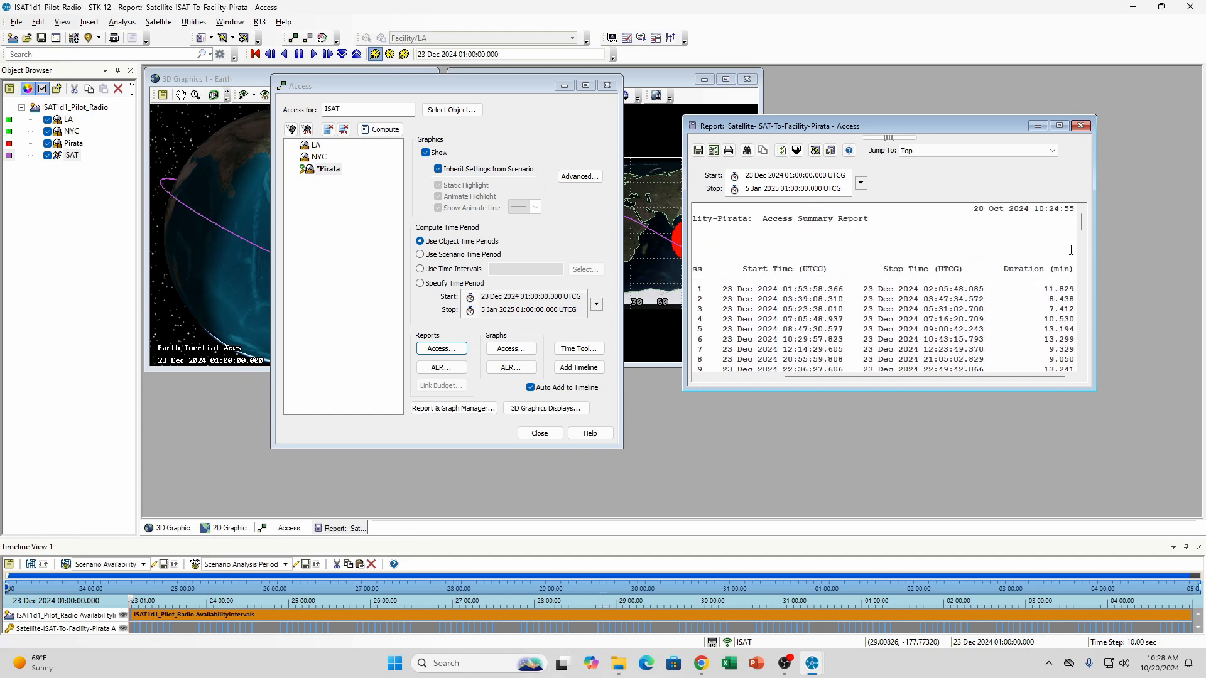
{"action": "left_click_drag", "start_coordinate": [1082, 225], "coordinate": [1081, 356]}
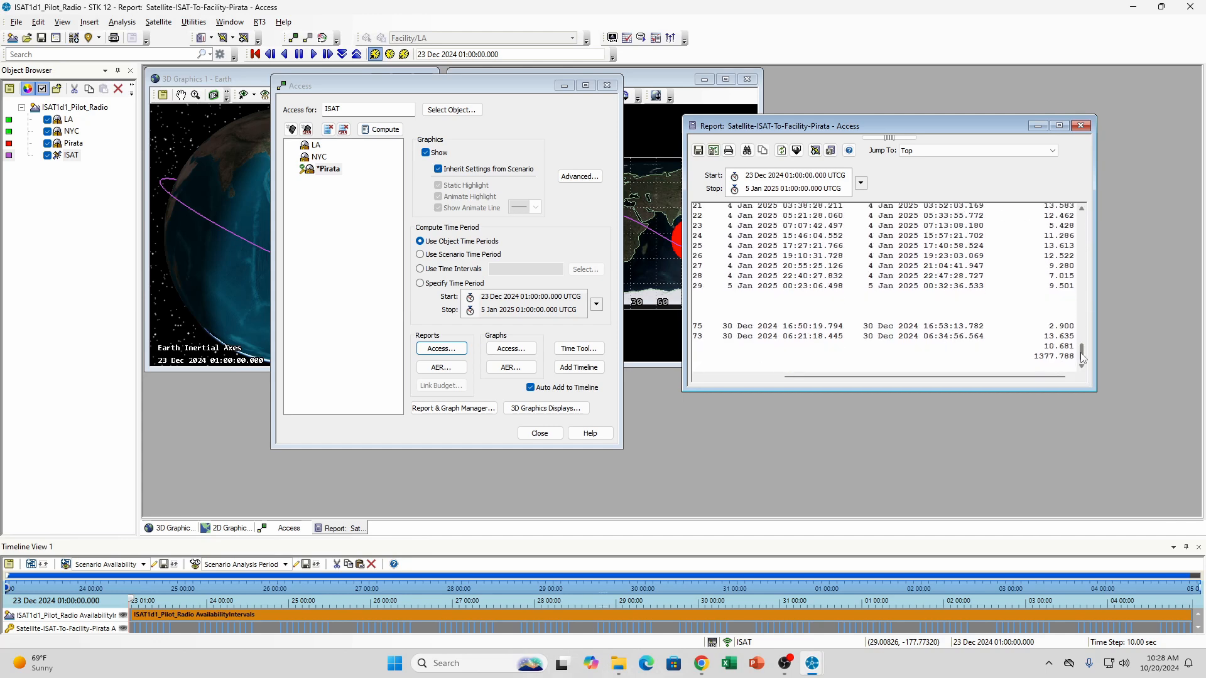
{"action": "left_click_drag", "start_coordinate": [1082, 362], "coordinate": [1082, 221]}
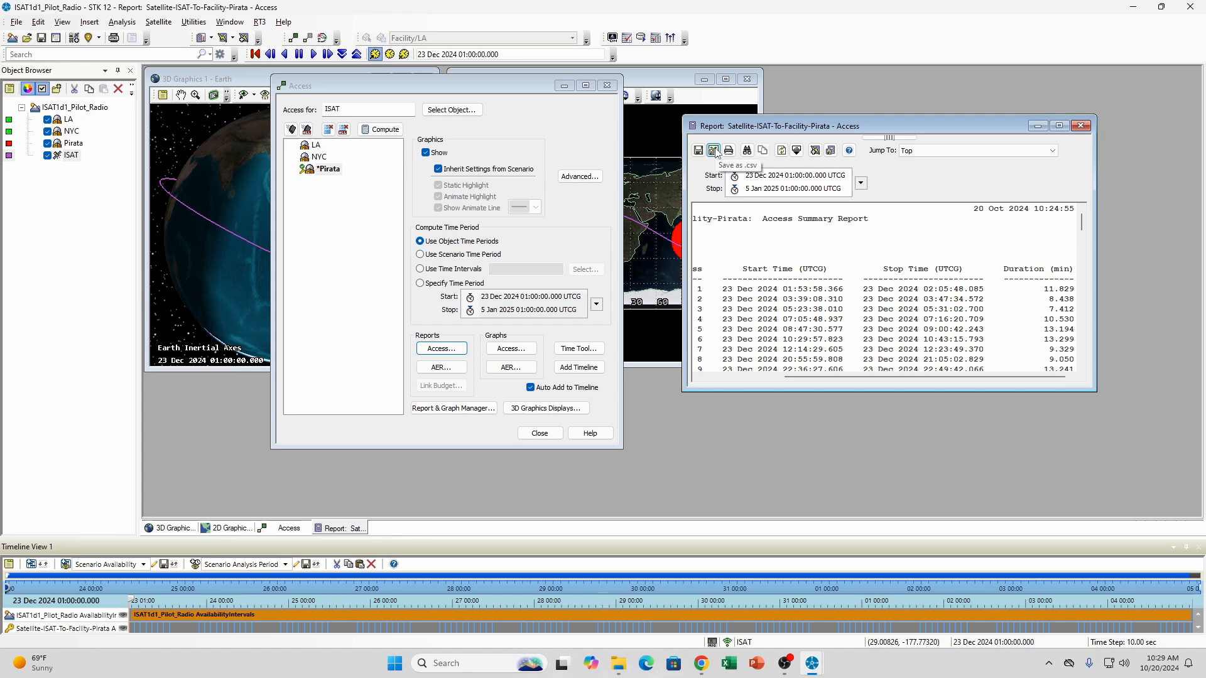
Save the report as the CSV file Satellite-ISAT-To-Facility-Pirata_Access in the desktop folder ISAT1D1, replacing the existing file
{"action": "left_click", "coordinate": [714, 150]}
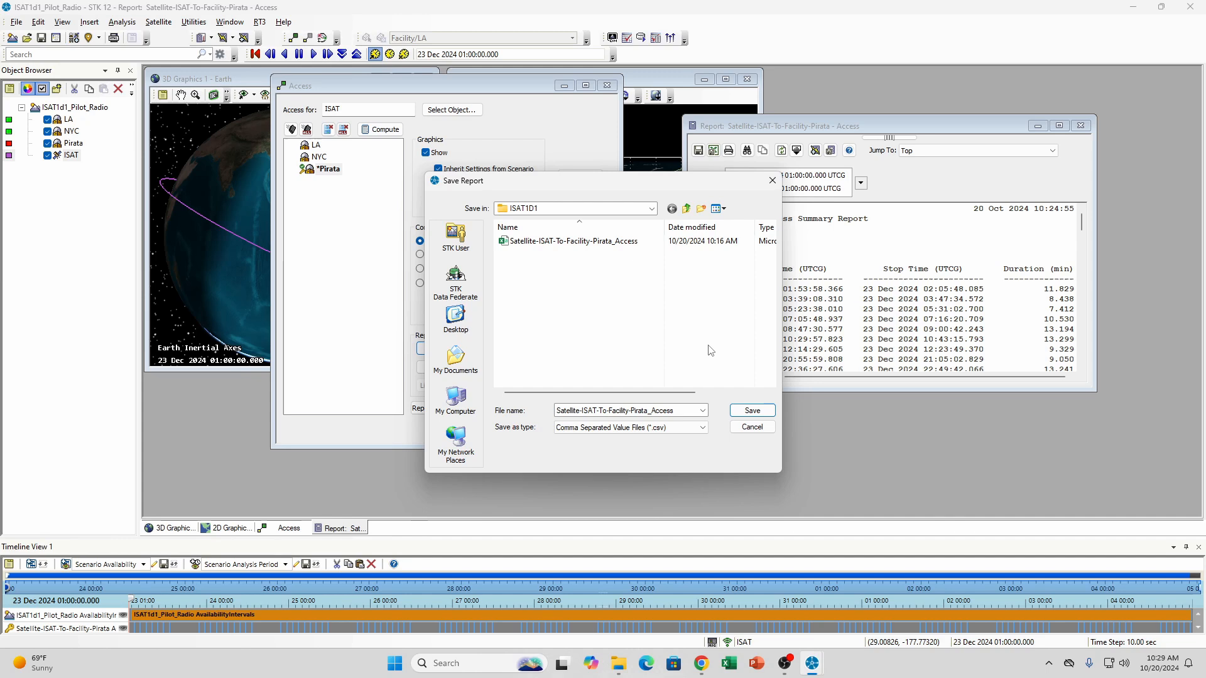
{"action": "left_click", "coordinate": [455, 322]}
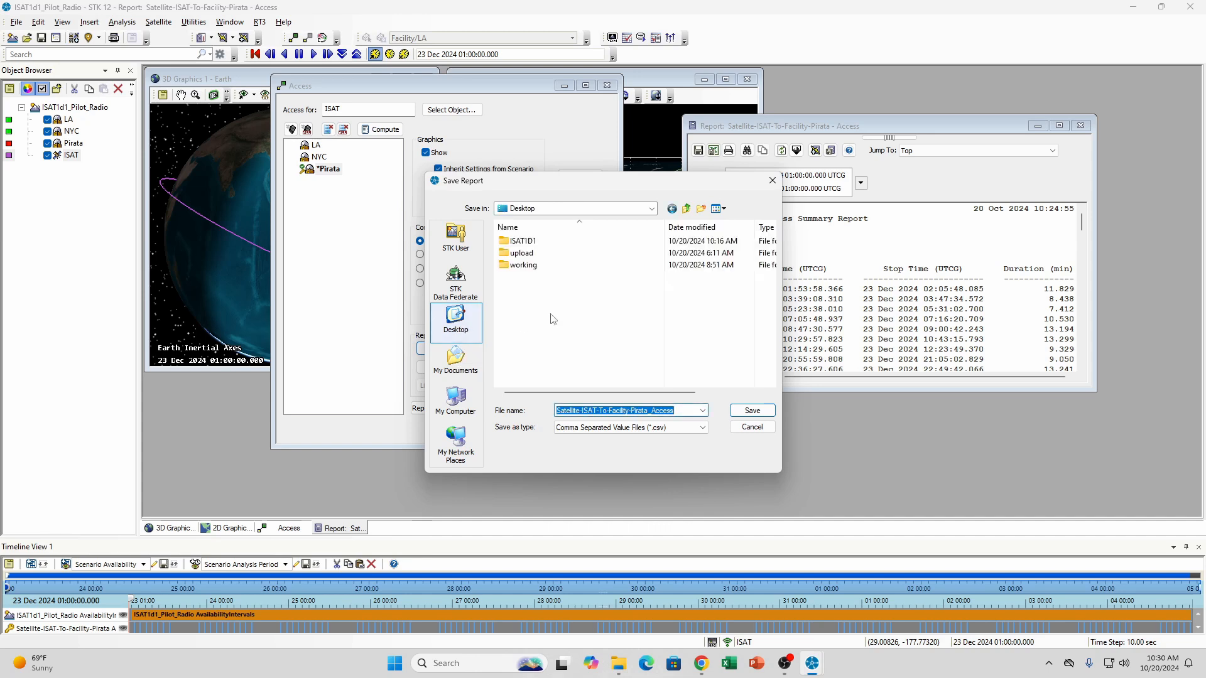
{"action": "double_click", "coordinate": [554, 242]}
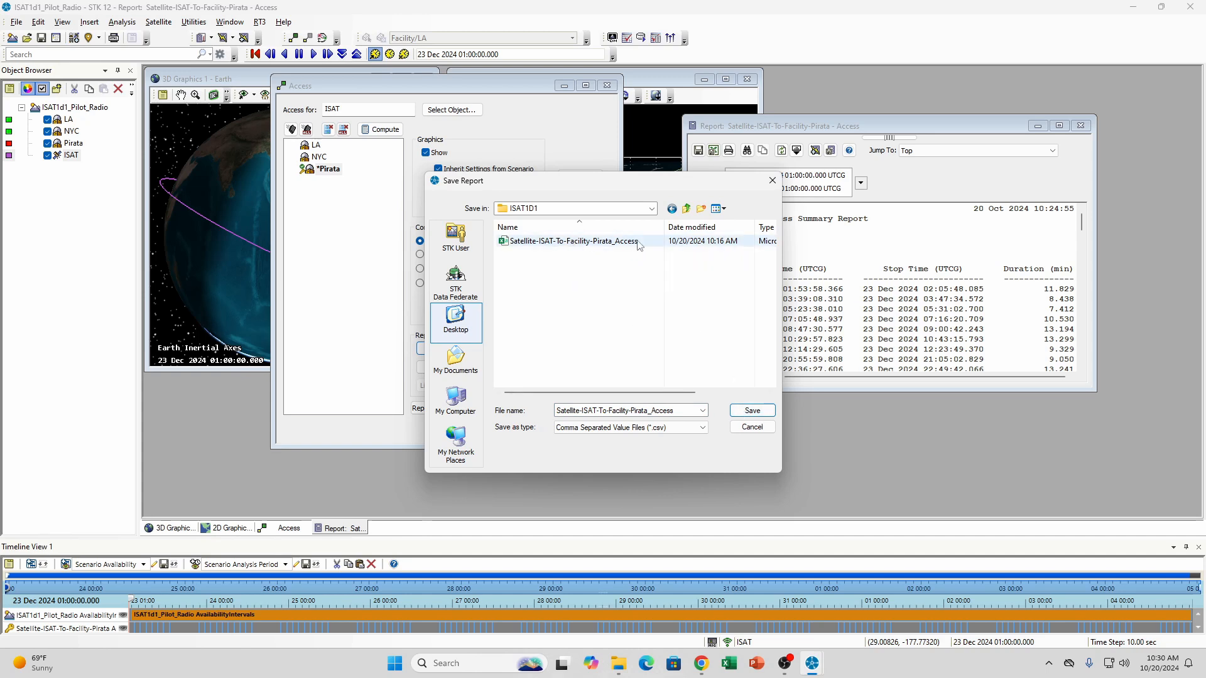
{"action": "left_click", "coordinate": [753, 410]}
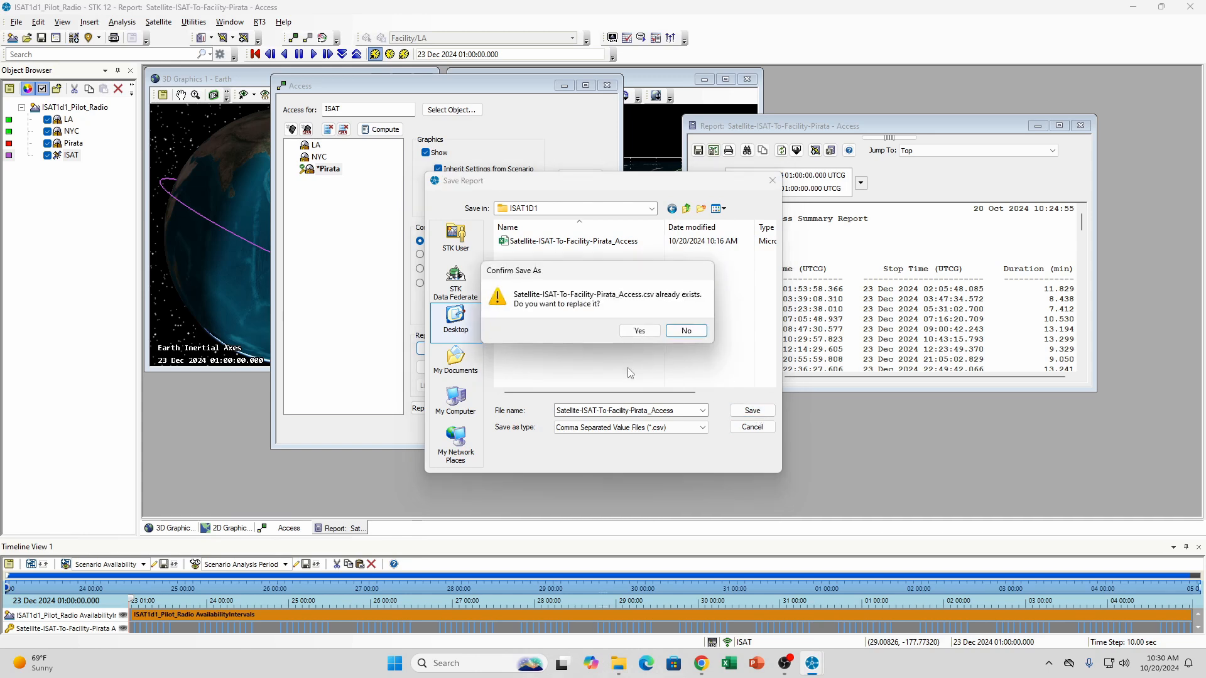
{"action": "left_click", "coordinate": [640, 331]}
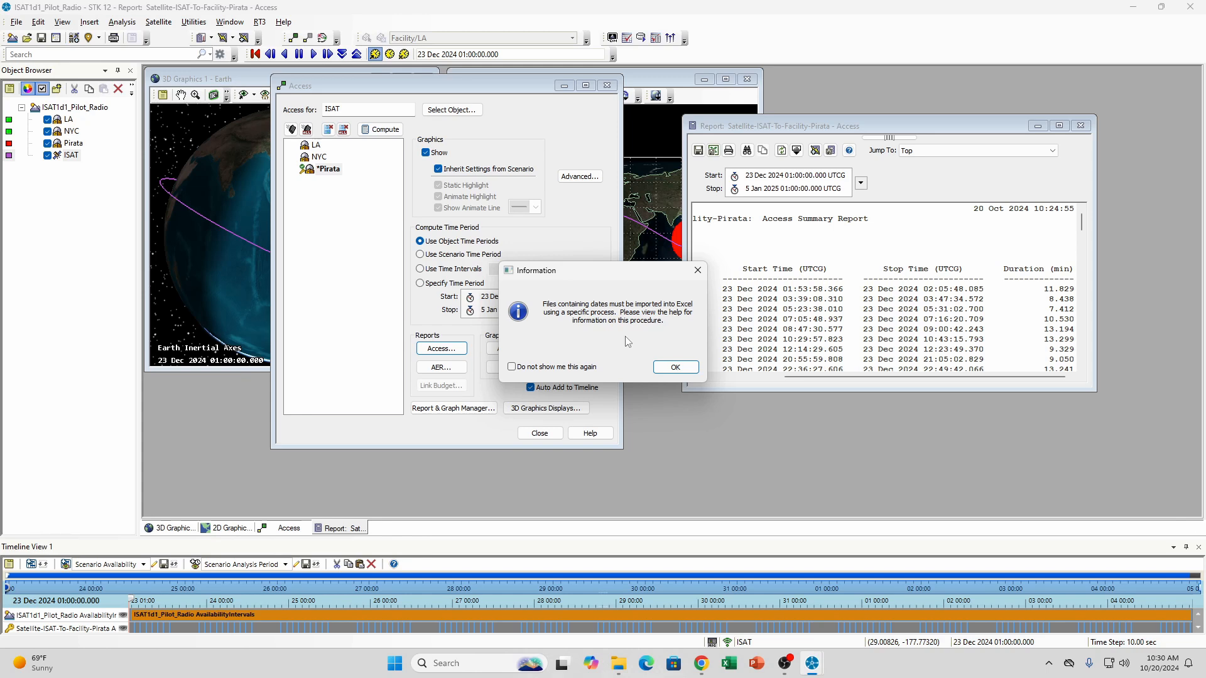
Dismiss the Excel import notice with the option not to show it again, and close the Access tool and the Pirata report
{"action": "left_click", "coordinate": [512, 368]}
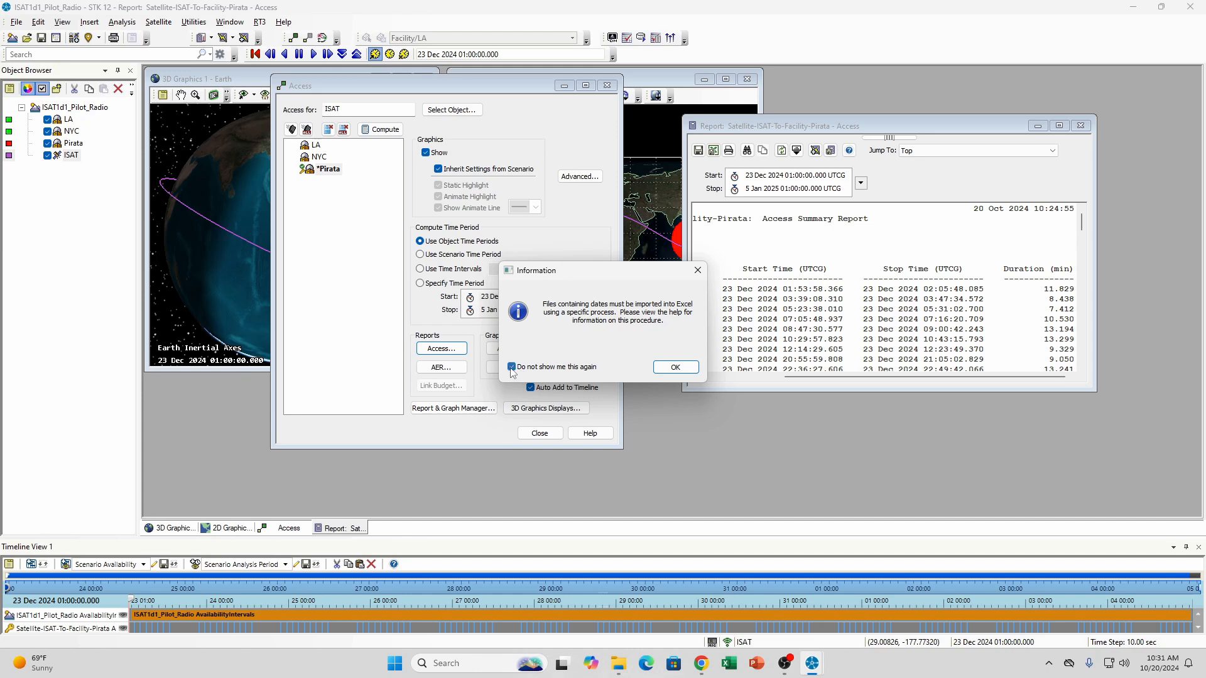
{"action": "left_click", "coordinate": [678, 371]}
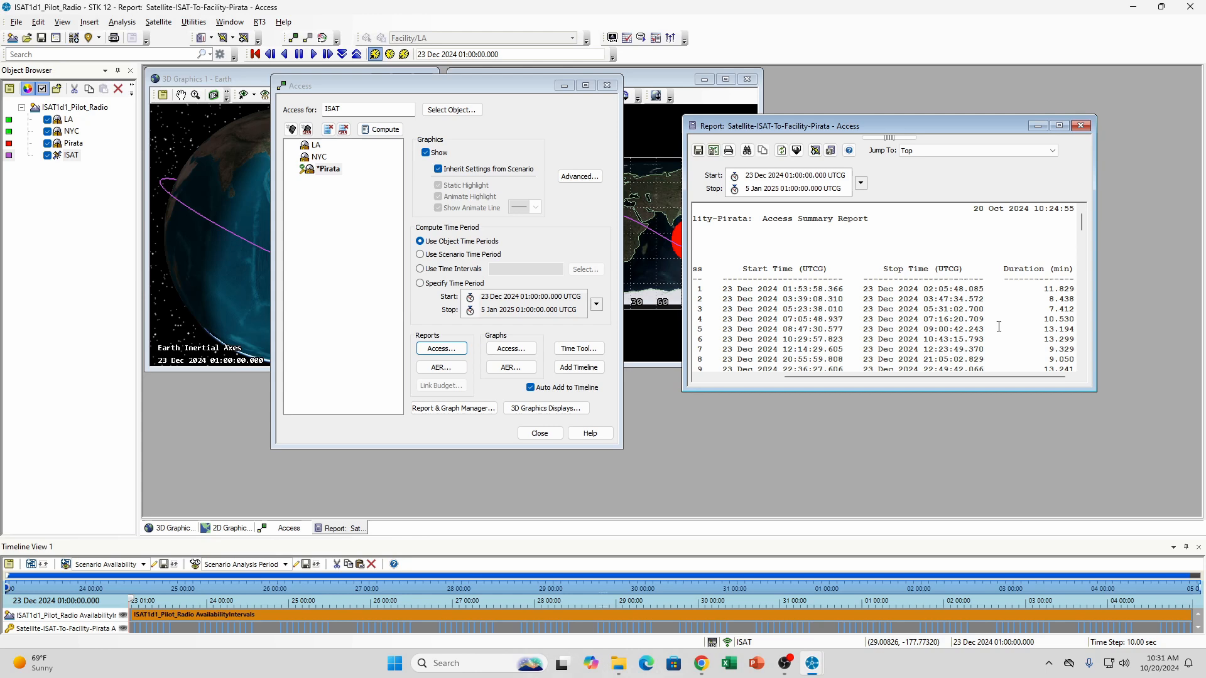
{"action": "left_click", "coordinate": [542, 433]}
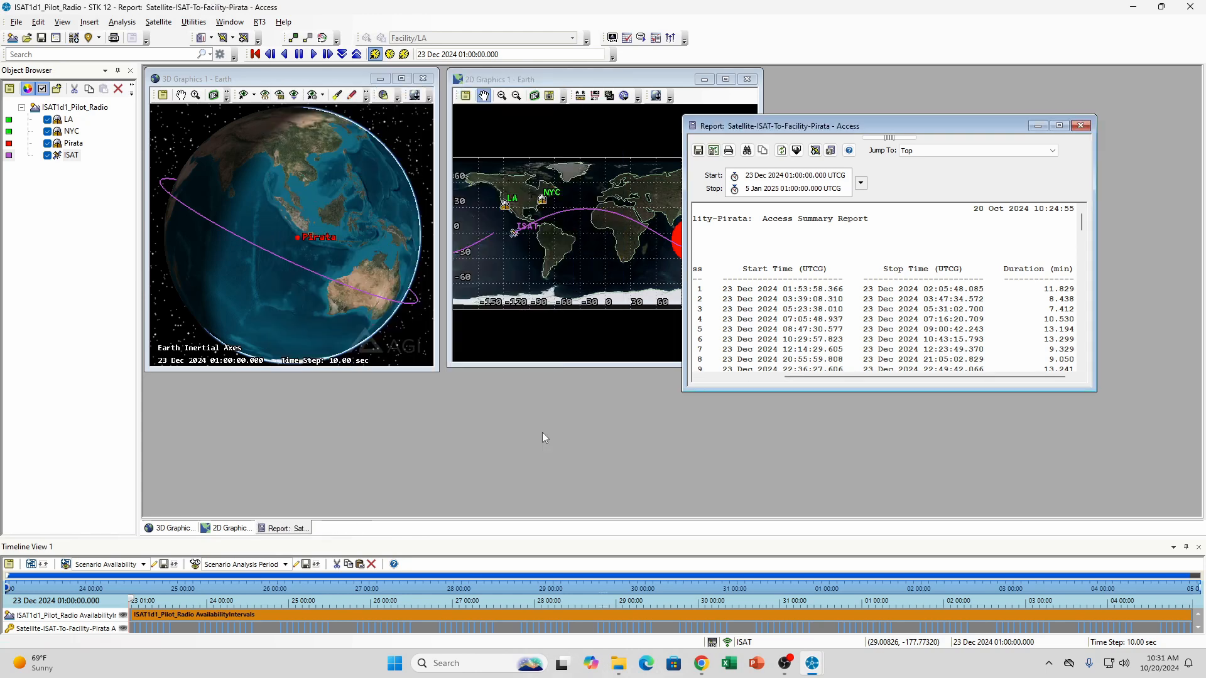
{"action": "left_click", "coordinate": [1080, 126]}
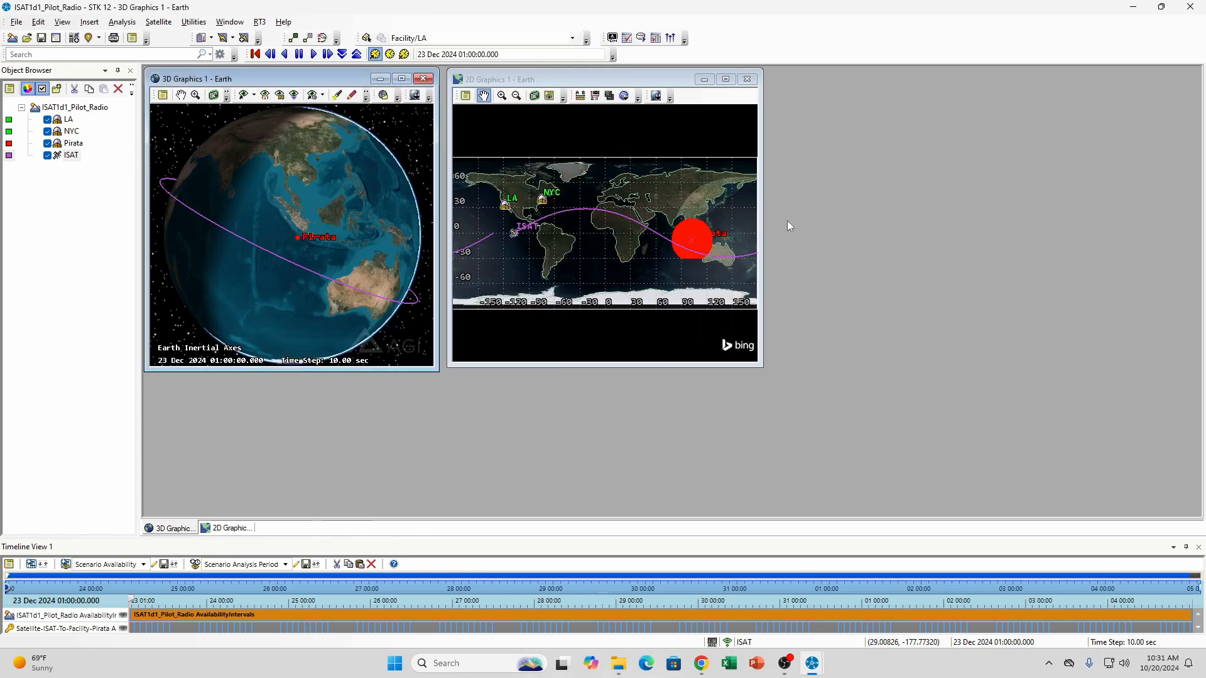
Review the situation, scenario object parameters, constraints and scoring in the ISAT1d1 Pilot Radio briefing in Chrome
{"action": "left_click", "coordinate": [702, 661]}
{"action": "scroll", "coordinate": [643, 316], "scroll_direction": "up", "scroll_amount": 10}
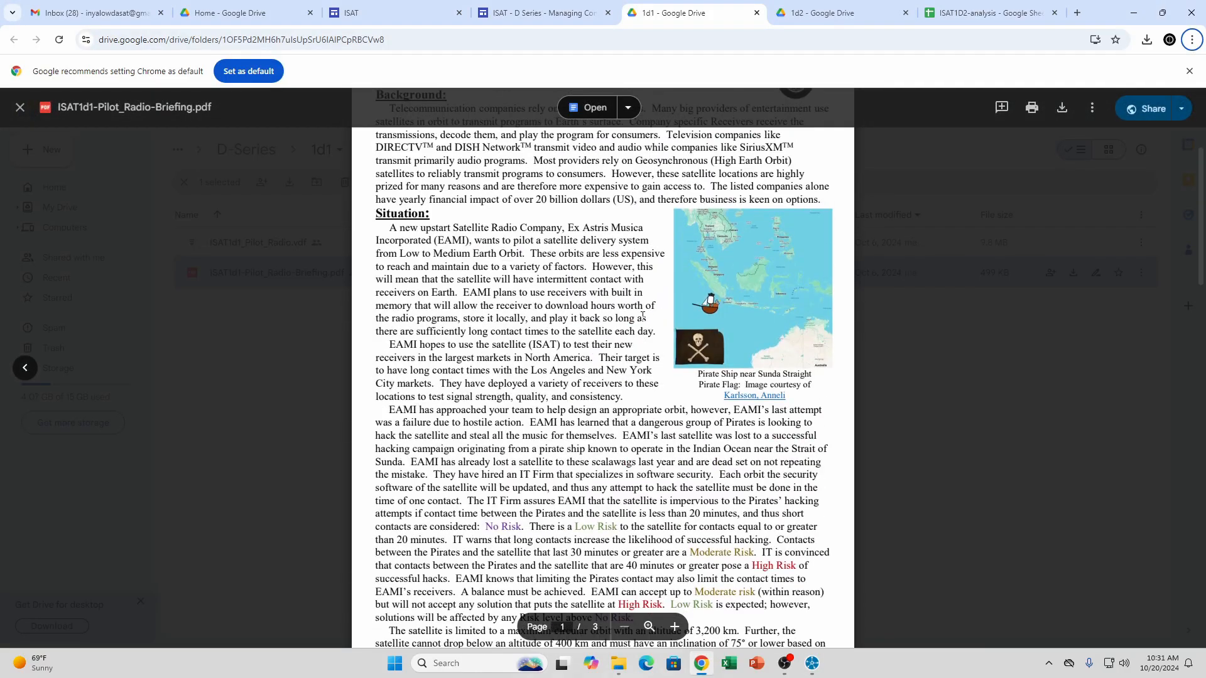
{"action": "scroll", "coordinate": [642, 315], "scroll_direction": "down", "scroll_amount": 5}
{"action": "scroll", "coordinate": [642, 316], "scroll_direction": "down", "scroll_amount": 10}
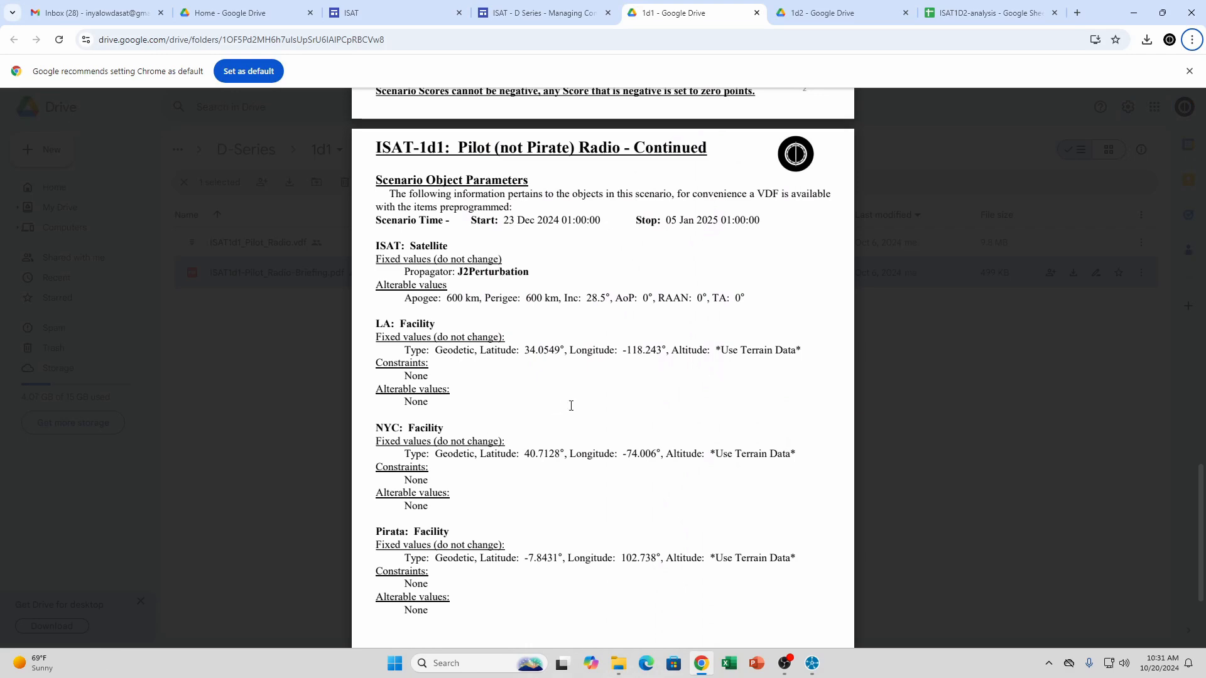
{"action": "scroll", "coordinate": [571, 405], "scroll_direction": "up", "scroll_amount": 8}
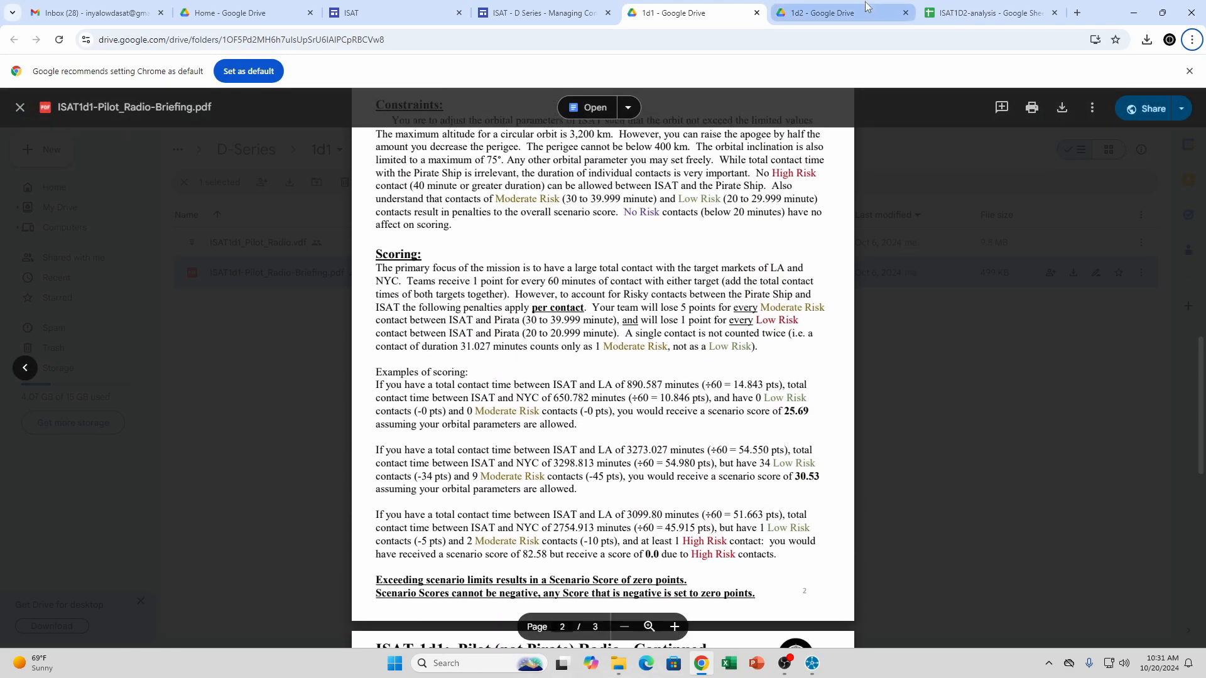
Bring up the ISAT-1d2 Jovian Jaunt briefing and switch to the ISAT1d2_Jovian_Jaunt scenario in STK
{"action": "left_click", "coordinate": [866, 6]}
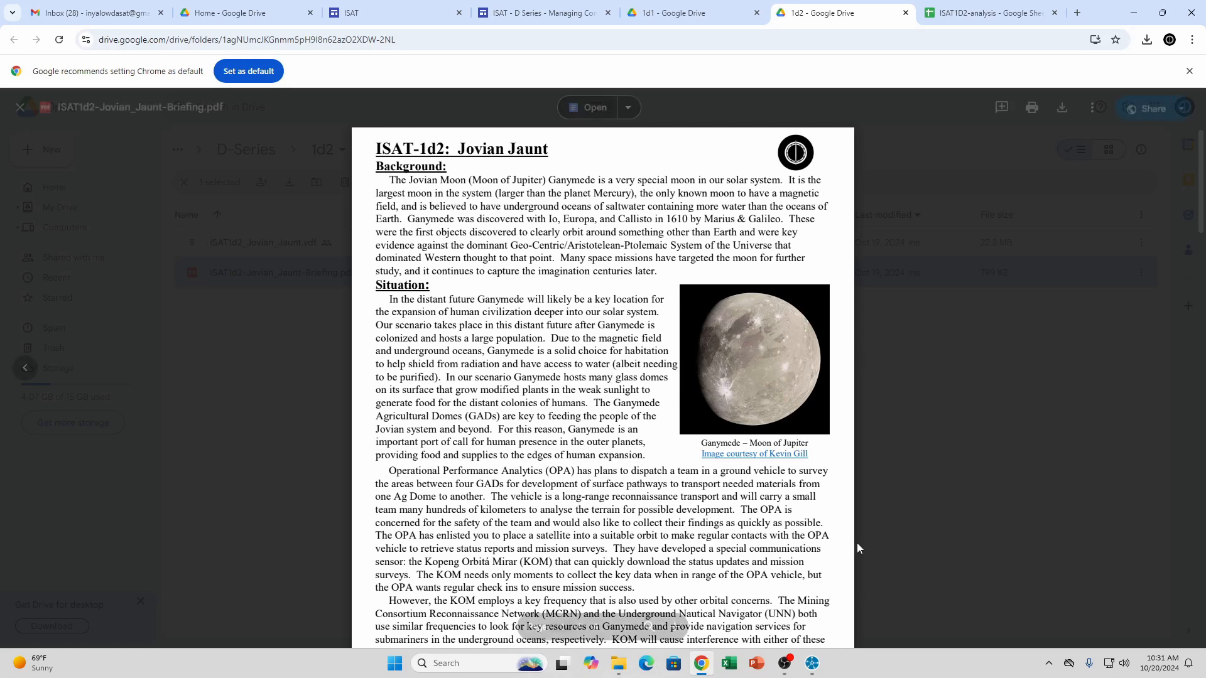
{"action": "mouse_move", "coordinate": [813, 667]}
{"action": "left_click", "coordinate": [872, 610]}
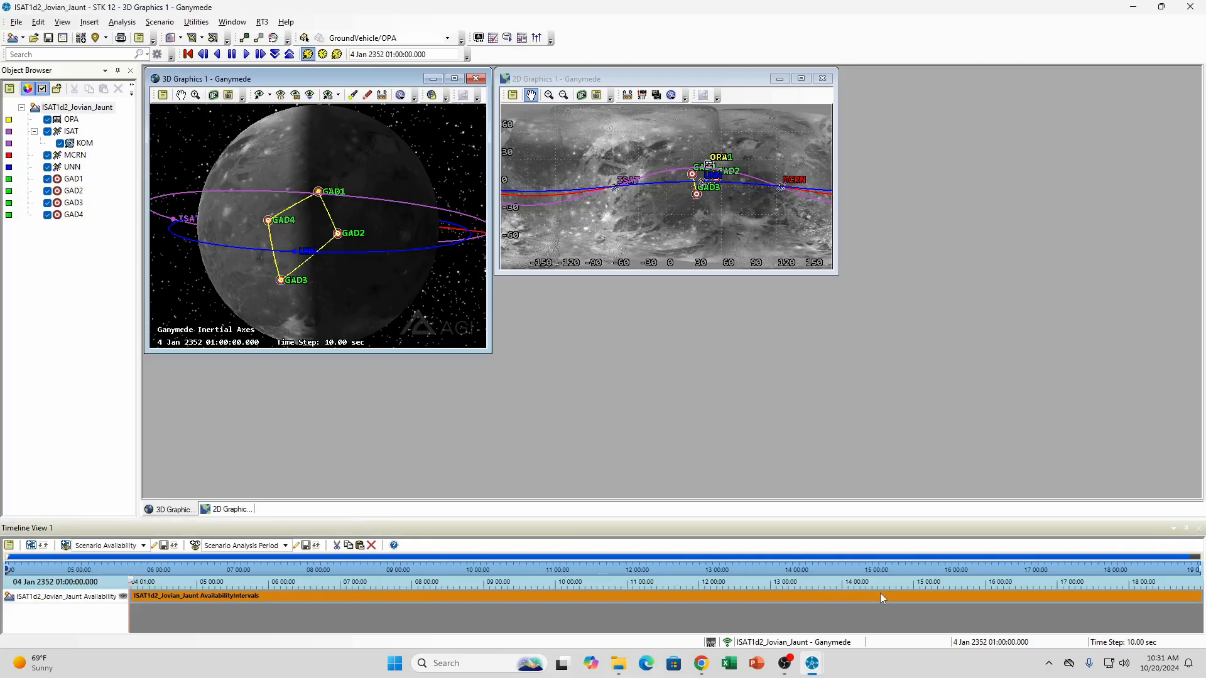
Examine Ganymede in 3D from several angles, including the ISAT, MCRN and UNN orbits and the route between the four GADs
{"action": "left_click_drag", "start_coordinate": [275, 204], "coordinate": [319, 182]}
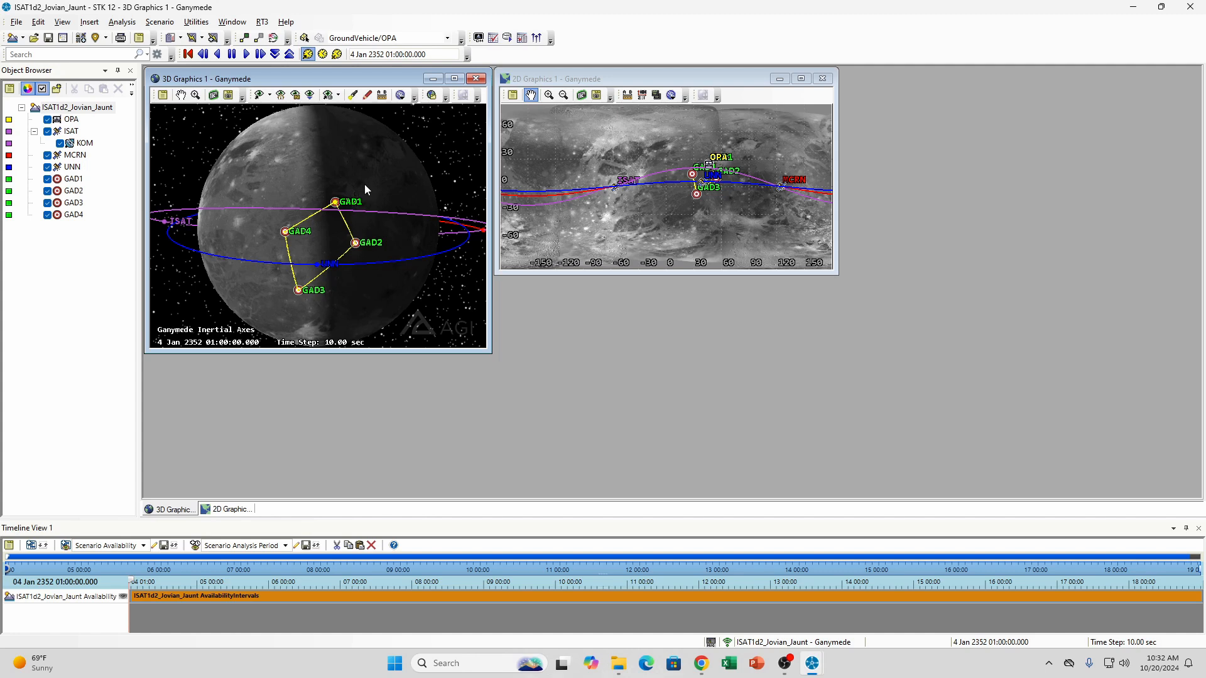
{"action": "left_click_drag", "start_coordinate": [355, 184], "coordinate": [308, 178]}
{"action": "scroll", "coordinate": [320, 179], "scroll_direction": "down", "scroll_amount": 5}
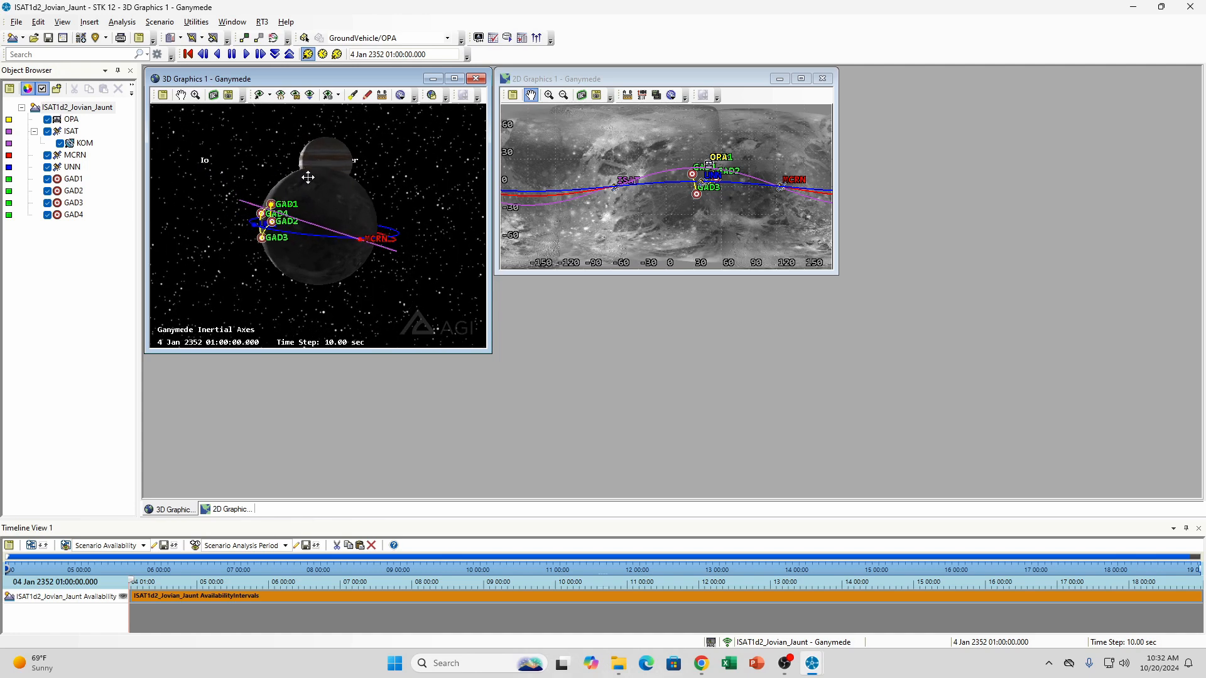
{"action": "left_click_drag", "start_coordinate": [312, 188], "coordinate": [297, 188]}
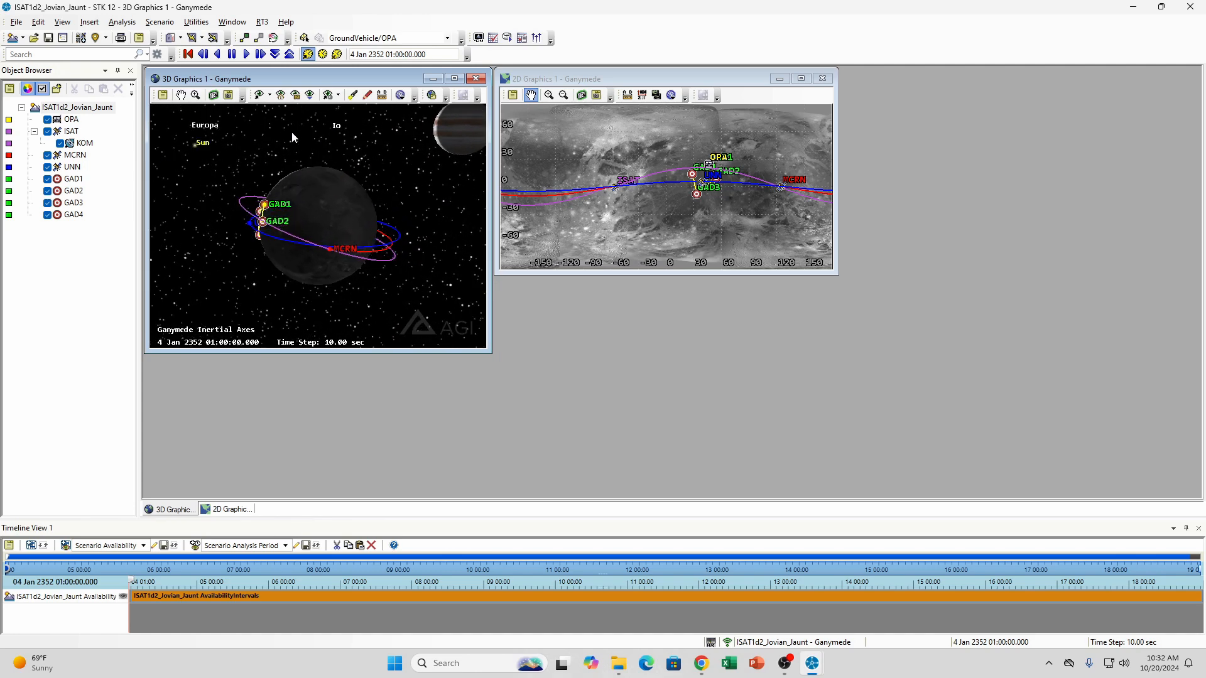
{"action": "left_click_drag", "start_coordinate": [381, 175], "coordinate": [369, 198]}
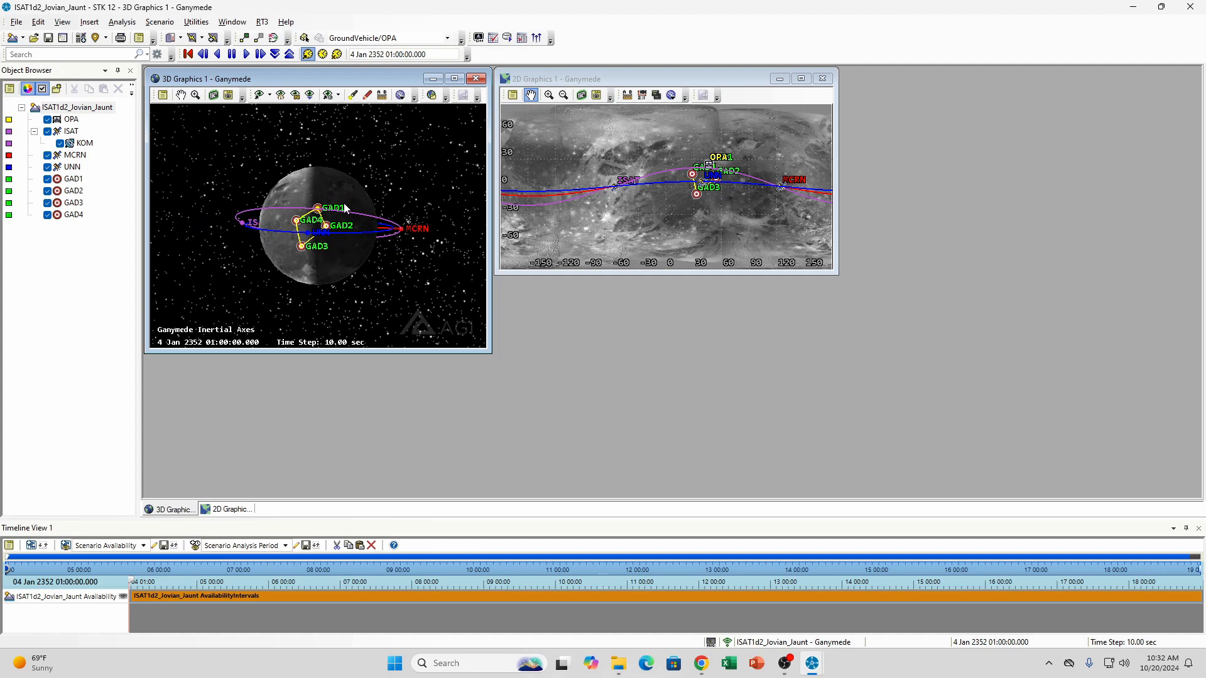
{"action": "scroll", "coordinate": [342, 214], "scroll_direction": "up", "scroll_amount": 5}
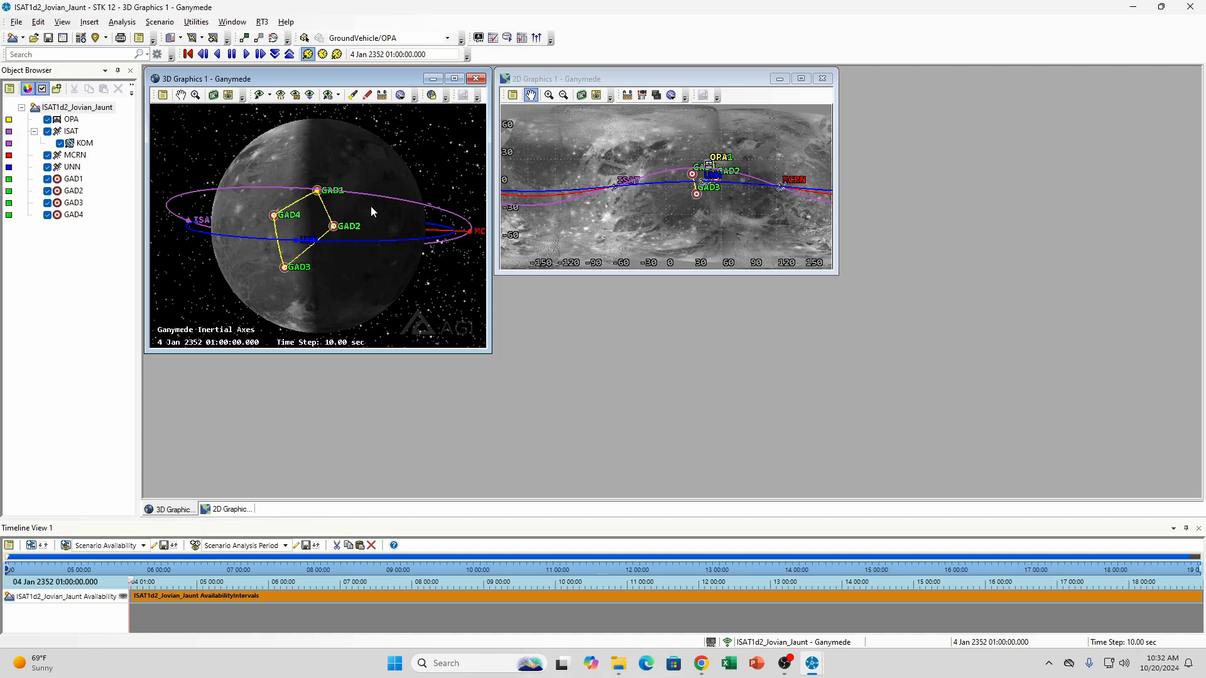
{"action": "scroll", "coordinate": [370, 206], "scroll_direction": "down", "scroll_amount": 3}
{"action": "left_click_drag", "start_coordinate": [363, 196], "coordinate": [328, 213]}
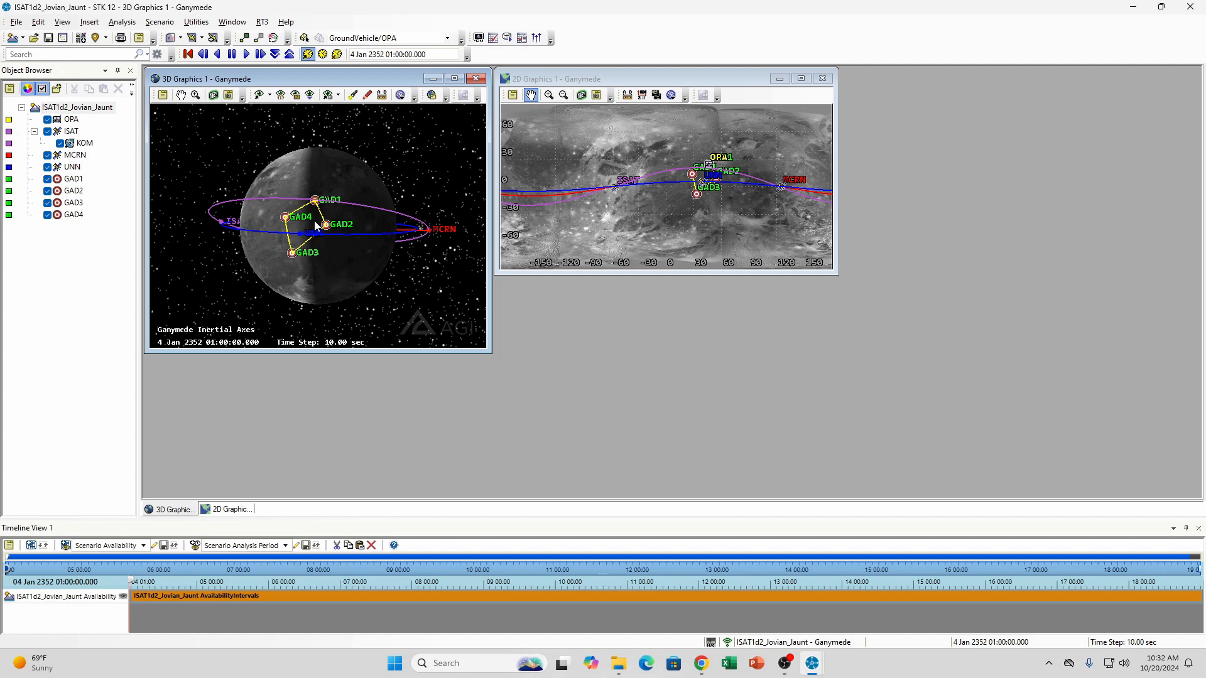
{"action": "scroll", "coordinate": [314, 214], "scroll_direction": "up", "scroll_amount": 8}
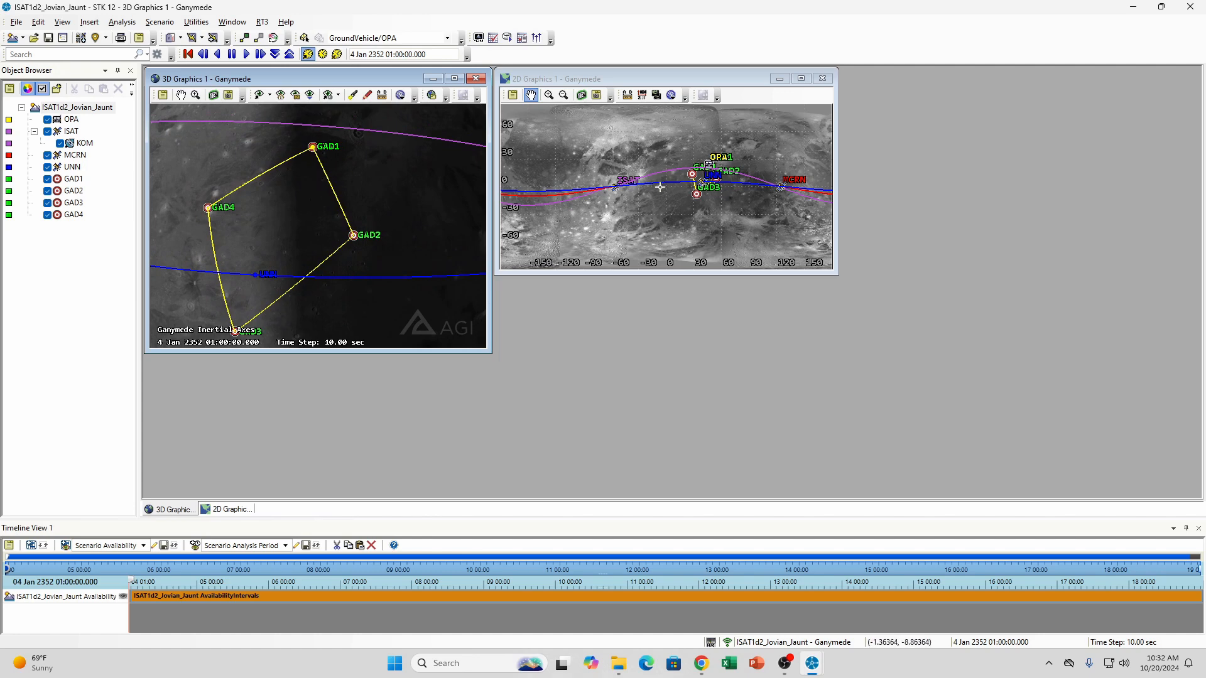
Inspect the GAD route and satellite ground tracks on the maximized 2D map, and restore it to compare with the 3D view
{"action": "left_click", "coordinate": [795, 81]}
{"action": "scroll", "coordinate": [911, 210], "scroll_direction": "up", "scroll_amount": 3}
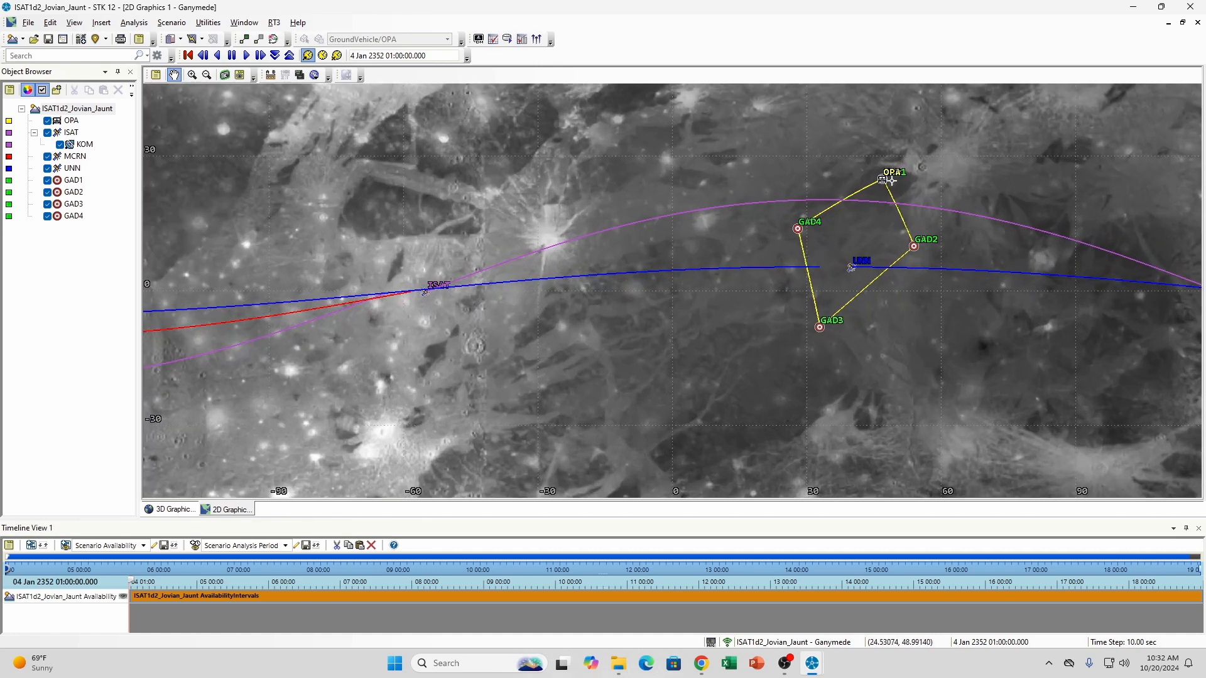
{"action": "left_click", "coordinate": [1184, 23]}
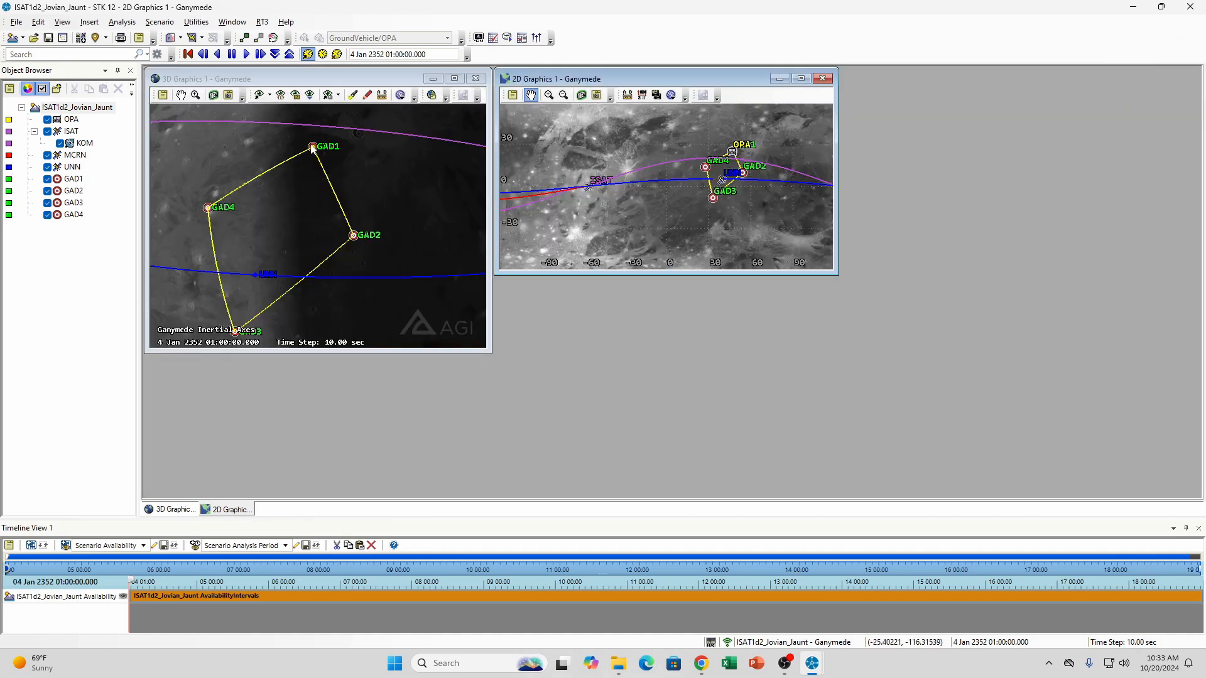
{"action": "left_click_drag", "start_coordinate": [312, 227], "coordinate": [342, 224]}
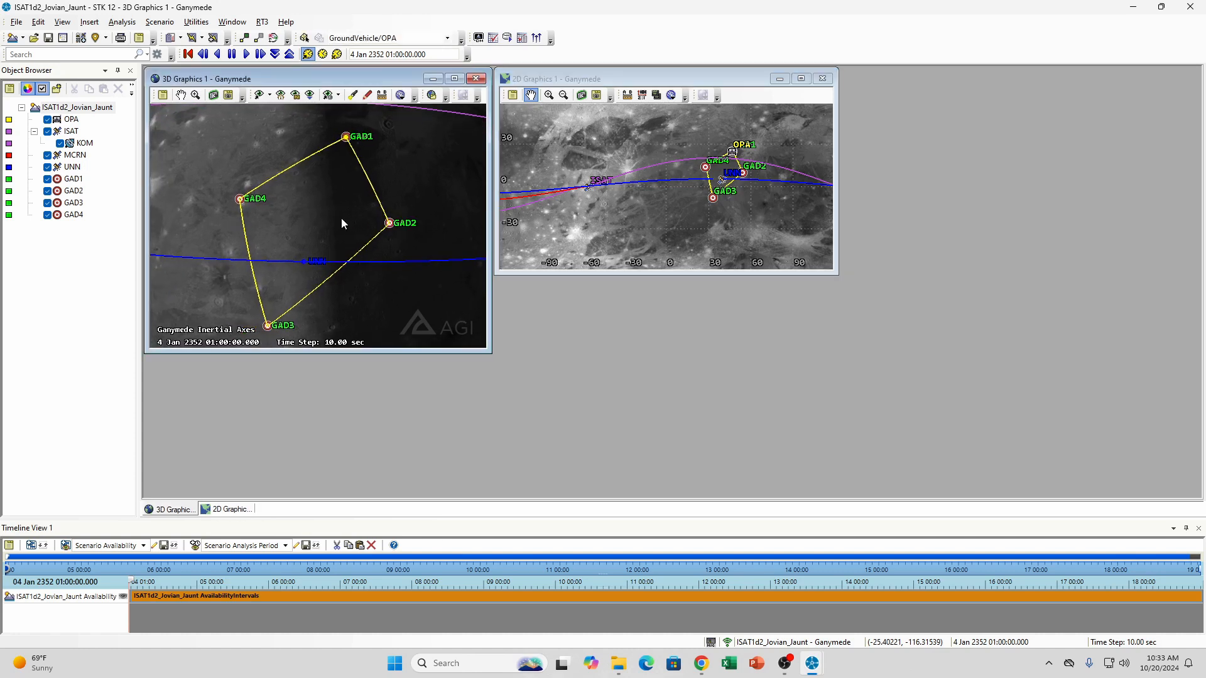
{"action": "scroll", "coordinate": [339, 223], "scroll_direction": "down", "scroll_amount": 5}
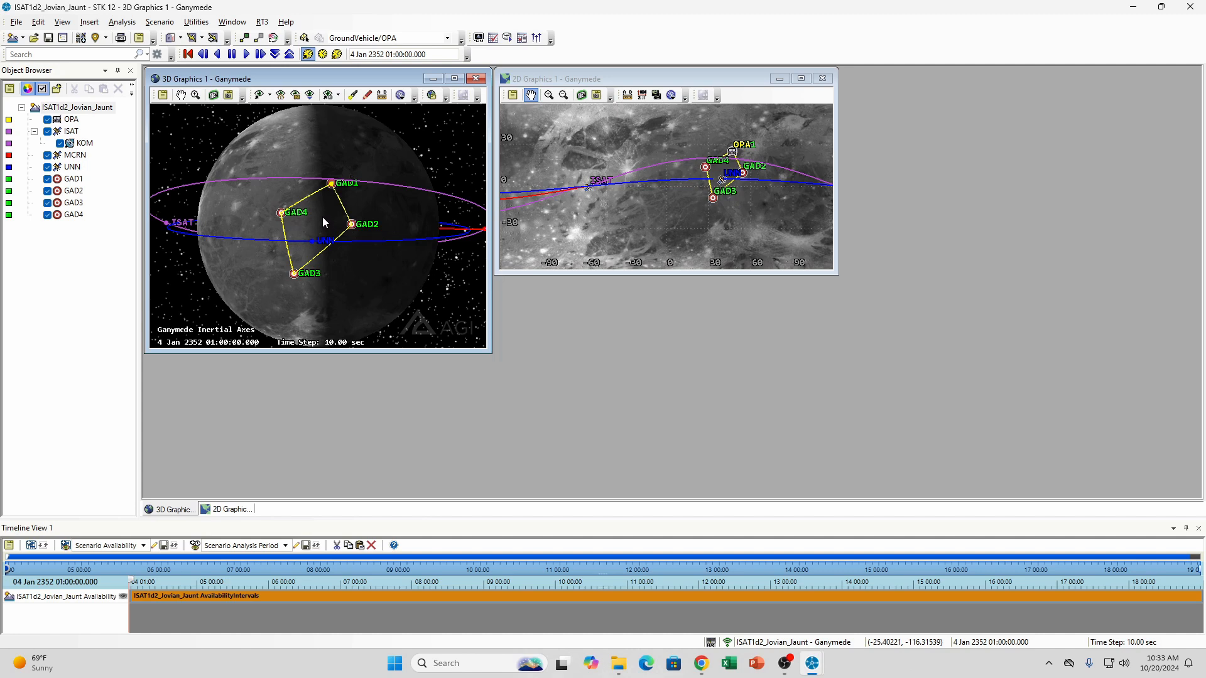
{"action": "scroll", "coordinate": [258, 240], "scroll_direction": "down", "scroll_amount": 3}
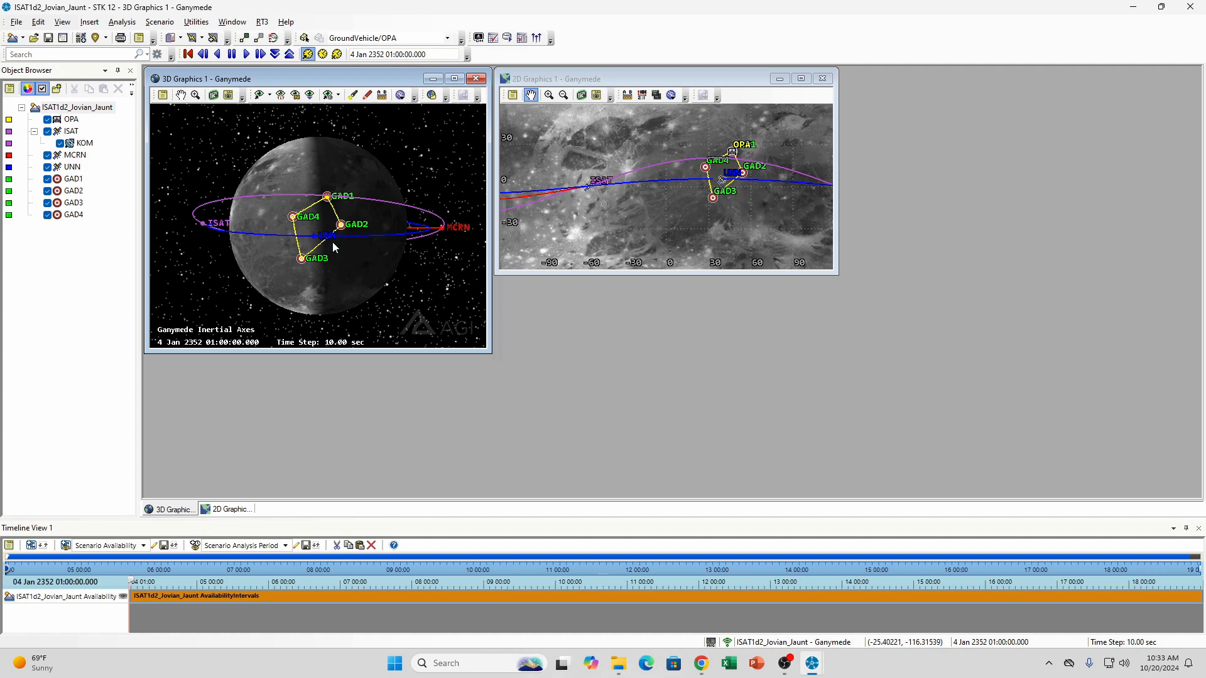
Check the list of central bodies available for new scenarios and whether Planetary Options is enabled
{"action": "left_click", "coordinate": [23, 39]}
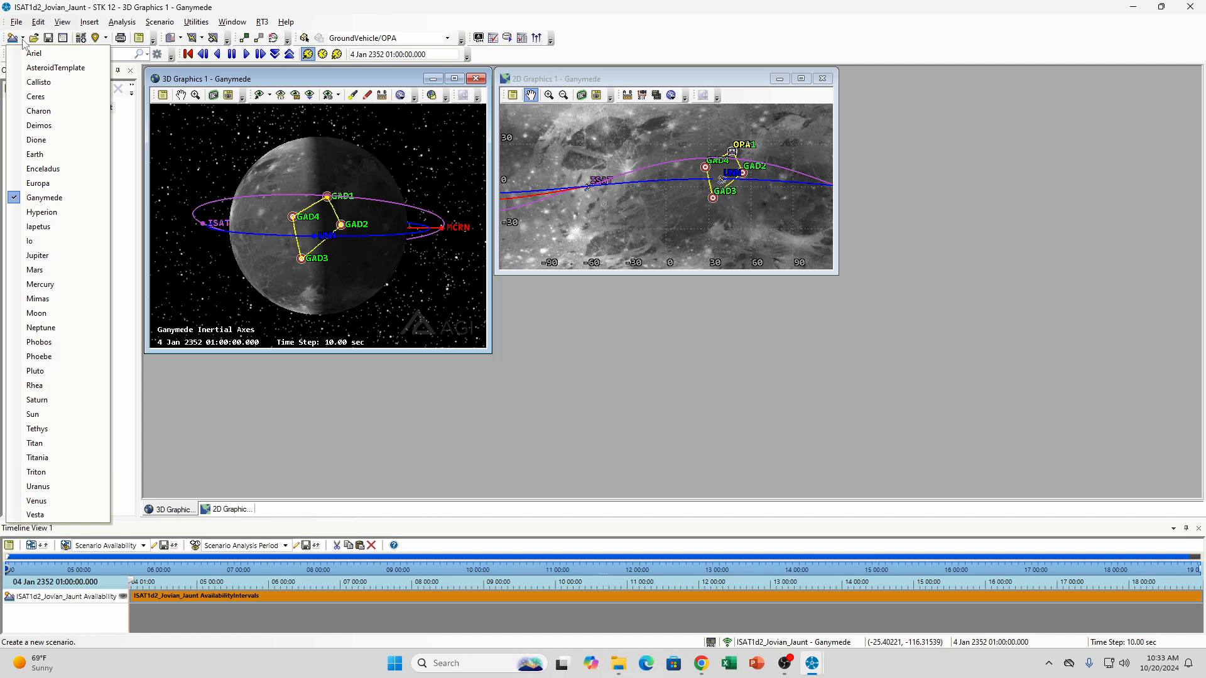
{"action": "left_click", "coordinate": [62, 22]}
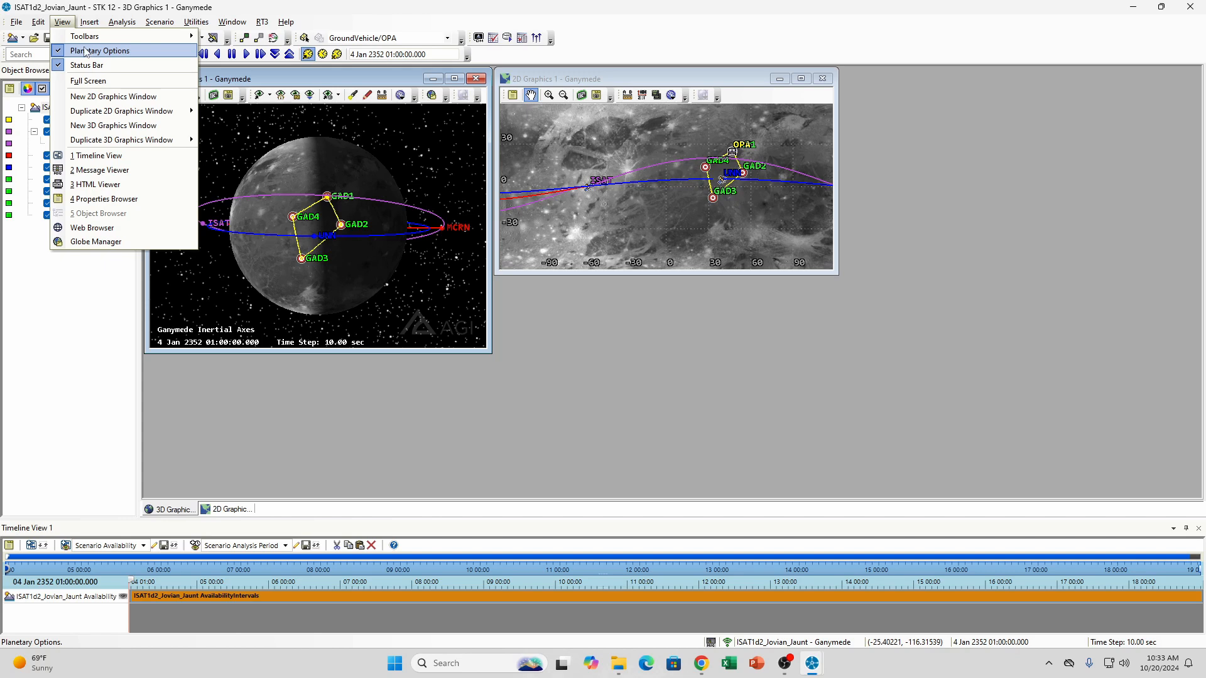
{"action": "left_click", "coordinate": [68, 23]}
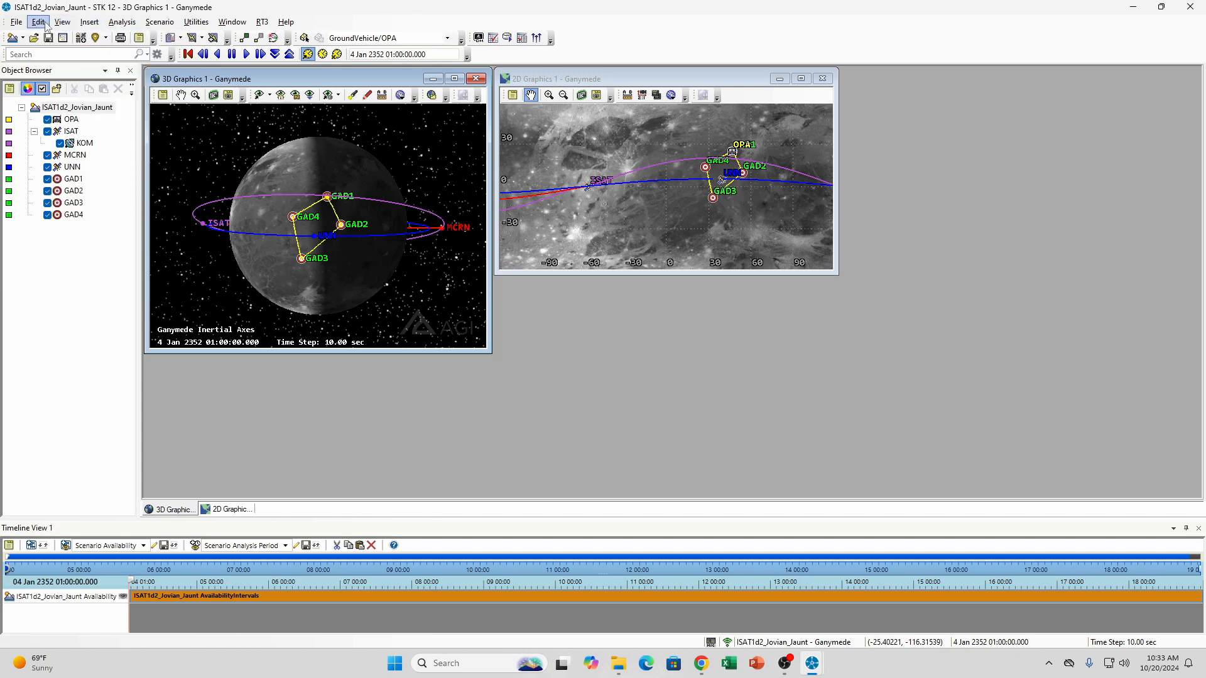
{"action": "left_click", "coordinate": [68, 24]}
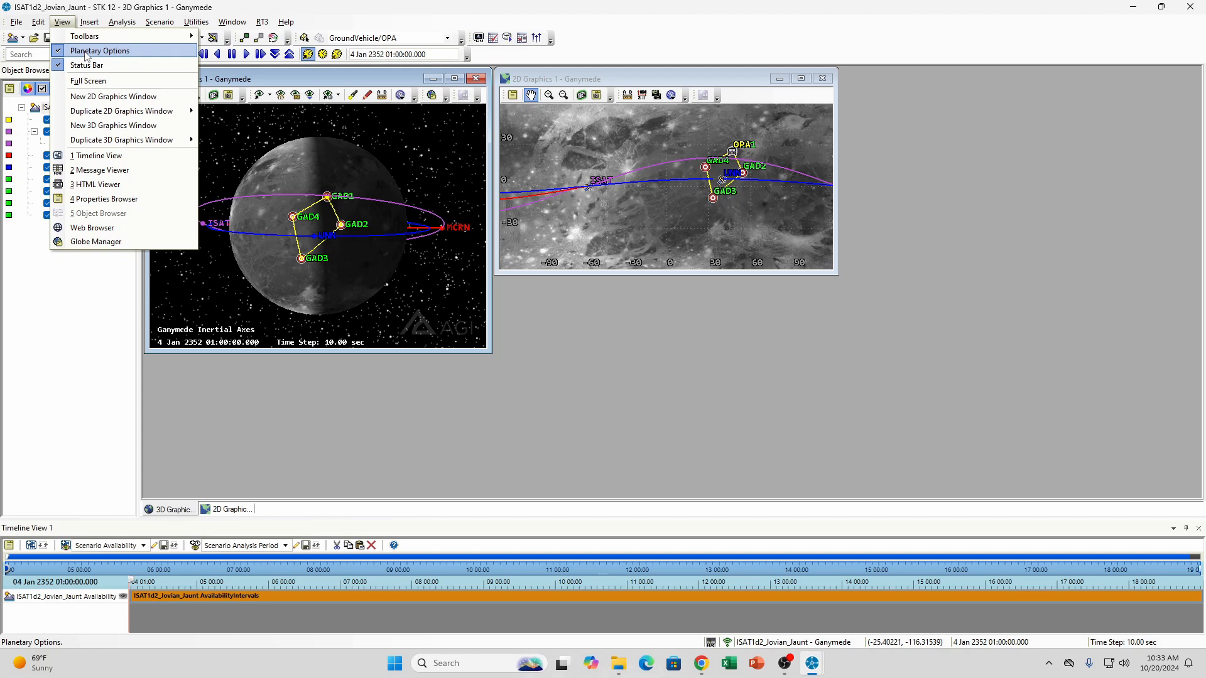
{"action": "left_click", "coordinate": [62, 21]}
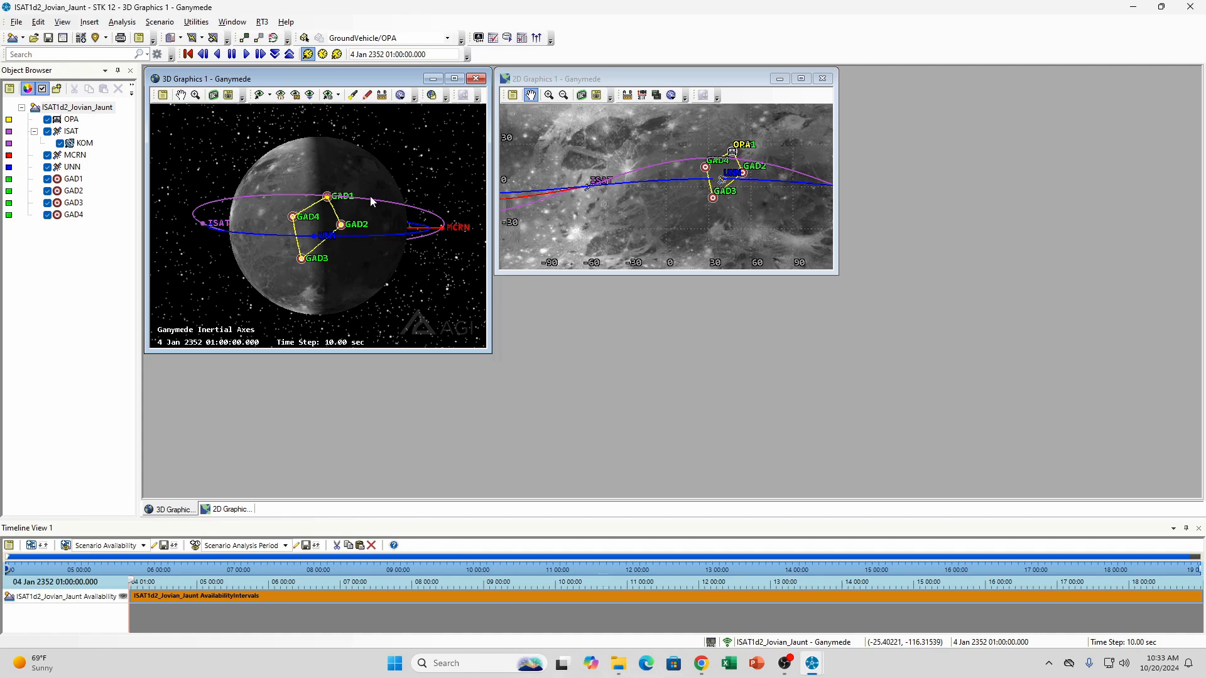
Select ISAT's KOM sensor and animate the scenario forward through ISAT's pass over OPA in a close 3D view, pausing after it
{"action": "left_click_drag", "start_coordinate": [371, 196], "coordinate": [302, 206]}
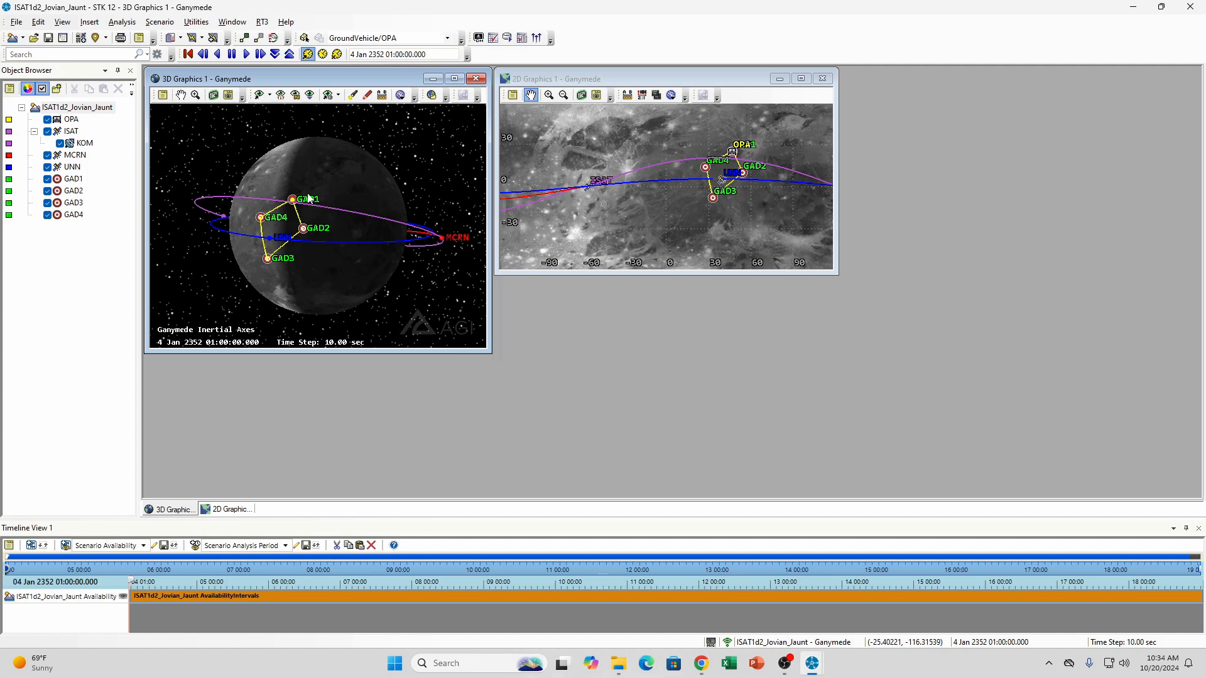
{"action": "left_click", "coordinate": [84, 143]}
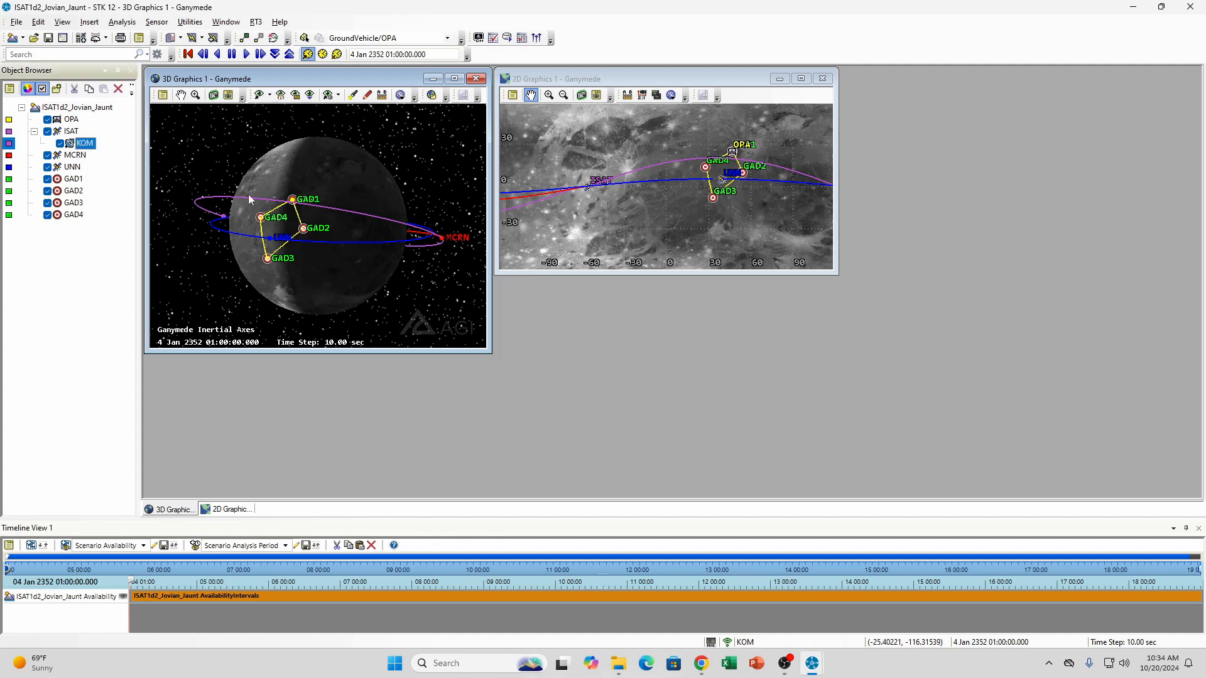
{"action": "left_click_drag", "start_coordinate": [350, 228], "coordinate": [315, 252]}
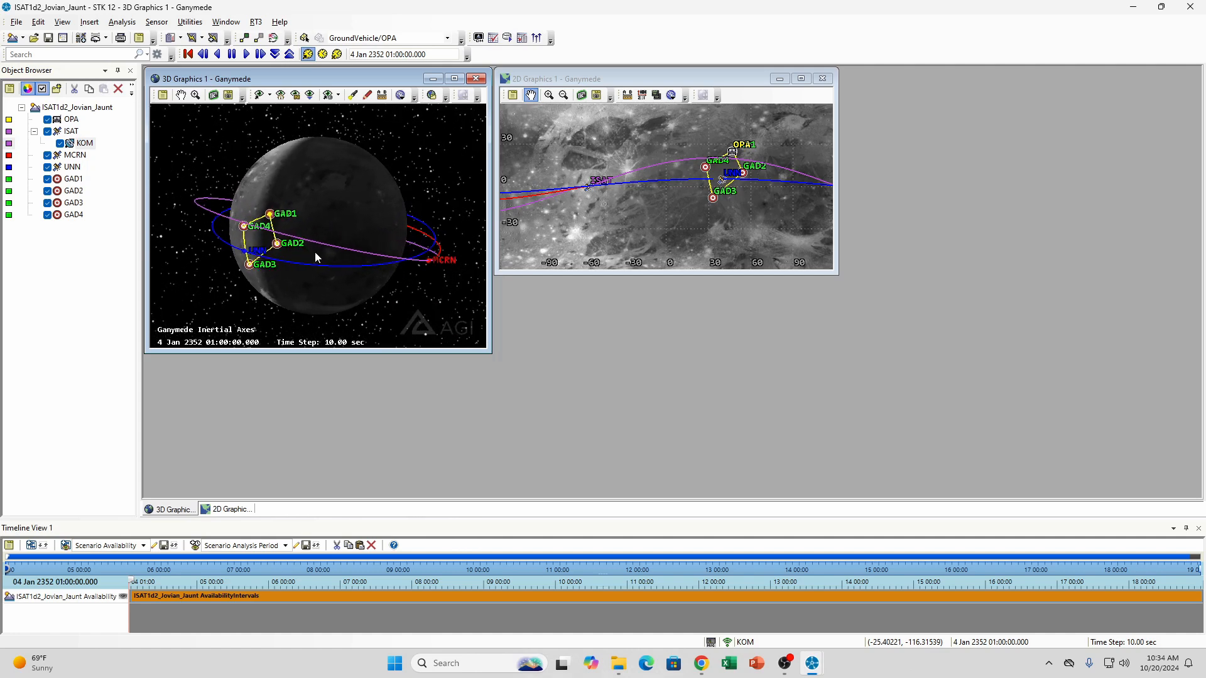
{"action": "left_click", "coordinate": [246, 54]}
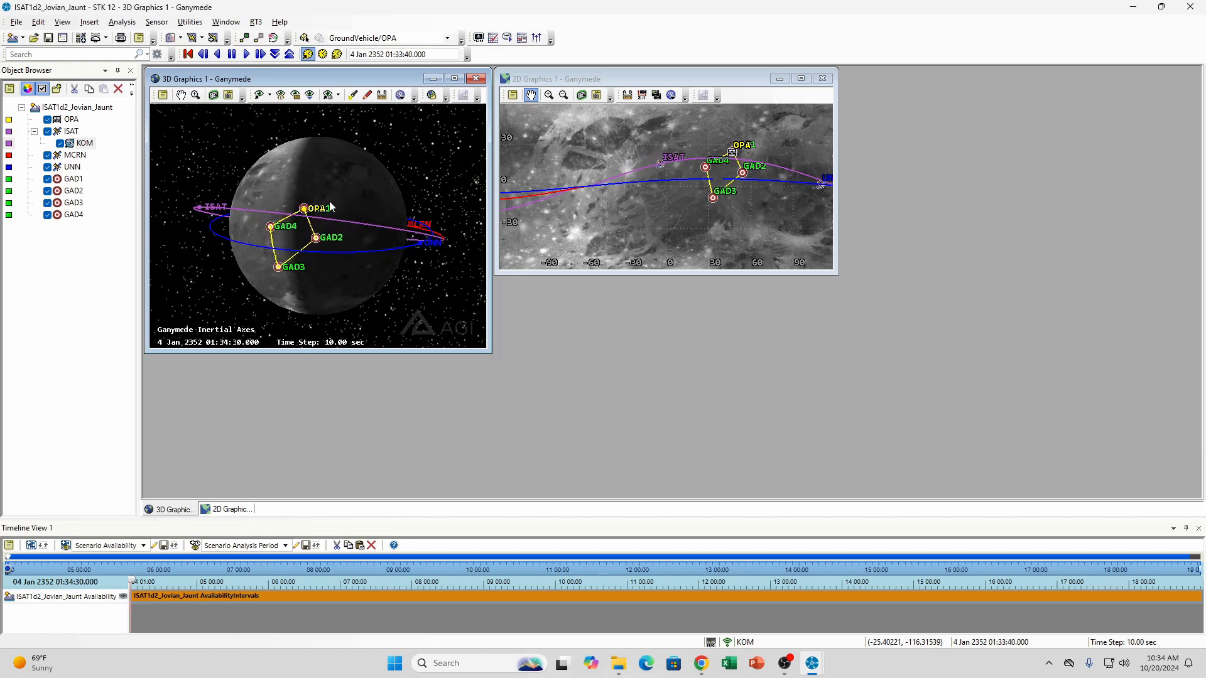
{"action": "scroll", "coordinate": [341, 220], "scroll_direction": "up", "scroll_amount": 5}
{"action": "scroll", "coordinate": [290, 226], "scroll_direction": "up", "scroll_amount": 2}
{"action": "left_click_drag", "start_coordinate": [254, 238], "coordinate": [312, 240]}
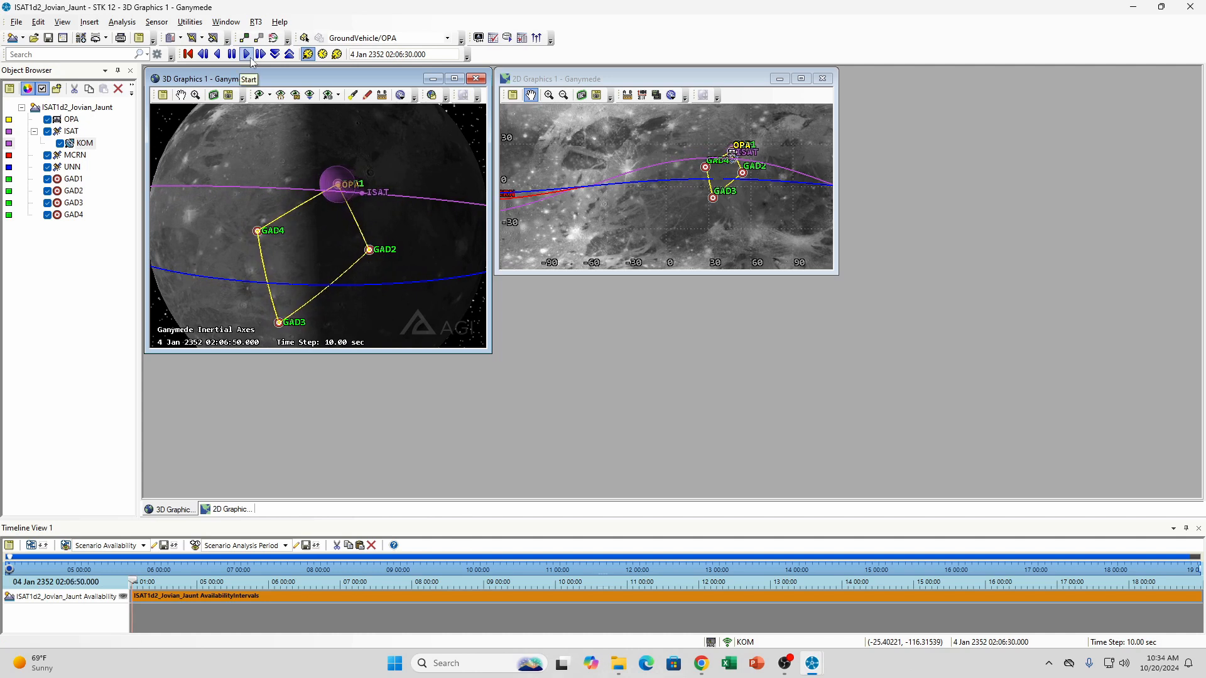
{"action": "left_click_drag", "start_coordinate": [364, 209], "coordinate": [362, 215]}
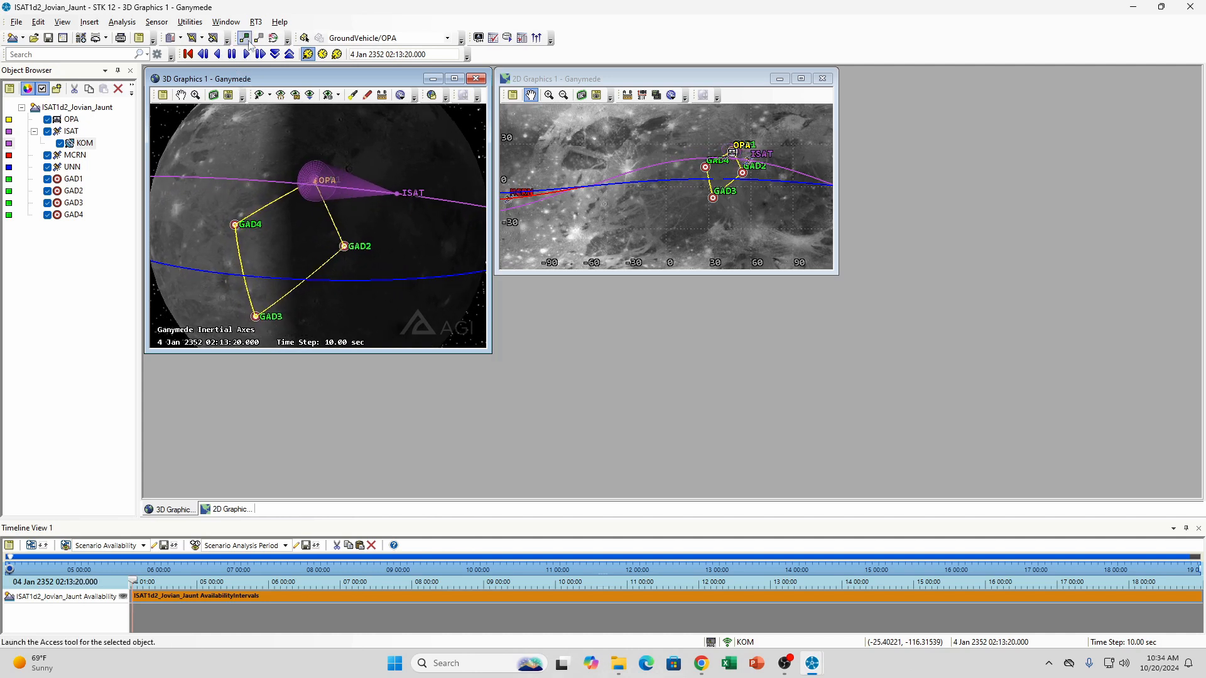
{"action": "left_click", "coordinate": [236, 58]}
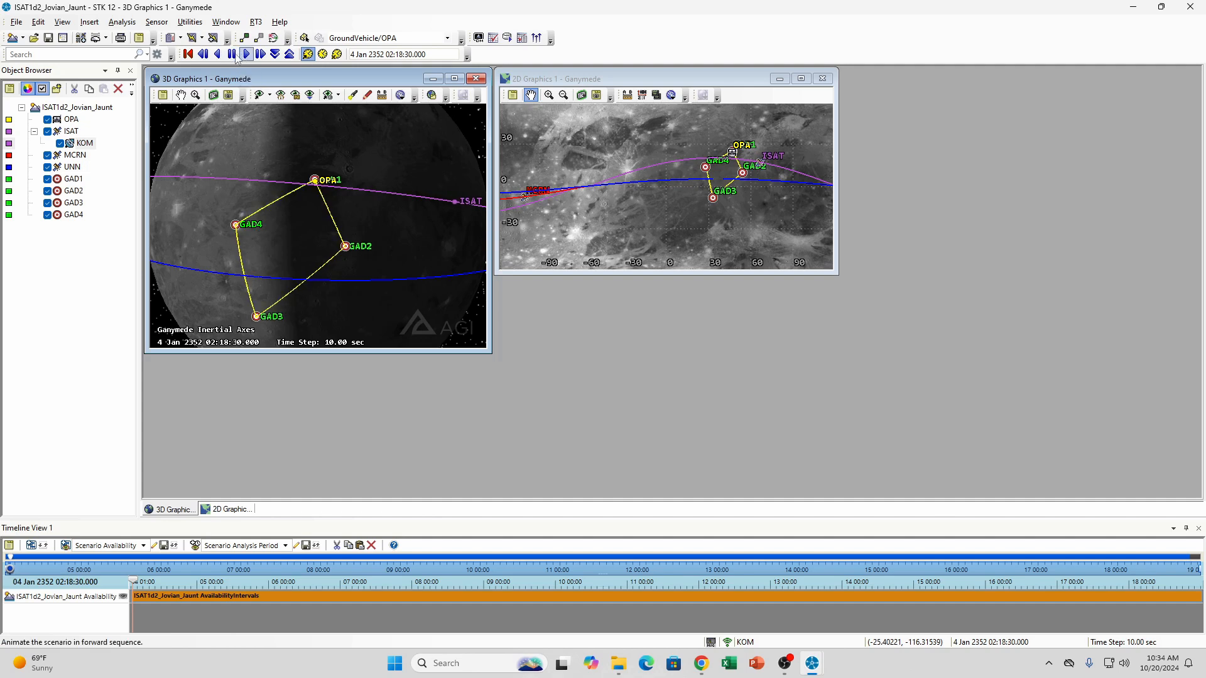
Step the animation backward to 4 Jan 2352 02:13:20, where the KOM sensor cone points at OPA
{"action": "left_click", "coordinate": [205, 59]}
{"action": "left_click", "coordinate": [205, 59]}
{"action": "left_click", "coordinate": [205, 59]}
{"action": "left_click", "coordinate": [205, 59]}
{"action": "left_click", "coordinate": [206, 59]}
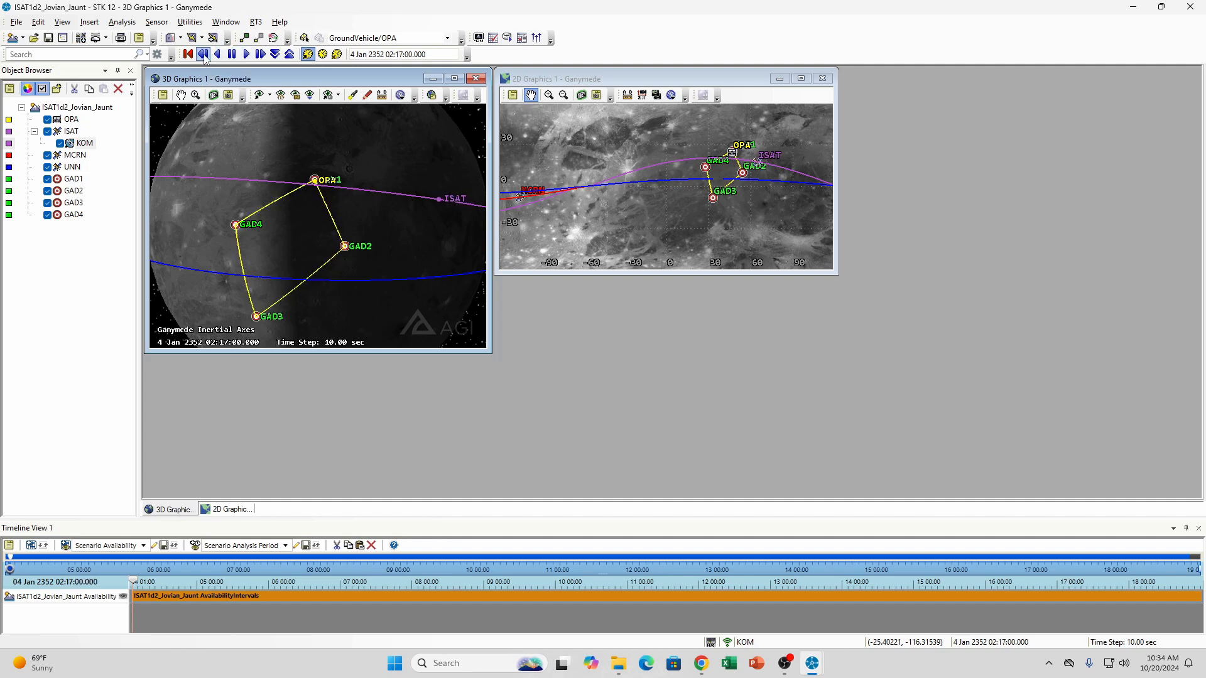
{"action": "left_click", "coordinate": [205, 59]}
{"action": "left_click", "coordinate": [206, 59]}
{"action": "left_click", "coordinate": [205, 59]}
{"action": "left_click", "coordinate": [205, 59]}
{"action": "left_click", "coordinate": [206, 58]}
{"action": "left_click", "coordinate": [205, 58]}
{"action": "left_click", "coordinate": [205, 57]}
{"action": "left_click", "coordinate": [206, 58]}
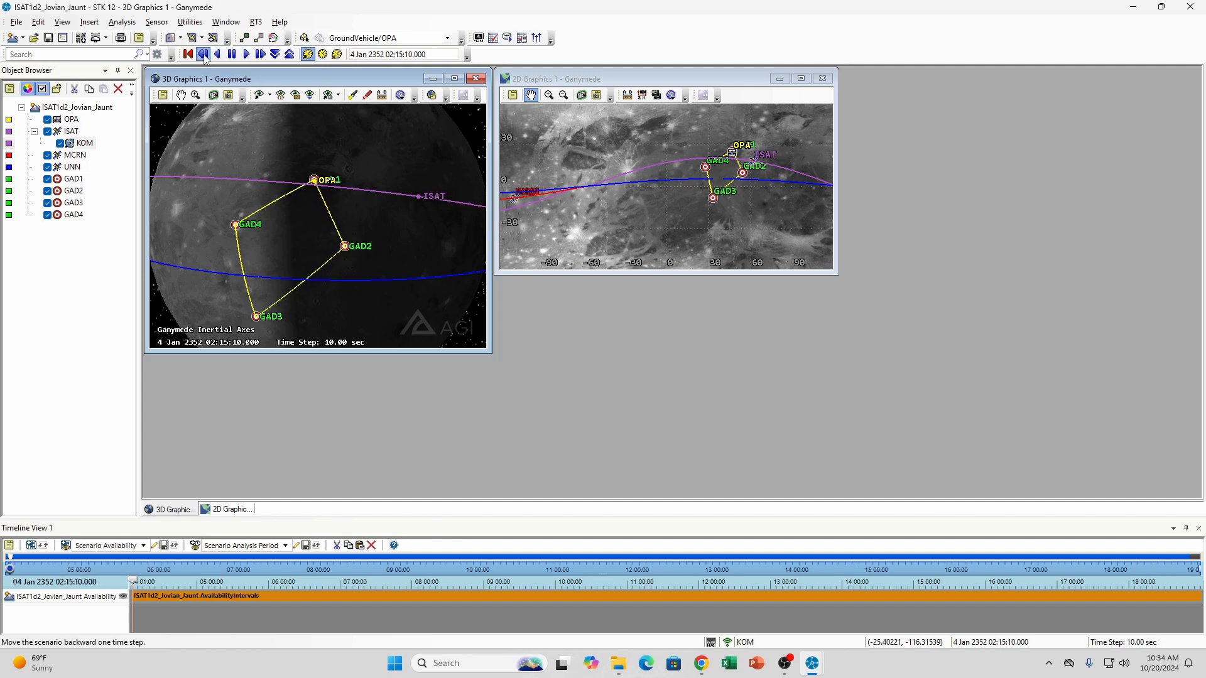
{"action": "left_click", "coordinate": [205, 57]}
{"action": "left_click", "coordinate": [205, 58]}
Step the animation back to 4 Jan 2352 02:12:50 and forward to 02:13:30 to check where the KOM cone's contact with OPA ends
{"action": "left_click", "coordinate": [205, 57]}
{"action": "left_click", "coordinate": [206, 57]}
{"action": "left_click", "coordinate": [205, 58]}
{"action": "left_click", "coordinate": [205, 58]}
{"action": "left_click", "coordinate": [206, 57]}
{"action": "left_click", "coordinate": [205, 58]}
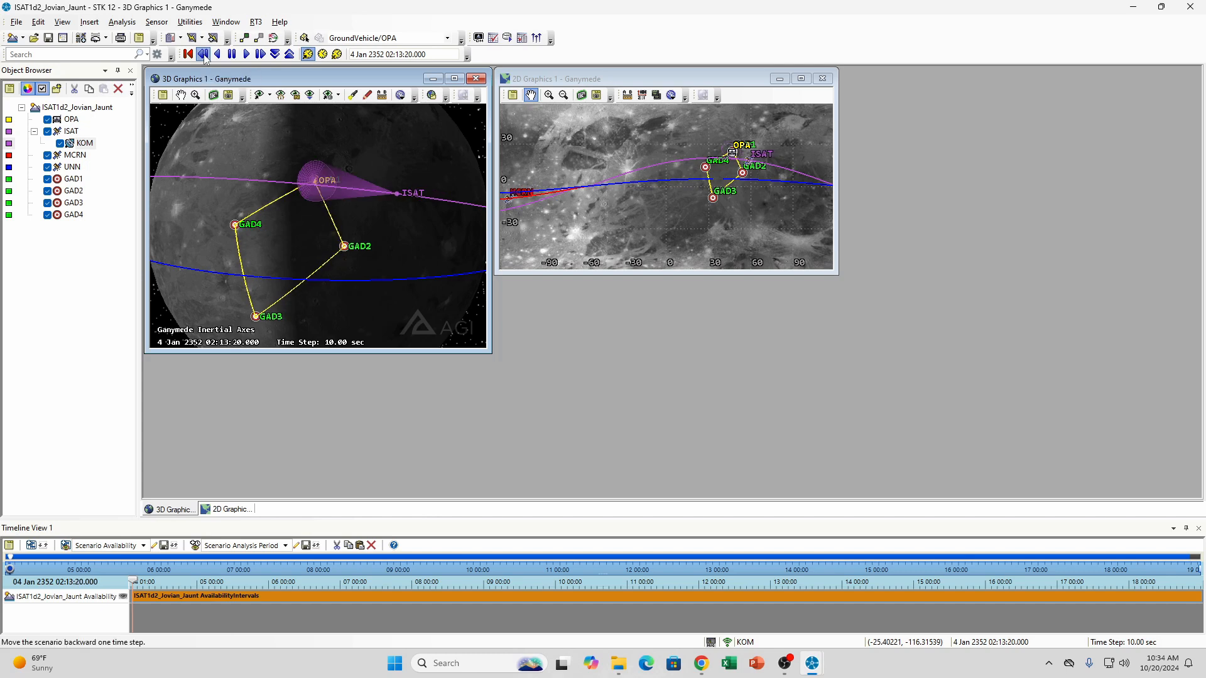
{"action": "left_click", "coordinate": [205, 57]}
{"action": "left_click", "coordinate": [205, 58]}
{"action": "left_click", "coordinate": [206, 58]}
{"action": "left_click", "coordinate": [205, 58]}
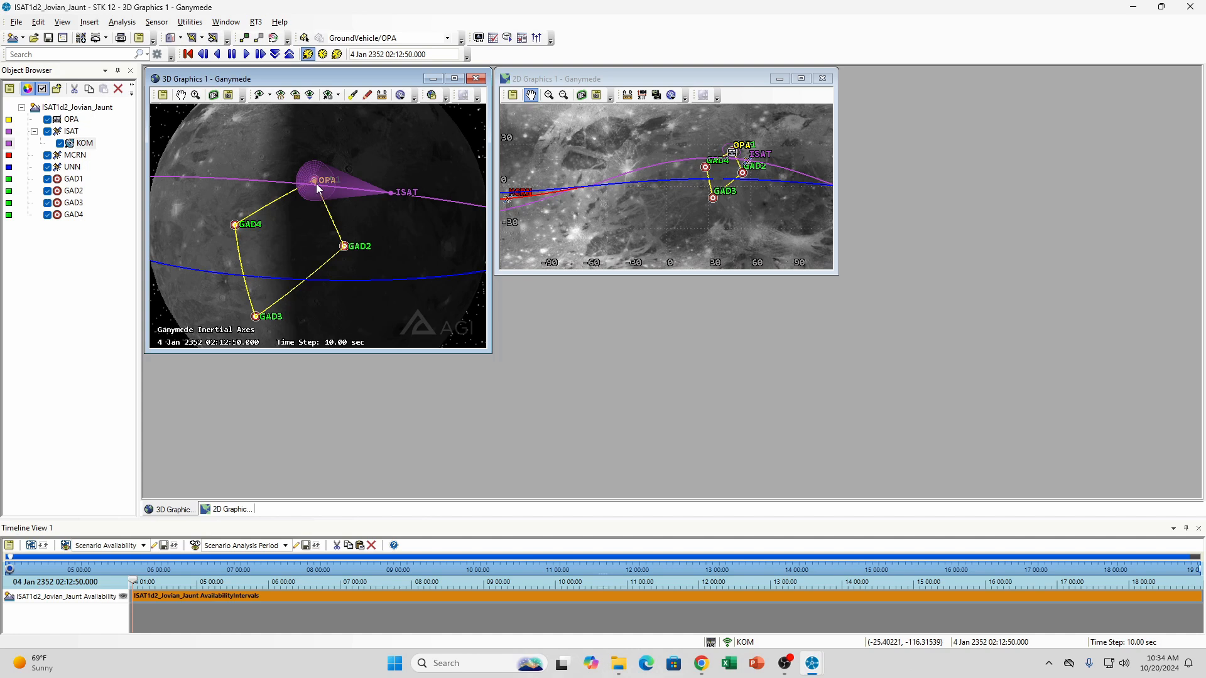
{"action": "left_click", "coordinate": [260, 54]}
{"action": "left_click", "coordinate": [260, 54]}
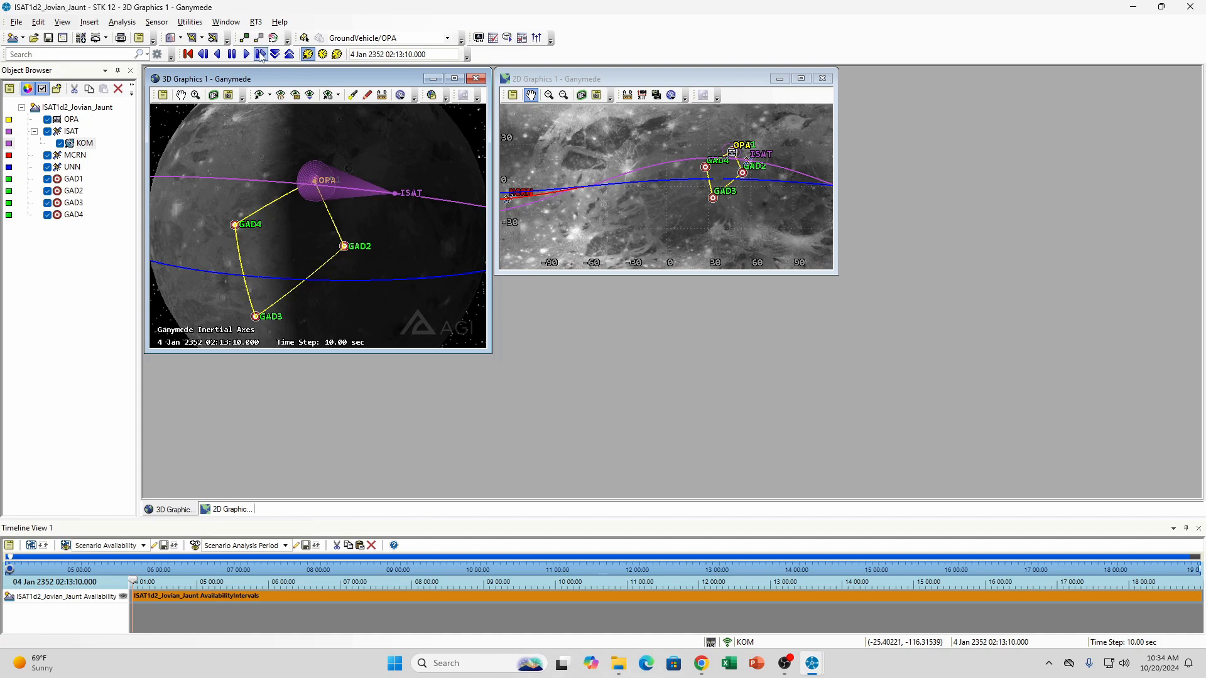
{"action": "left_click", "coordinate": [260, 54]}
{"action": "left_click", "coordinate": [260, 54]}
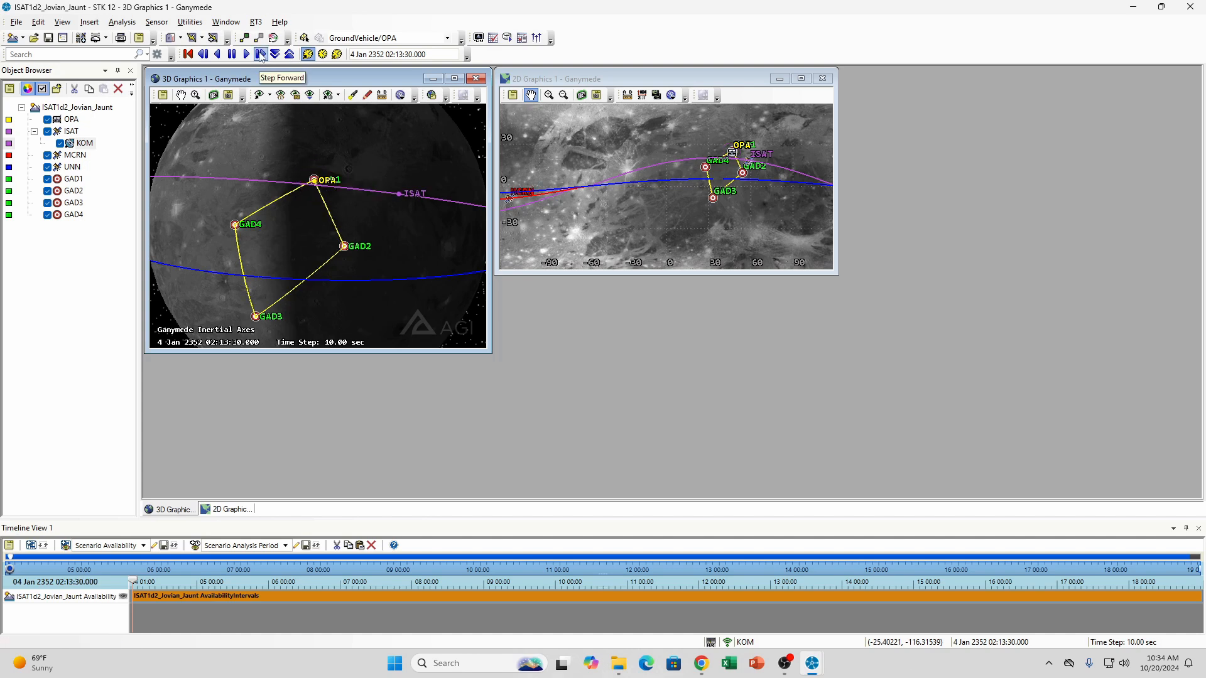
Step the animation backward to about 4 Jan 2352 02:08:00, following KOM's cone on OPA as ISAT moves back along its orbit
{"action": "left_click", "coordinate": [203, 58]}
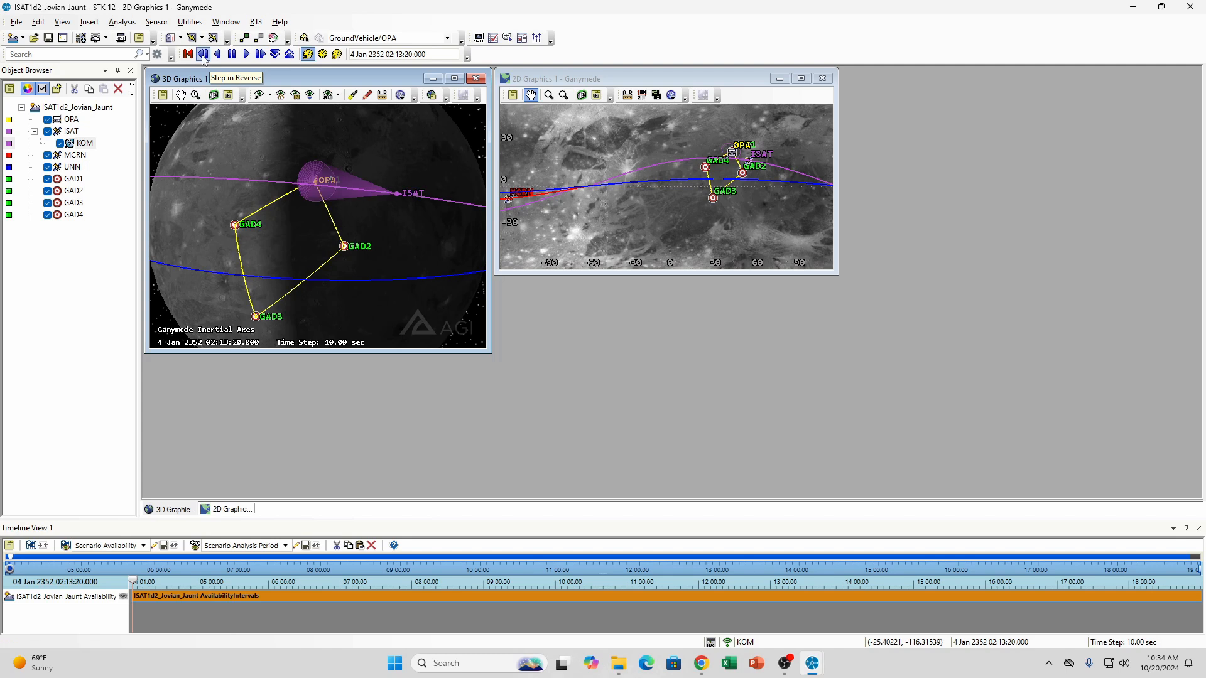
{"action": "left_click", "coordinate": [203, 57]}
{"action": "left_click", "coordinate": [203, 57]}
{"action": "left_click", "coordinate": [203, 58]}
{"action": "left_click", "coordinate": [203, 58]}
{"action": "left_click", "coordinate": [203, 58]}
{"action": "left_click", "coordinate": [203, 57]}
{"action": "left_click", "coordinate": [202, 58]}
{"action": "left_click", "coordinate": [202, 54]}
{"action": "left_click", "coordinate": [203, 54]}
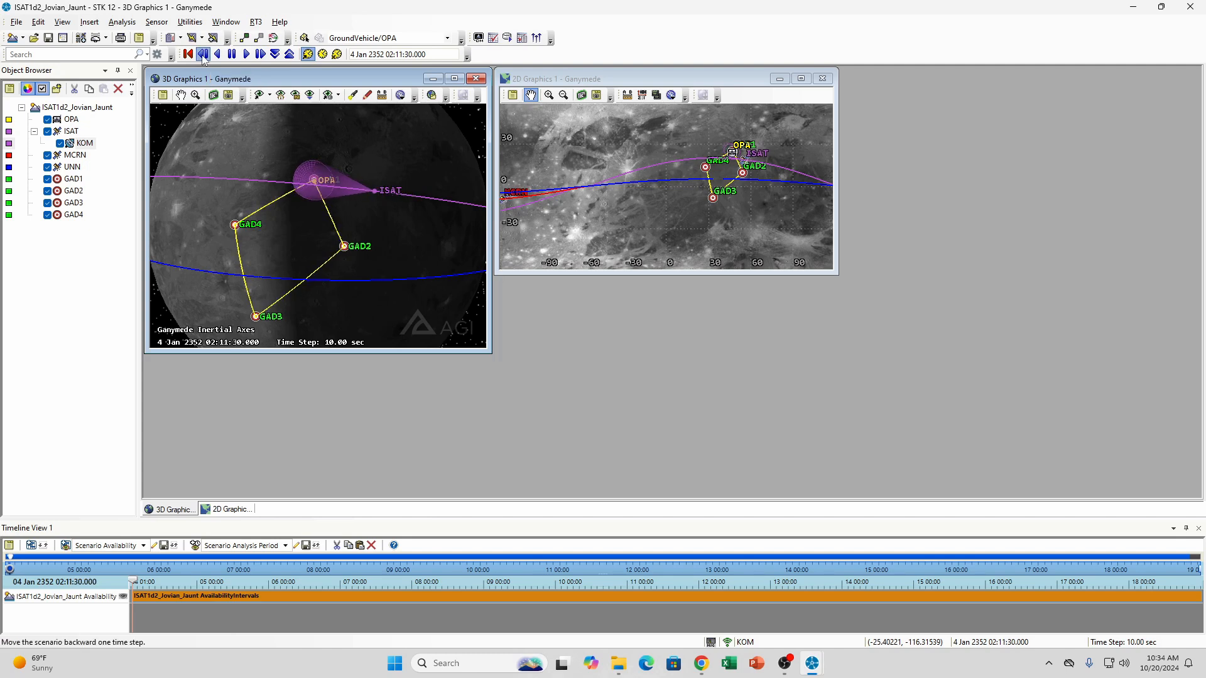
{"action": "left_click", "coordinate": [203, 54]}
{"action": "left_click", "coordinate": [203, 54]}
{"action": "left_click", "coordinate": [203, 54]}
{"action": "left_click", "coordinate": [202, 54]}
{"action": "left_click", "coordinate": [203, 54]}
{"action": "left_click", "coordinate": [202, 54]}
{"action": "left_click", "coordinate": [203, 54]}
{"action": "left_click", "coordinate": [203, 54]}
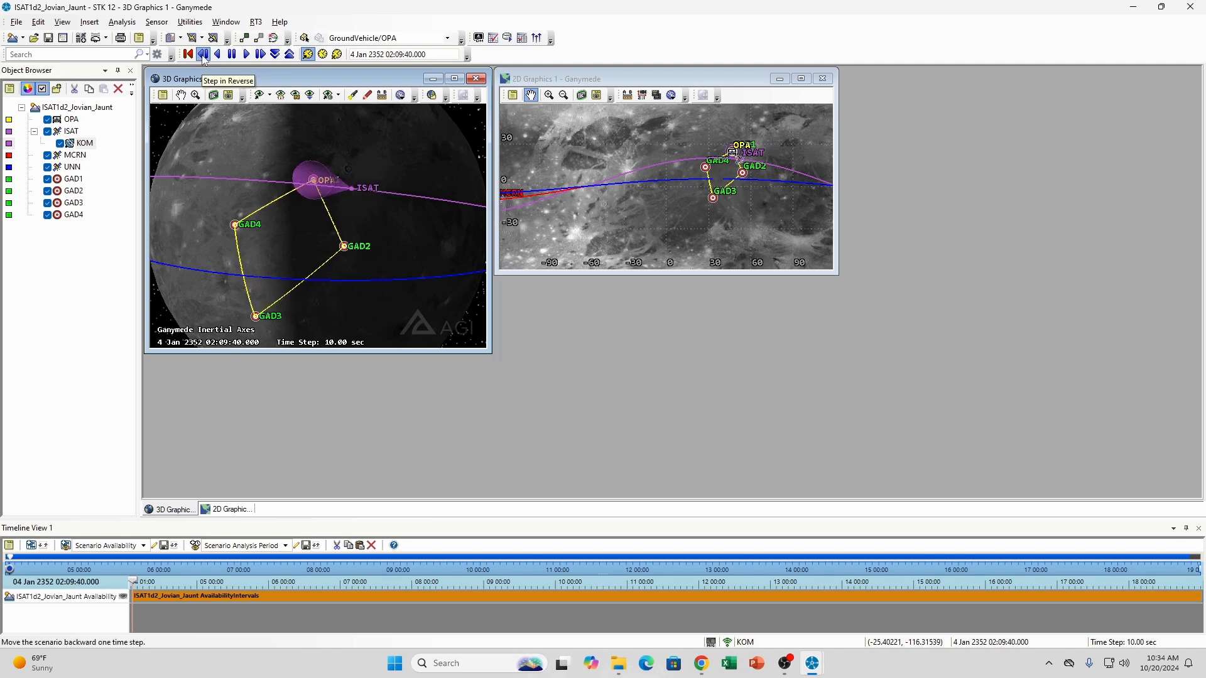
{"action": "left_click", "coordinate": [202, 54]}
{"action": "left_click", "coordinate": [203, 54]}
{"action": "left_click", "coordinate": [203, 54]}
{"action": "left_click", "coordinate": [203, 54]}
{"action": "left_click", "coordinate": [203, 54]}
{"action": "left_click", "coordinate": [203, 54]}
{"action": "left_click", "coordinate": [203, 58]}
{"action": "left_click", "coordinate": [203, 59]}
{"action": "left_click", "coordinate": [202, 58]}
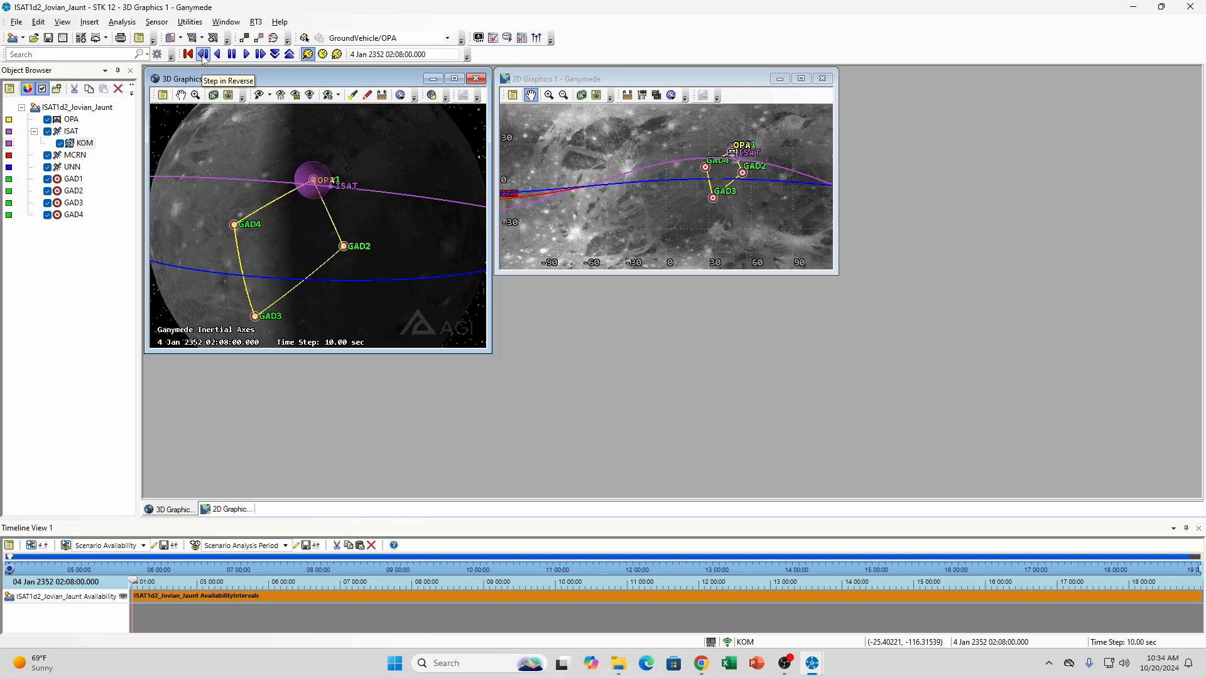
{"action": "left_click", "coordinate": [203, 59]}
{"action": "left_click", "coordinate": [203, 59]}
{"action": "left_click", "coordinate": [203, 58]}
Rotate the 3D view around Ganymede and advance the animation in single steps to 4 Jan 2352 02:08:20
{"action": "left_click_drag", "start_coordinate": [378, 197], "coordinate": [304, 204]}
{"action": "left_click", "coordinate": [261, 55]}
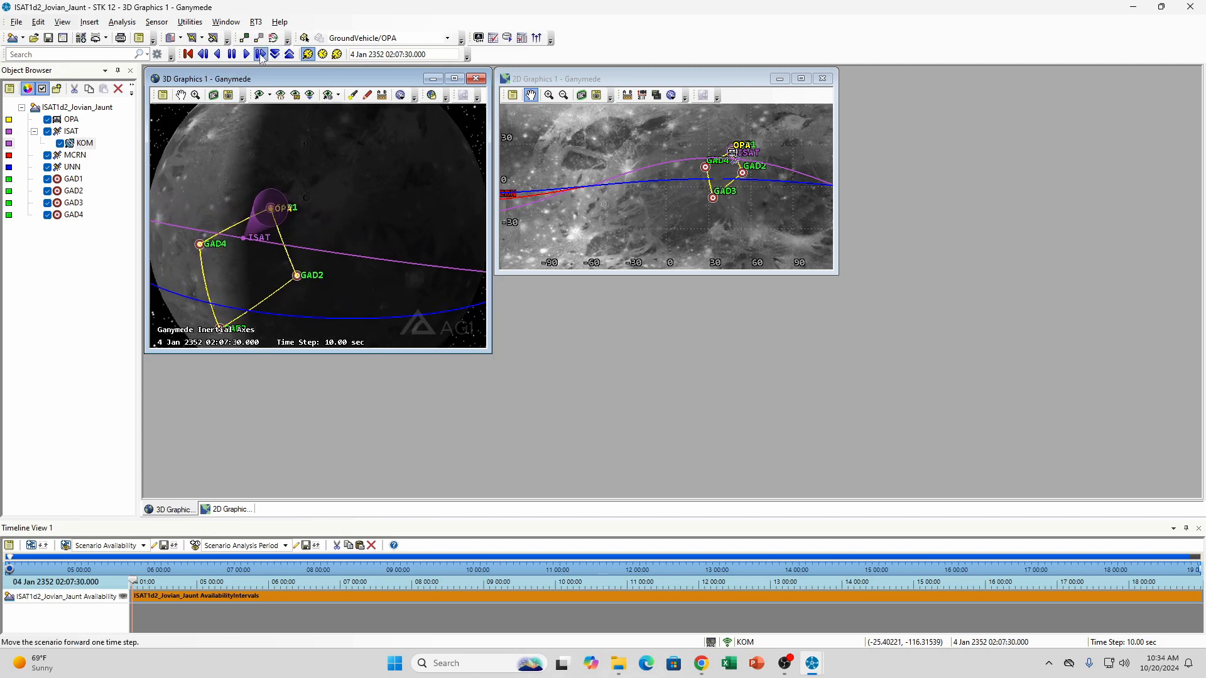
{"action": "left_click", "coordinate": [261, 55]}
{"action": "left_click", "coordinate": [261, 55]}
{"action": "left_click", "coordinate": [261, 55]}
{"action": "left_click", "coordinate": [261, 55]}
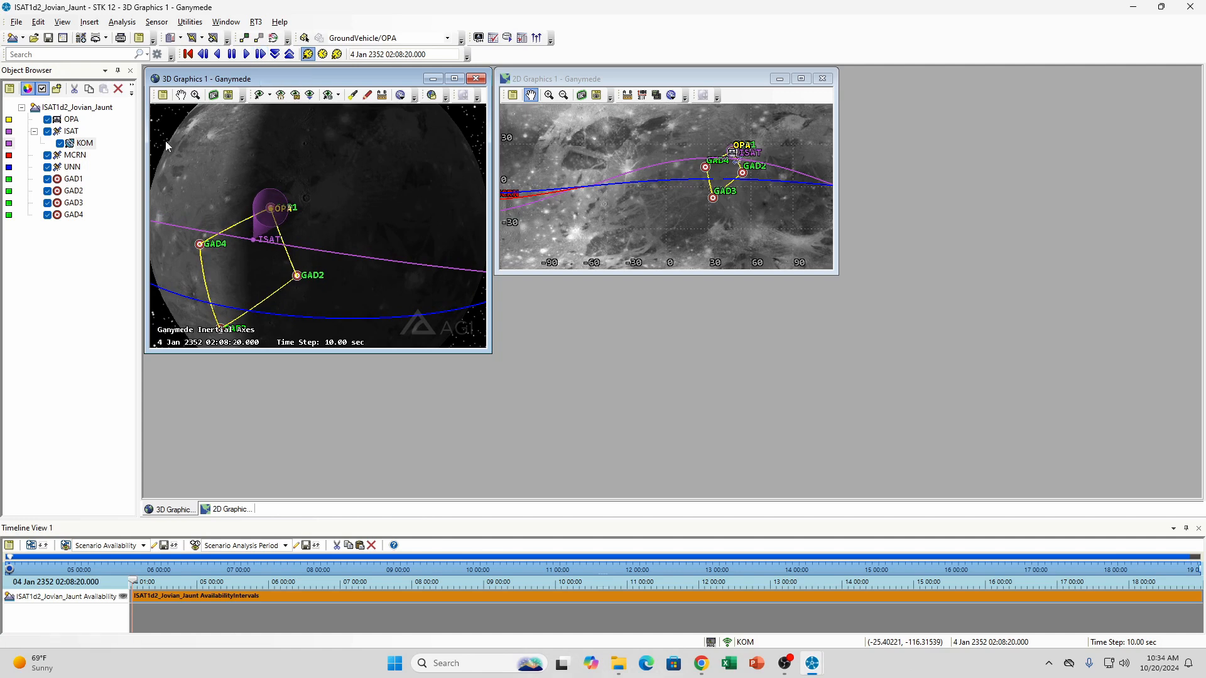
Review the KOM sensor's pointing properties, checking the available pointing types and the targets assigned to it
{"action": "right_click", "coordinate": [83, 143]}
{"action": "left_click", "coordinate": [119, 154]}
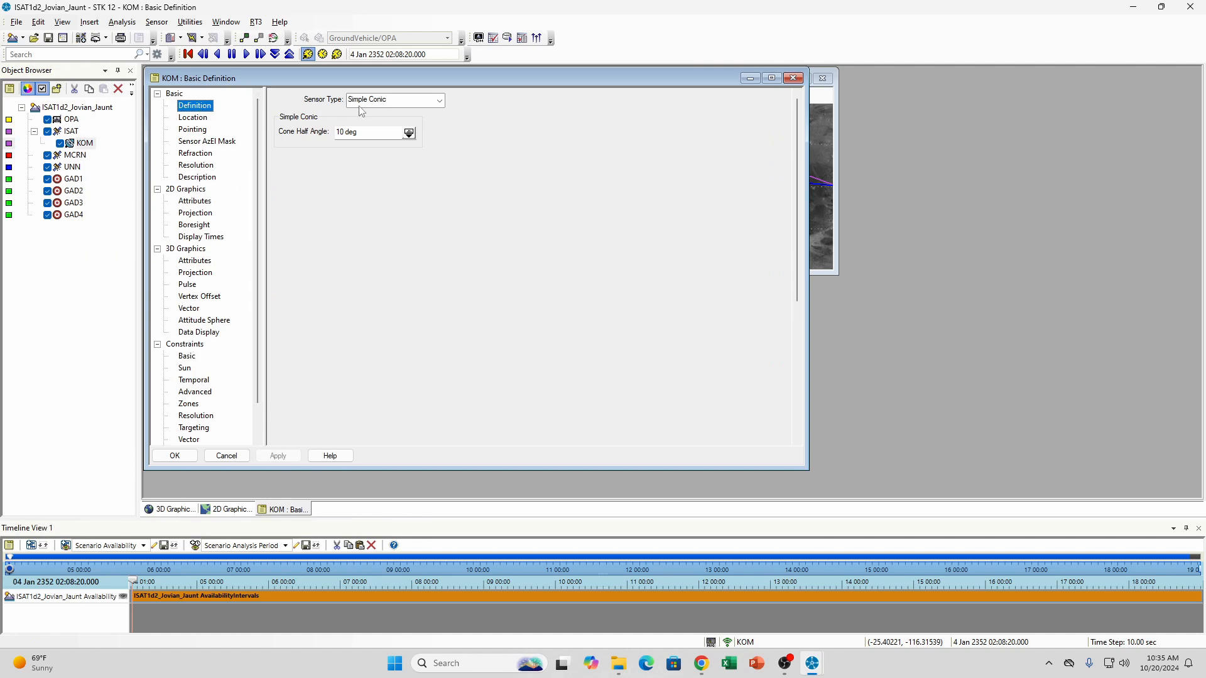
{"action": "left_click", "coordinate": [193, 129]}
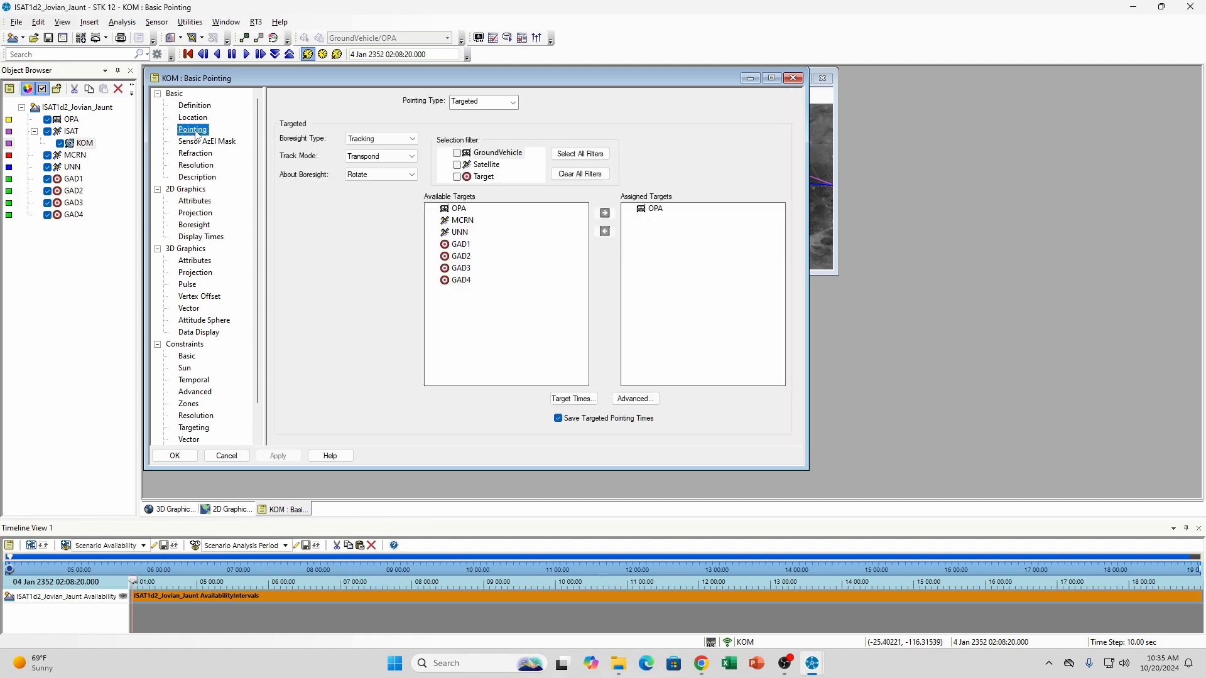
{"action": "left_click", "coordinate": [513, 102]}
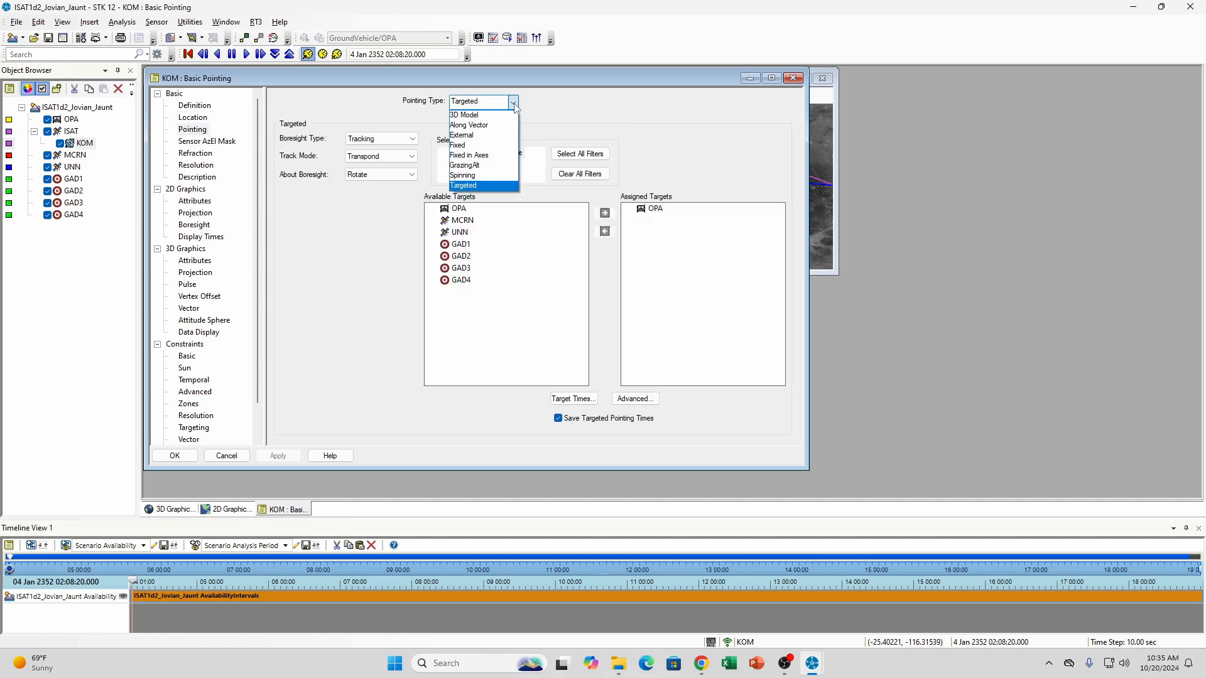
{"action": "left_click", "coordinate": [513, 105]}
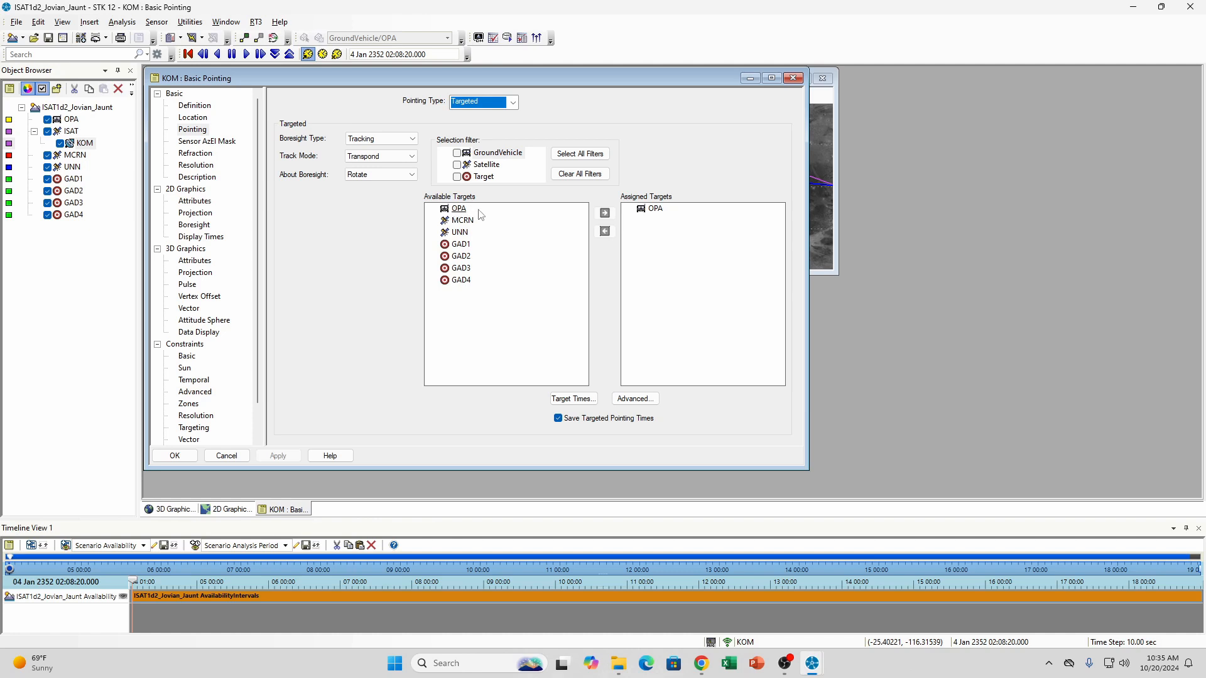
{"action": "left_click", "coordinate": [459, 208]}
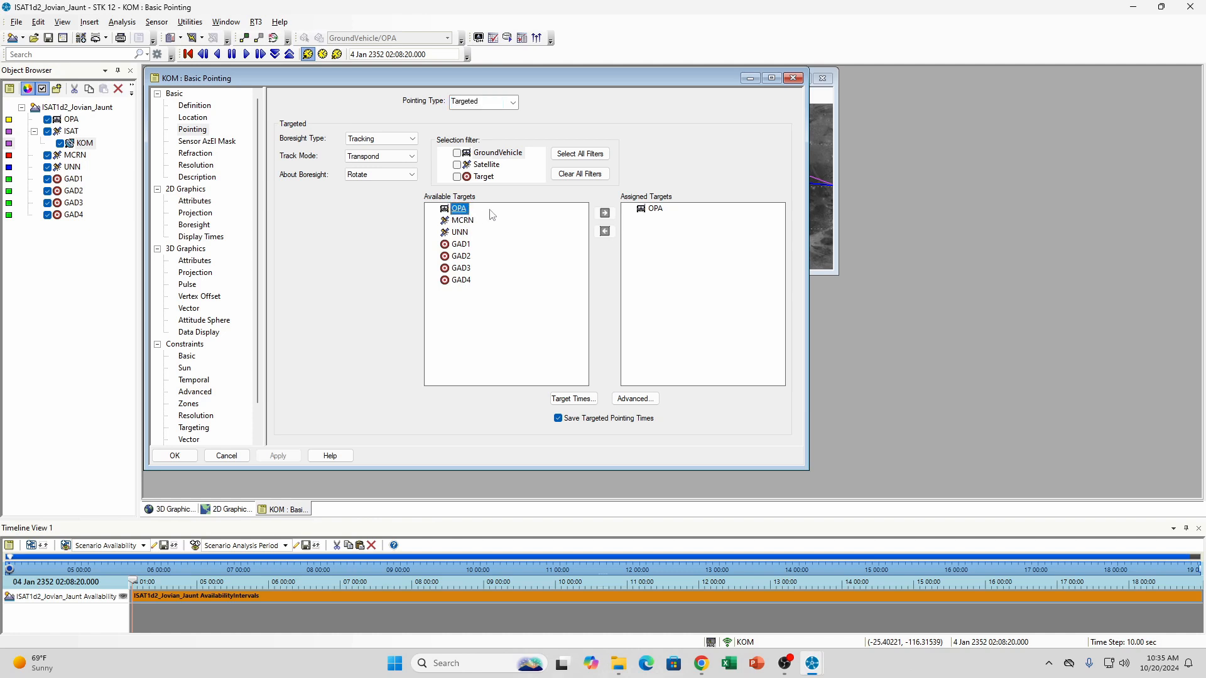
{"action": "left_click", "coordinate": [655, 209]}
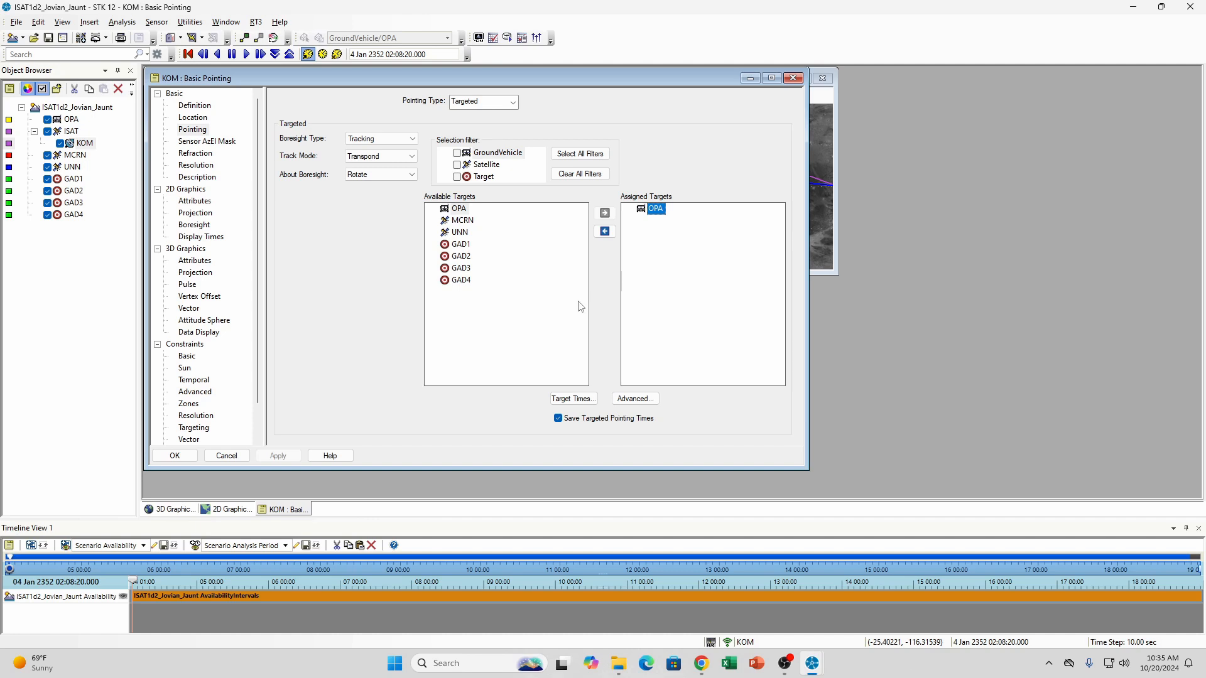
Show KOM's basic constraints beside the 3D view and step the animation forward to 4 Jan 2352 02:09:20
{"action": "left_click", "coordinate": [185, 361]}
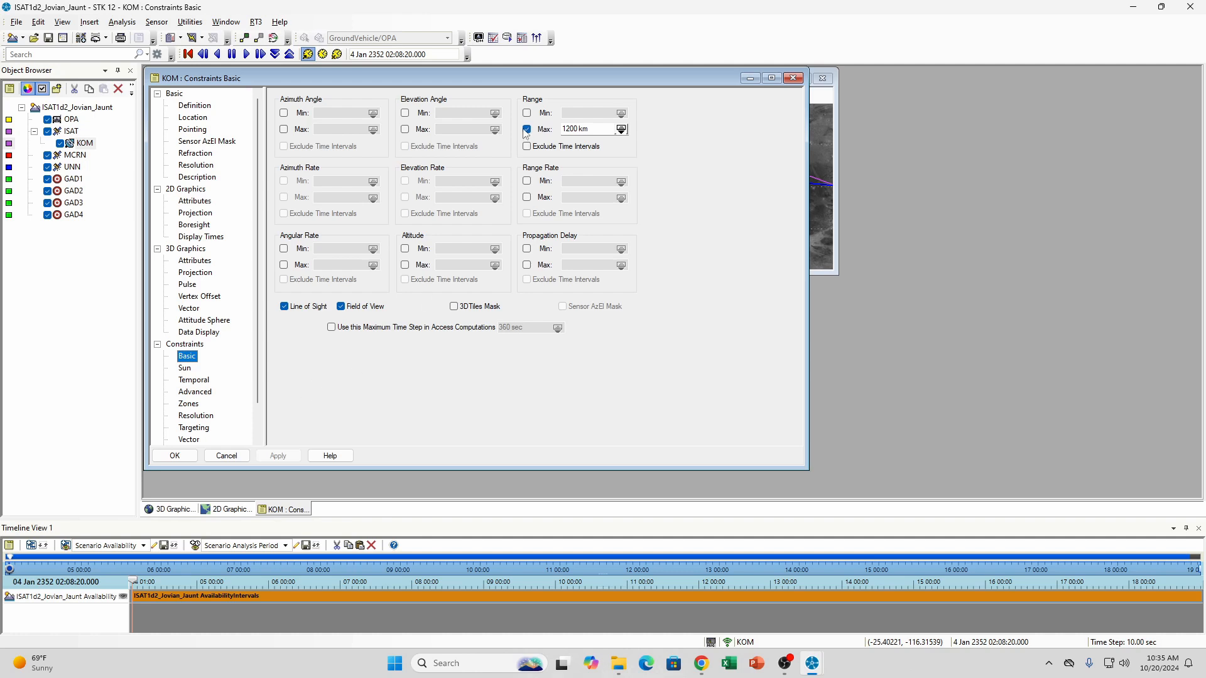
{"action": "left_click_drag", "start_coordinate": [526, 77], "coordinate": [911, 78]}
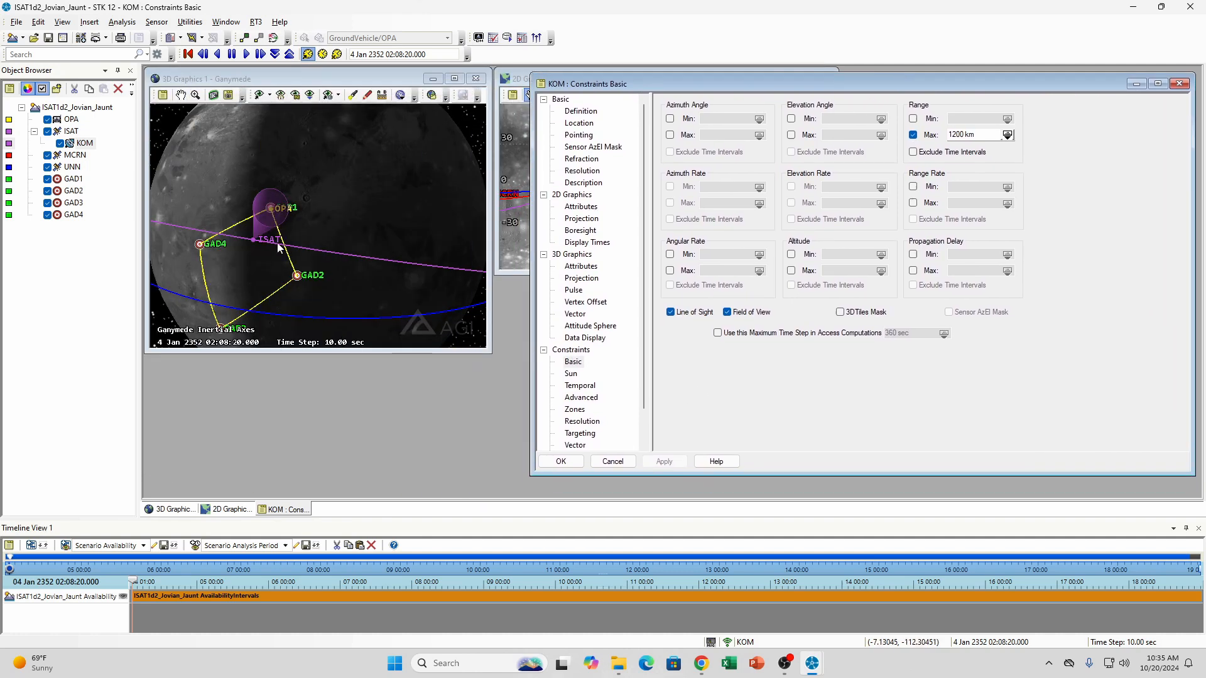
{"action": "left_click", "coordinate": [261, 59]}
{"action": "left_click", "coordinate": [262, 59]}
{"action": "left_click", "coordinate": [261, 59]}
{"action": "left_click", "coordinate": [262, 59]}
{"action": "left_click", "coordinate": [262, 59]}
{"action": "left_click", "coordinate": [262, 59]}
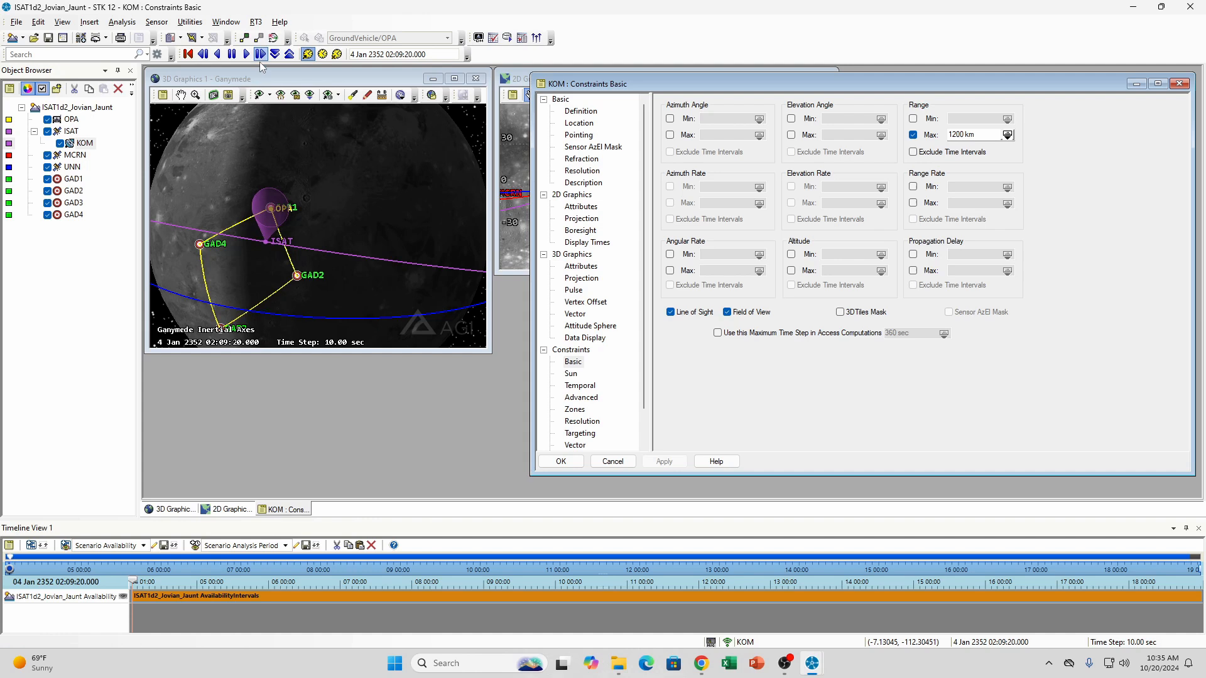
{"action": "left_click_drag", "start_coordinate": [280, 227], "coordinate": [318, 198]}
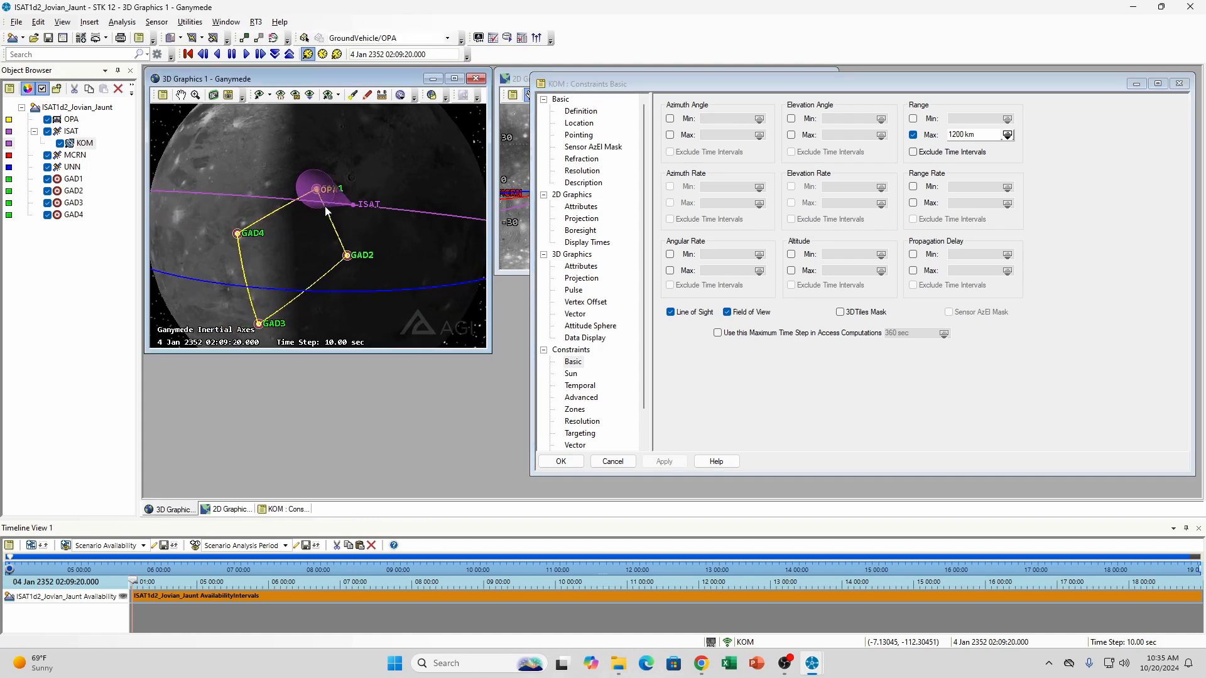
Step the animation forward to 4 Jan 2352 02:13:40, comparing KOM's cone with its maximum range constraint
{"action": "left_click", "coordinate": [259, 55]}
{"action": "left_click", "coordinate": [260, 55]}
{"action": "left_click", "coordinate": [259, 56]}
{"action": "left_click", "coordinate": [259, 56]}
{"action": "left_click", "coordinate": [259, 55]}
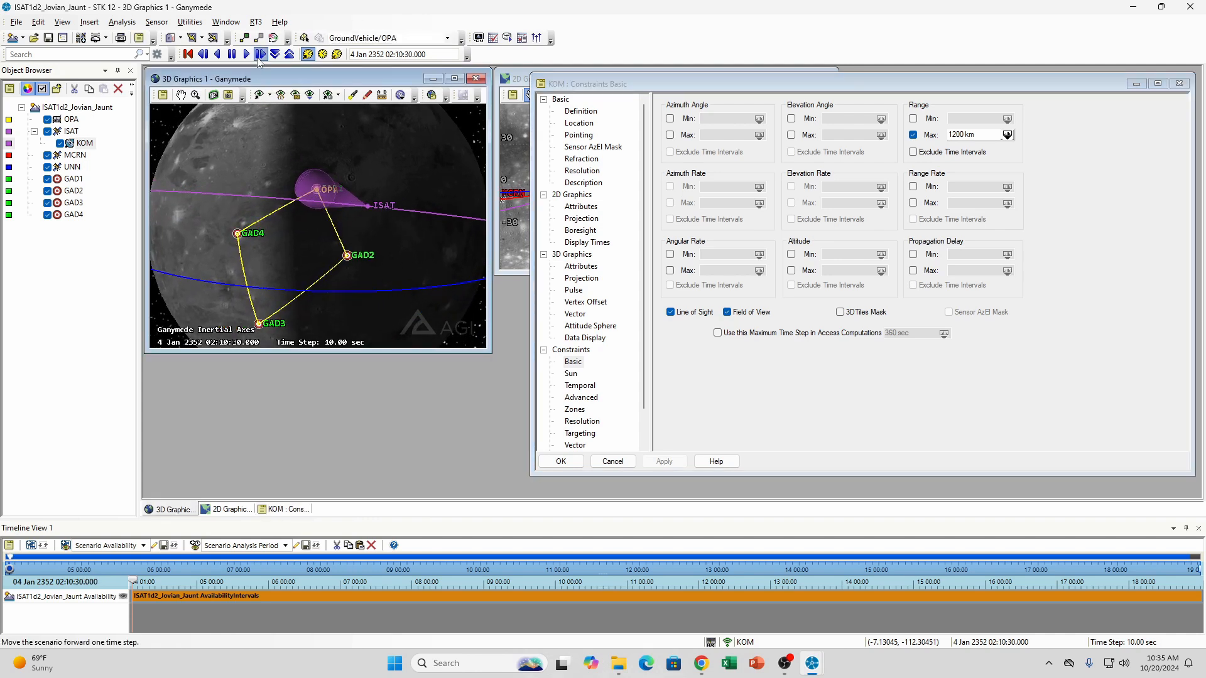
{"action": "left_click", "coordinate": [260, 55]}
{"action": "left_click", "coordinate": [259, 55]}
{"action": "left_click", "coordinate": [259, 55]}
{"action": "left_click", "coordinate": [259, 55]}
{"action": "left_click", "coordinate": [259, 56]}
{"action": "left_click", "coordinate": [259, 56]}
{"action": "left_click", "coordinate": [260, 55]}
{"action": "left_click", "coordinate": [259, 55]}
{"action": "left_click", "coordinate": [259, 55]}
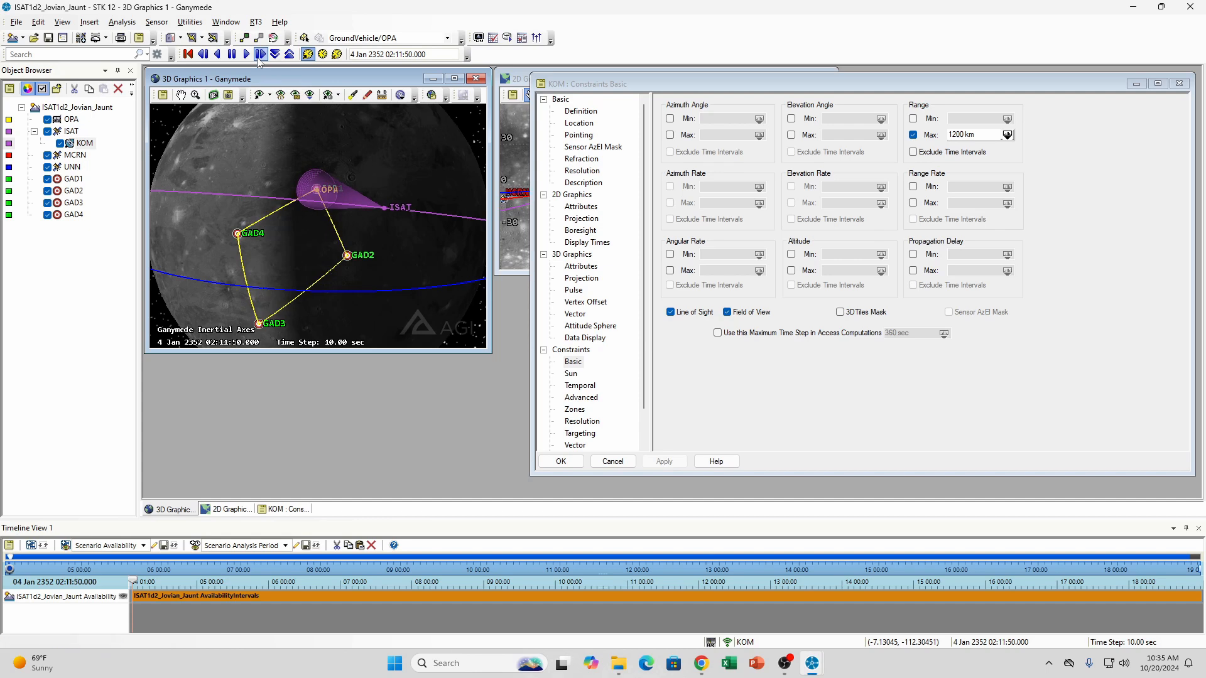
{"action": "left_click", "coordinate": [260, 55]}
{"action": "left_click", "coordinate": [260, 56]}
{"action": "left_click", "coordinate": [259, 55]}
{"action": "left_click", "coordinate": [259, 55]}
{"action": "left_click", "coordinate": [260, 55]}
{"action": "left_click", "coordinate": [259, 56]}
{"action": "left_click", "coordinate": [259, 55]}
{"action": "left_click", "coordinate": [259, 55]}
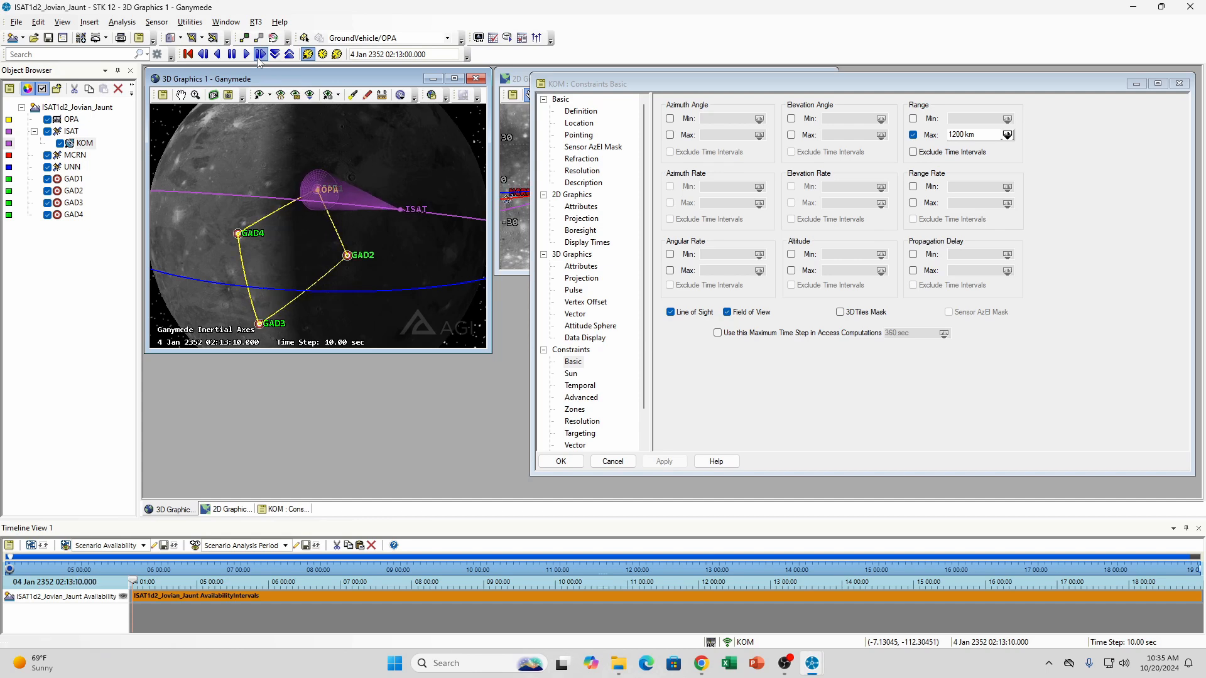
{"action": "left_click", "coordinate": [259, 55]}
{"action": "left_click", "coordinate": [260, 56]}
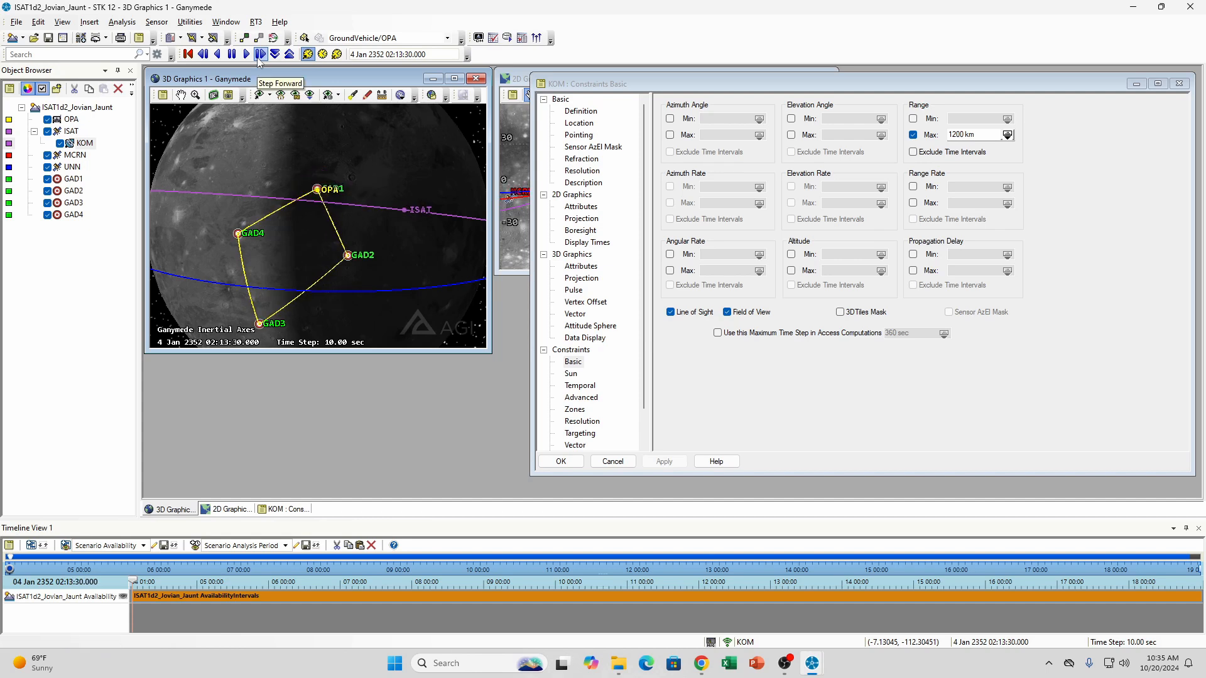
{"action": "left_click", "coordinate": [259, 55]}
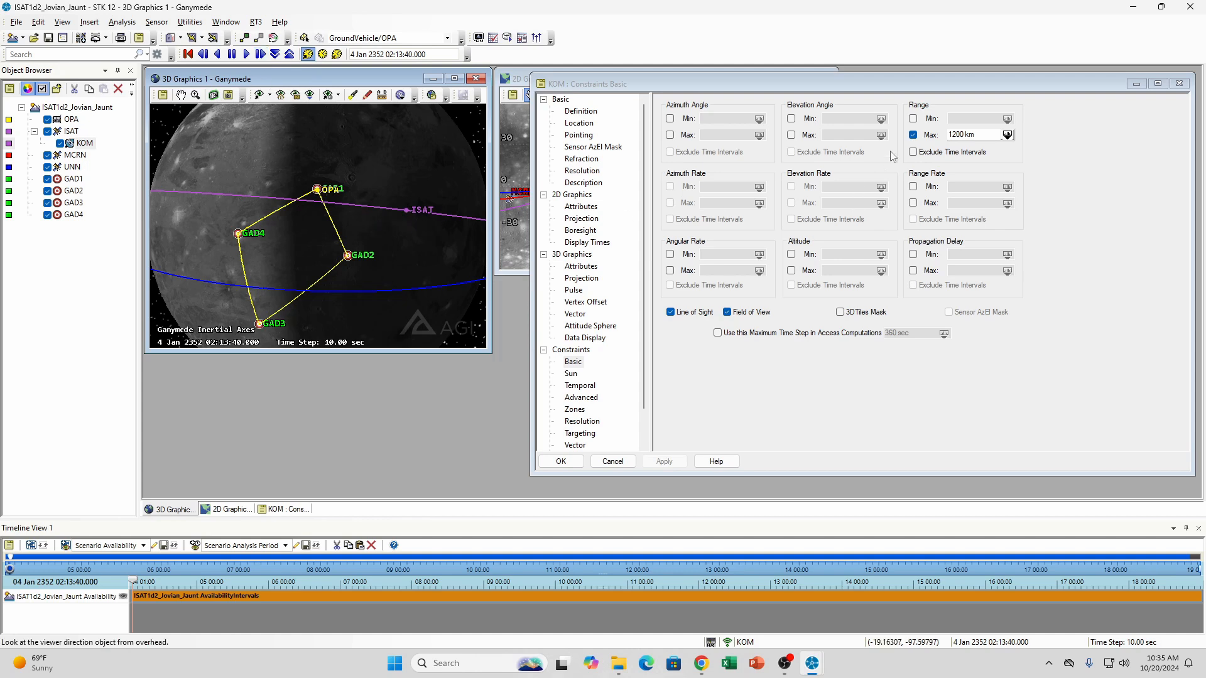
Disable and apply KOM's maximum range constraint, and step the animation forward to 02:14:10 and back to 02:13:40 to check the cone
{"action": "left_click", "coordinate": [913, 135]}
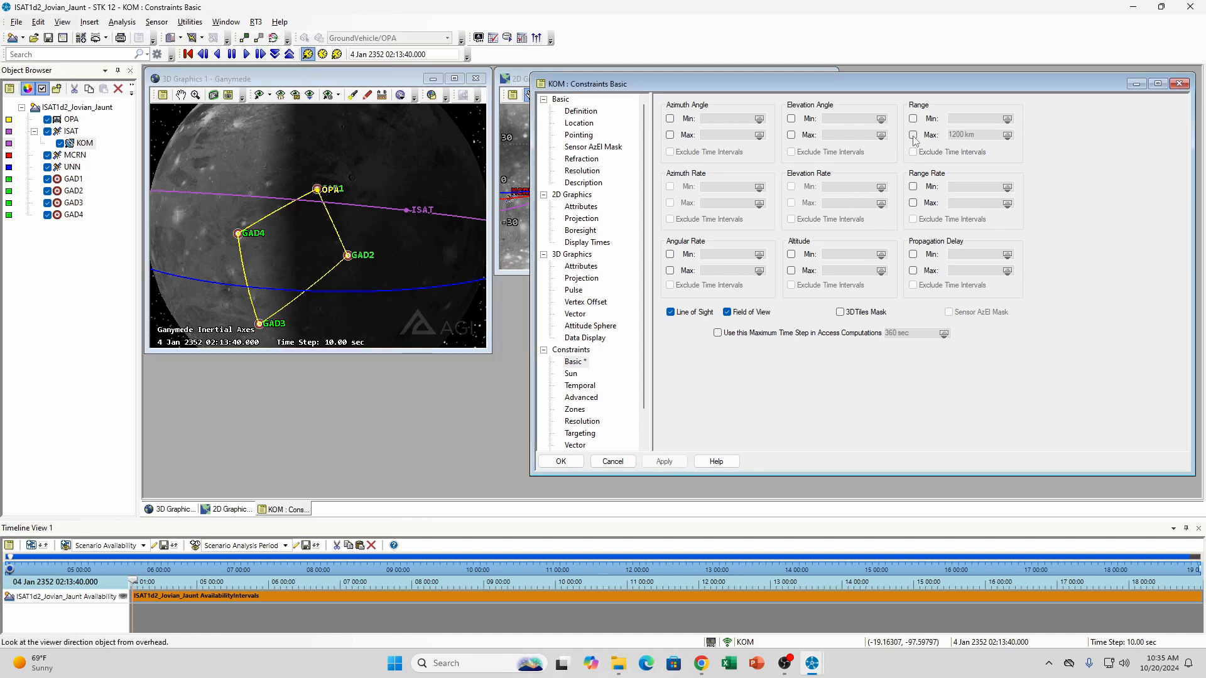
{"action": "left_click", "coordinate": [666, 461]}
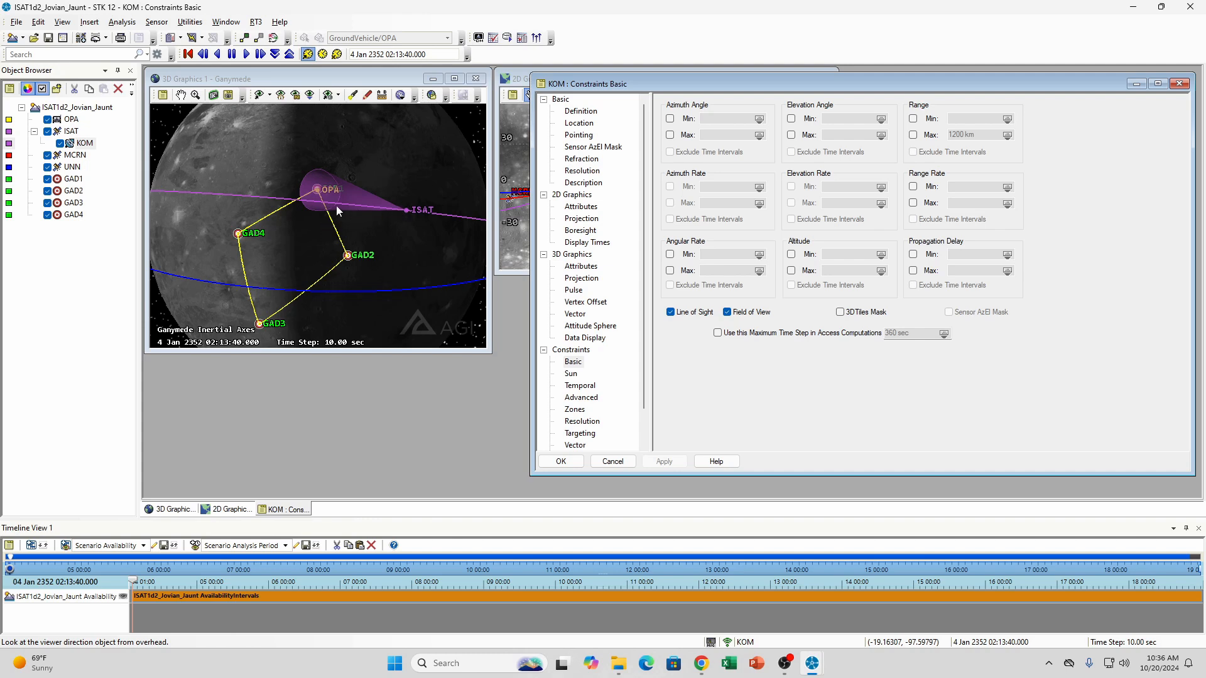
{"action": "left_click", "coordinate": [260, 54]}
{"action": "left_click", "coordinate": [261, 54]}
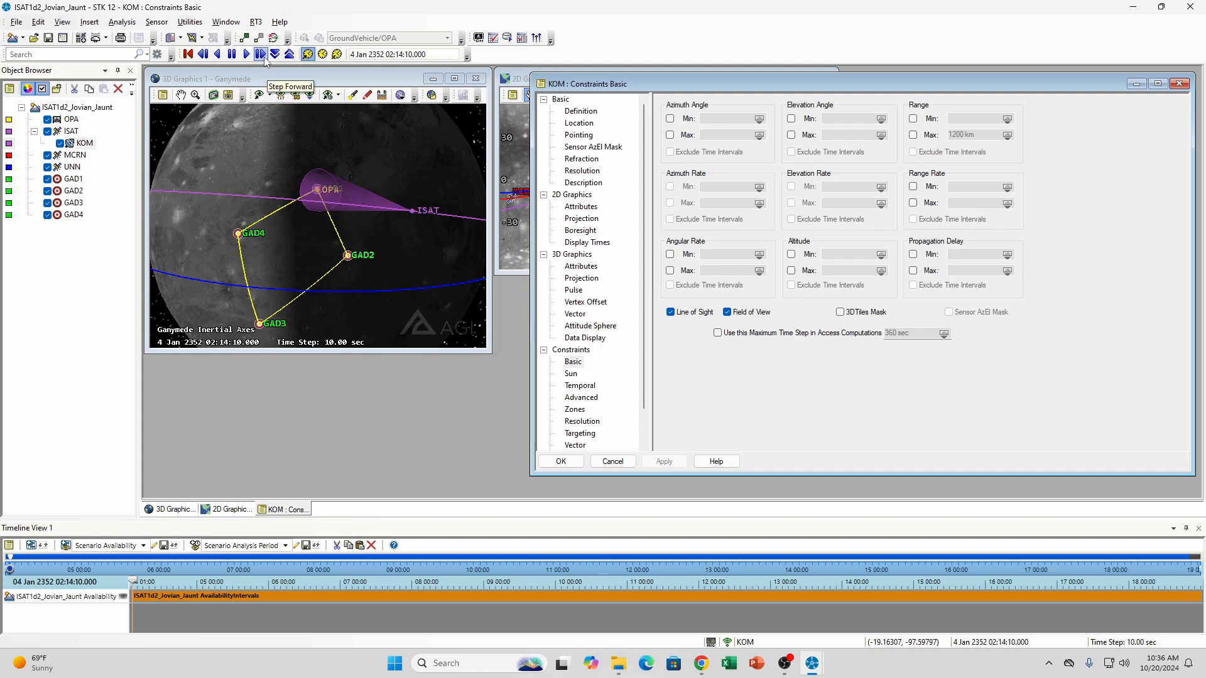
{"action": "left_click", "coordinate": [203, 54]}
{"action": "left_click", "coordinate": [202, 54]}
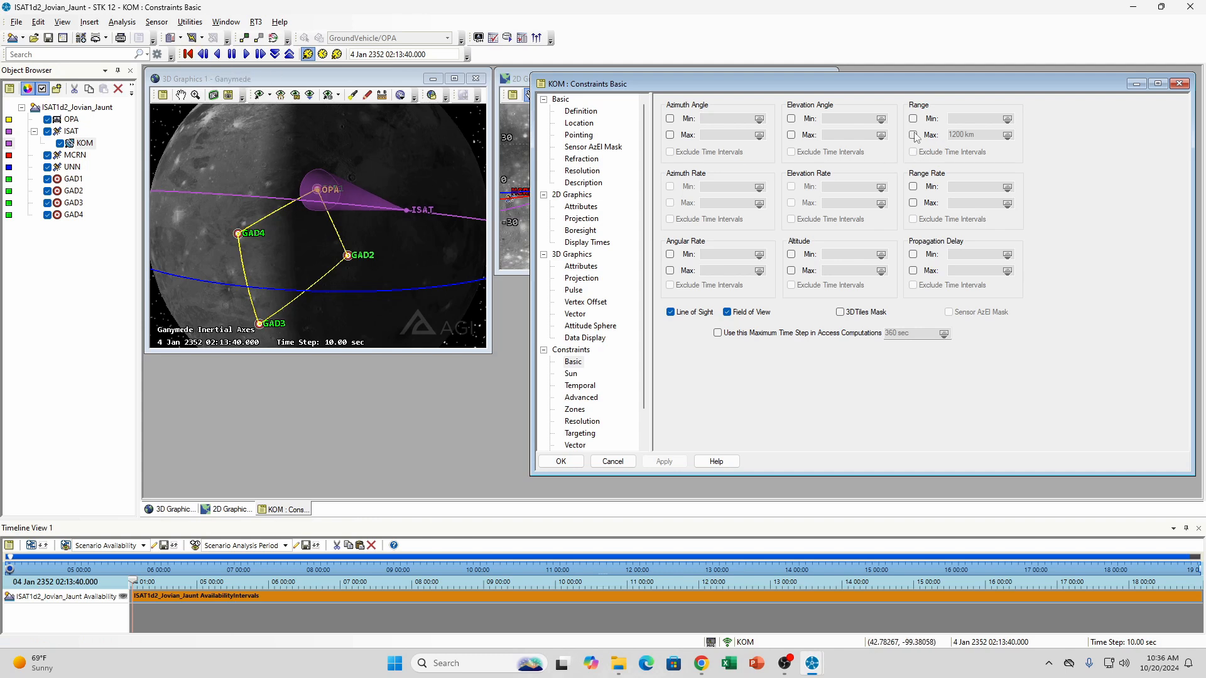
Re-enable KOM's maximum range constraint of 1200 km, apply it, and close the sensor's properties
{"action": "left_click", "coordinate": [913, 135]}
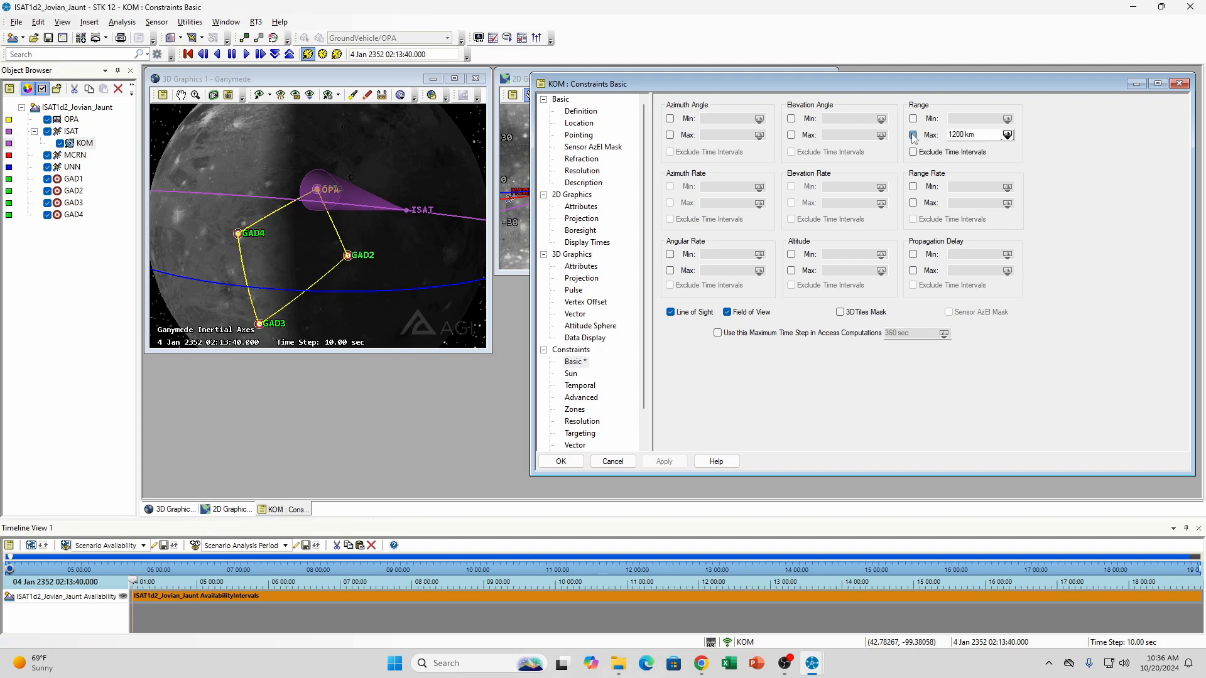
{"action": "left_click", "coordinate": [661, 464]}
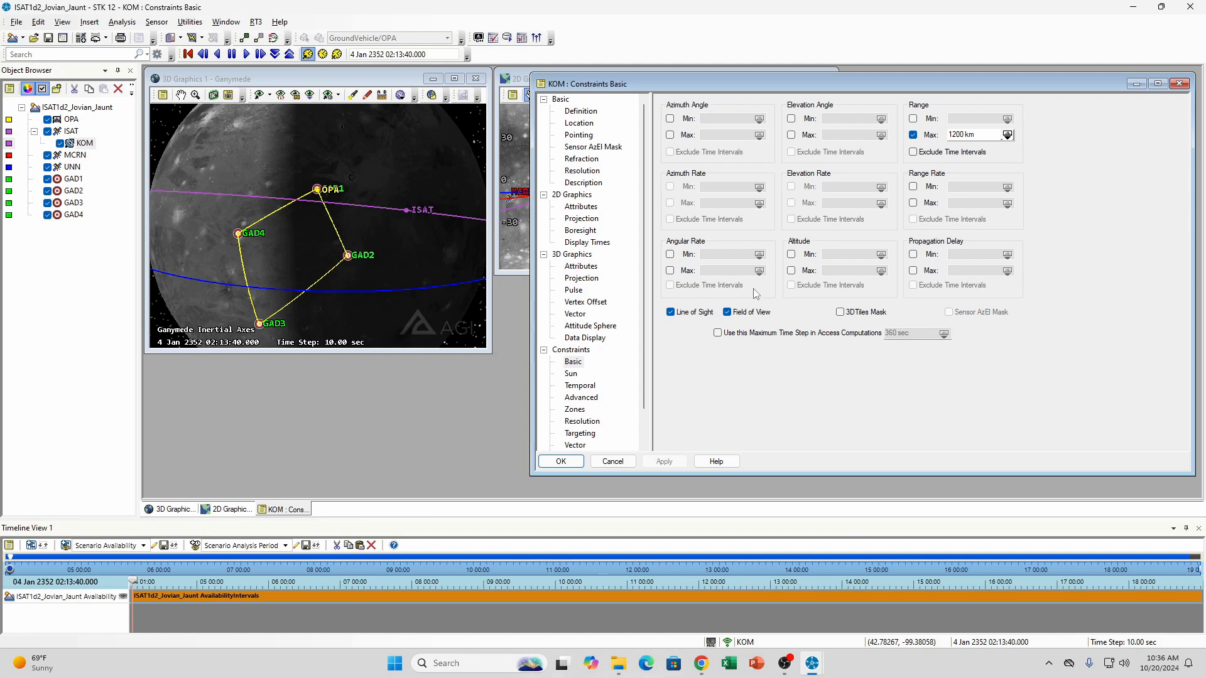
{"action": "left_click", "coordinate": [560, 465]}
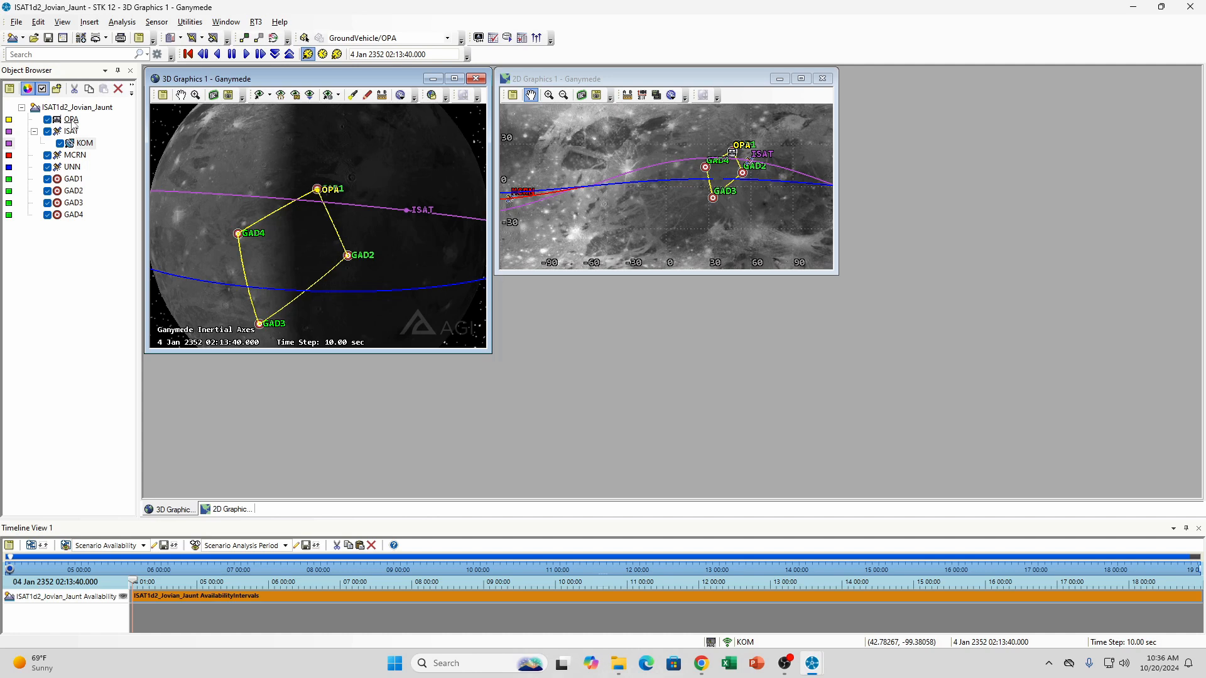
Compute access from the OPA ground vehicle to ISAT's KOM sensor by generating the access report
{"action": "right_click", "coordinate": [72, 120]}
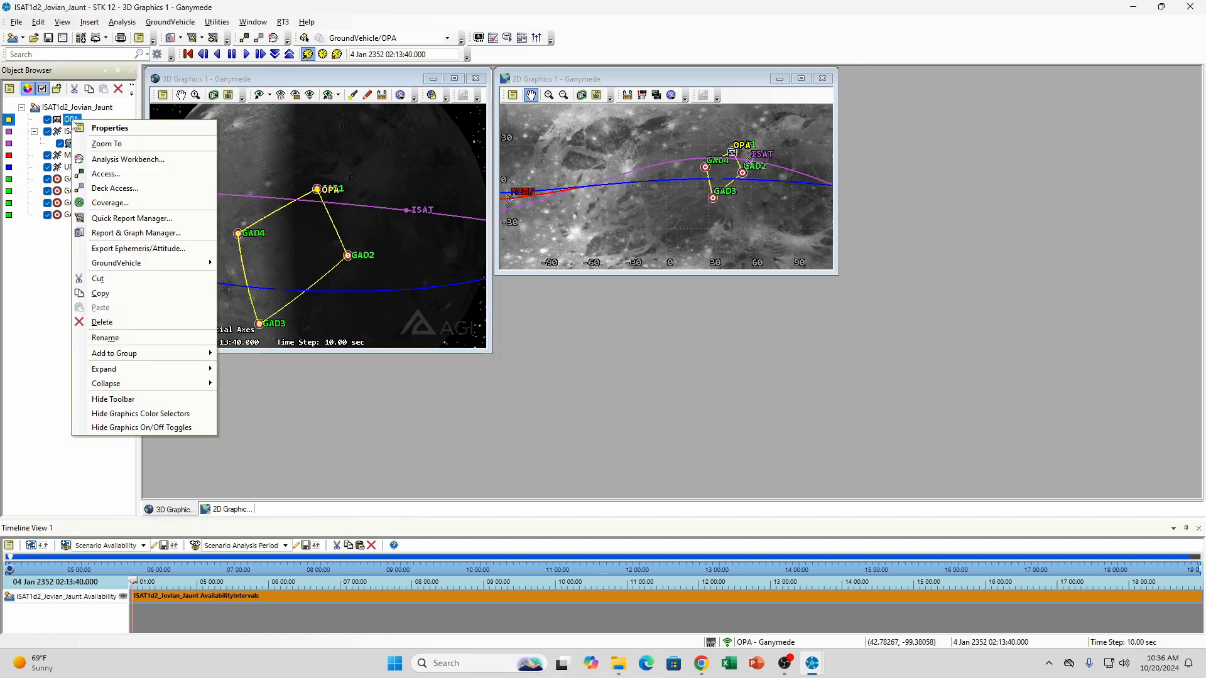
{"action": "left_click", "coordinate": [119, 178]}
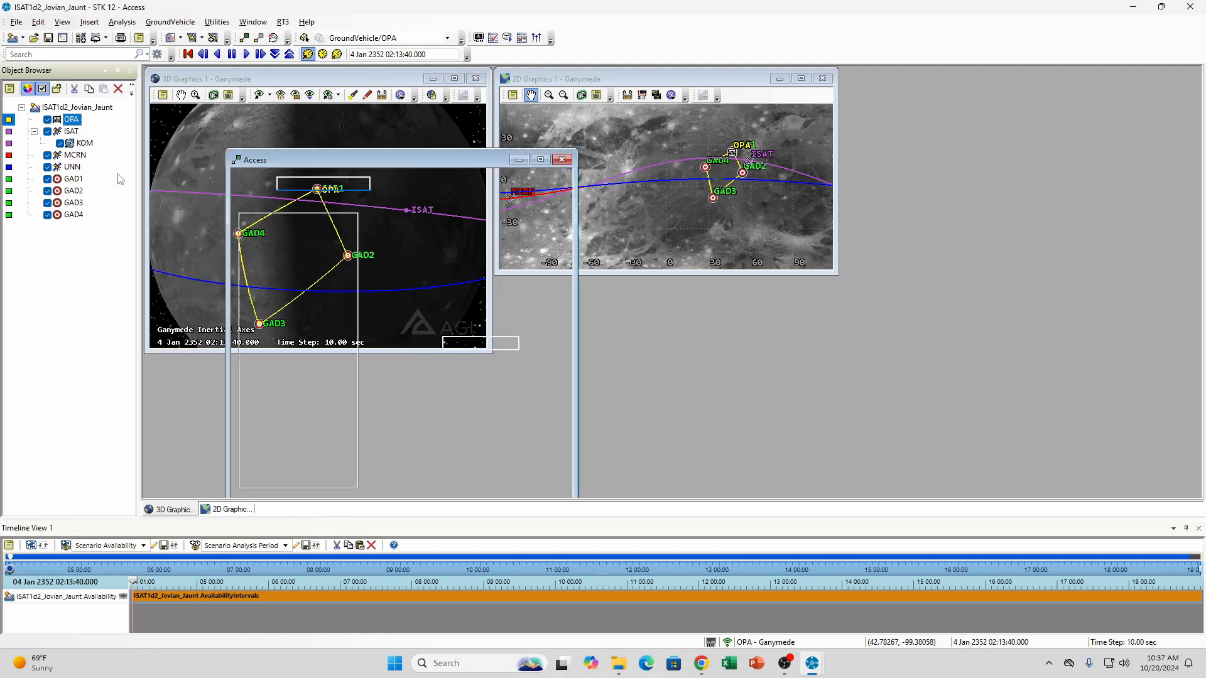
{"action": "left_click_drag", "start_coordinate": [434, 155], "coordinate": [625, 99]}
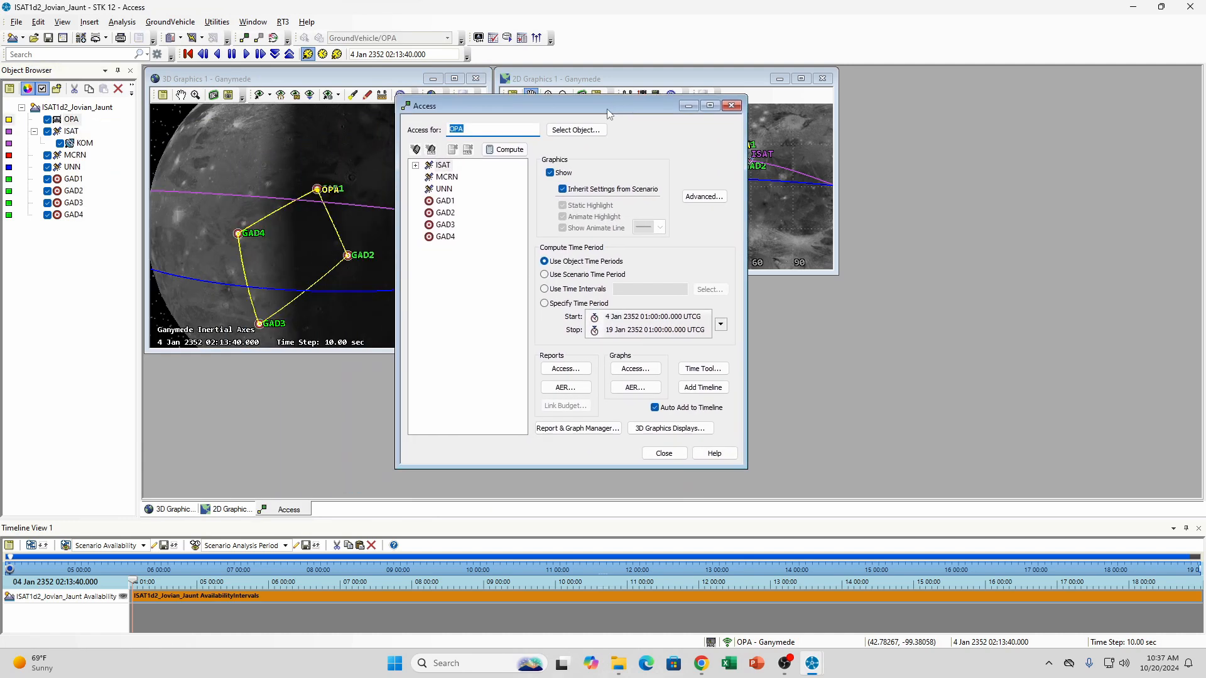
{"action": "left_click", "coordinate": [415, 165]}
{"action": "left_click", "coordinate": [461, 178]}
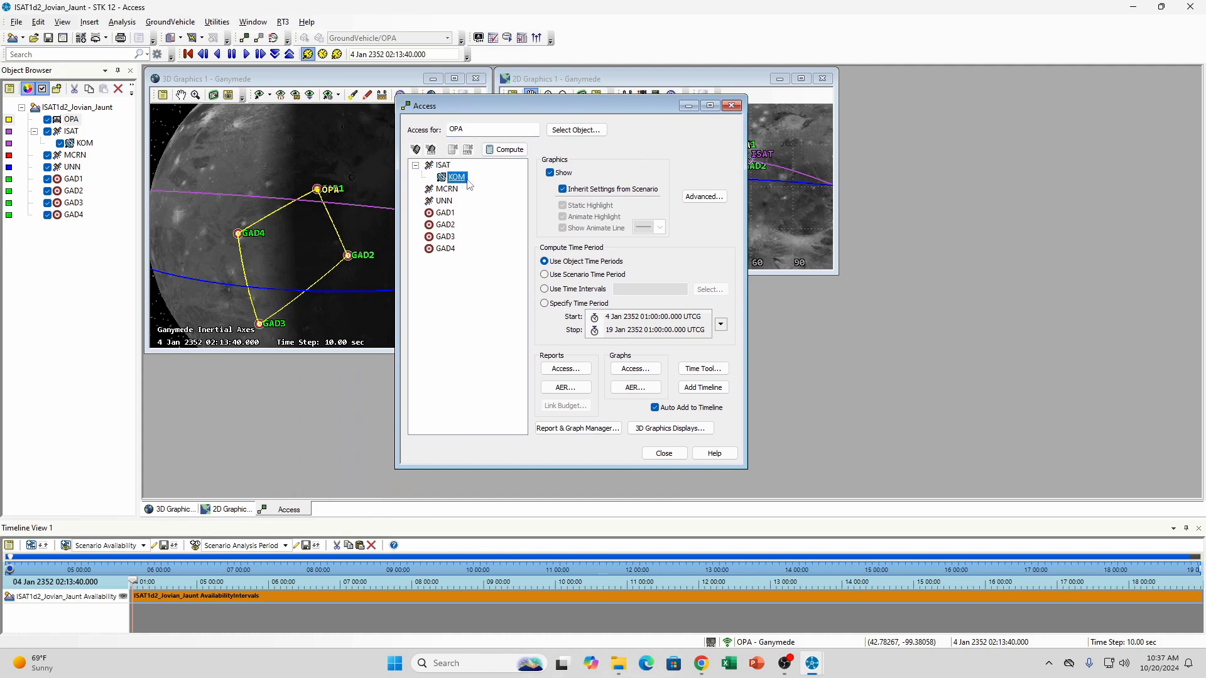
{"action": "left_click", "coordinate": [568, 371]}
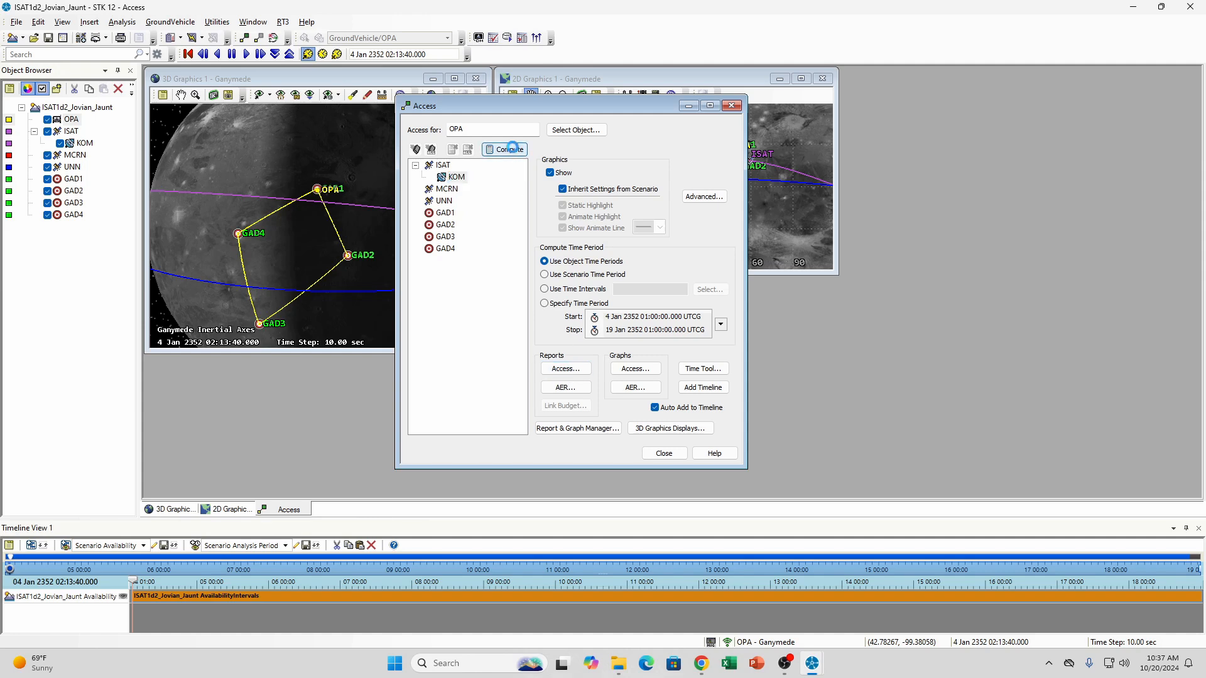
Generate the AER report for OPA's access to KOM, examine its range values over the access intervals, and close the report
{"action": "left_click", "coordinate": [568, 388]}
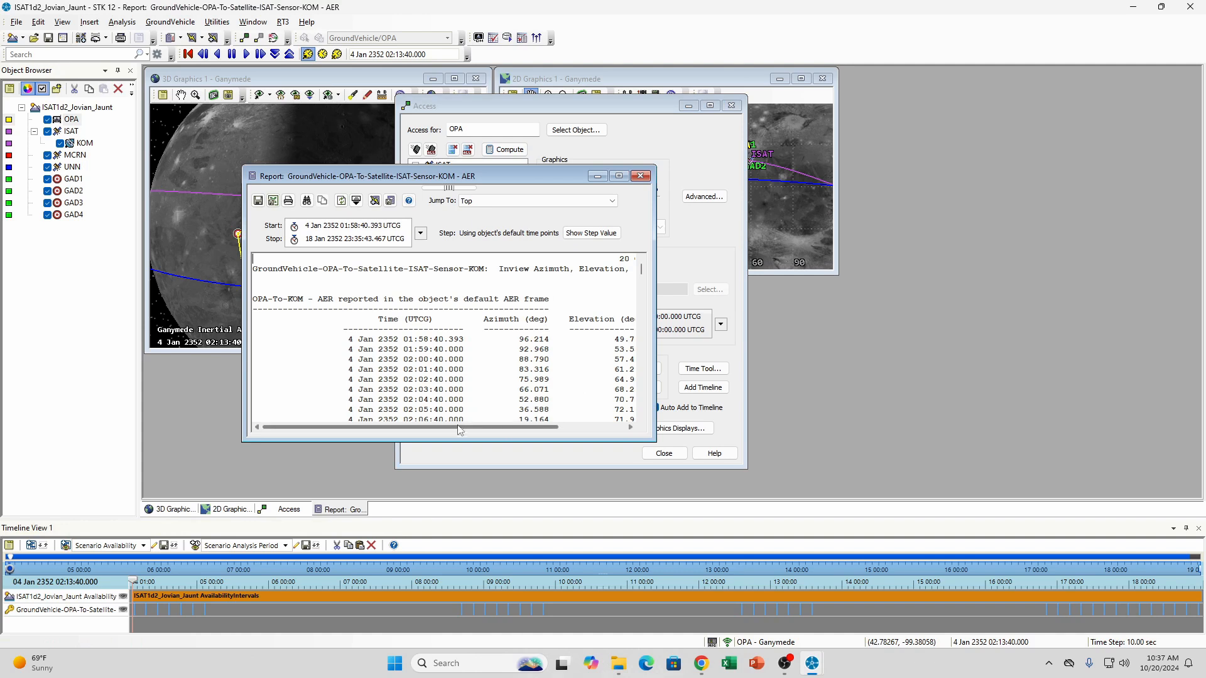
{"action": "left_click_drag", "start_coordinate": [459, 430], "coordinate": [563, 427]}
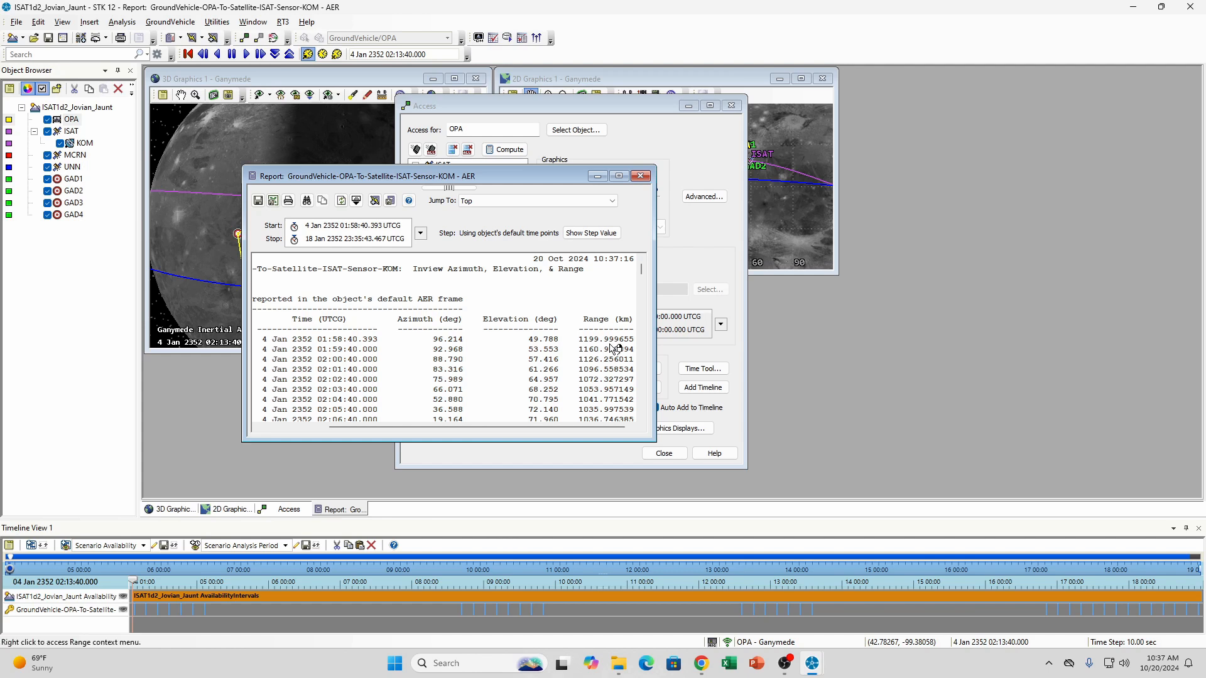
{"action": "scroll", "coordinate": [614, 349], "scroll_direction": "down", "scroll_amount": 6}
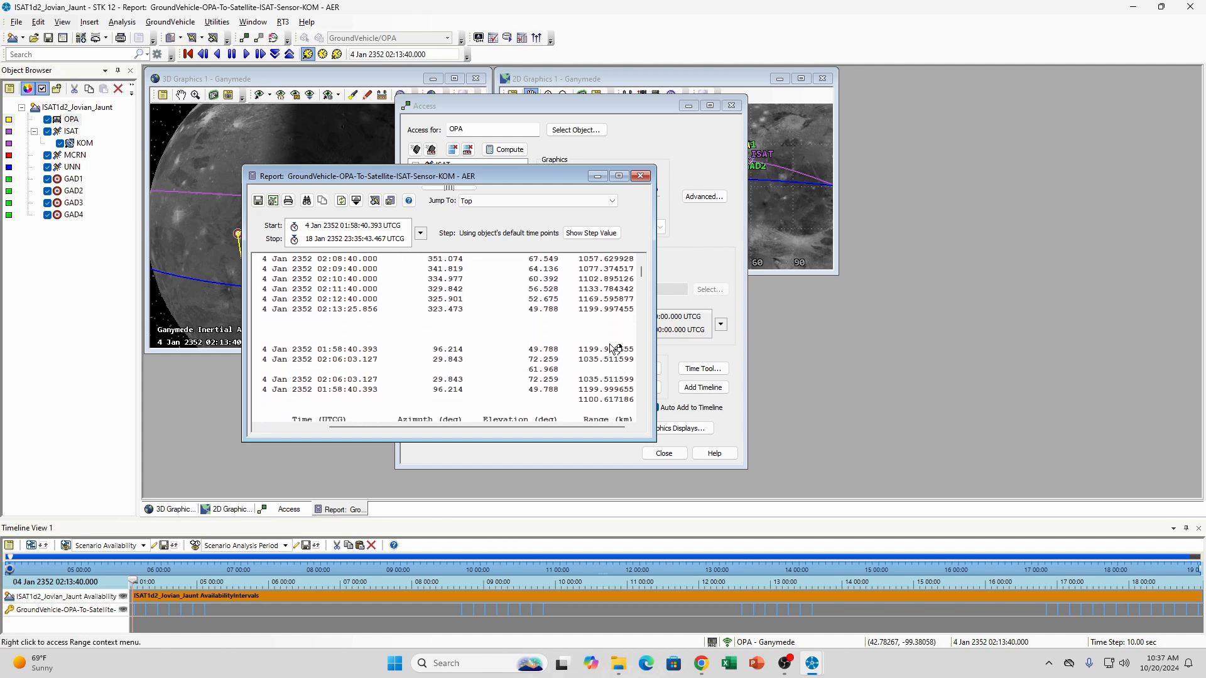
{"action": "scroll", "coordinate": [614, 349], "scroll_direction": "up", "scroll_amount": 6}
{"action": "scroll", "coordinate": [610, 348], "scroll_direction": "down", "scroll_amount": 5}
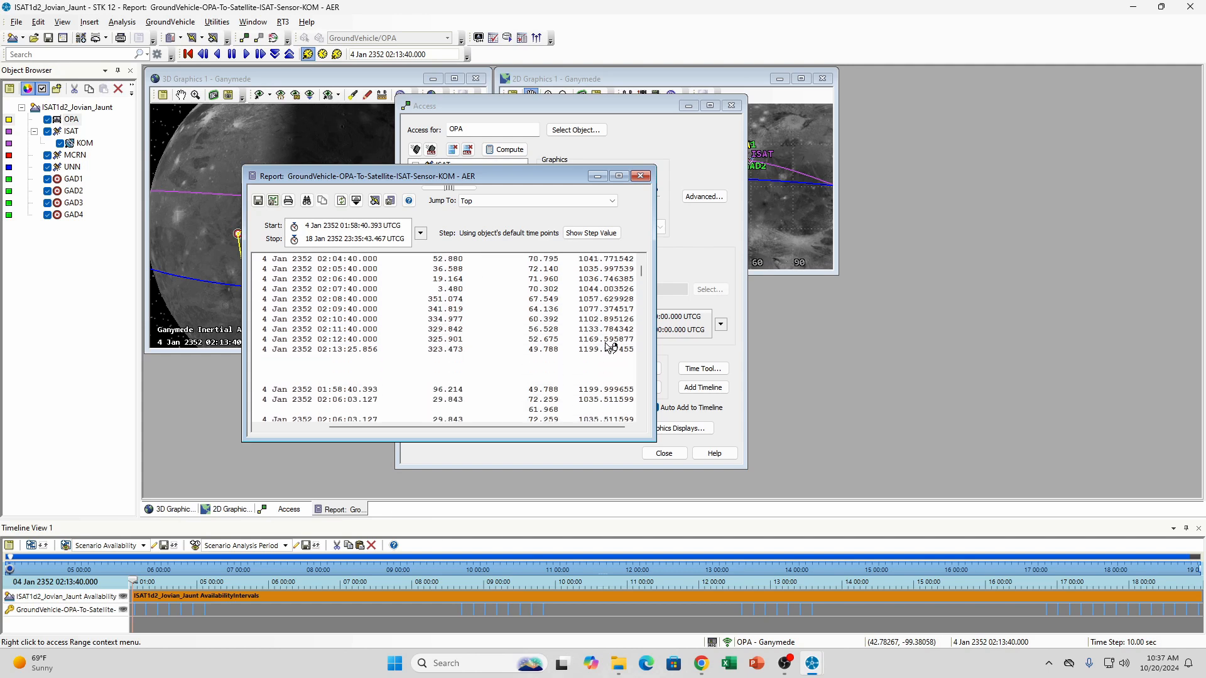
{"action": "scroll", "coordinate": [610, 347], "scroll_direction": "down", "scroll_amount": 15}
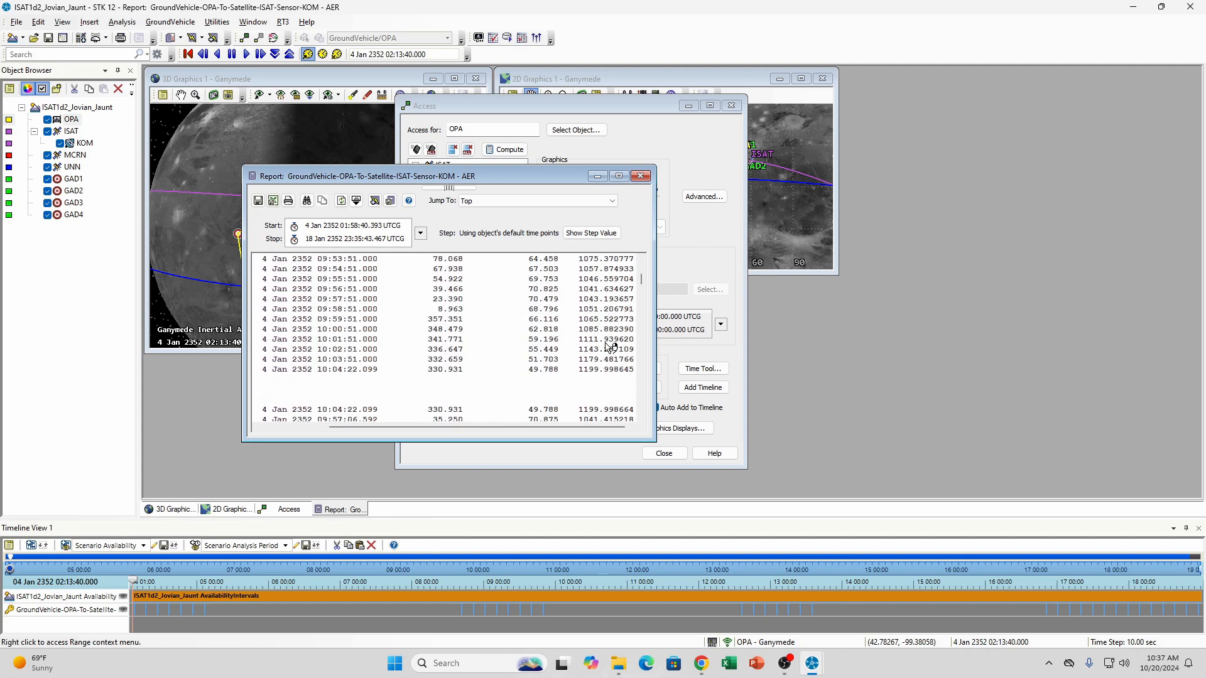
{"action": "scroll", "coordinate": [610, 347], "scroll_direction": "up", "scroll_amount": 20}
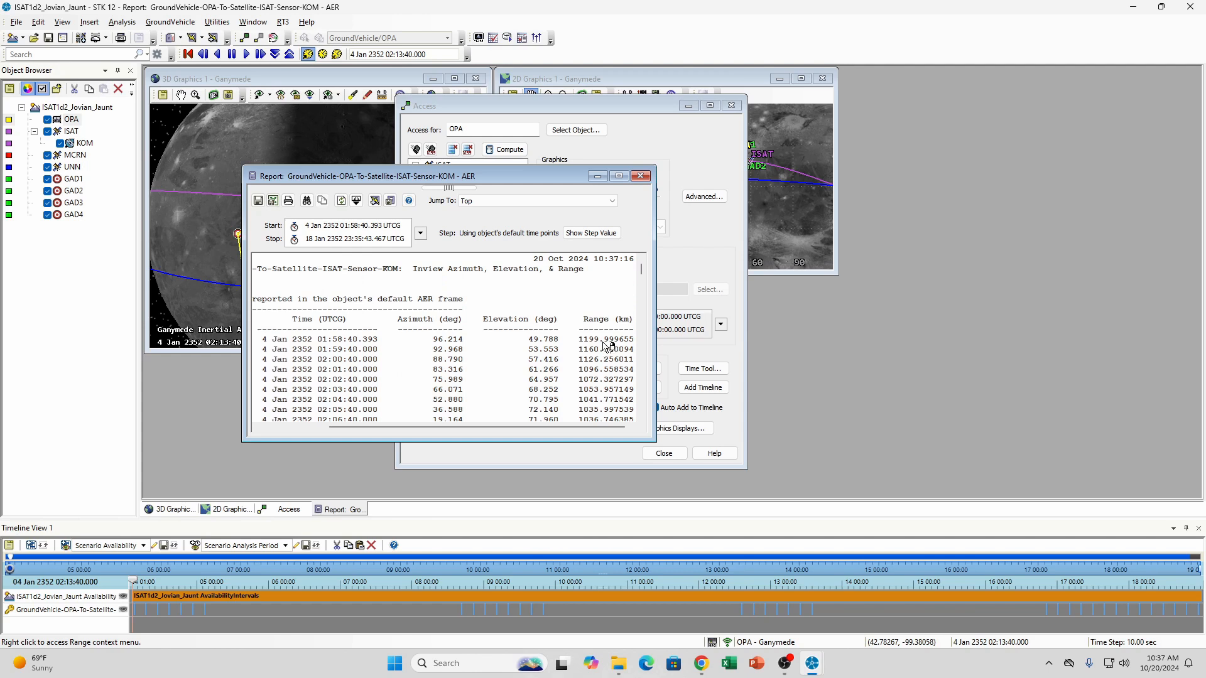
{"action": "scroll", "coordinate": [607, 346], "scroll_direction": "down", "scroll_amount": 4}
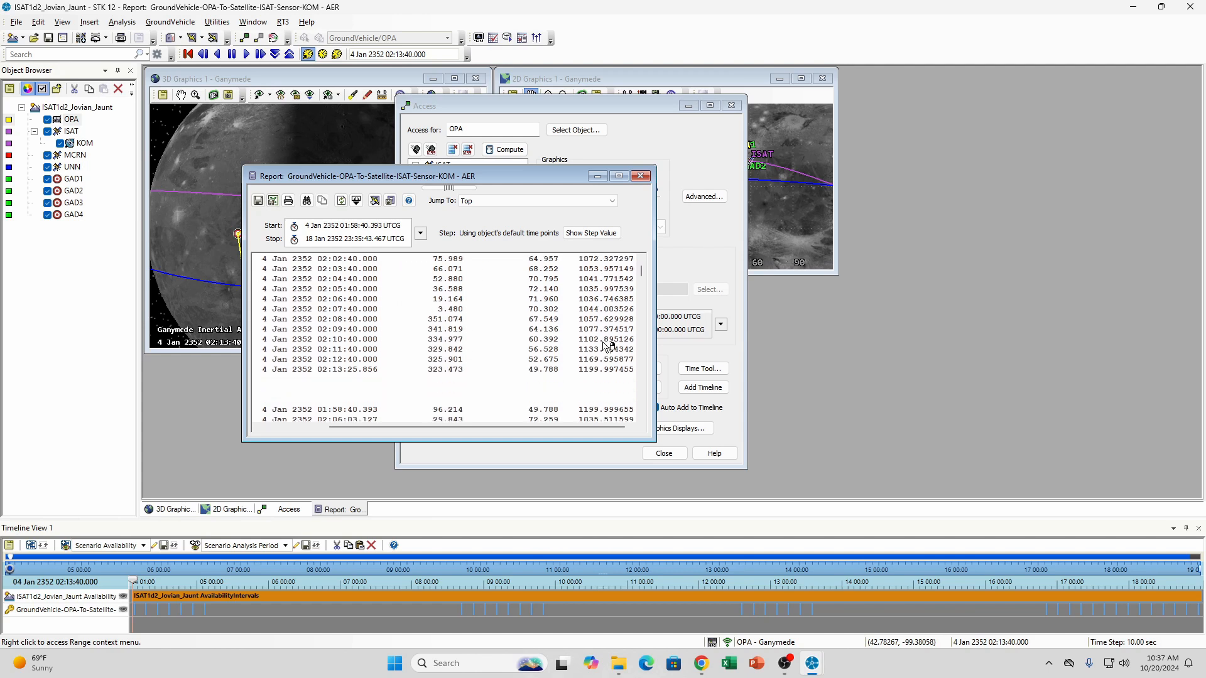
{"action": "scroll", "coordinate": [608, 345], "scroll_direction": "up", "scroll_amount": 4}
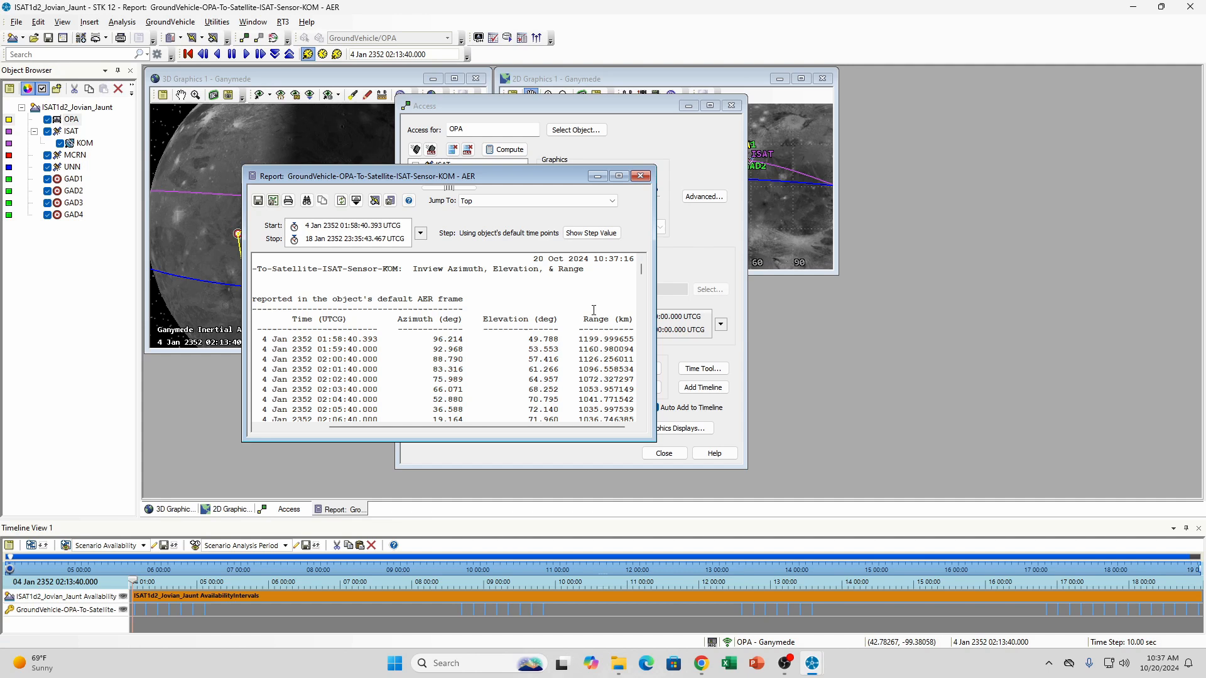
{"action": "left_click", "coordinate": [640, 176]}
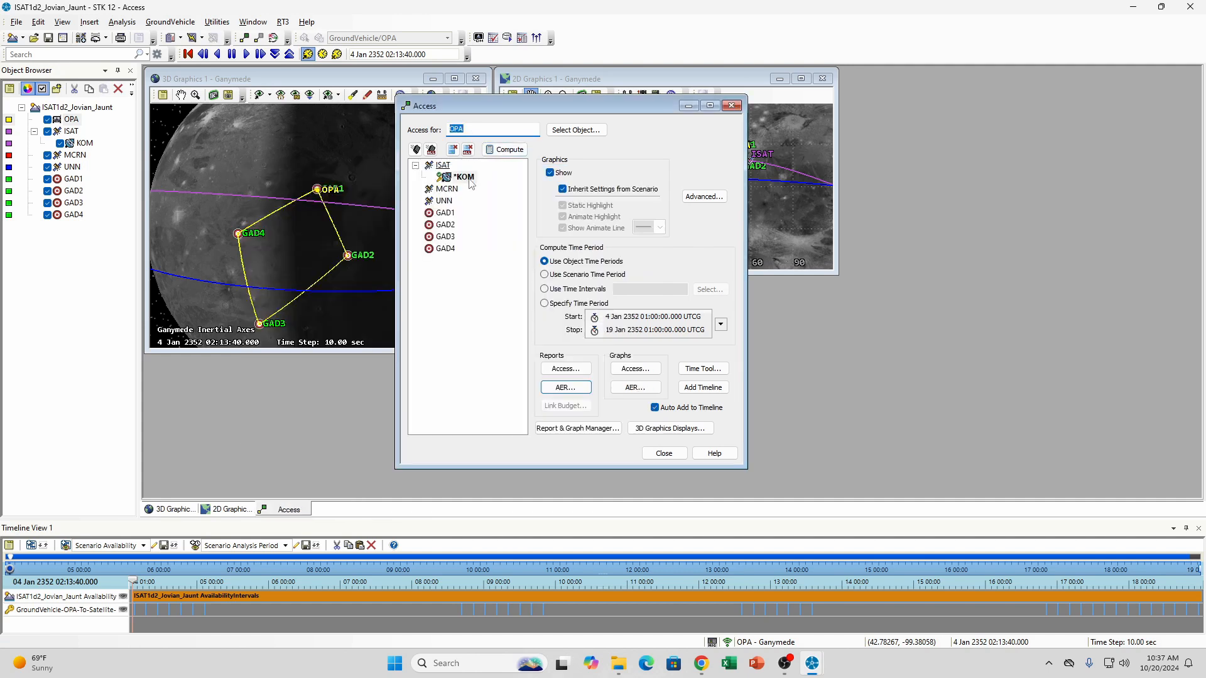
Set ISAT's apogee altitude to 1500 km and try to apply it together with a perigee altitude of 1500 km
{"action": "left_click_drag", "start_coordinate": [593, 107], "coordinate": [965, 108]}
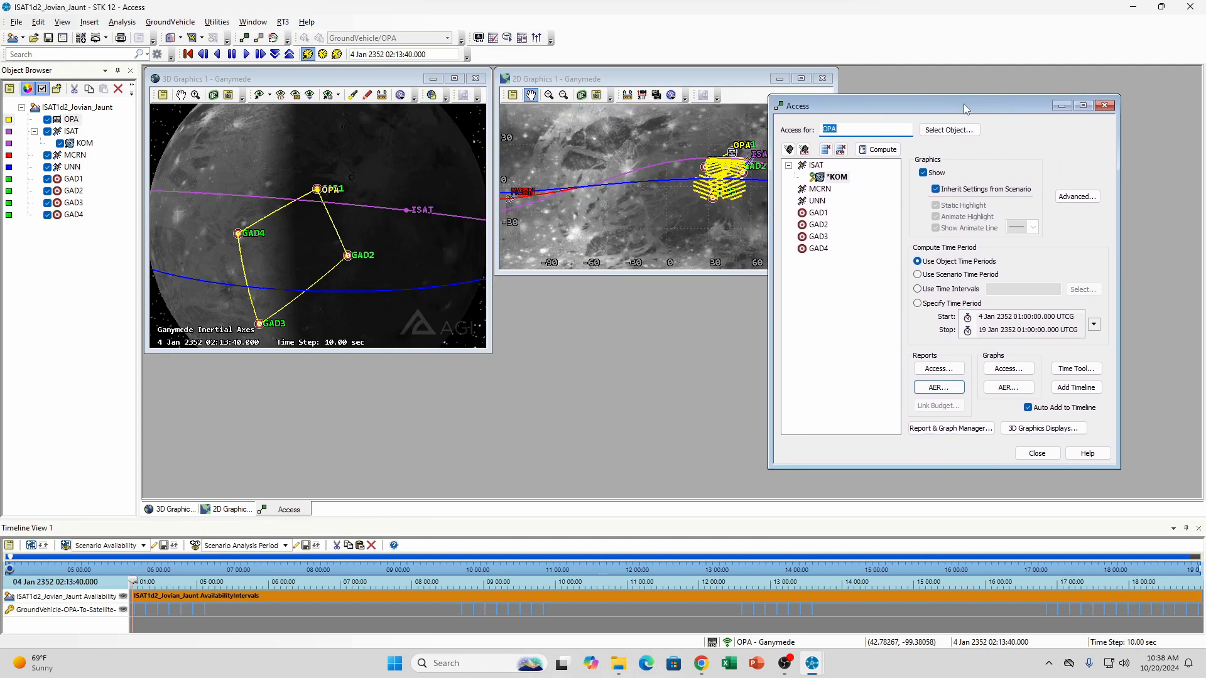
{"action": "right_click", "coordinate": [74, 132]}
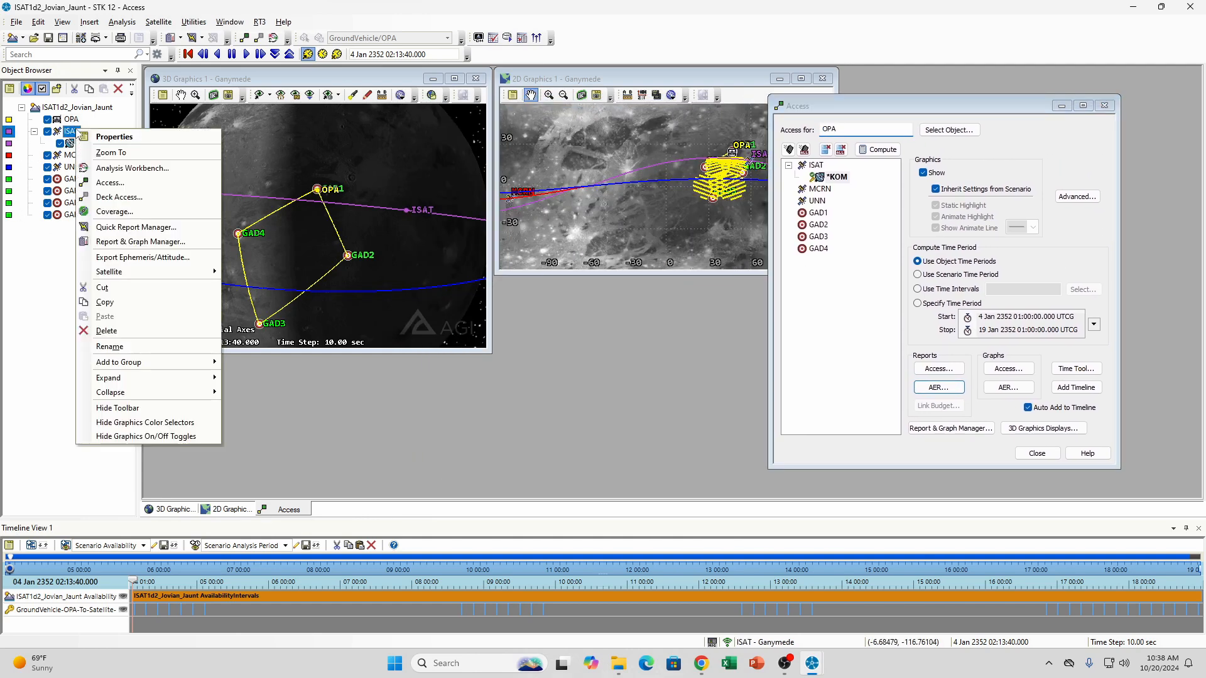
{"action": "left_click", "coordinate": [107, 137]}
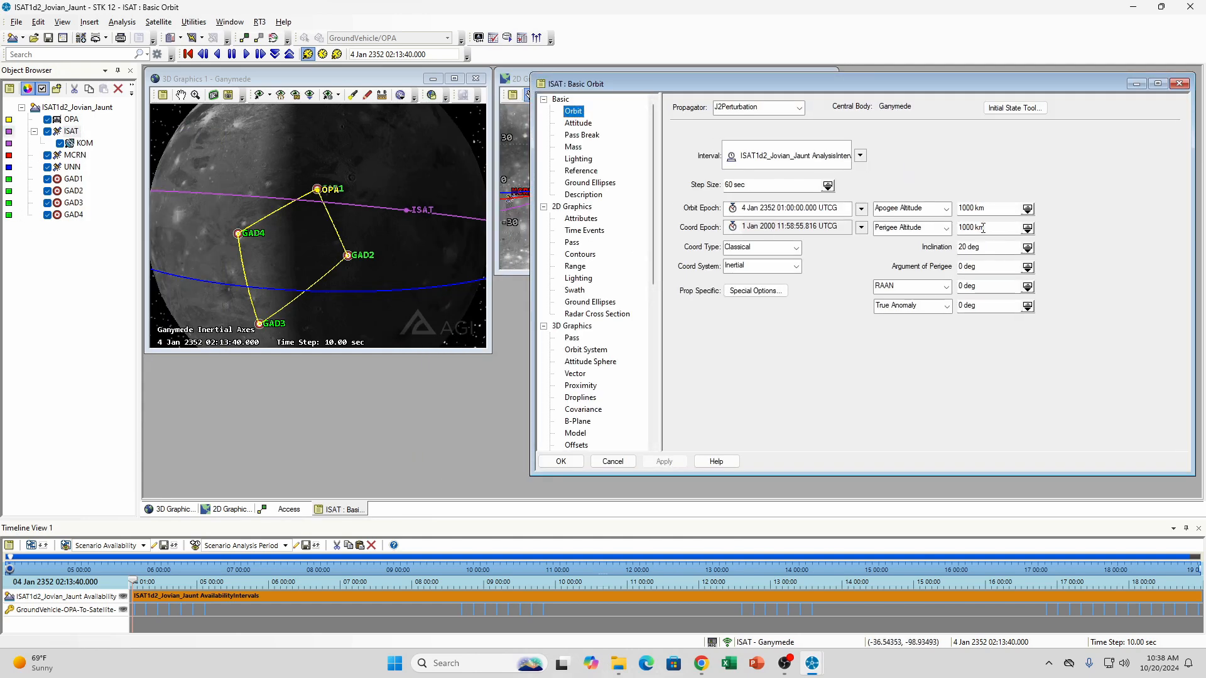
{"action": "left_click_drag", "start_coordinate": [968, 209], "coordinate": [955, 213]}
{"action": "type", "text": "15"}
{"action": "key", "text": "Tab"}
{"action": "key", "text": "Tab"}
{"action": "type", "text": "1500"}
{"action": "left_click", "coordinate": [664, 461]}
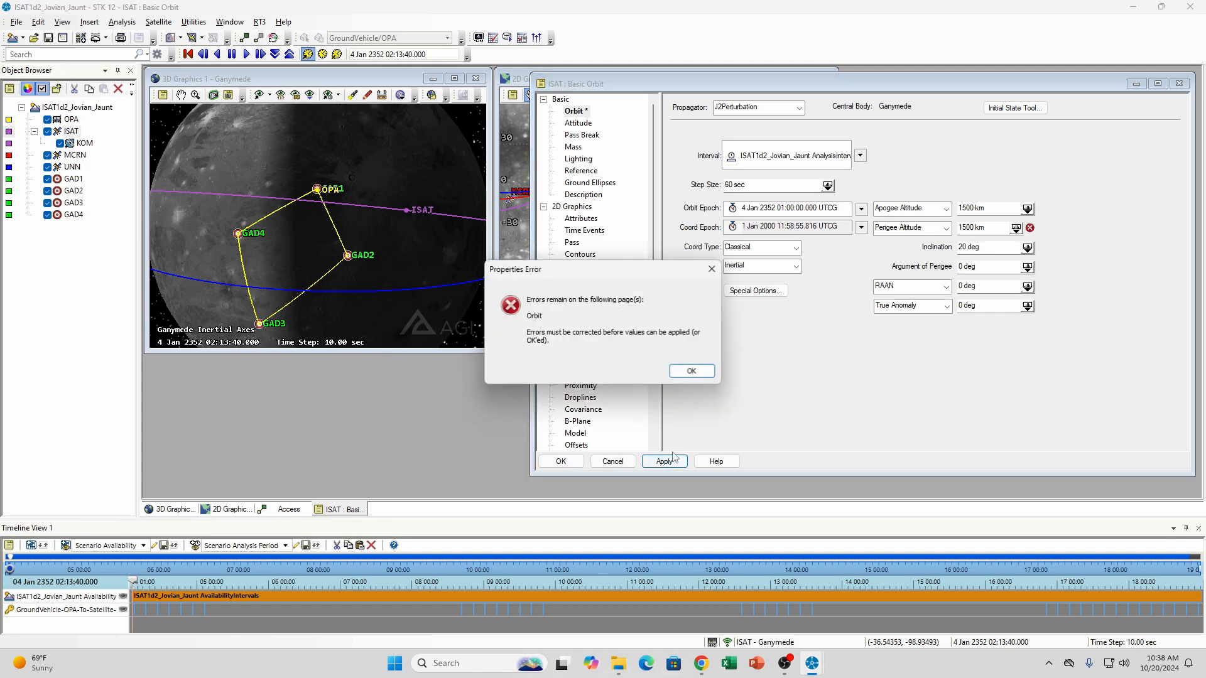
{"action": "left_click", "coordinate": [697, 371]}
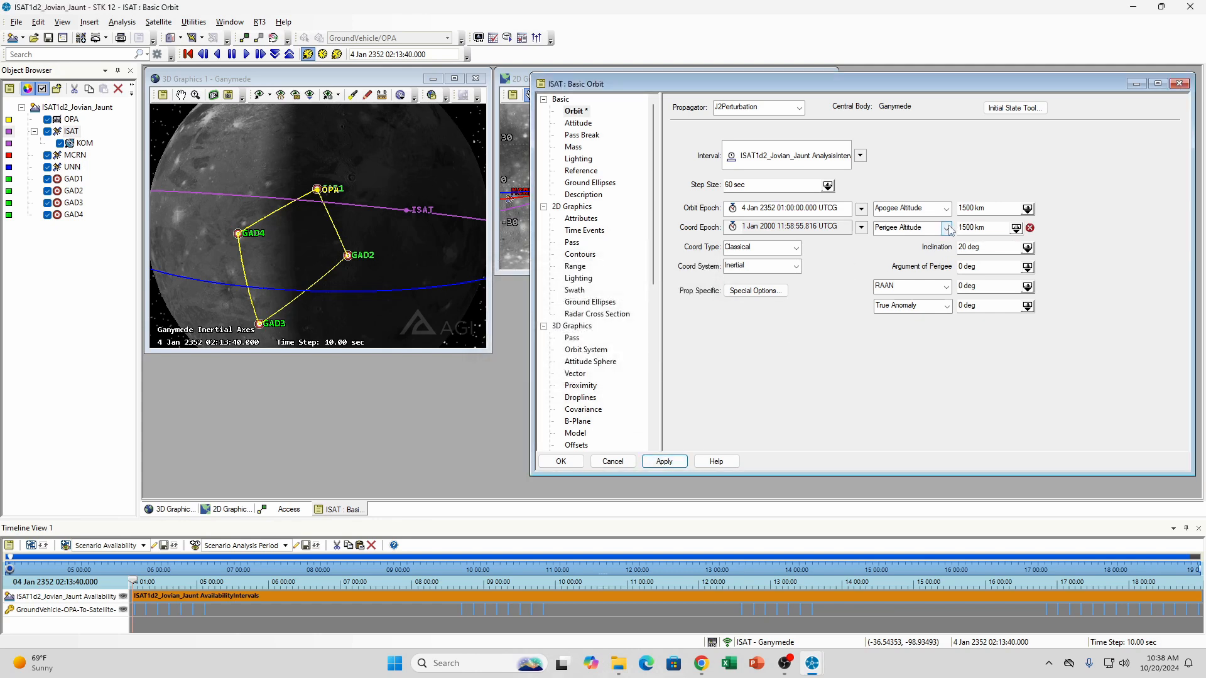
Reset ISAT's perigee altitude entry, set it to 1500 km, apply the orbit, and minimize the satellite's properties
{"action": "left_click", "coordinate": [945, 228]}
{"action": "left_click", "coordinate": [942, 244]}
{"action": "left_click", "coordinate": [946, 228]}
{"action": "left_click", "coordinate": [910, 261]}
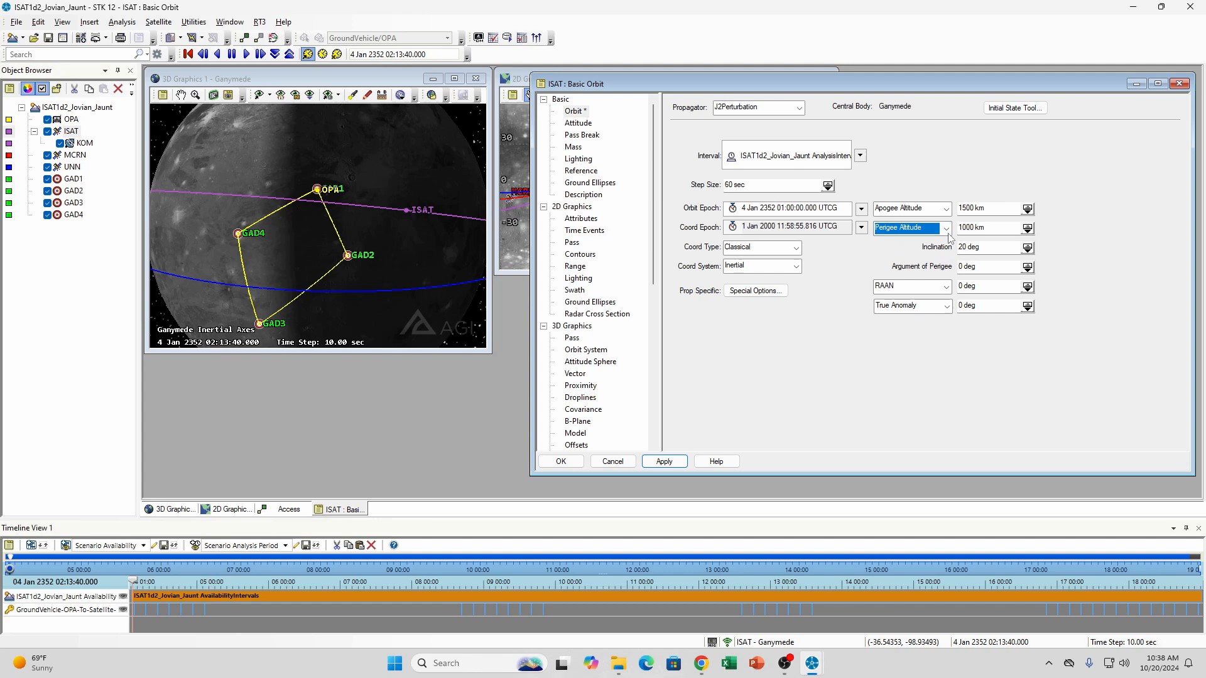
{"action": "left_click", "coordinate": [967, 227]}
{"action": "key", "text": "Delete"}
{"action": "type", "text": "5"}
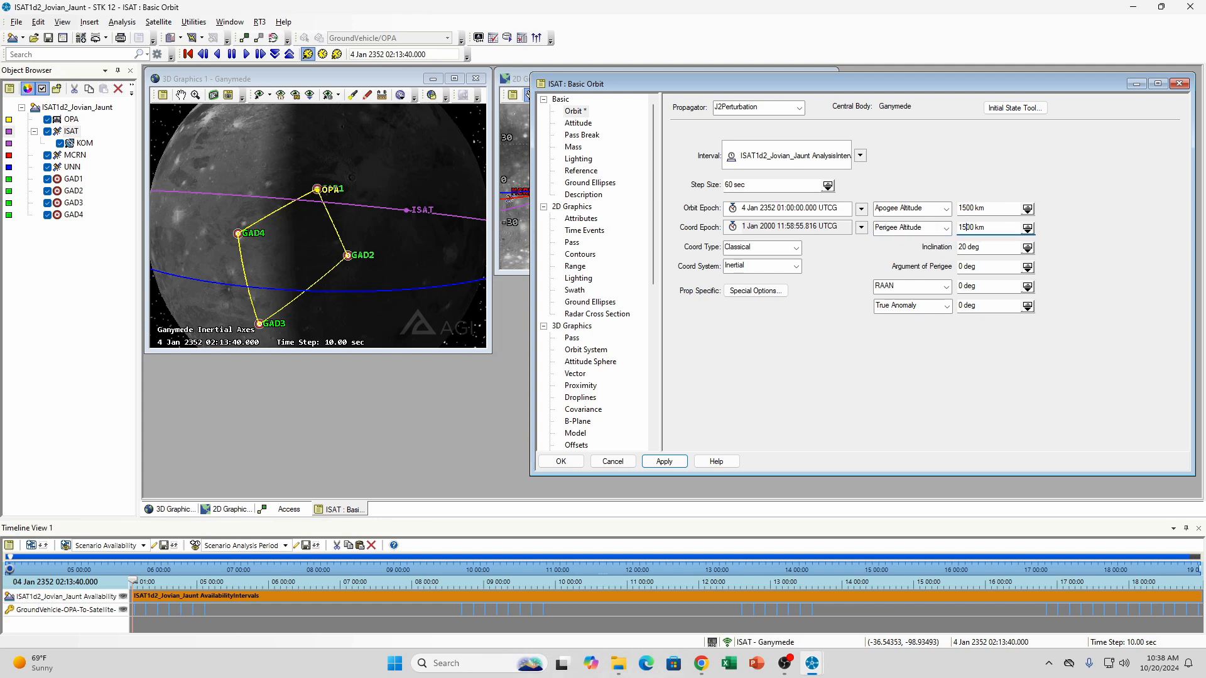
{"action": "left_click", "coordinate": [664, 459]}
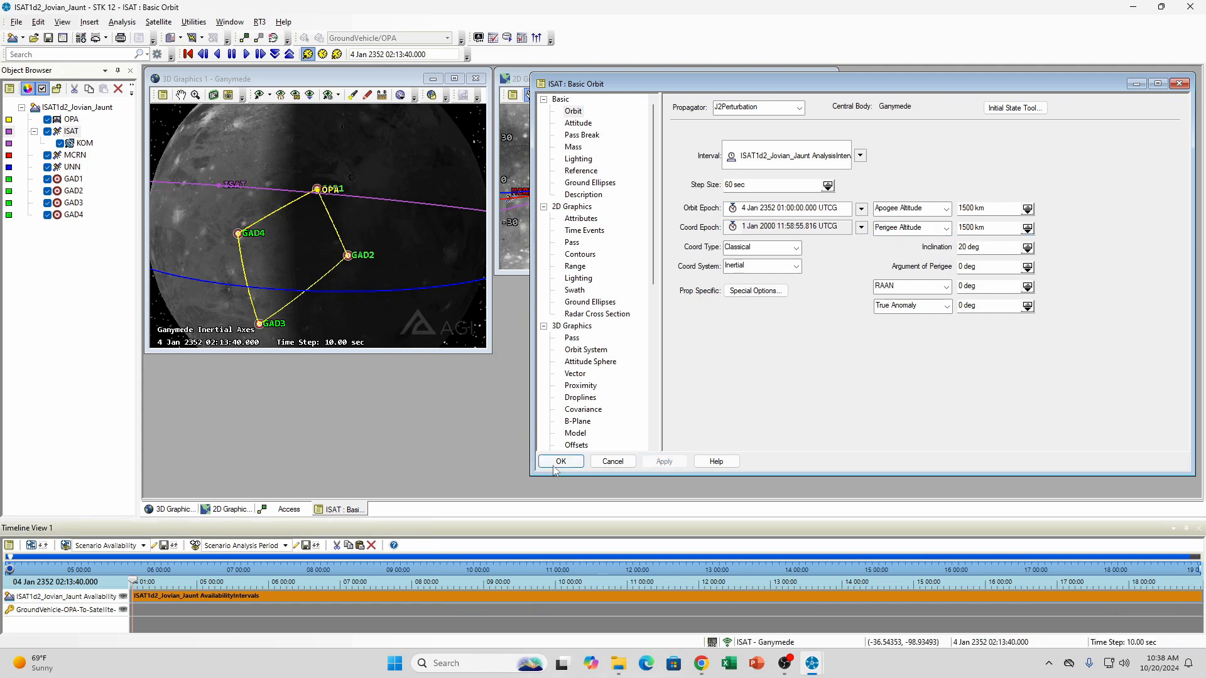
{"action": "left_click", "coordinate": [1136, 83]}
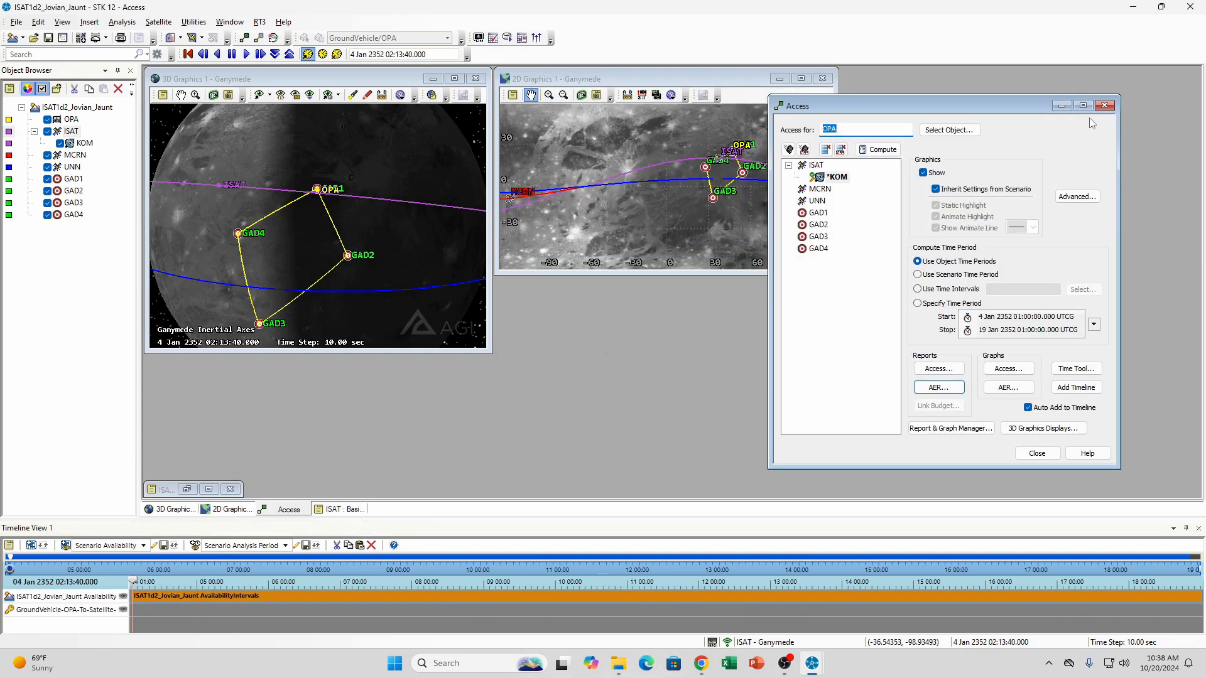
Recompute access from OPA to KOM for the changed orbit, check its access and AER reports, and close them
{"action": "left_click", "coordinate": [839, 178]}
{"action": "left_click", "coordinate": [875, 151]}
{"action": "left_click", "coordinate": [938, 369]}
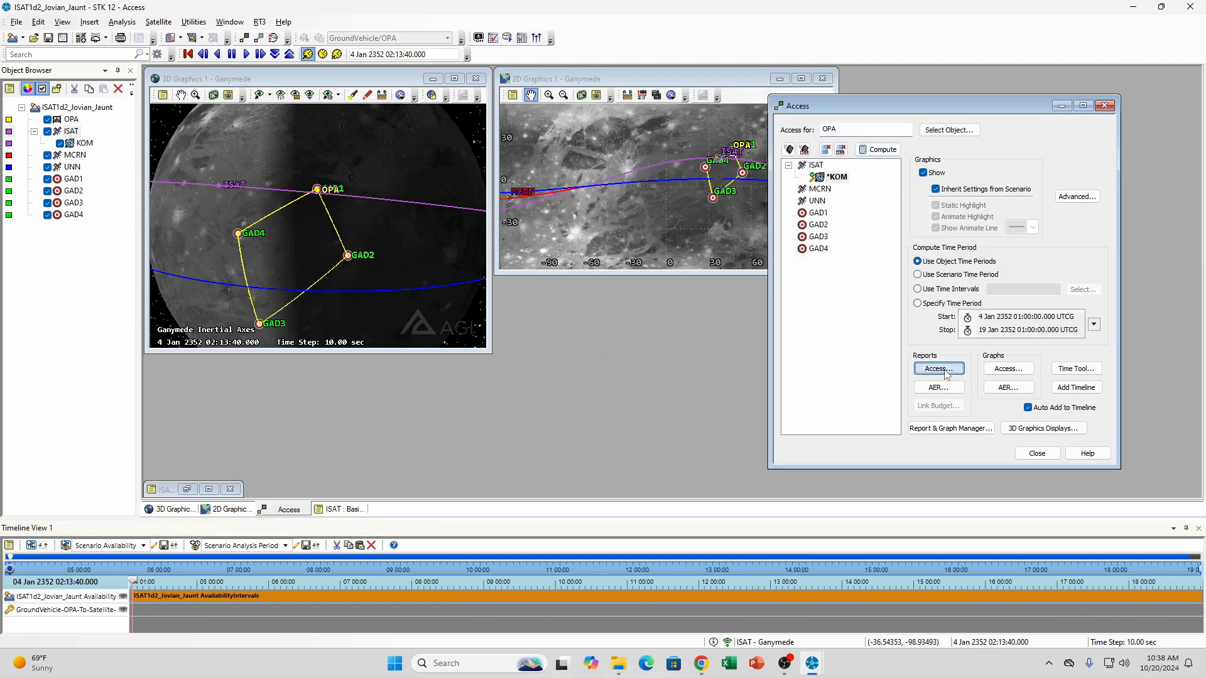
{"action": "left_click", "coordinate": [674, 208]}
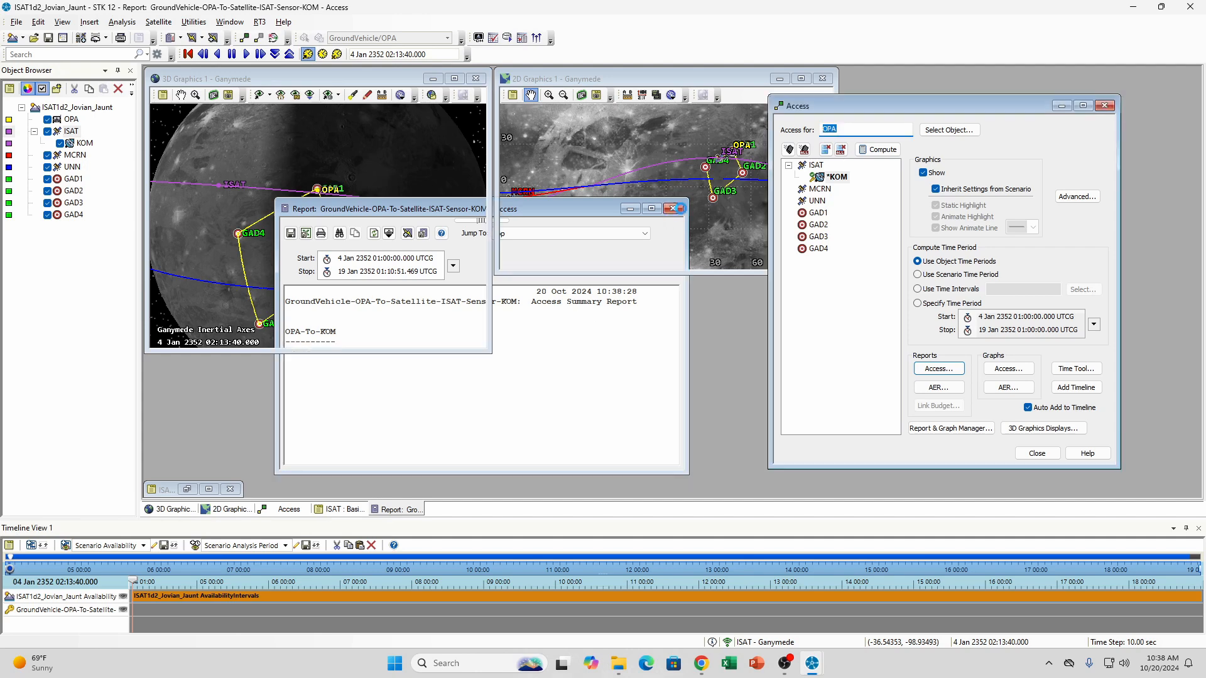
{"action": "left_click", "coordinate": [954, 391]}
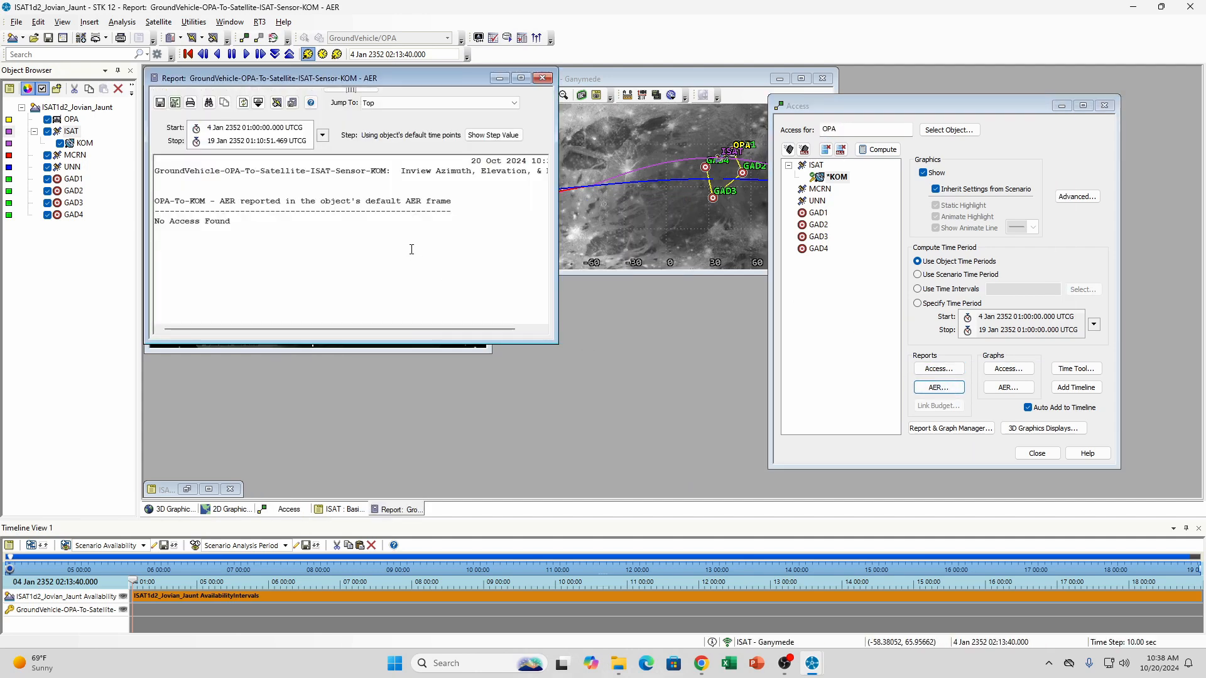
{"action": "left_click", "coordinate": [542, 78]}
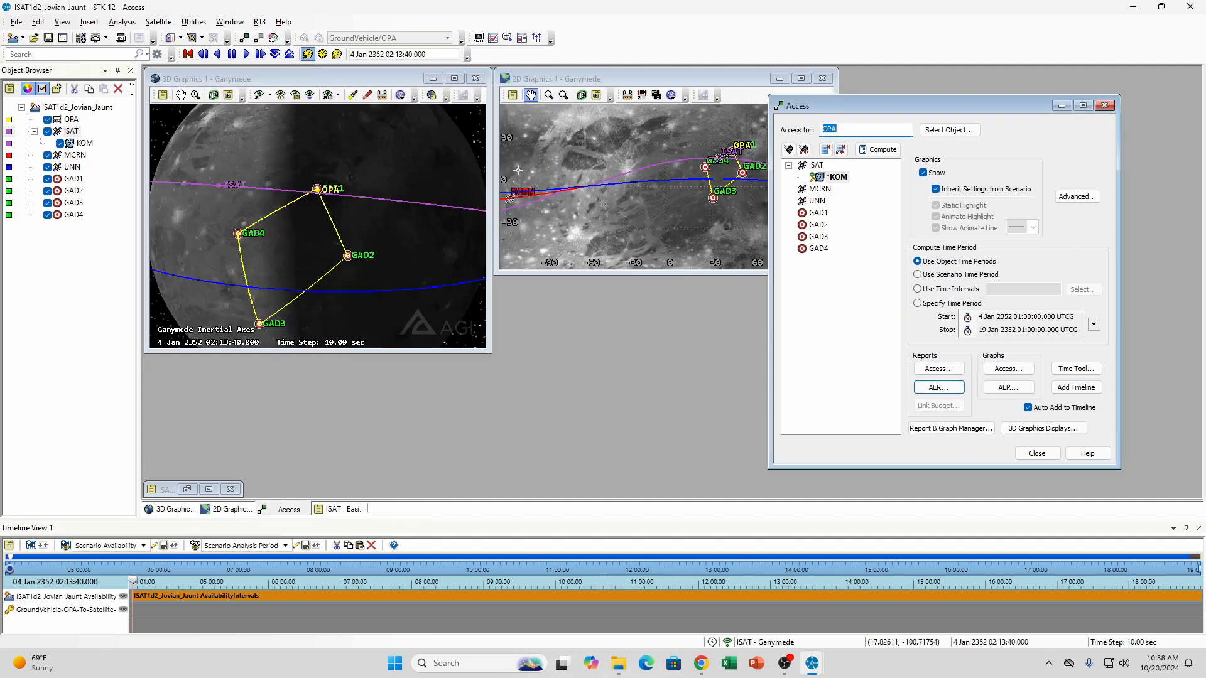
Compute access from OPA directly to the ISAT satellite, check its access and AER reports, and close them
{"action": "left_click_drag", "start_coordinate": [356, 211], "coordinate": [412, 213]}
{"action": "scroll", "coordinate": [412, 213], "scroll_direction": "down", "scroll_amount": 3}
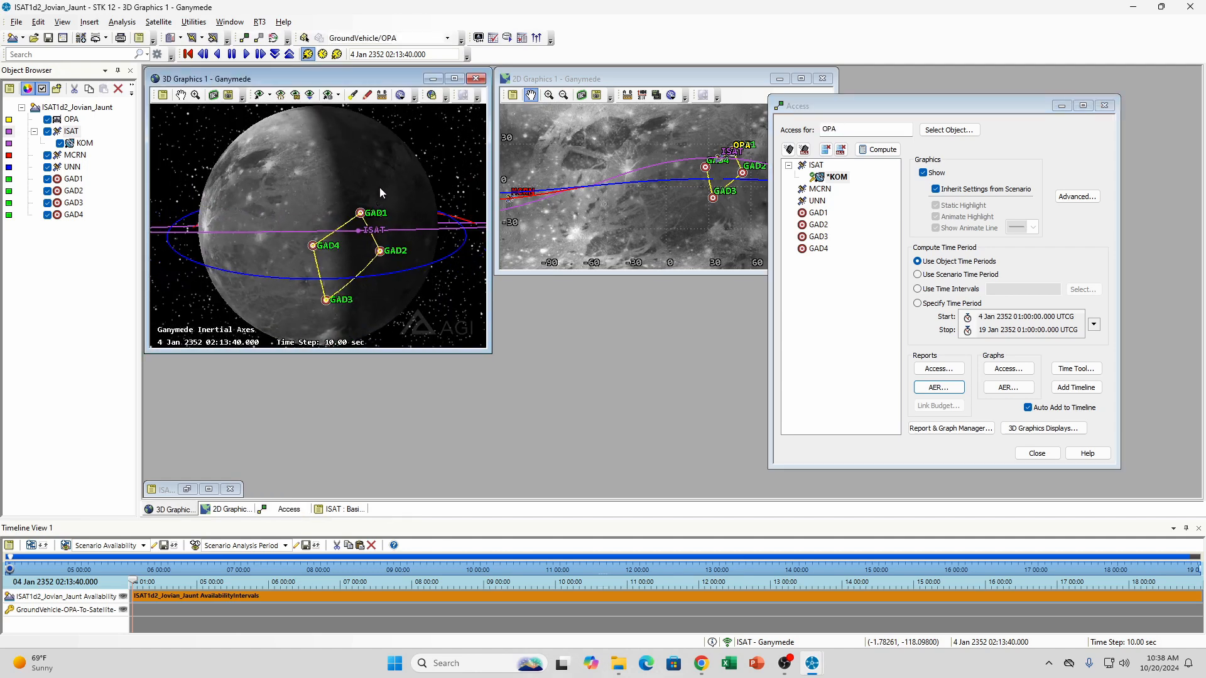
{"action": "left_click_drag", "start_coordinate": [379, 187], "coordinate": [387, 218]}
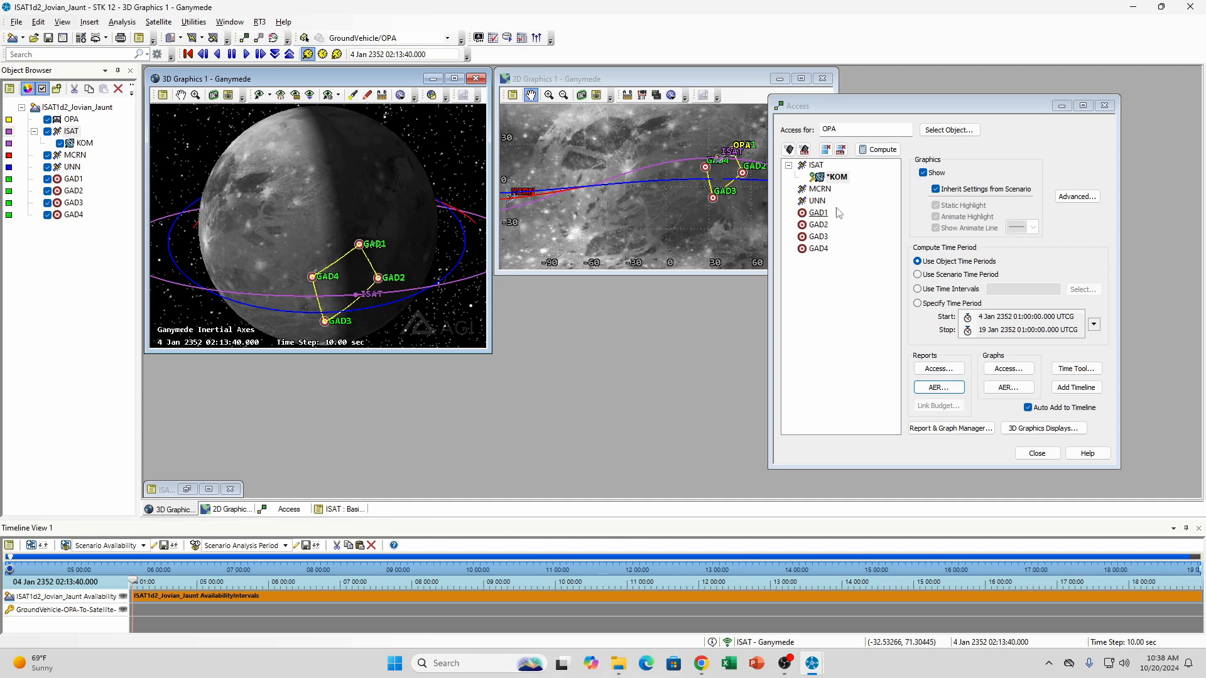
{"action": "left_click", "coordinate": [837, 178]}
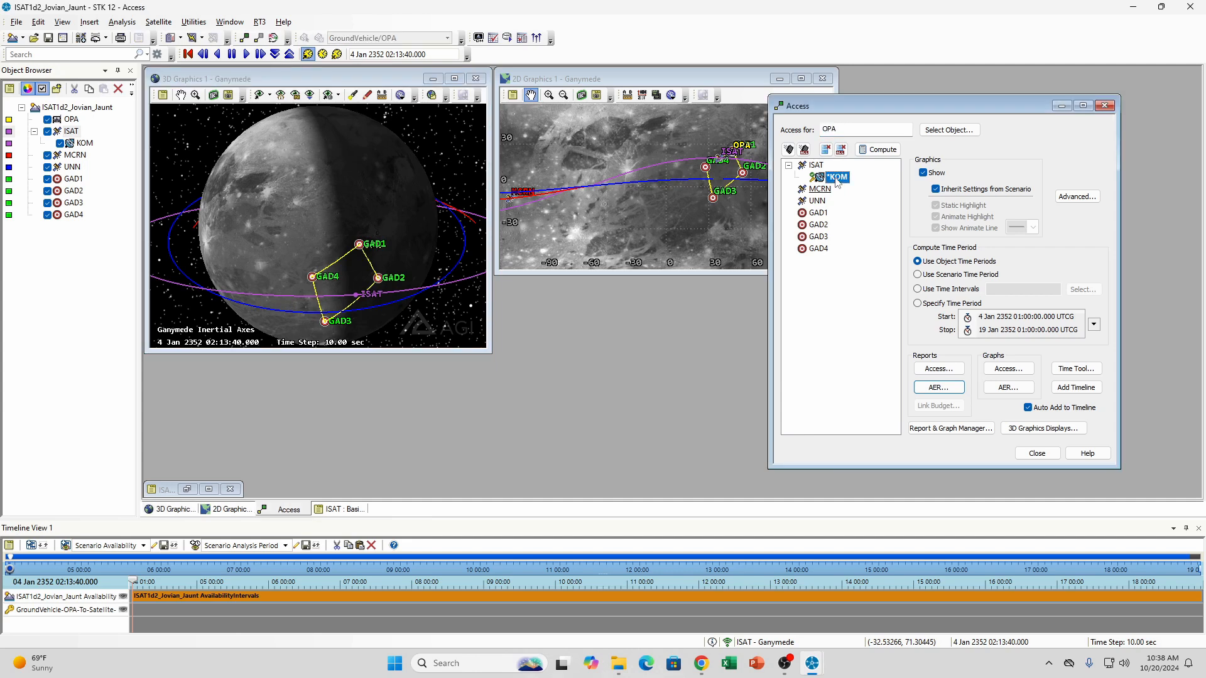
{"action": "left_click", "coordinate": [816, 166]}
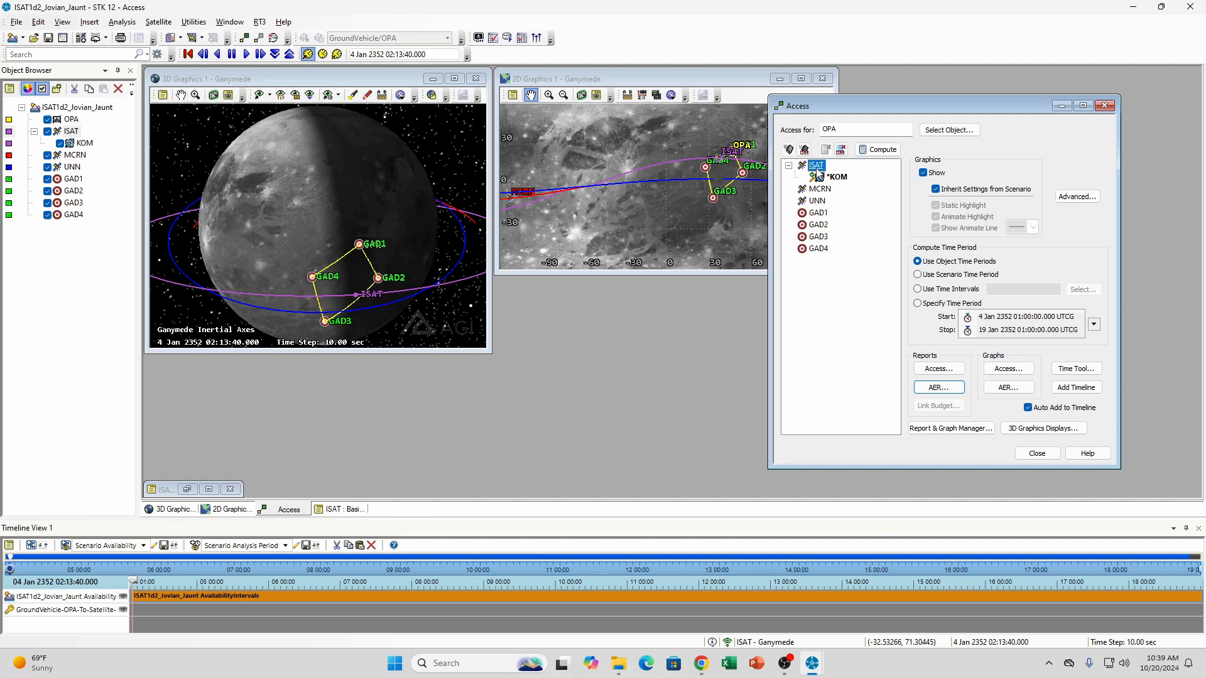
{"action": "left_click", "coordinate": [880, 149]}
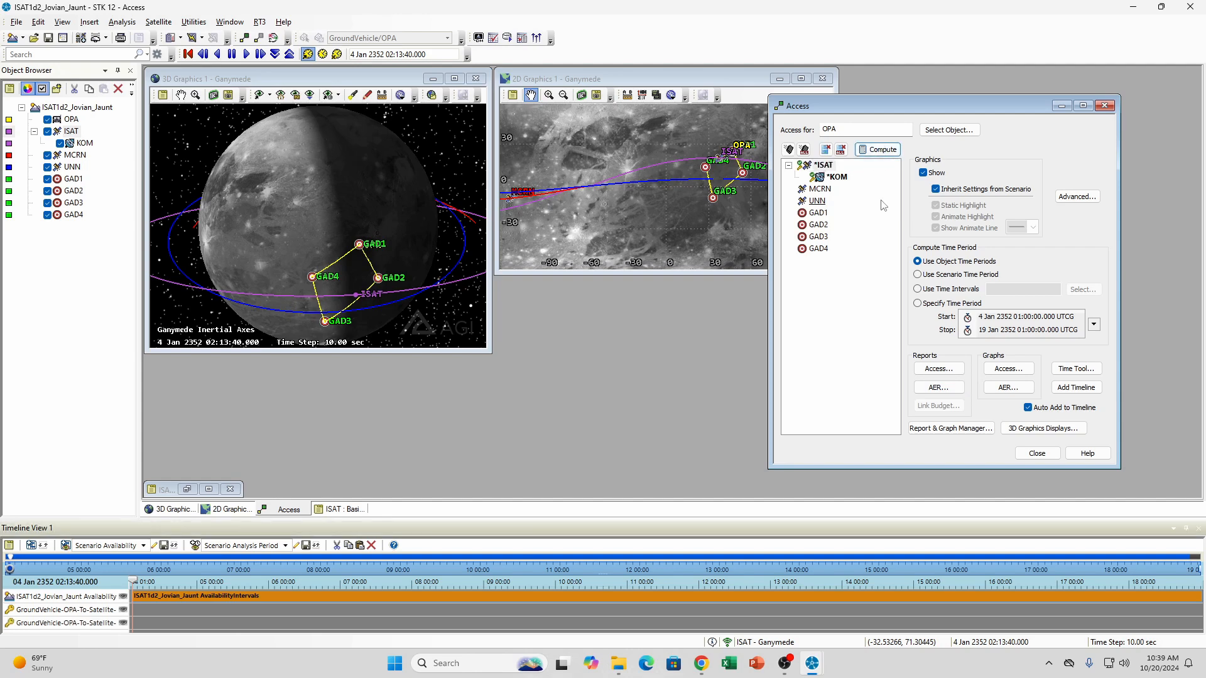
{"action": "left_click", "coordinate": [938, 369]}
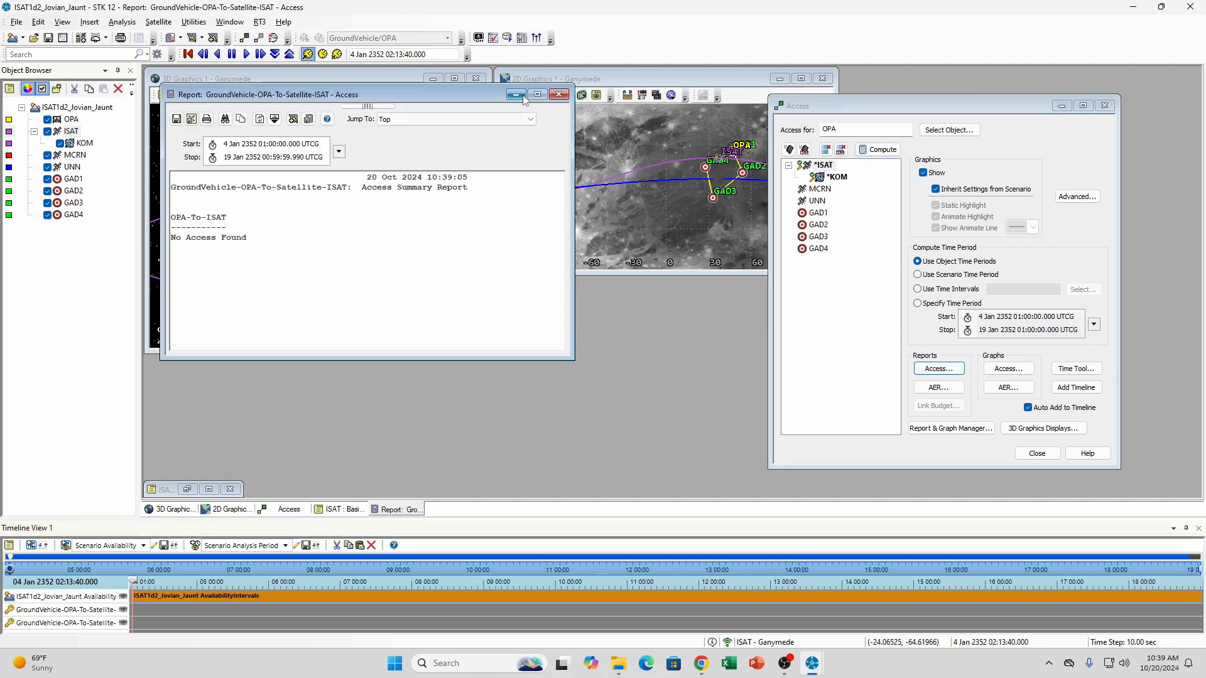
{"action": "left_click", "coordinate": [559, 94]}
{"action": "left_click", "coordinate": [939, 387]}
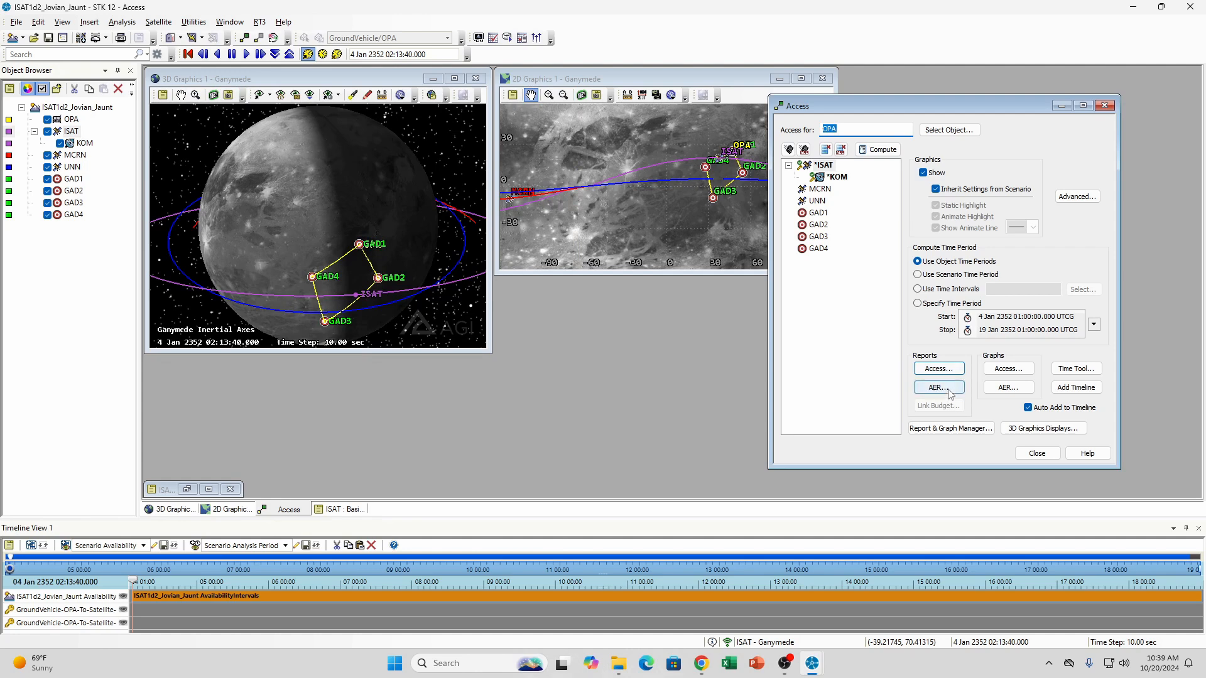
{"action": "left_click", "coordinate": [574, 110]}
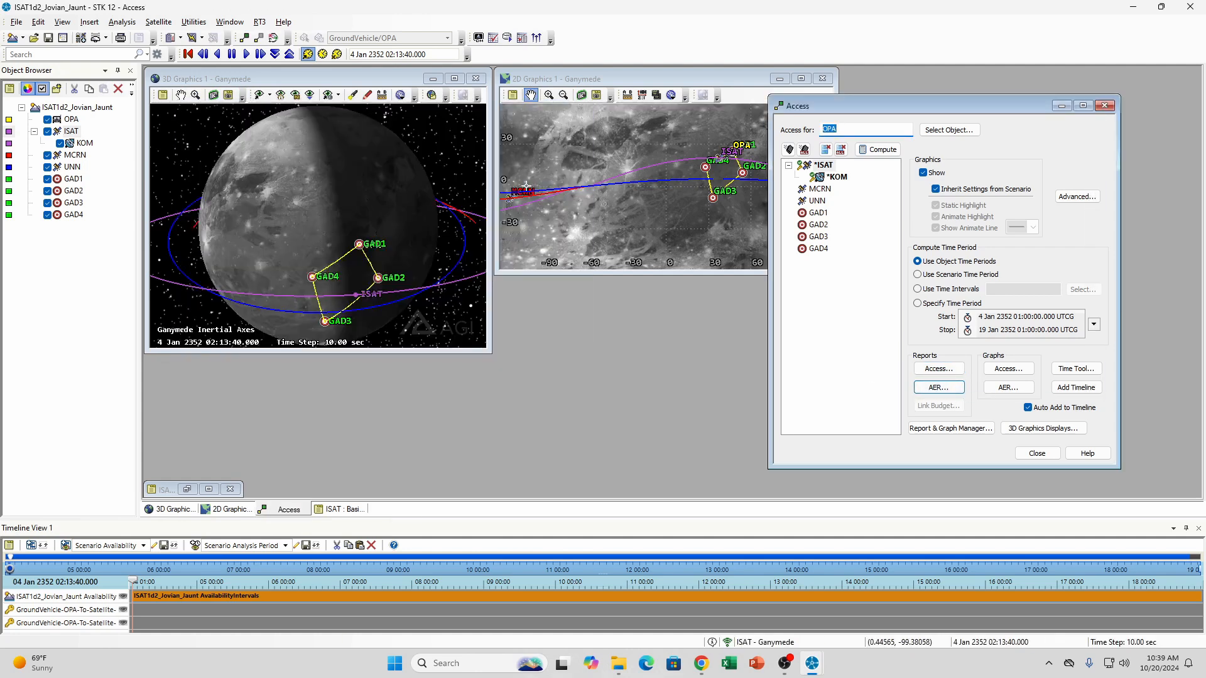
Disable the maximum range limit in ISAT's basic constraints, apply the change, and minimize the satellite's properties
{"action": "right_click", "coordinate": [73, 134]}
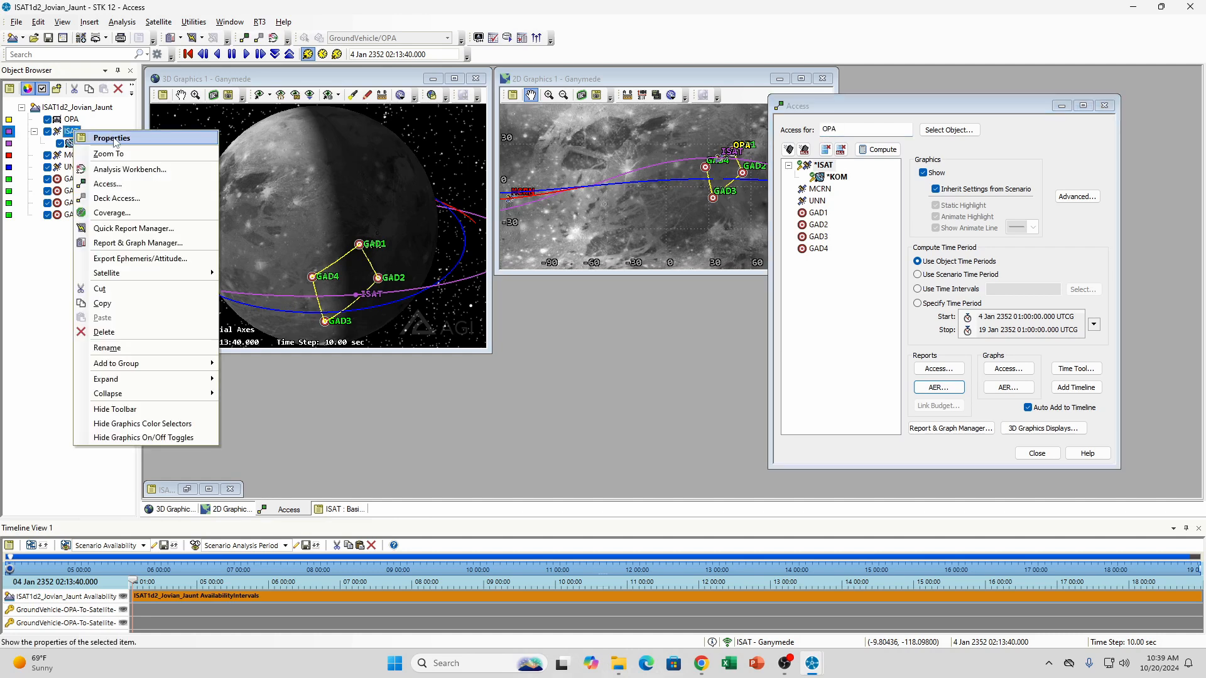
{"action": "left_click", "coordinate": [112, 138]}
{"action": "left_click", "coordinate": [187, 489]}
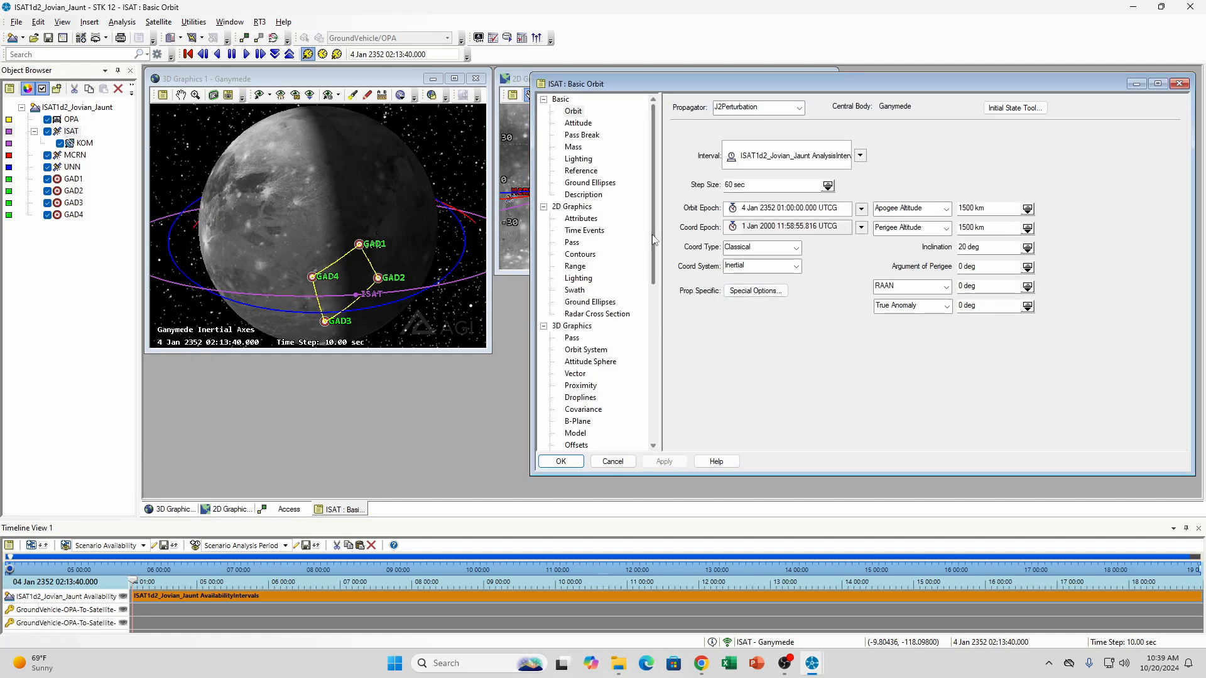
{"action": "left_click_drag", "start_coordinate": [653, 236], "coordinate": [648, 377]}
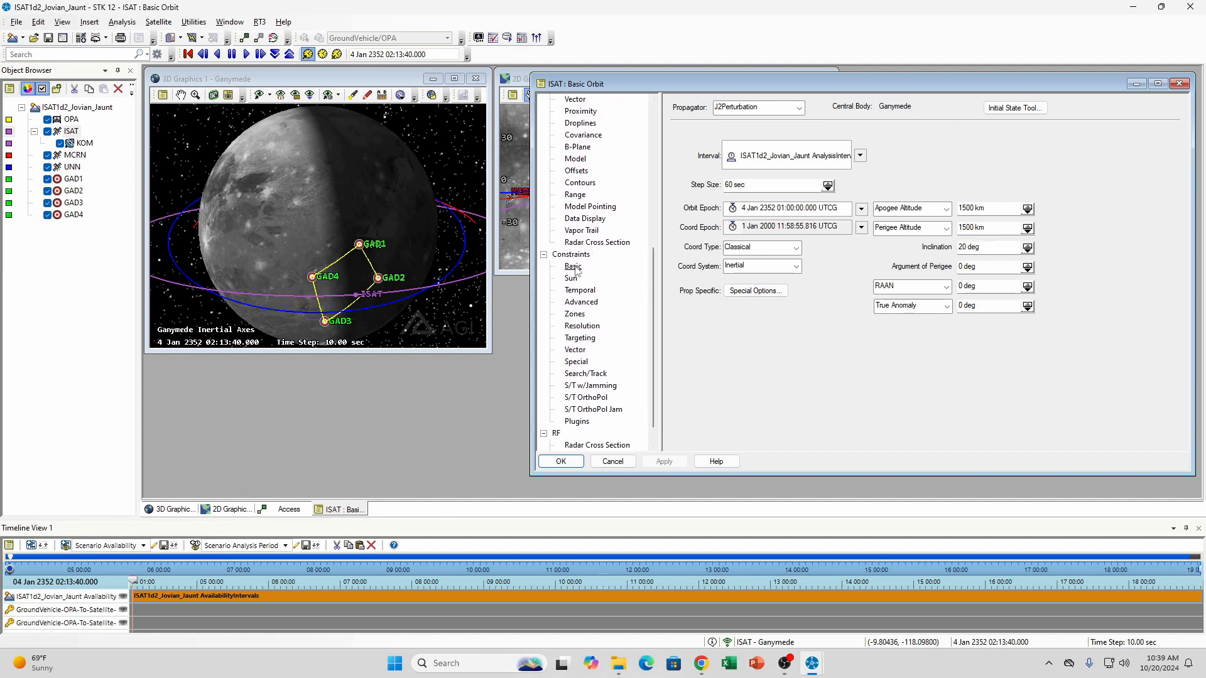
{"action": "left_click", "coordinate": [573, 267]}
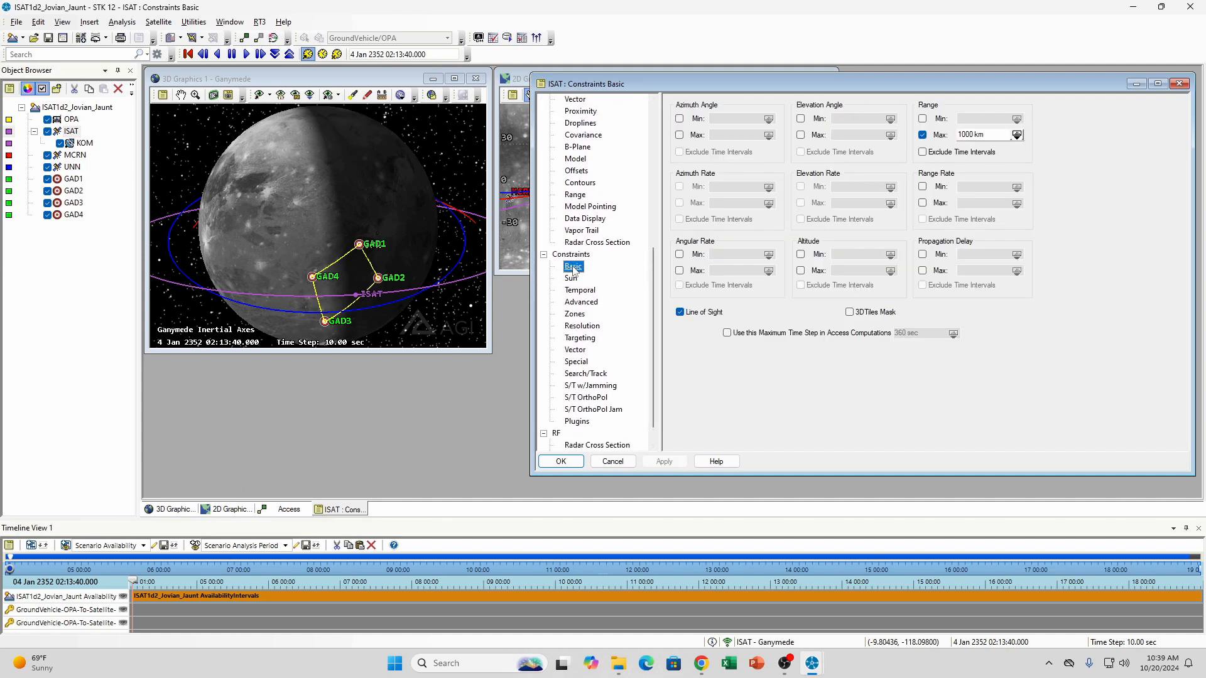
{"action": "left_click", "coordinate": [923, 135]}
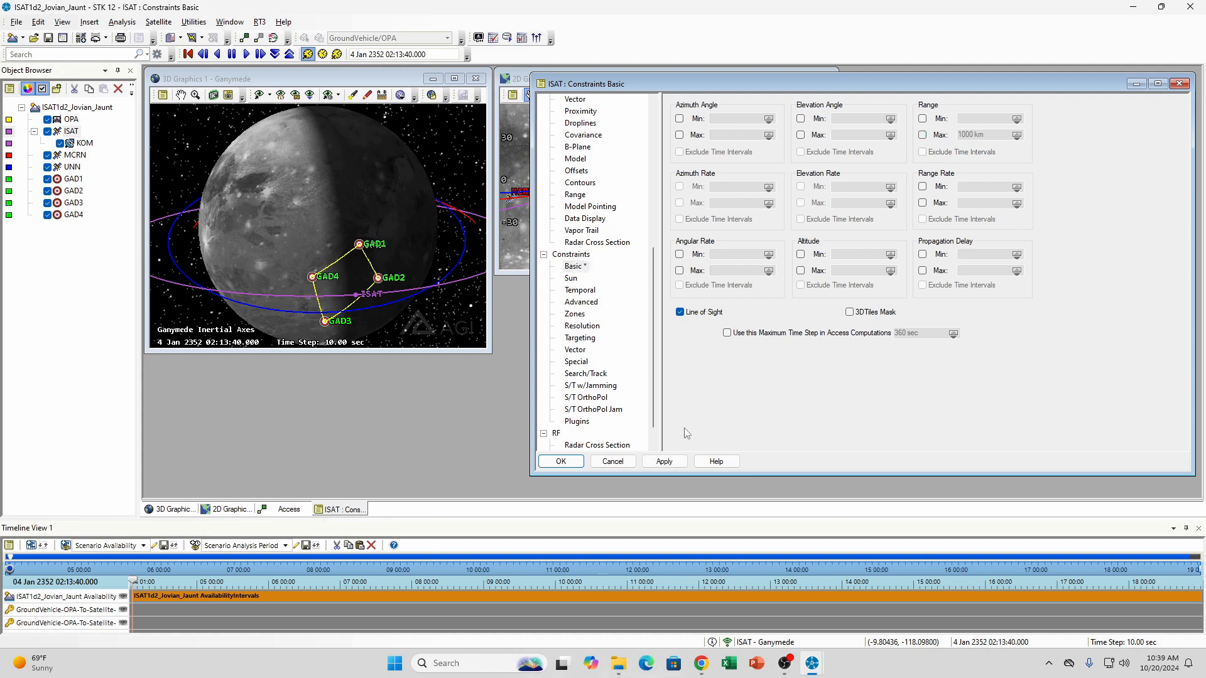
{"action": "left_click", "coordinate": [664, 461]}
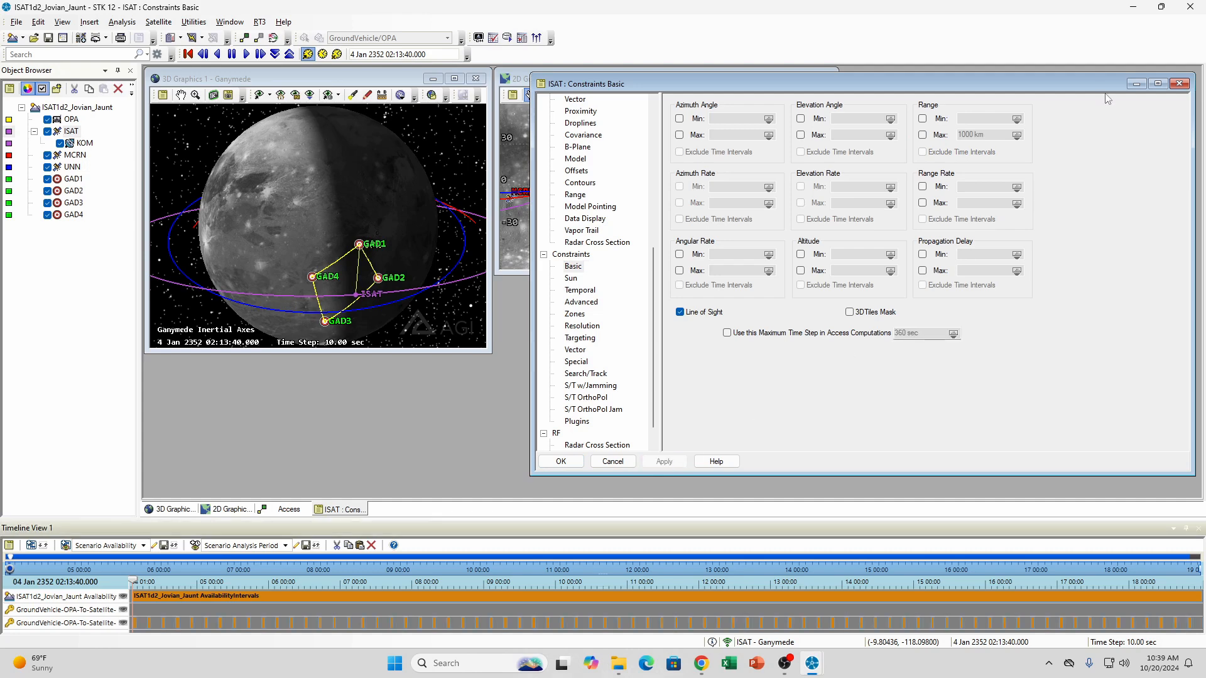
{"action": "left_click", "coordinate": [1135, 85]}
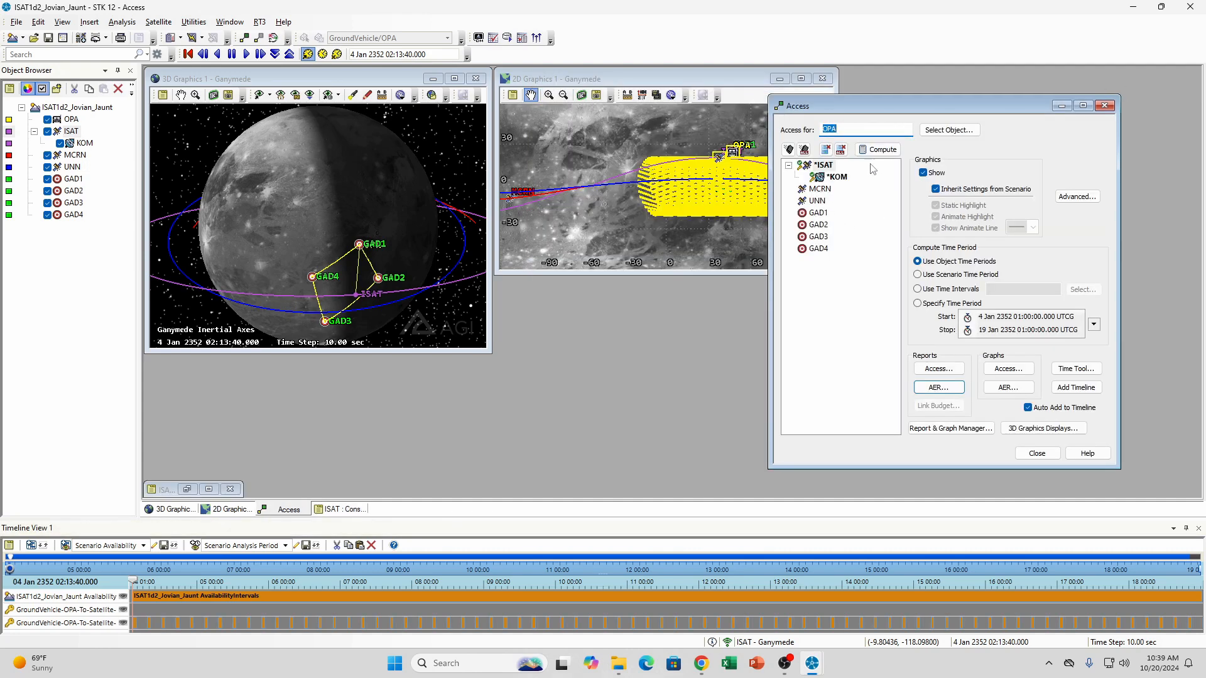
Generate the access report from OPA to ISAT, review the pass durations and summary statistics, and close the report
{"action": "left_click", "coordinate": [824, 165]}
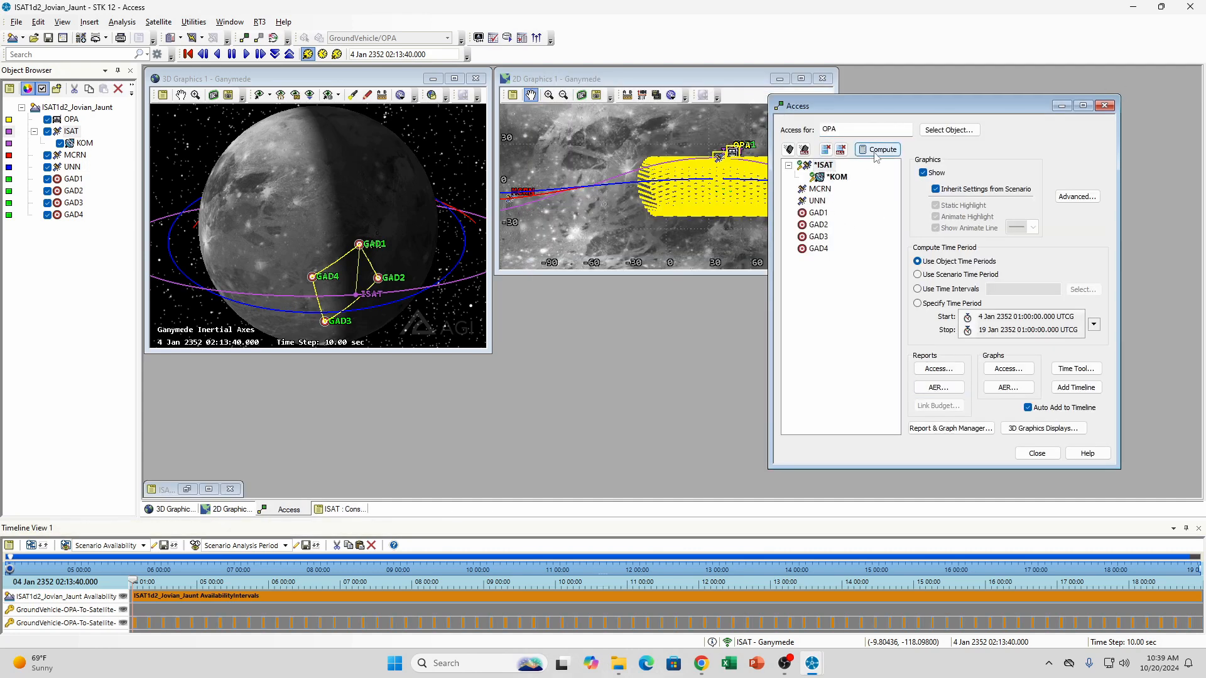
{"action": "left_click", "coordinate": [940, 369]}
{"action": "scroll", "coordinate": [455, 375], "scroll_direction": "down", "scroll_amount": 14}
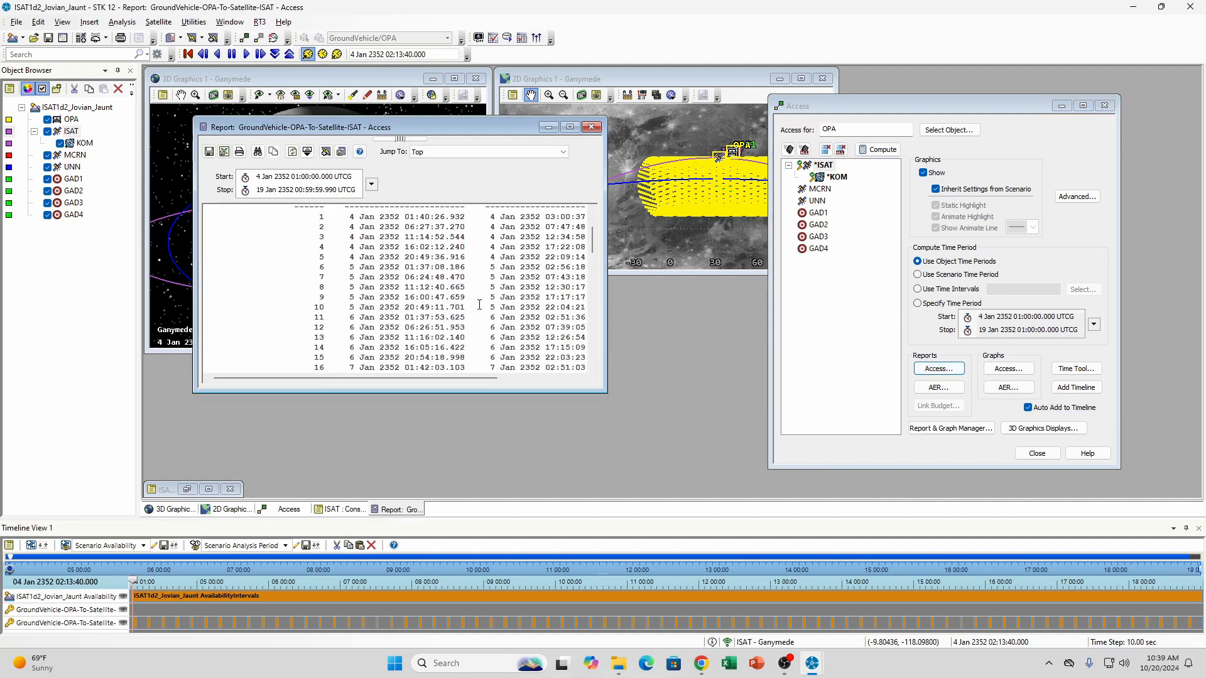
{"action": "left_click_drag", "start_coordinate": [455, 377], "coordinate": [533, 378]}
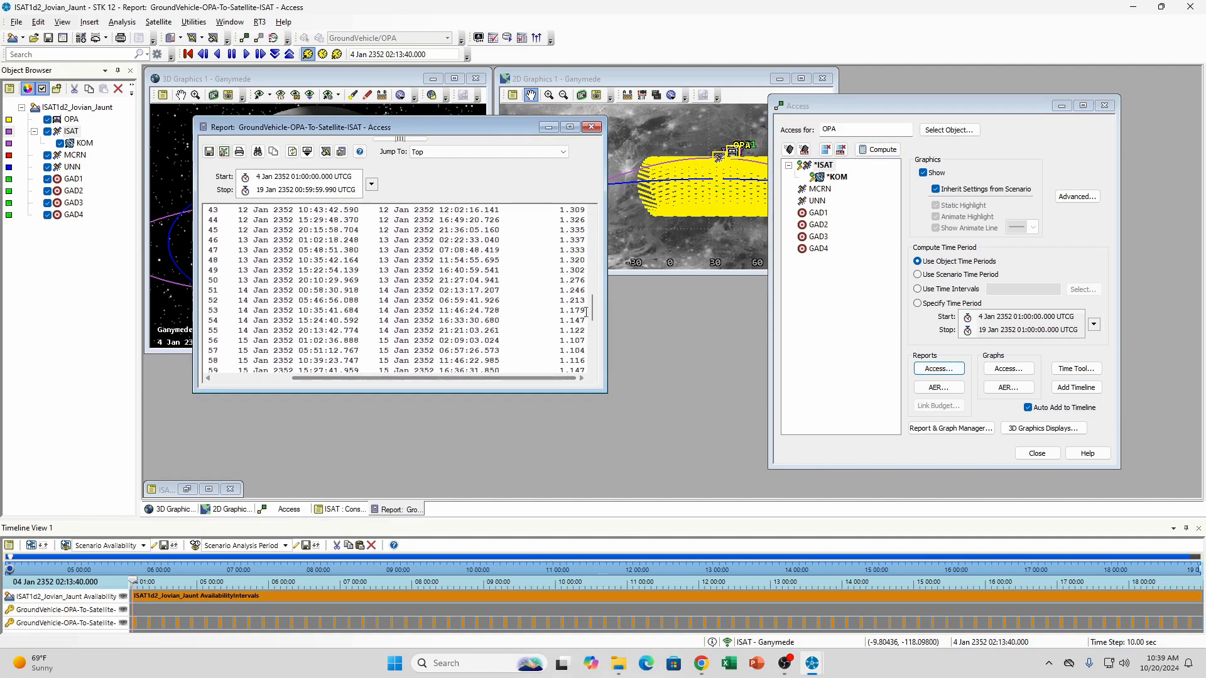
{"action": "scroll", "coordinate": [593, 376], "scroll_direction": "down", "scroll_amount": 5}
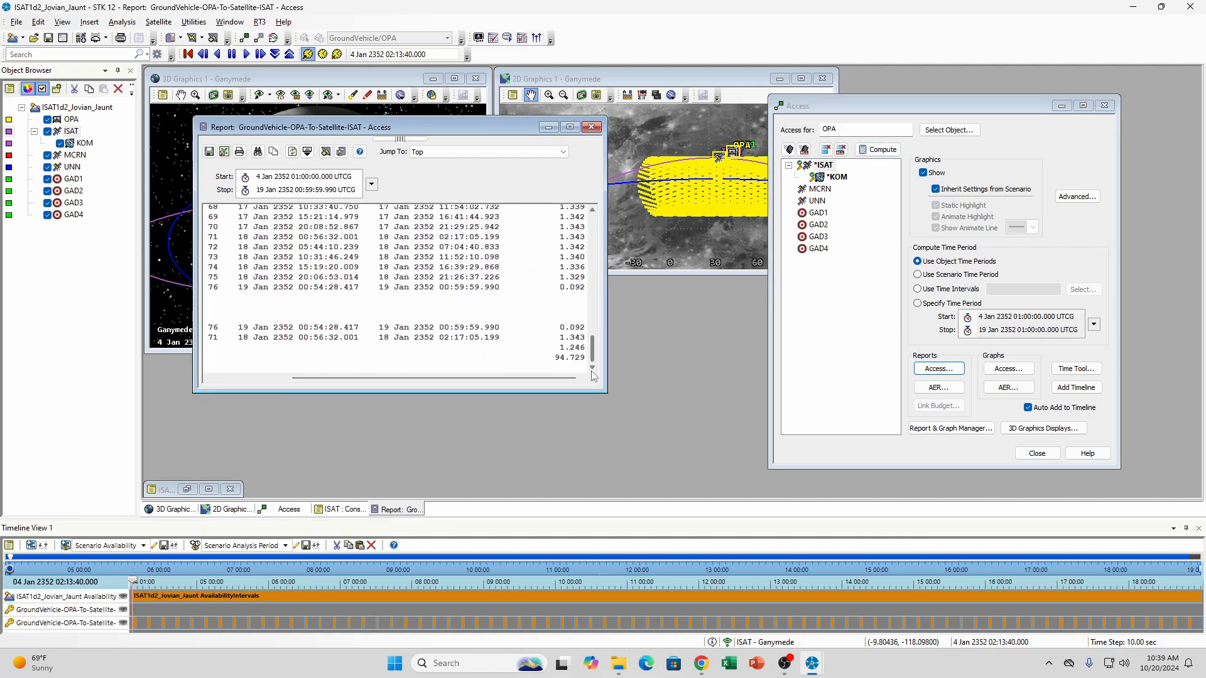
{"action": "left_click", "coordinate": [591, 127]}
Generate the AER report from OPA to ISAT and examine how the range changes during the first pass
{"action": "left_click", "coordinate": [938, 387]}
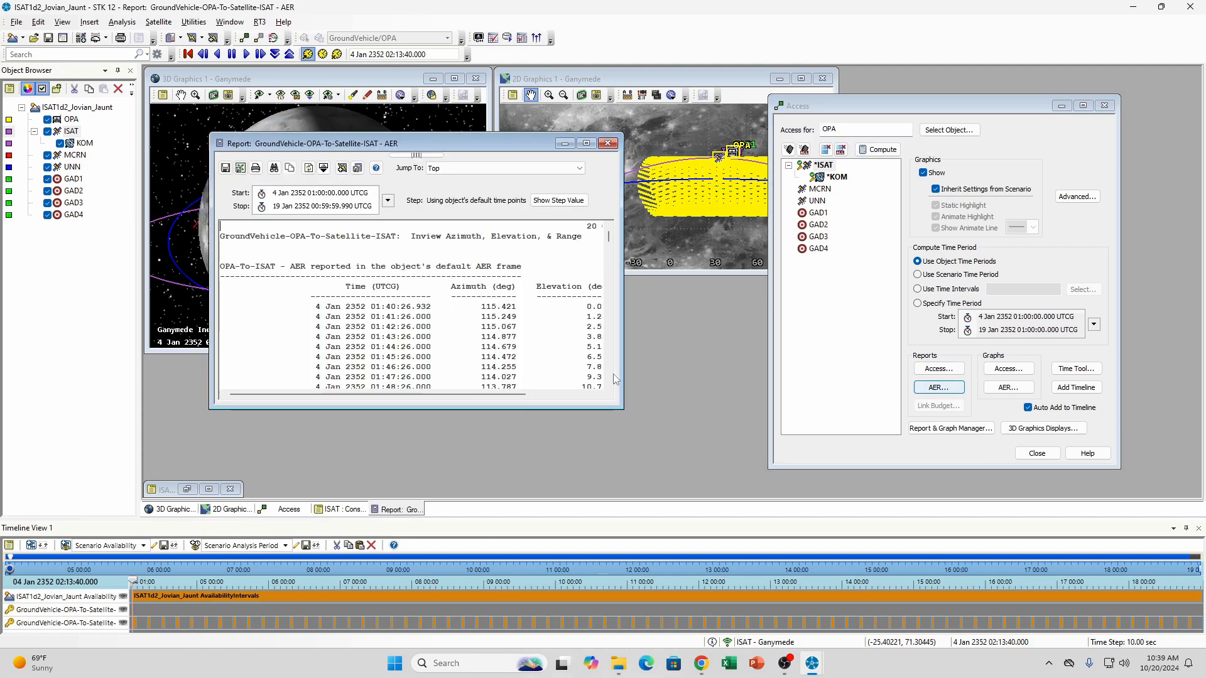
{"action": "left_click_drag", "start_coordinate": [435, 394], "coordinate": [505, 395]}
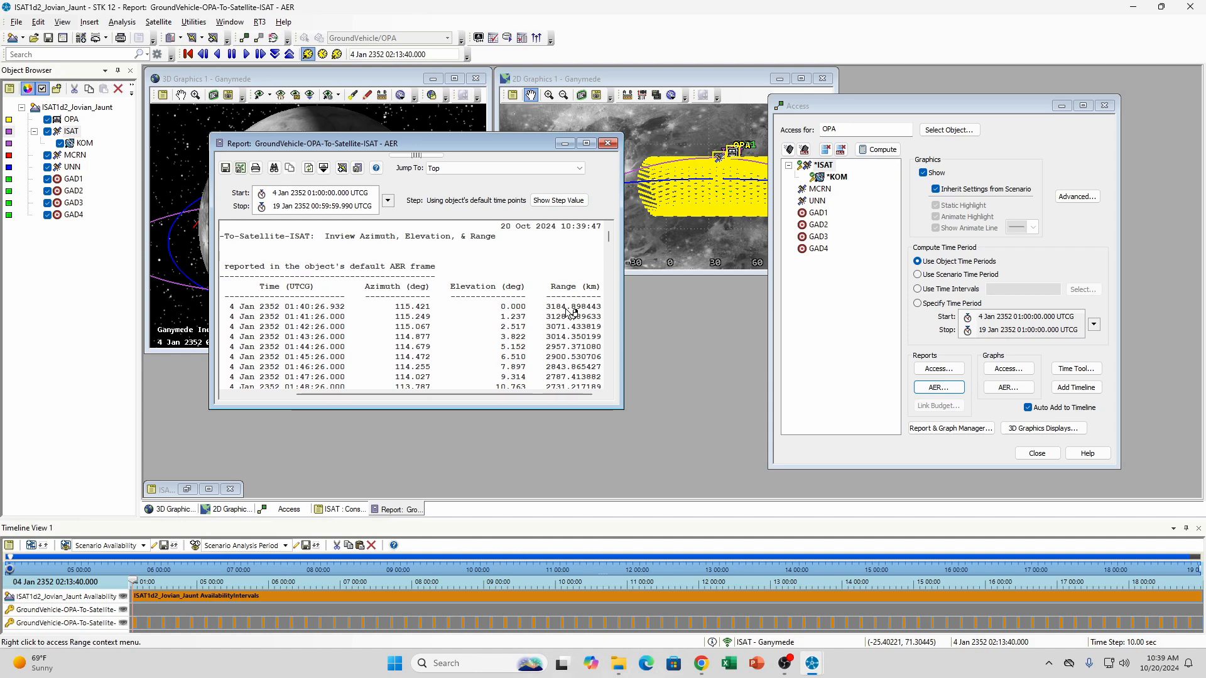
{"action": "scroll", "coordinate": [562, 312], "scroll_direction": "down", "scroll_amount": 6}
{"action": "scroll", "coordinate": [568, 312], "scroll_direction": "down", "scroll_amount": 13}
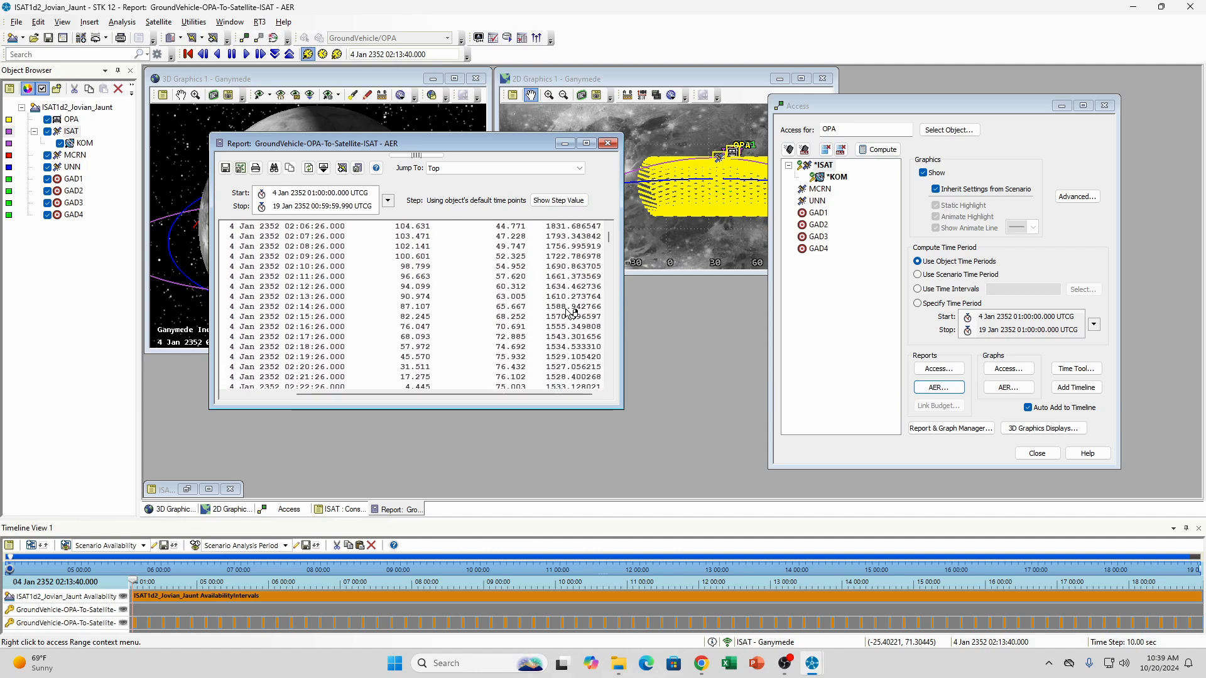
{"action": "scroll", "coordinate": [569, 313], "scroll_direction": "down", "scroll_amount": 10}
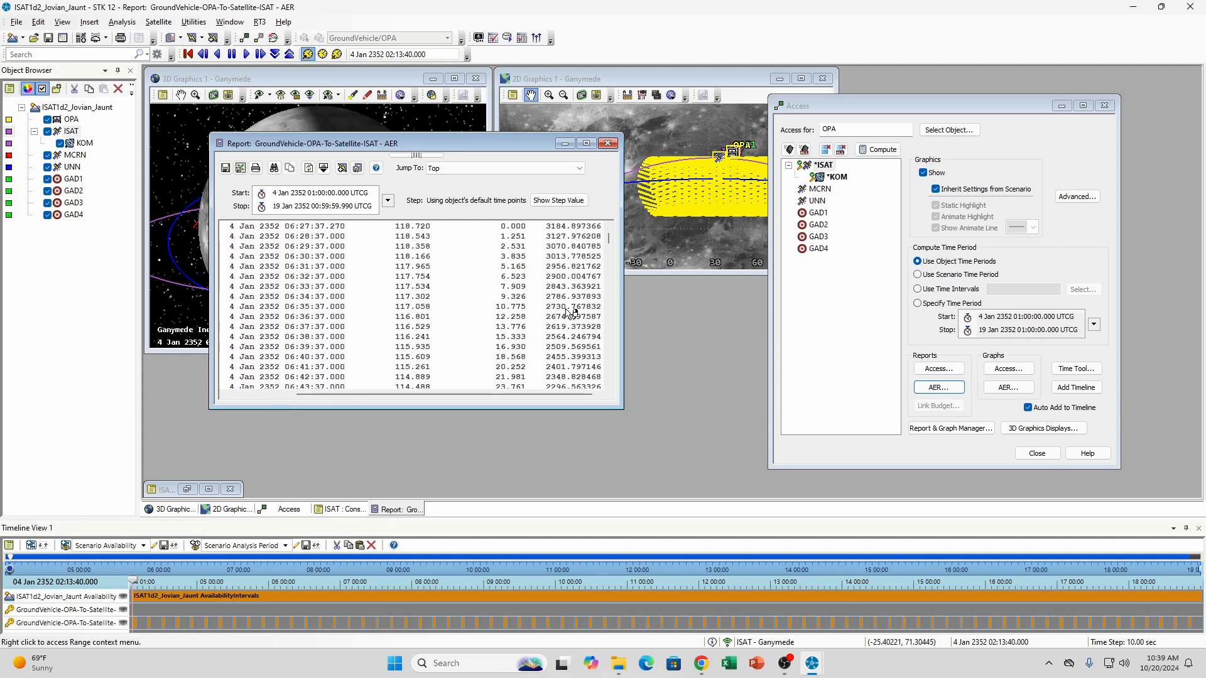
{"action": "scroll", "coordinate": [566, 314], "scroll_direction": "up", "scroll_amount": 4}
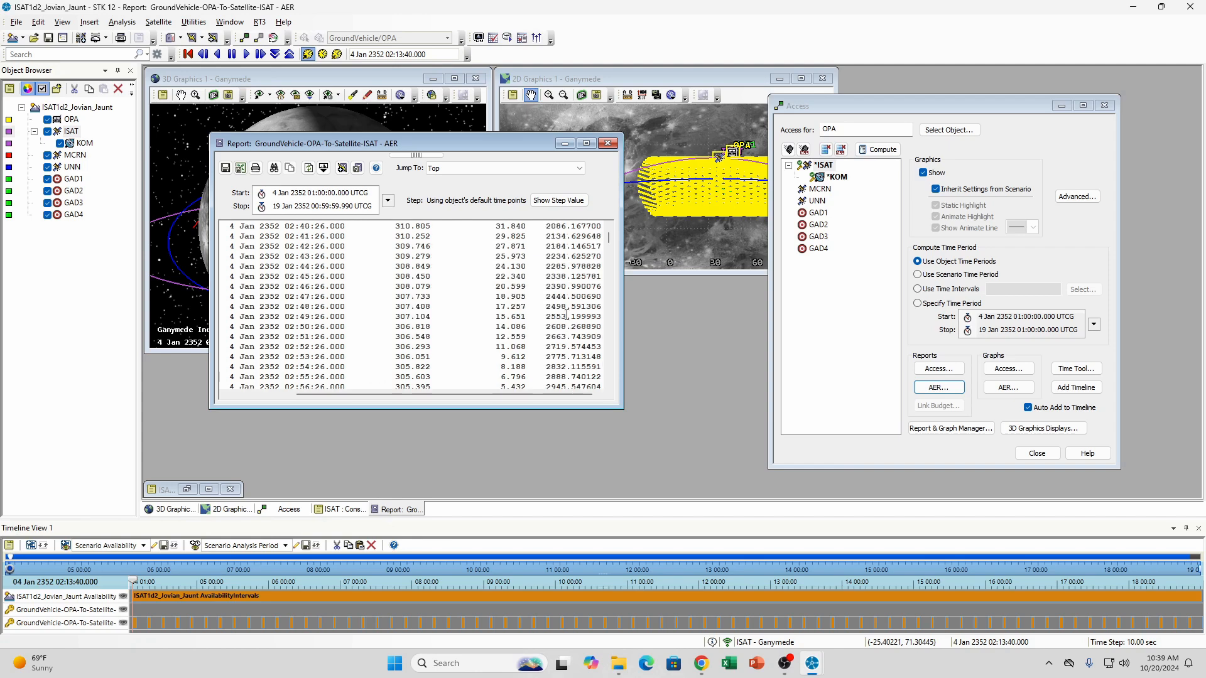
Reposition the AER report and compare the first pass's minimum and maximum range statistics with the KOM sensor in mind
{"action": "left_click_drag", "start_coordinate": [476, 144], "coordinate": [557, 142]}
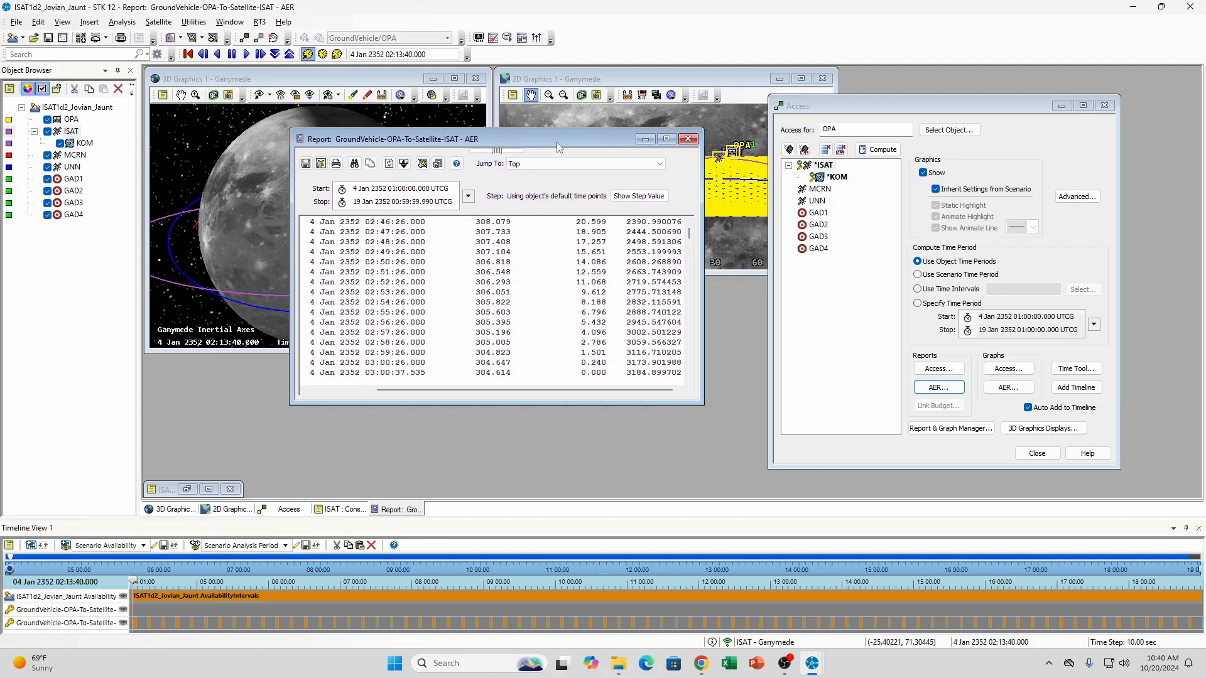
{"action": "scroll", "coordinate": [611, 320], "scroll_direction": "down", "scroll_amount": 3}
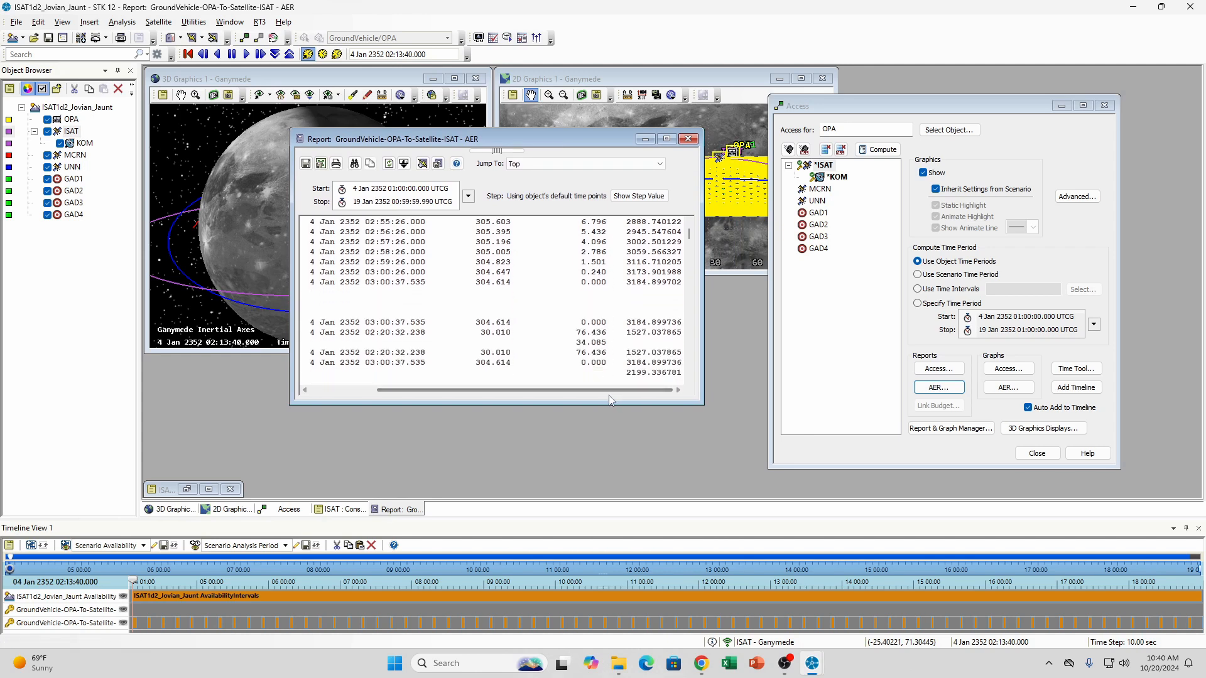
{"action": "left_click_drag", "start_coordinate": [608, 389], "coordinate": [631, 399]}
{"action": "scroll", "coordinate": [642, 295], "scroll_direction": "up", "scroll_amount": 6}
{"action": "scroll", "coordinate": [642, 295], "scroll_direction": "down", "scroll_amount": 10}
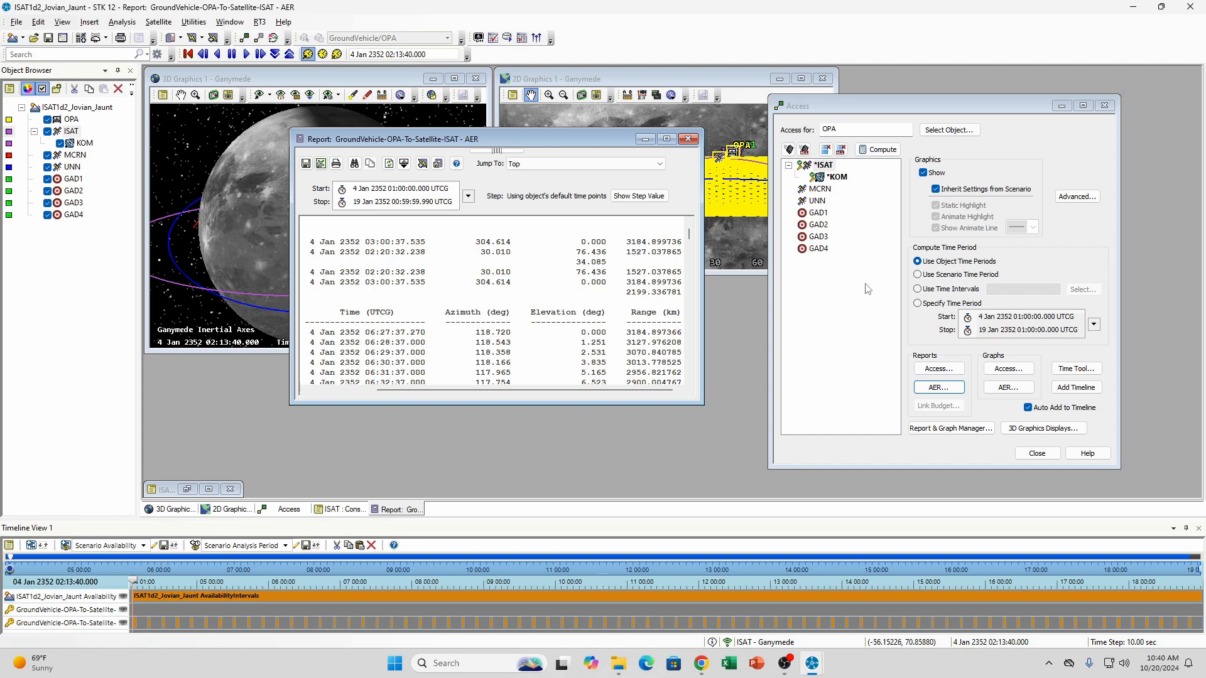
{"action": "left_click", "coordinate": [836, 178]}
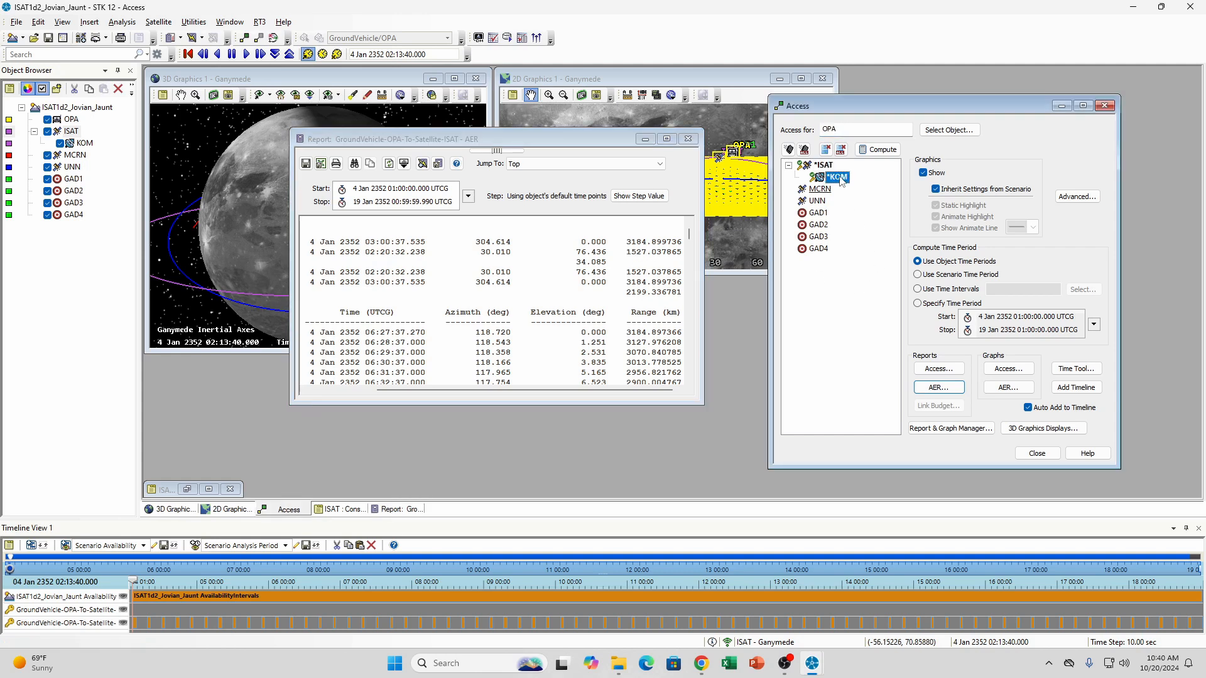
{"action": "left_click", "coordinate": [647, 255]}
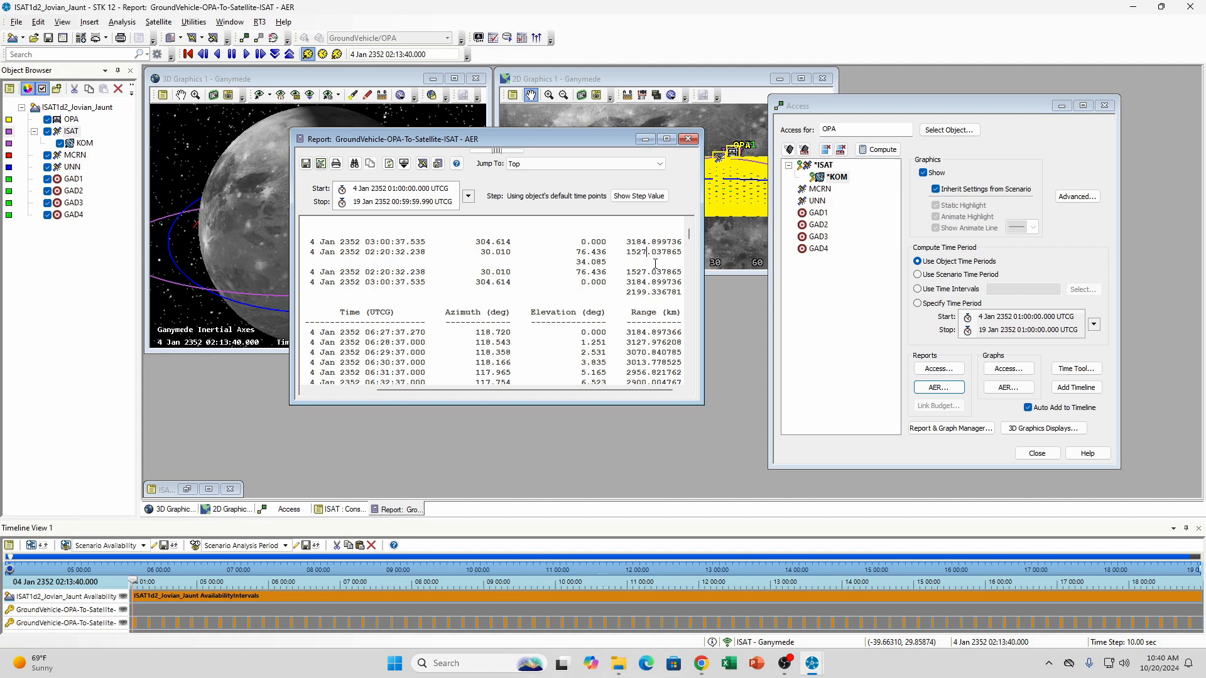
{"action": "left_click", "coordinate": [841, 179]}
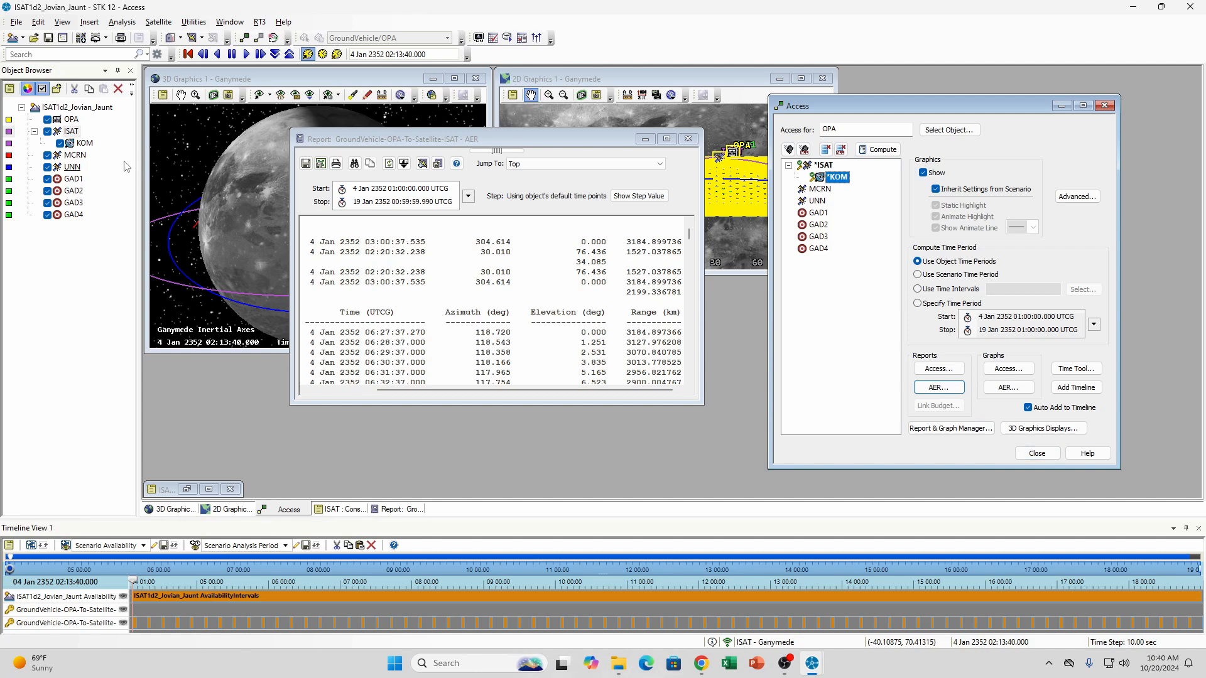
Set ISAT's apogee and perigee altitudes to 1000 km, apply the orbit, and minimize the satellite's properties
{"action": "left_click", "coordinate": [187, 489]}
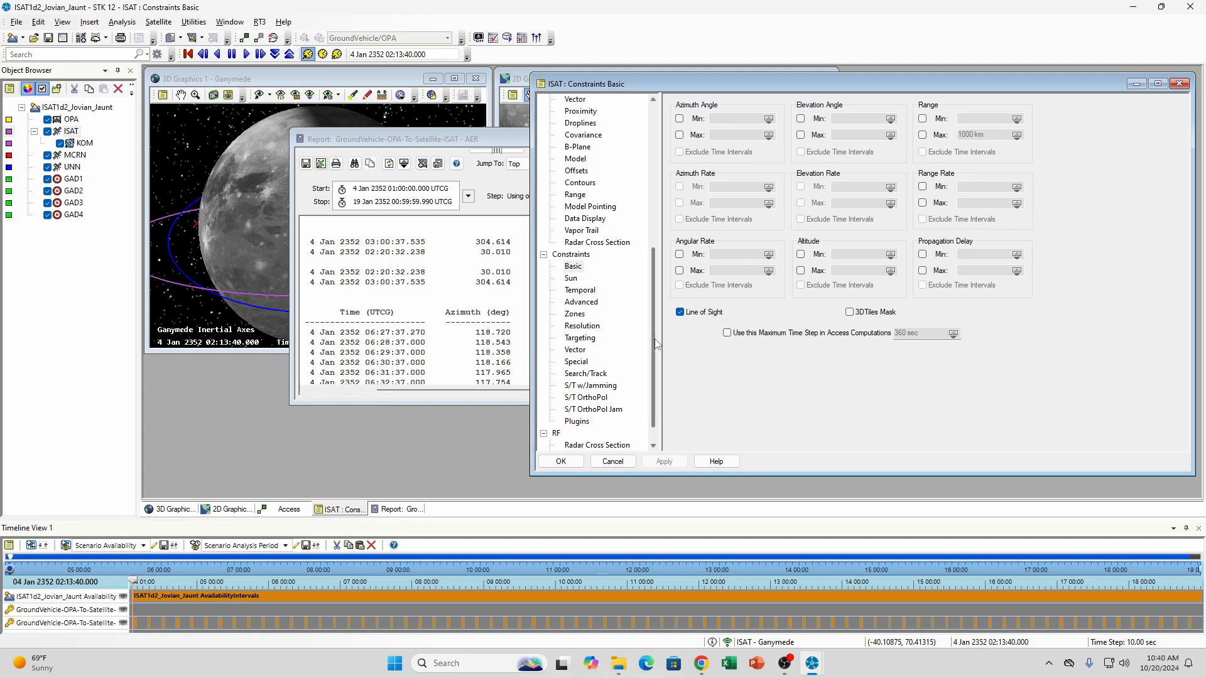
{"action": "left_click_drag", "start_coordinate": [657, 344], "coordinate": [656, 189]}
{"action": "left_click", "coordinate": [576, 113]}
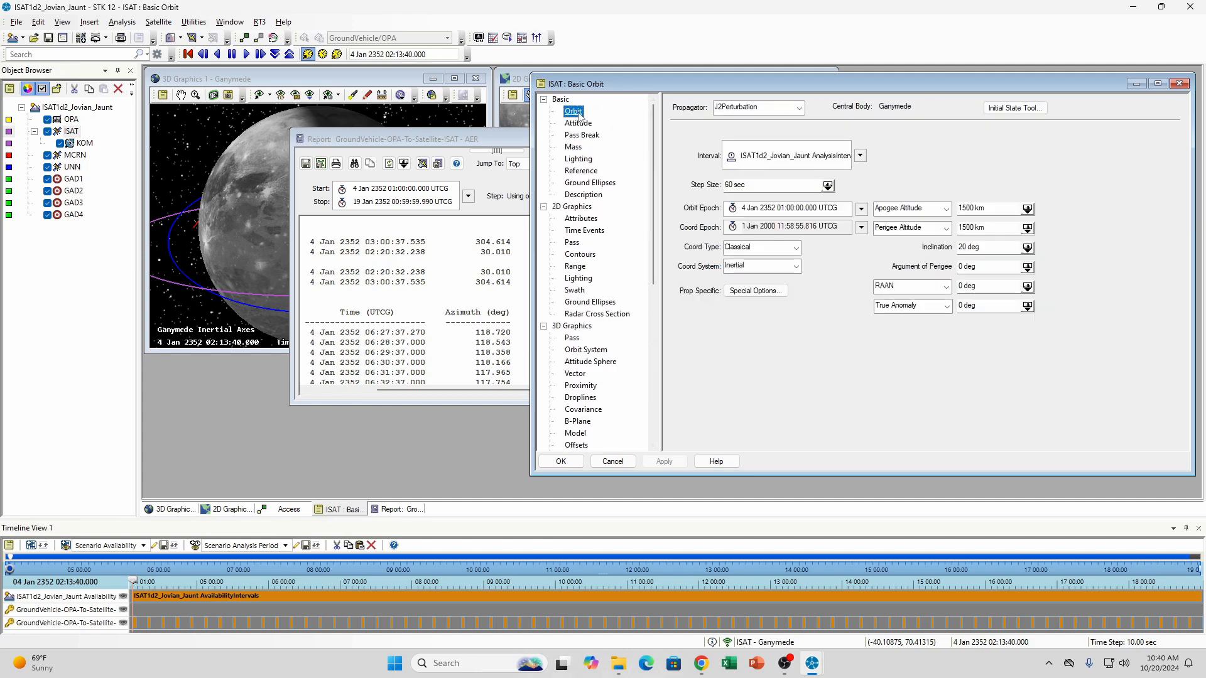
{"action": "left_click_drag", "start_coordinate": [967, 209], "coordinate": [947, 212]}
{"action": "type", "text": "10"}
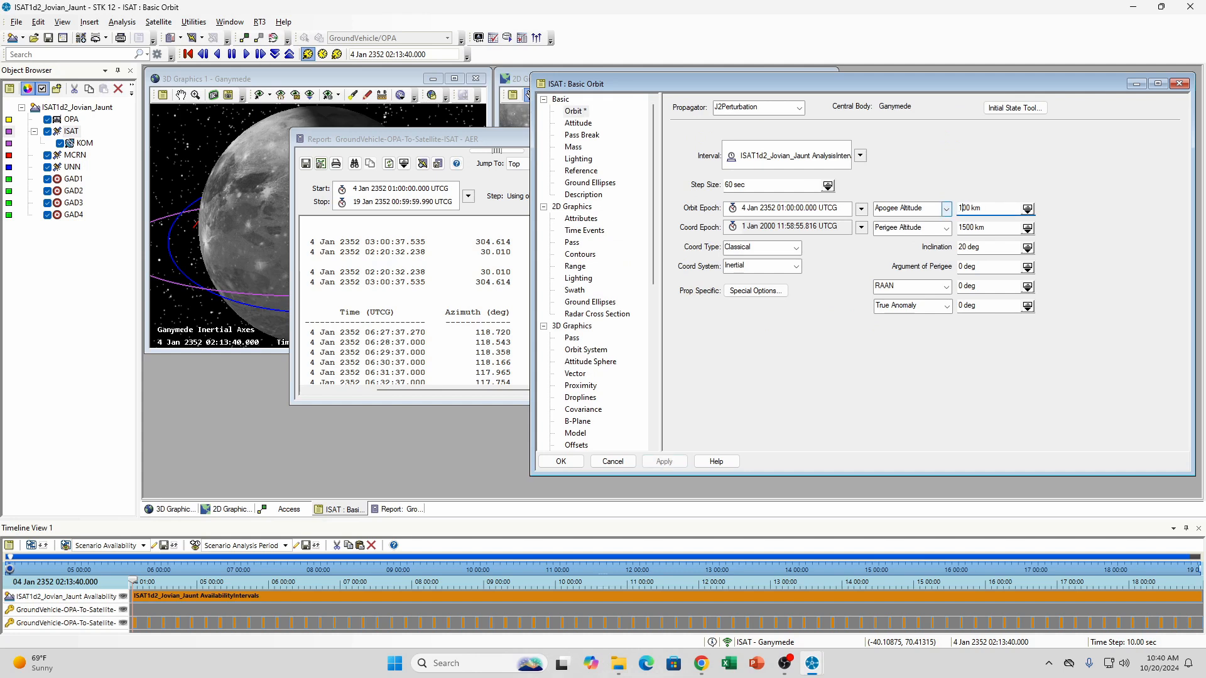
{"action": "left_click_drag", "start_coordinate": [966, 227], "coordinate": [956, 228]}
{"action": "type", "text": "10"}
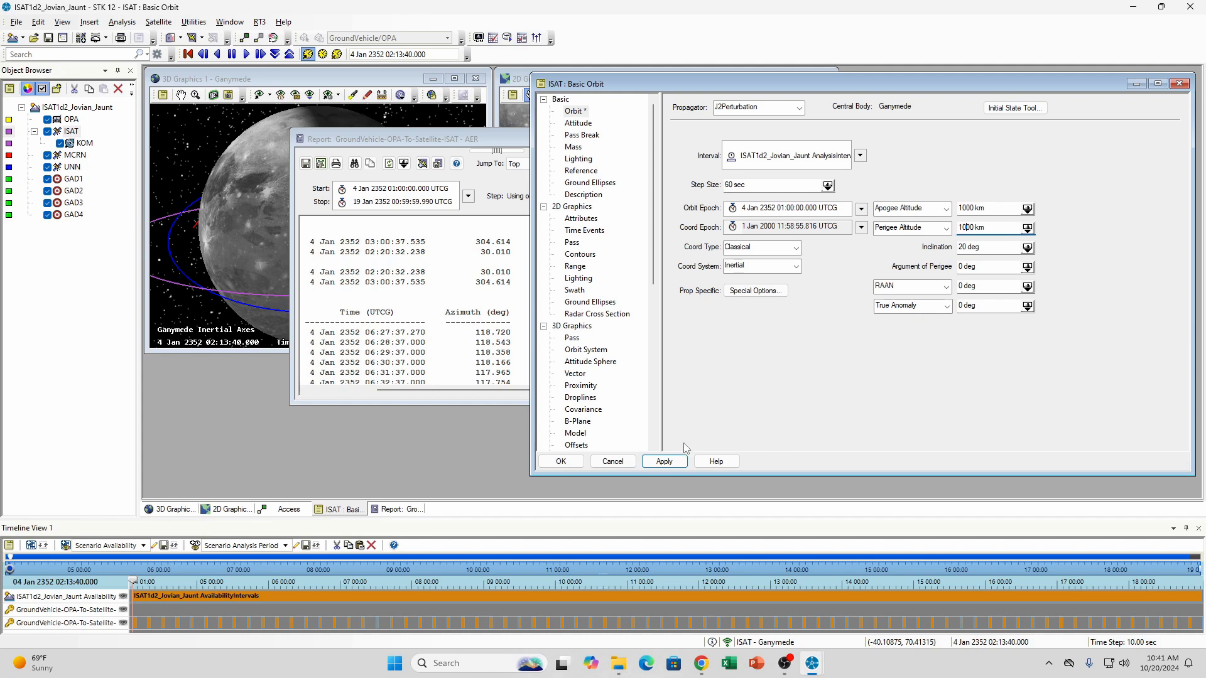
{"action": "left_click", "coordinate": [660, 463]}
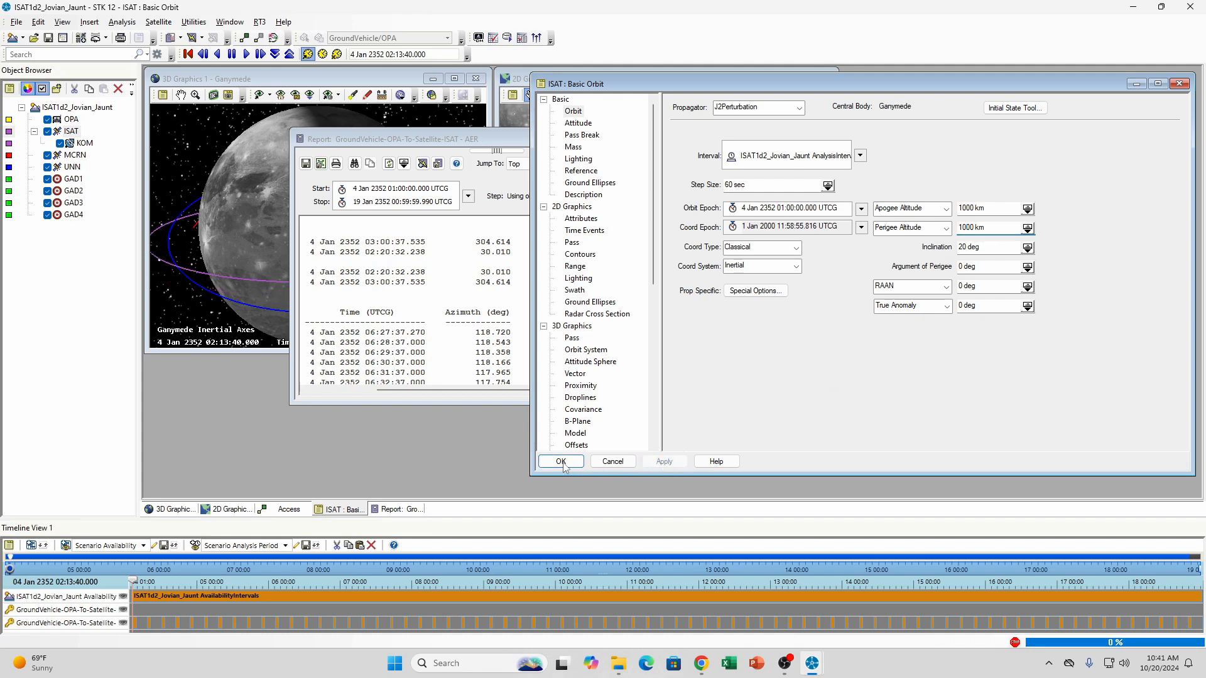
{"action": "left_click", "coordinate": [1136, 84]}
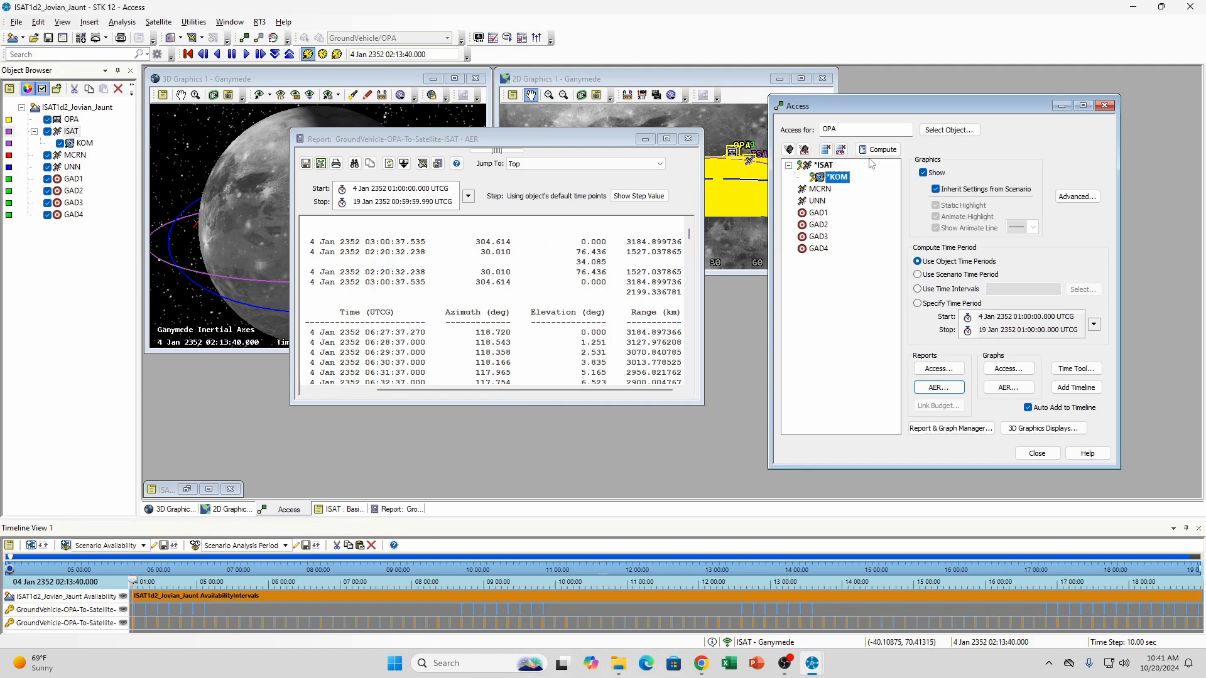
Refresh the OPA-to-ISAT AER report for the changed orbit and examine the first pass's range values and statistics
{"action": "left_click", "coordinate": [389, 163]}
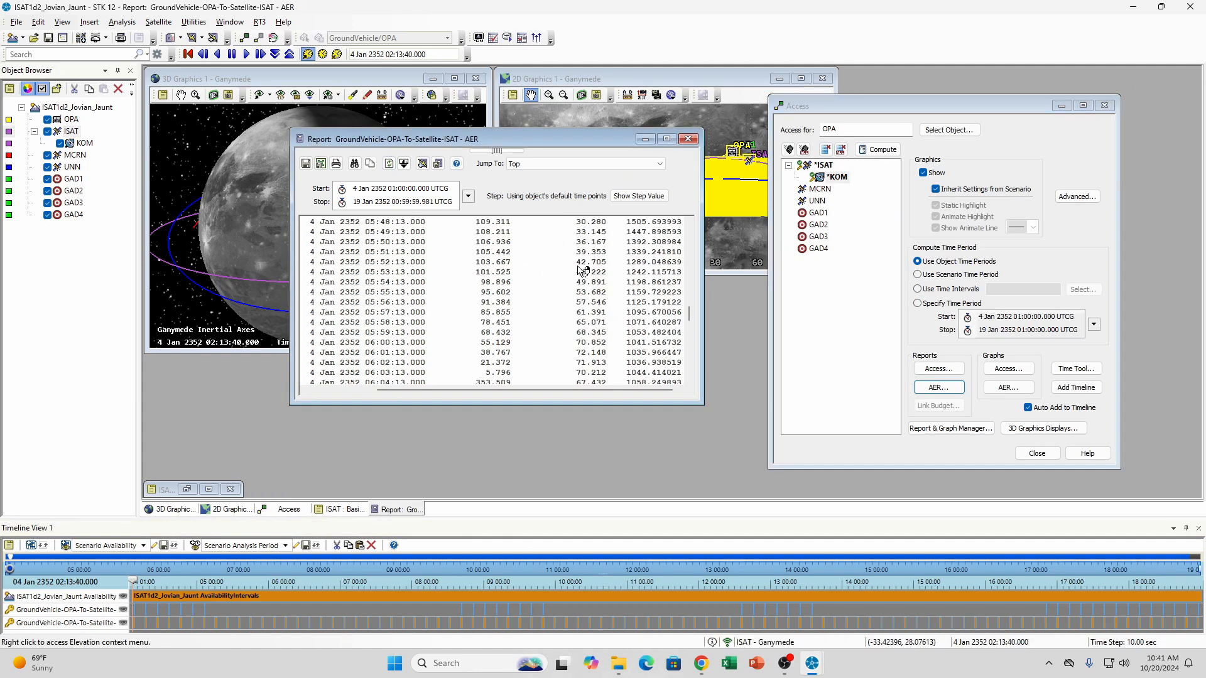
{"action": "scroll", "coordinate": [614, 261], "scroll_direction": "up", "scroll_amount": 15}
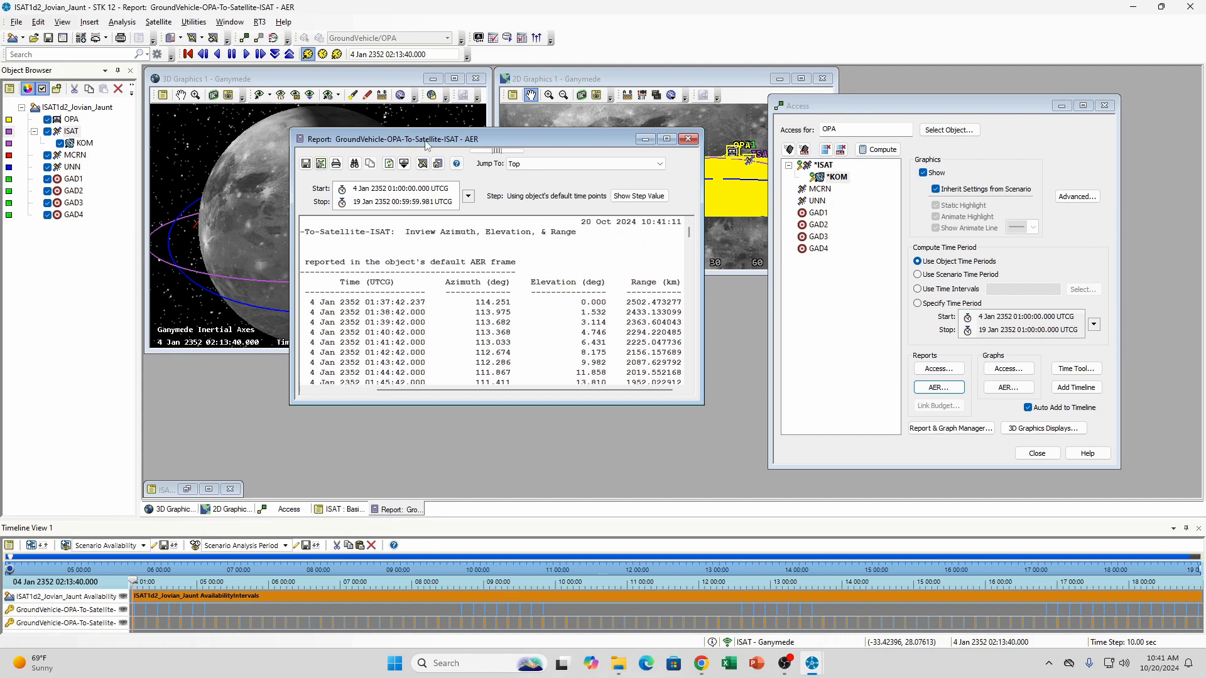
{"action": "scroll", "coordinate": [637, 300], "scroll_direction": "down", "scroll_amount": 14}
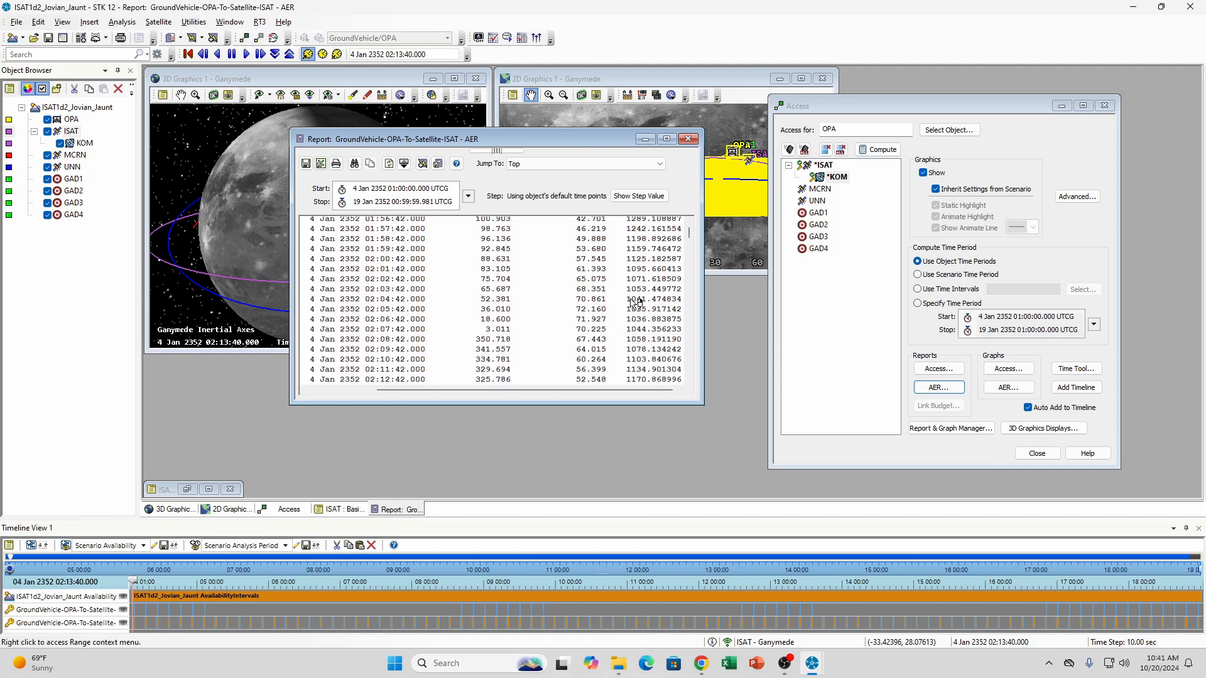
{"action": "scroll", "coordinate": [637, 300], "scroll_direction": "down", "scroll_amount": 10}
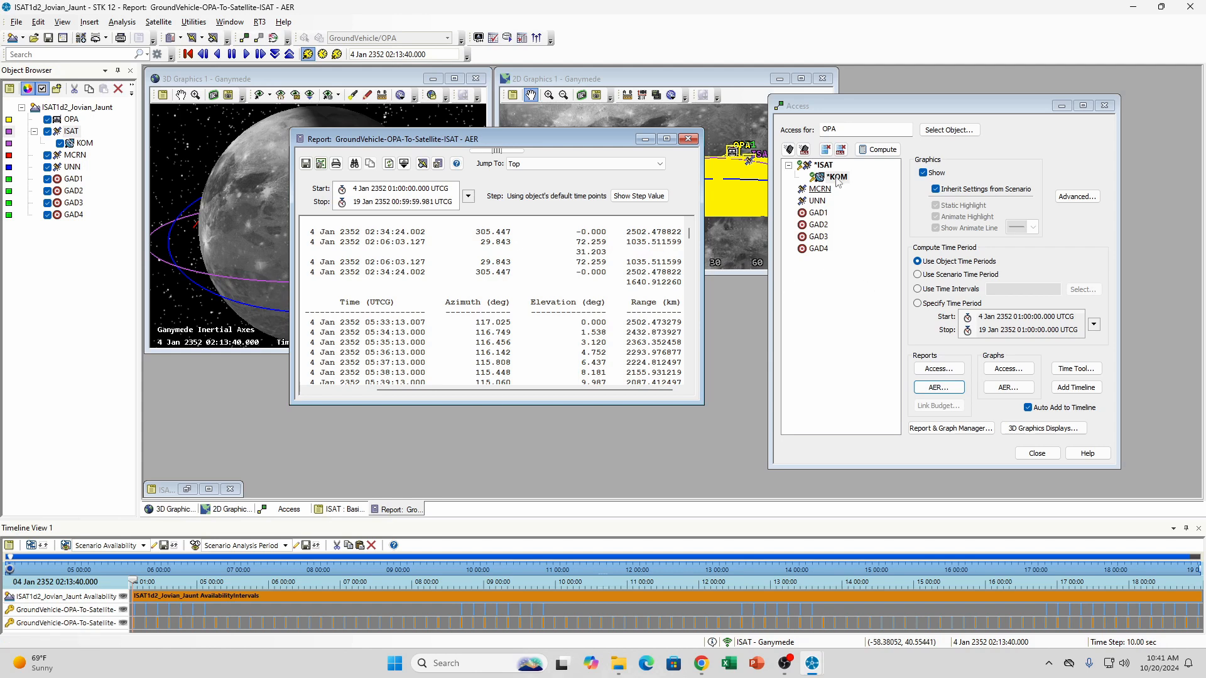
{"action": "scroll", "coordinate": [645, 295], "scroll_direction": "up", "scroll_amount": 10}
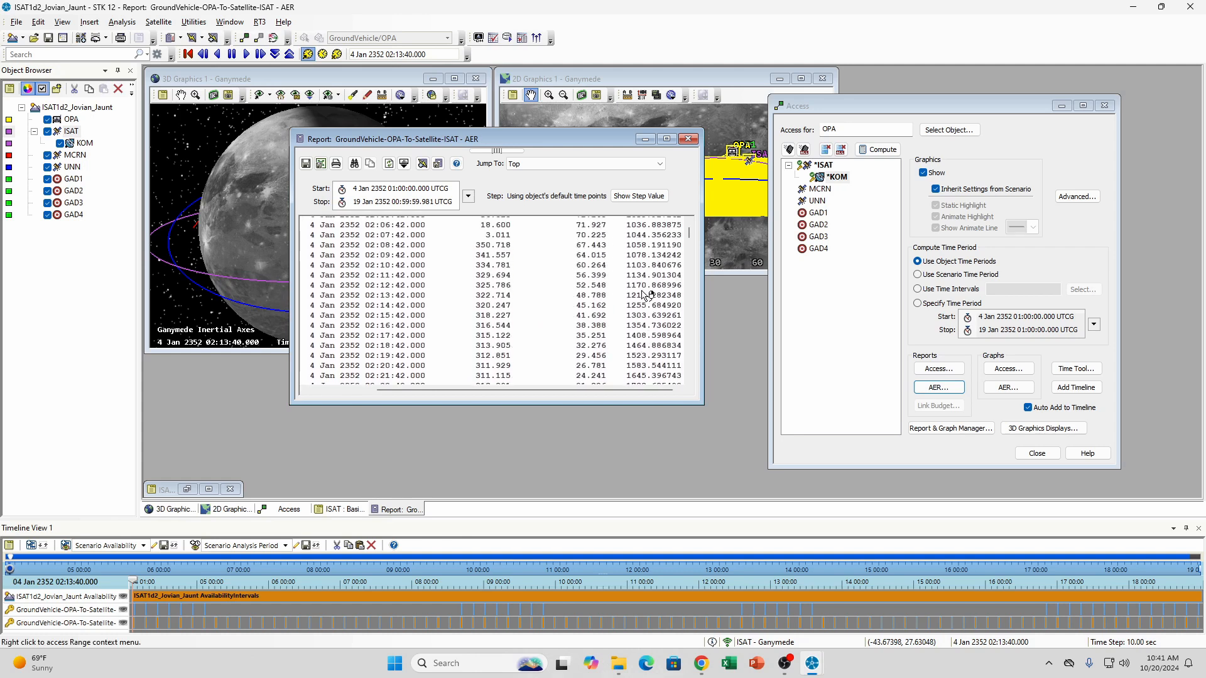
{"action": "scroll", "coordinate": [644, 295], "scroll_direction": "up", "scroll_amount": 3}
{"action": "scroll", "coordinate": [650, 259], "scroll_direction": "up", "scroll_amount": 1}
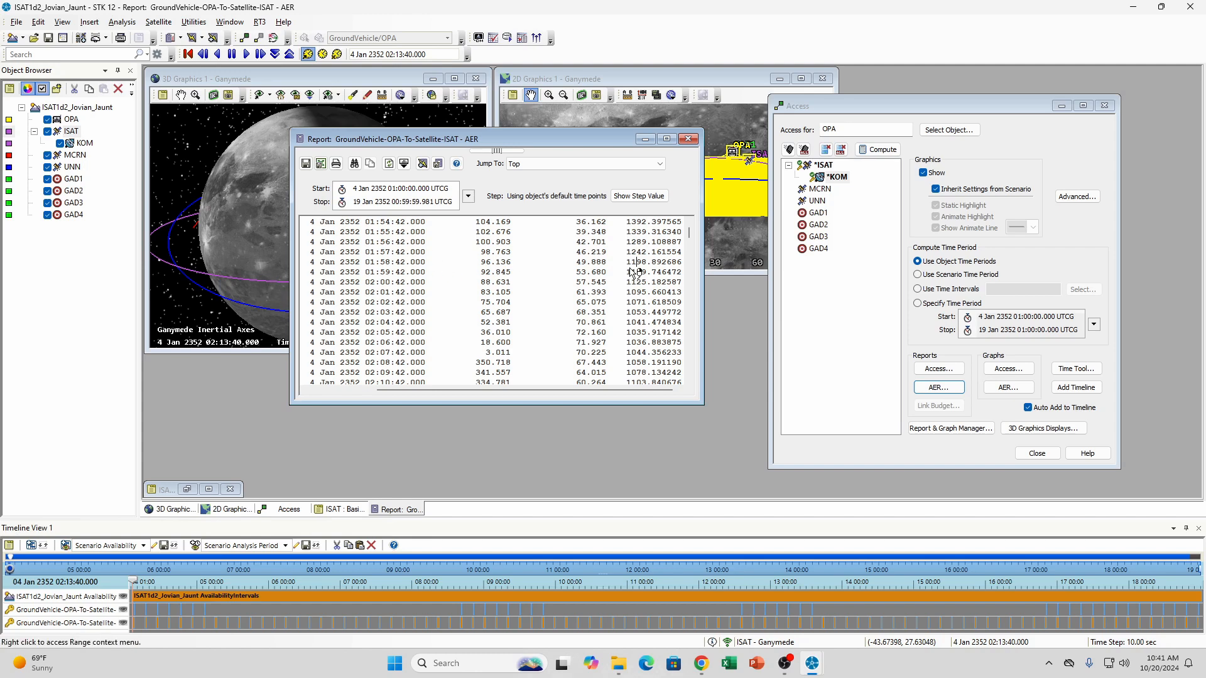
{"action": "scroll", "coordinate": [653, 358], "scroll_direction": "down", "scroll_amount": 1}
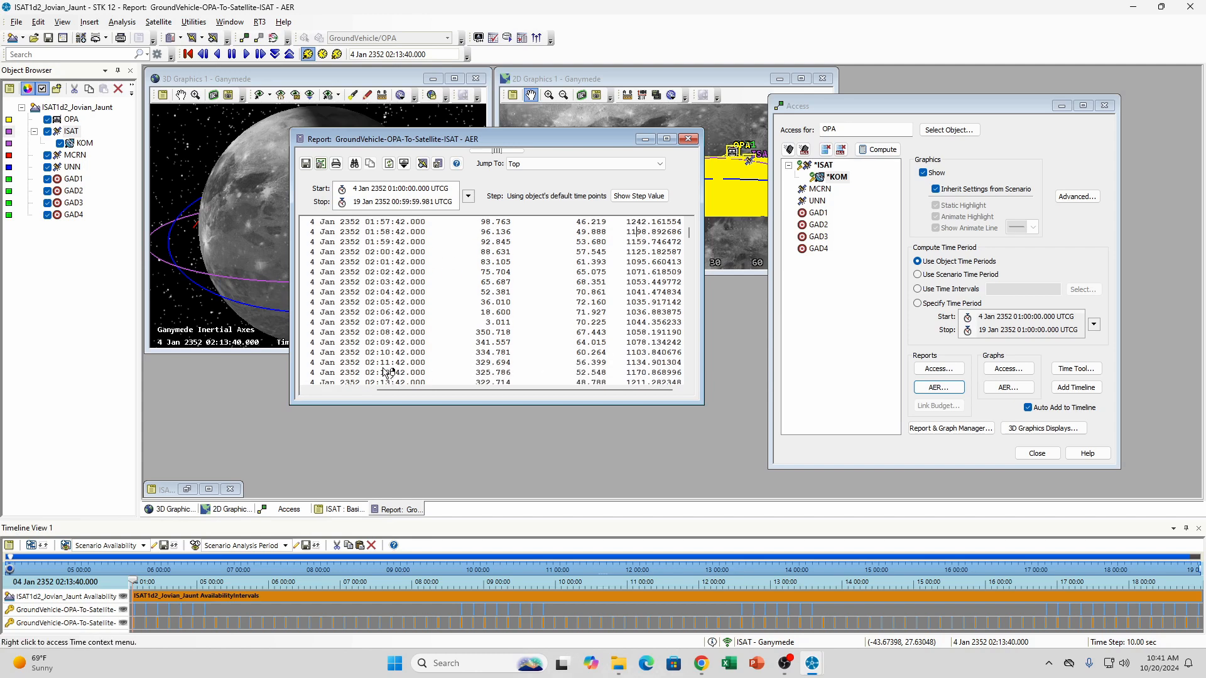
Generate the access report from OPA to the KOM sensor, minimize it, and compare its first pass with the AER report's ranges
{"action": "left_click", "coordinate": [836, 178]}
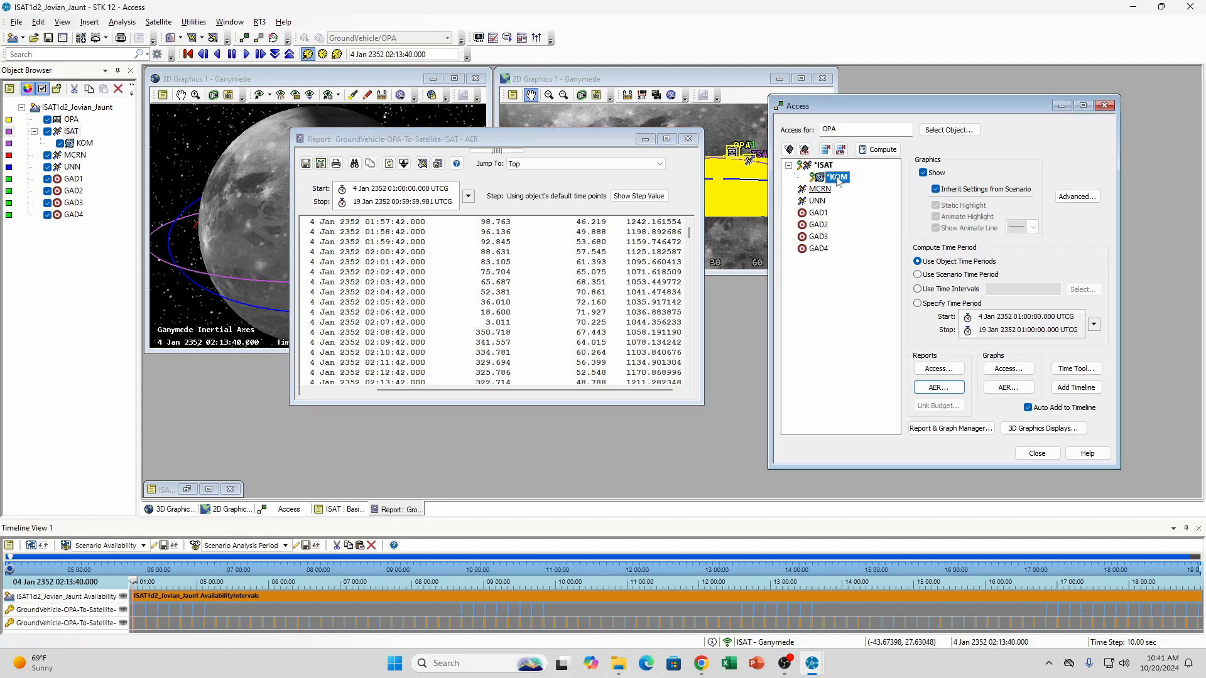
{"action": "left_click", "coordinate": [938, 369]}
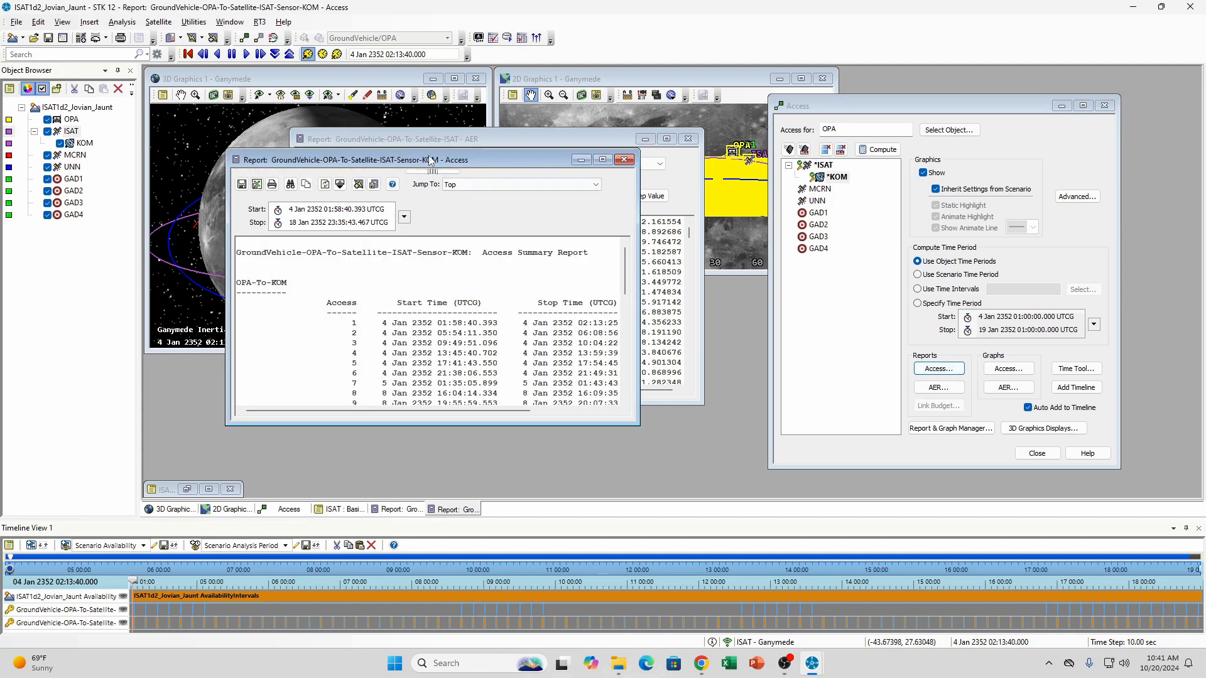
{"action": "left_click_drag", "start_coordinate": [432, 160], "coordinate": [844, 143]}
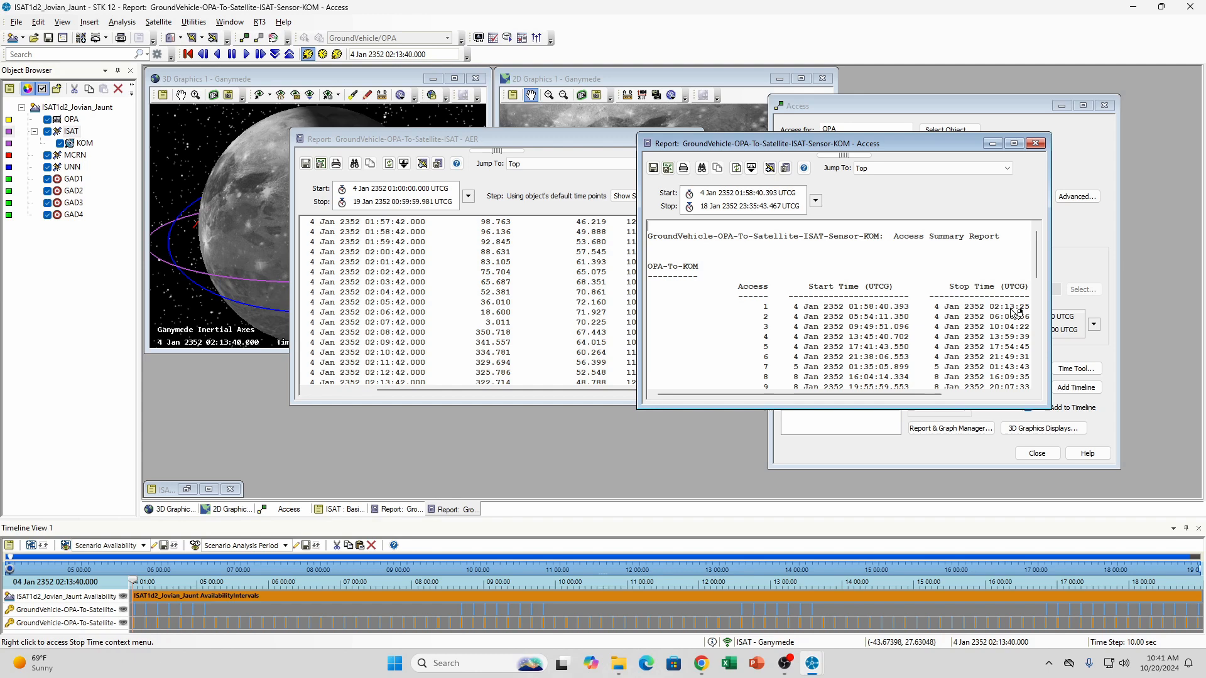
{"action": "left_click", "coordinate": [993, 144]}
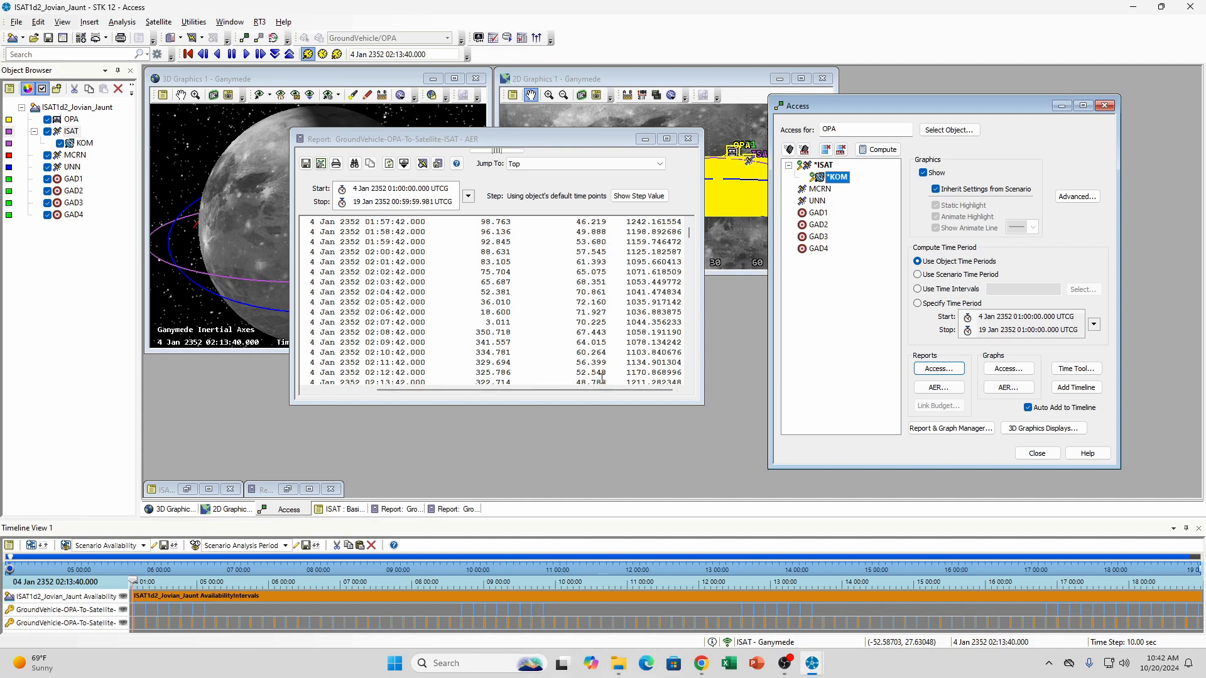
{"action": "left_click", "coordinate": [643, 375]}
{"action": "scroll", "coordinate": [643, 374], "scroll_direction": "down", "scroll_amount": 1}
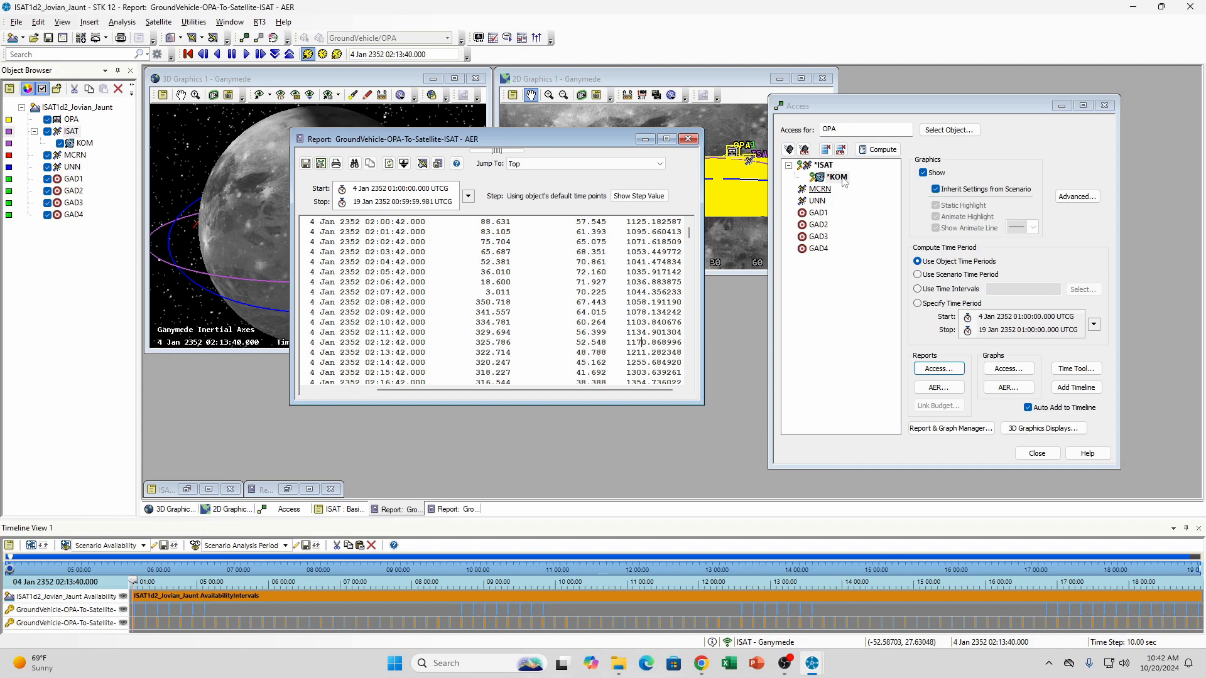
Enable ISAT's maximum range constraint at 1000 km in its basic constraints, apply it, and close the satellite's properties
{"action": "left_click", "coordinate": [187, 490]}
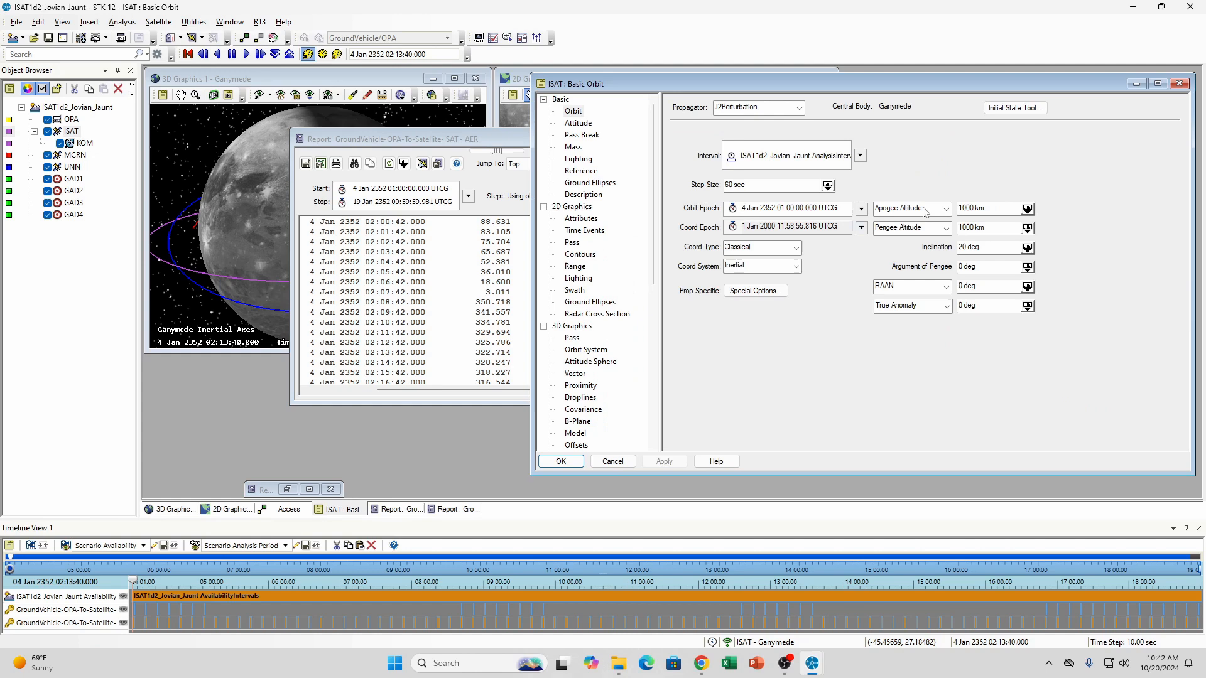
{"action": "scroll", "coordinate": [573, 370], "scroll_direction": "down", "scroll_amount": 4}
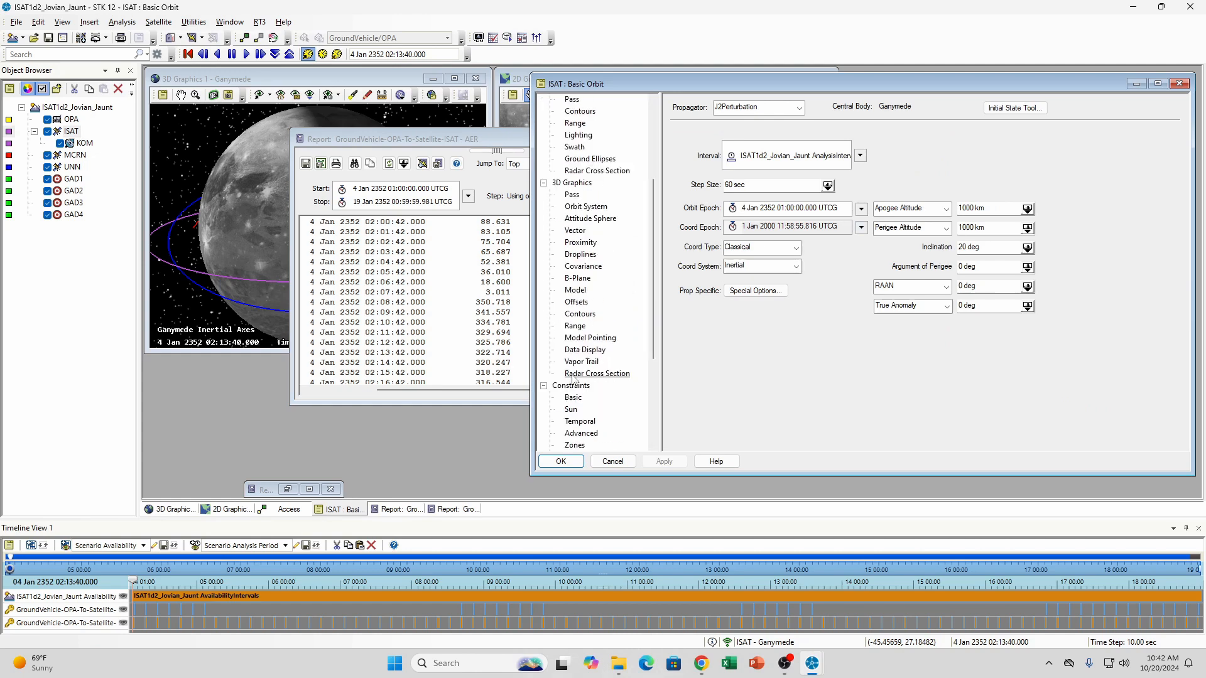
{"action": "left_click", "coordinate": [573, 398]}
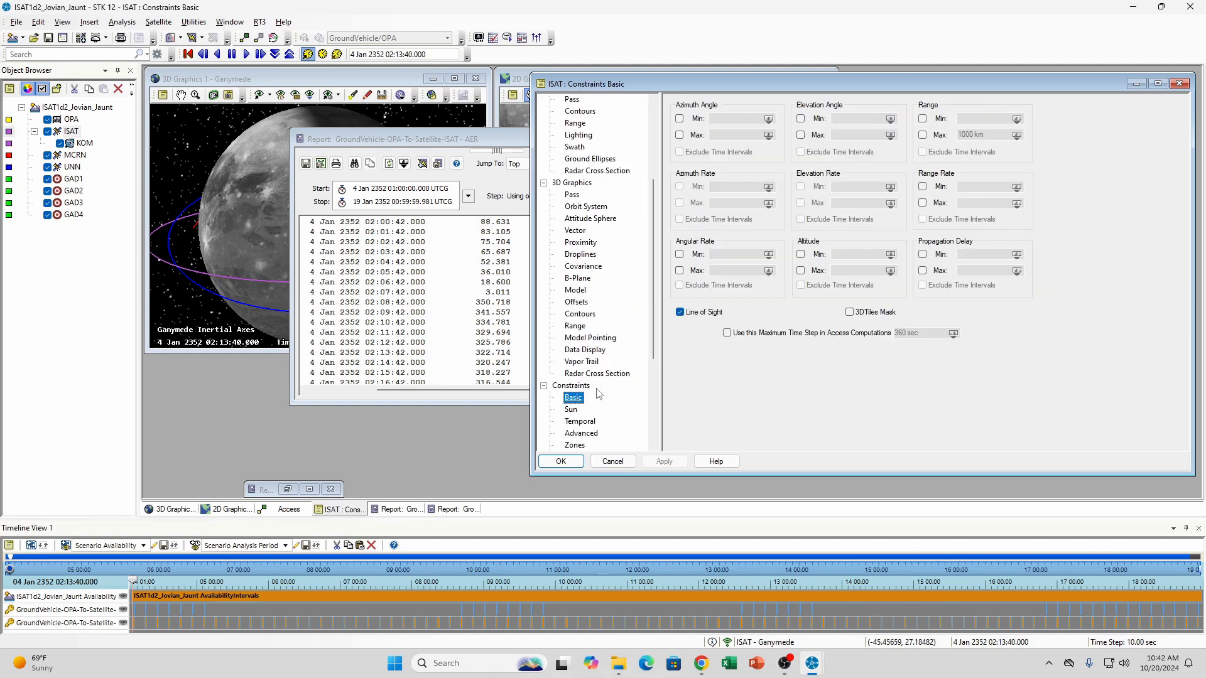
{"action": "left_click", "coordinate": [922, 136]}
{"action": "left_click", "coordinate": [657, 457]}
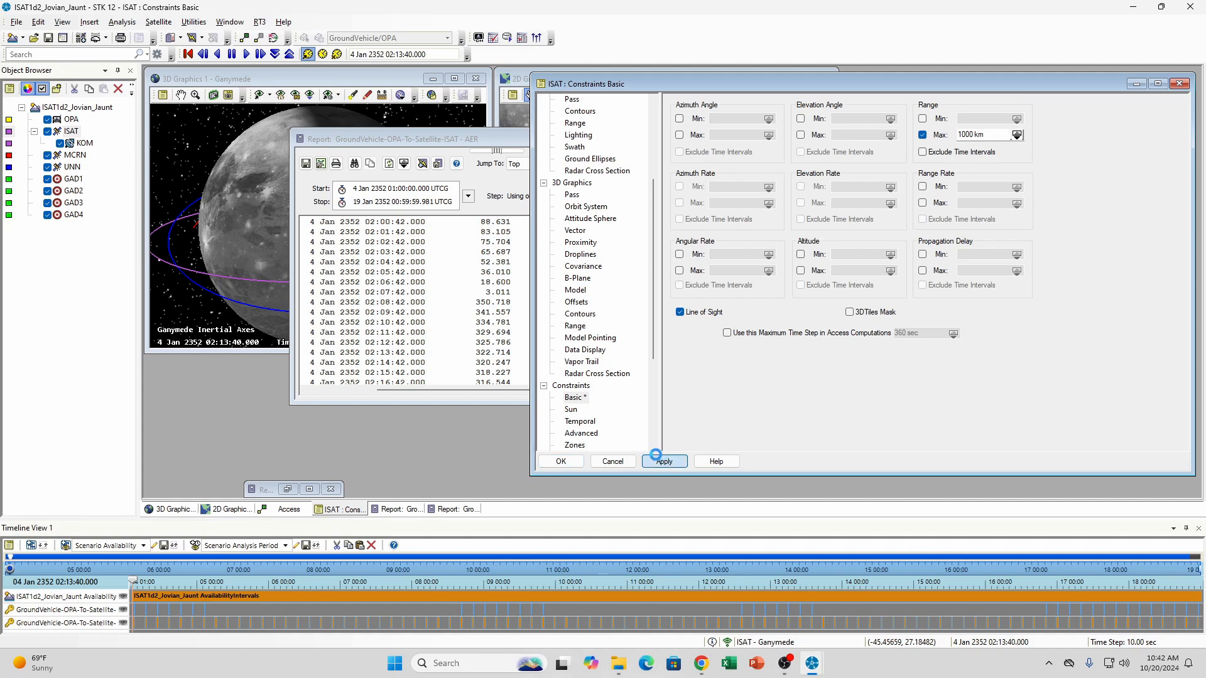
{"action": "left_click", "coordinate": [565, 463]}
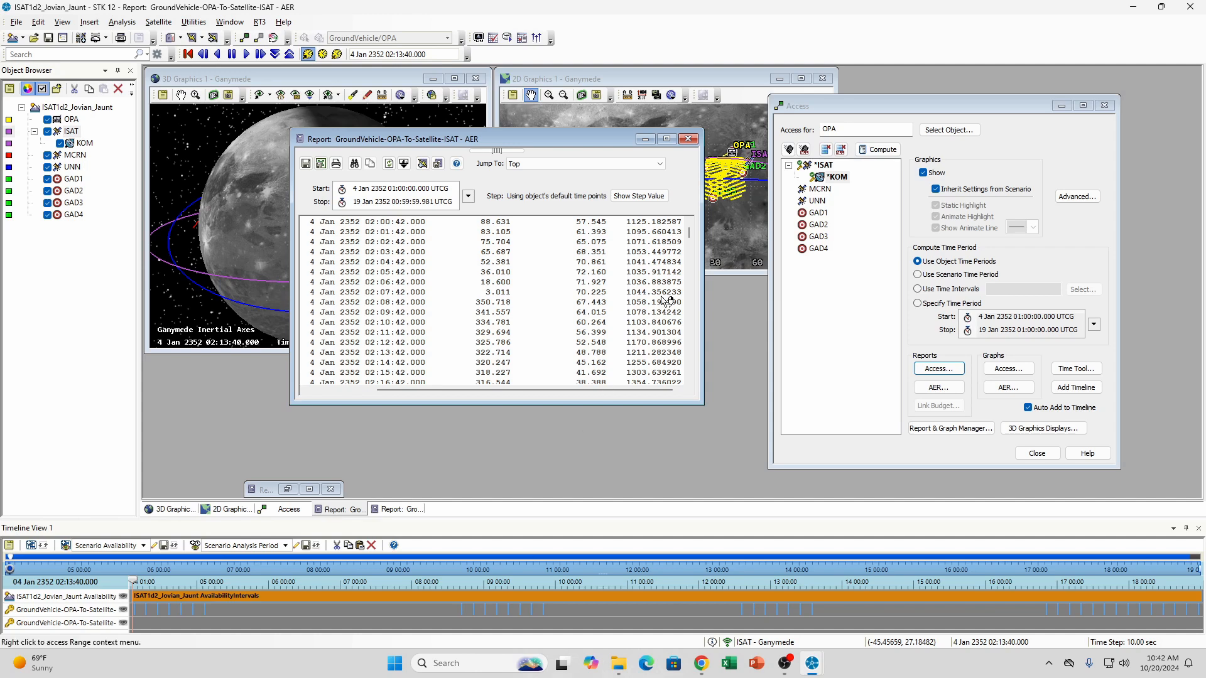
Return the OPA-to-ISAT AER report to its start, minimize it, and close the Access tool
{"action": "scroll", "coordinate": [666, 300], "scroll_direction": "up", "scroll_amount": 10}
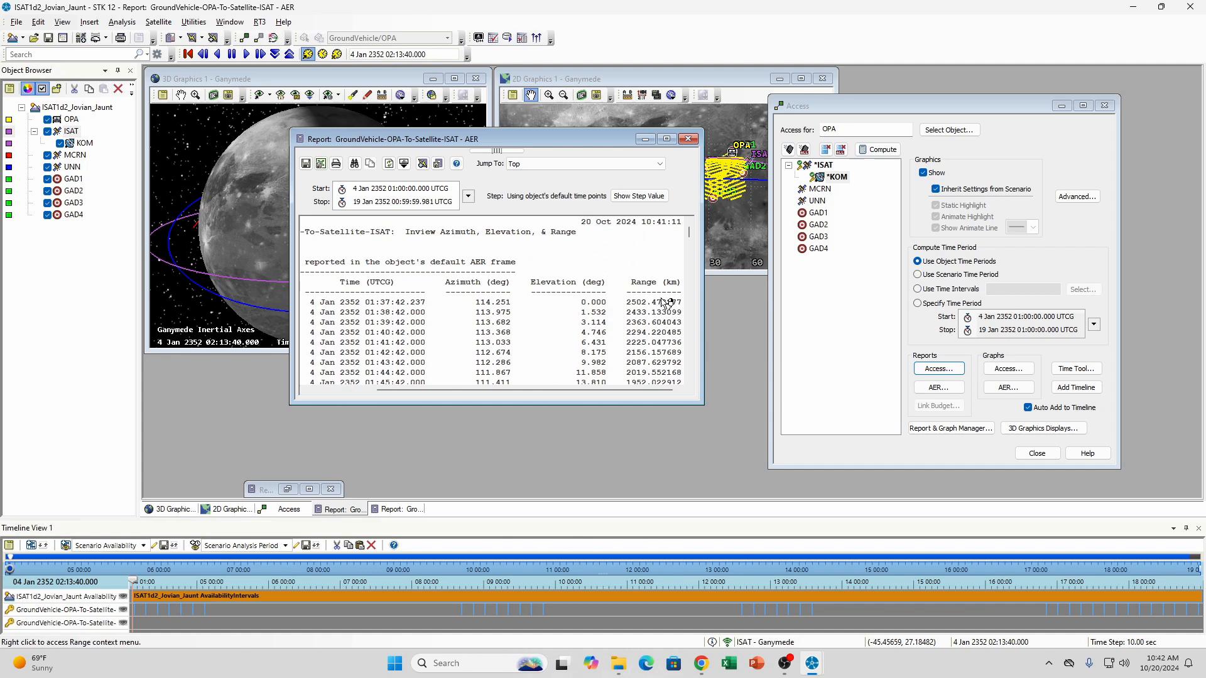
{"action": "left_click", "coordinate": [644, 140]}
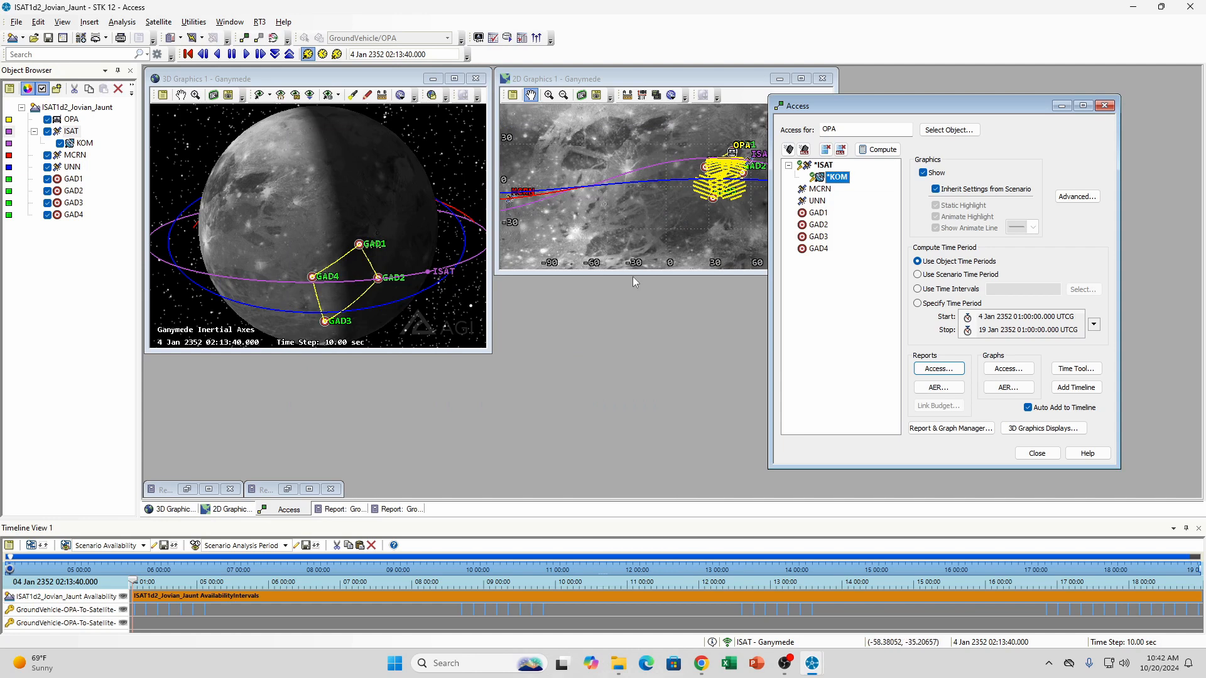
{"action": "left_click", "coordinate": [1039, 453]}
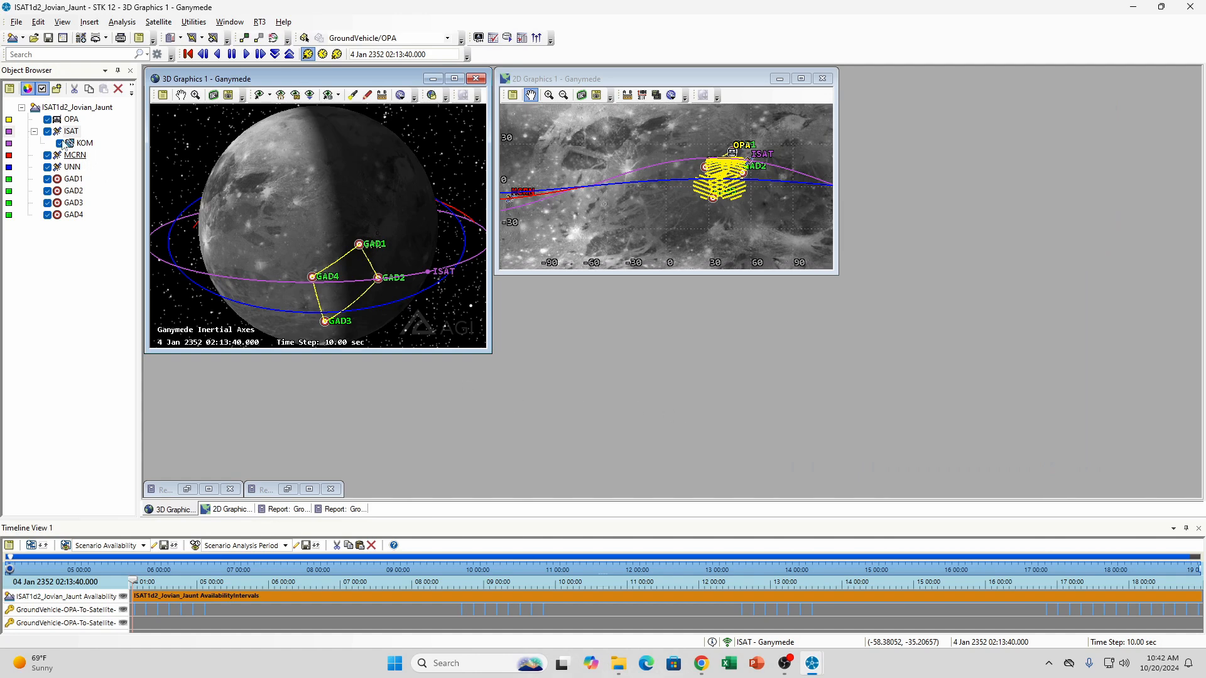
Open the properties of the ground vehicle OPA
{"action": "right_click", "coordinate": [71, 119]}
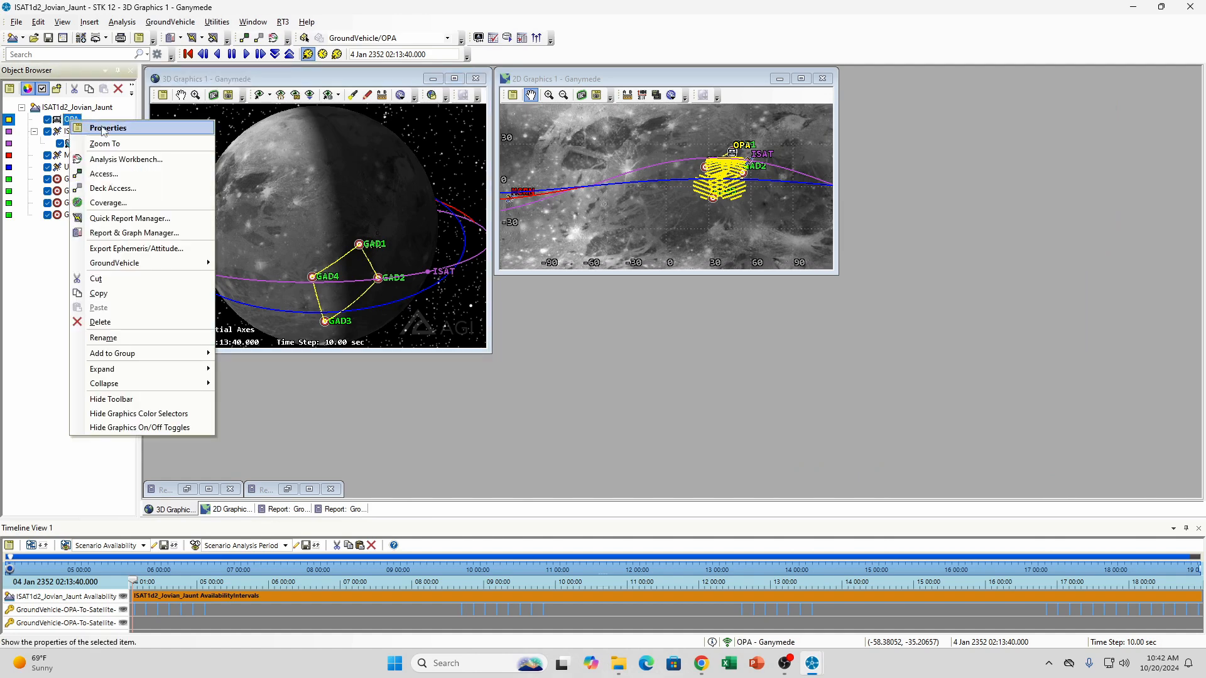
{"action": "left_click", "coordinate": [135, 128]}
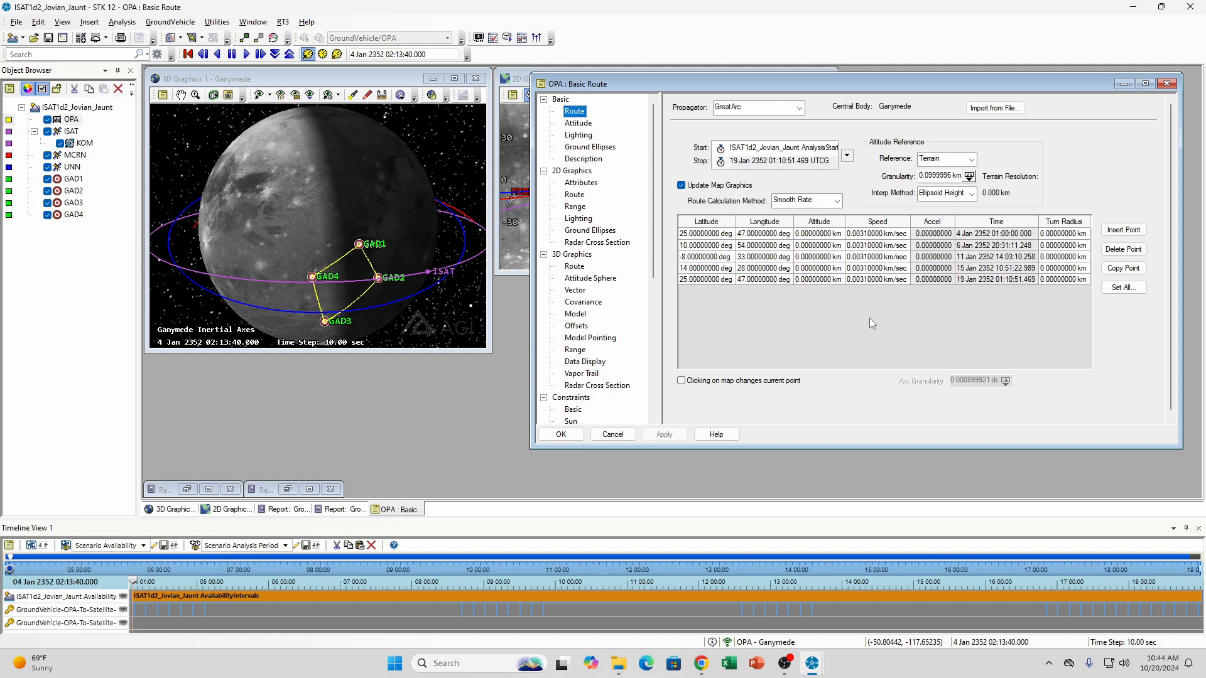
Review the basic constraints of the ground vehicle OPA and leave its properties without applying any changes
{"action": "left_click", "coordinate": [573, 410]}
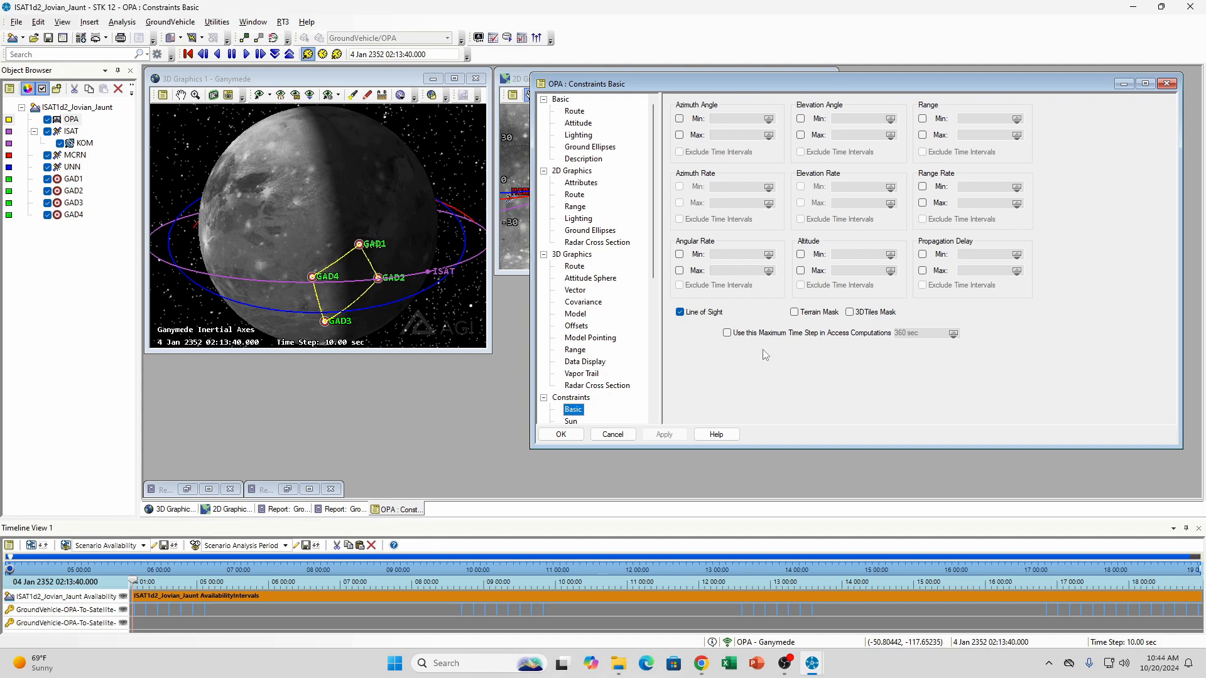
{"action": "left_click", "coordinate": [613, 434]}
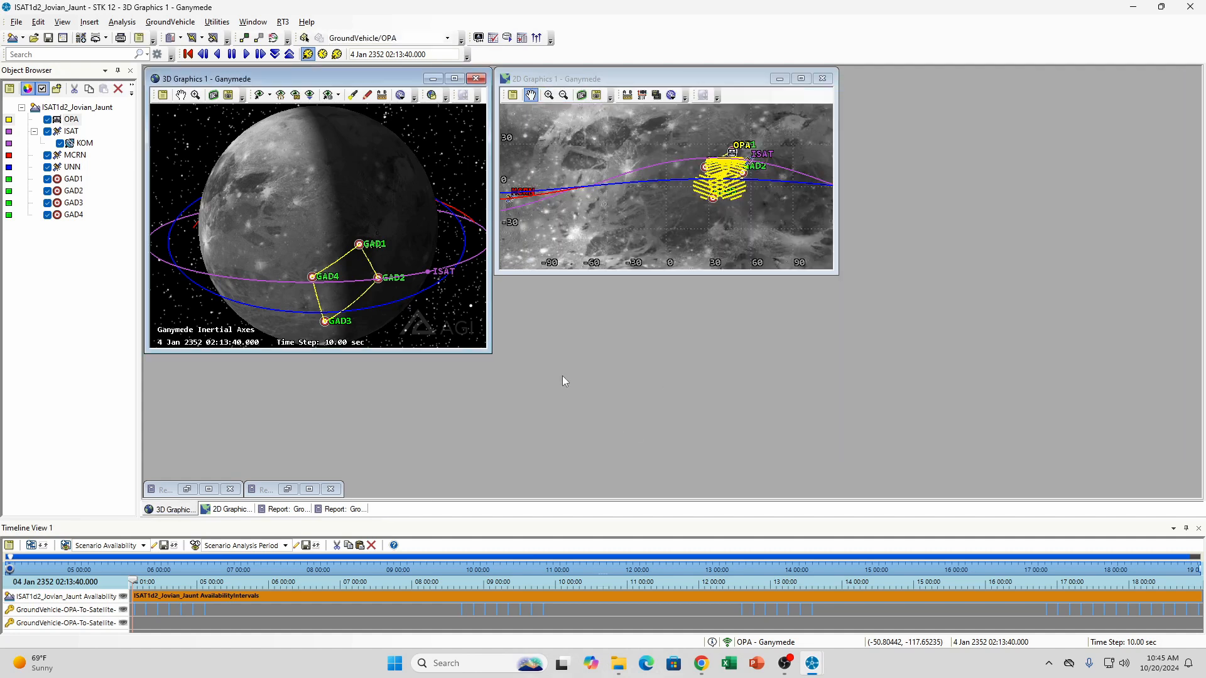
{"action": "left_click_drag", "start_coordinate": [343, 248], "coordinate": [331, 204]}
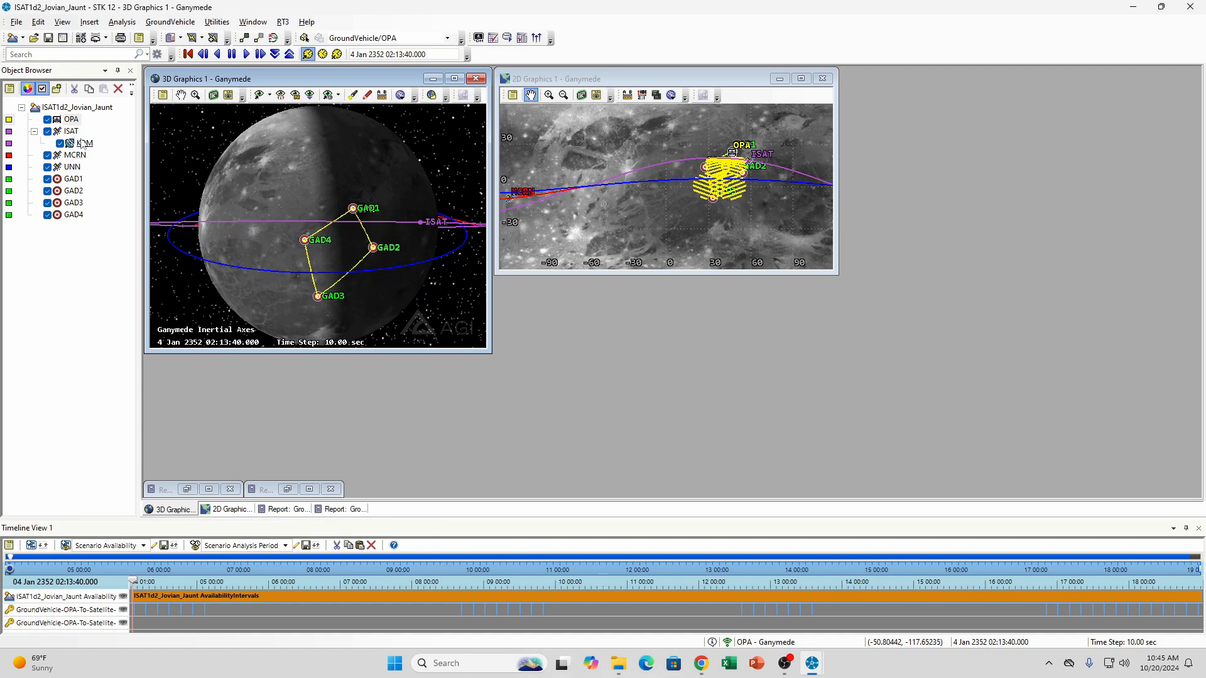
Restore and close the OPA-to-ISAT AER report, and close the other minimized report
{"action": "left_click", "coordinate": [187, 489]}
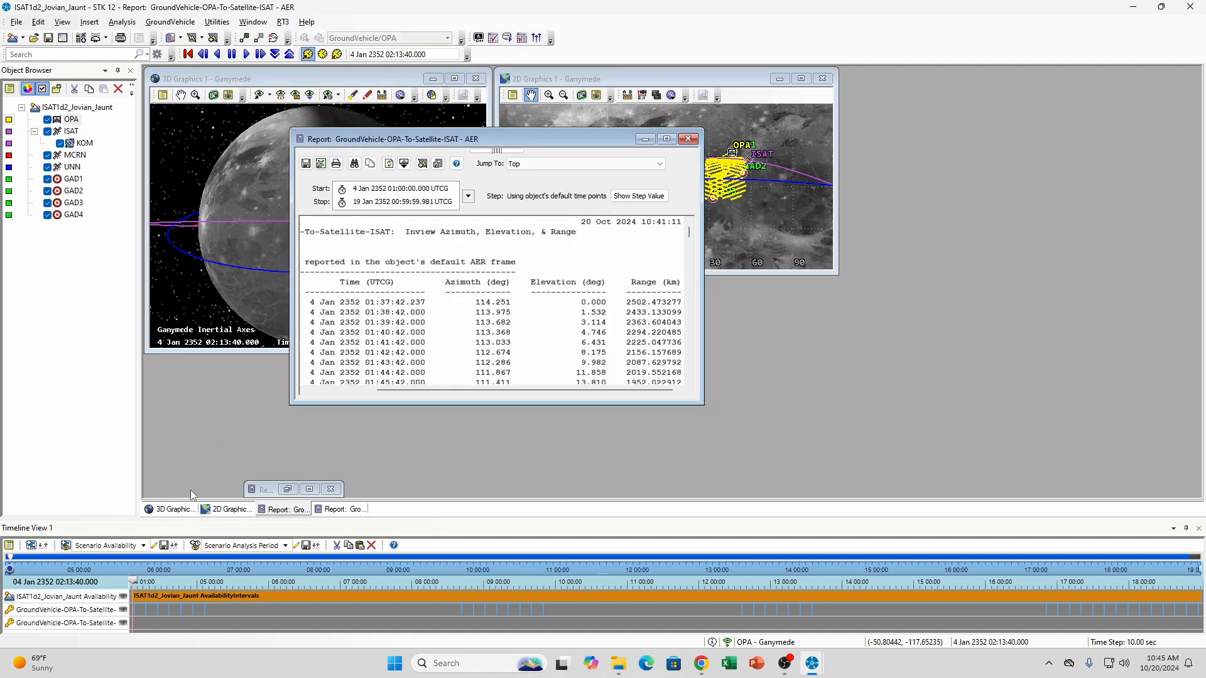
{"action": "left_click", "coordinate": [688, 139]}
{"action": "left_click", "coordinate": [331, 490]}
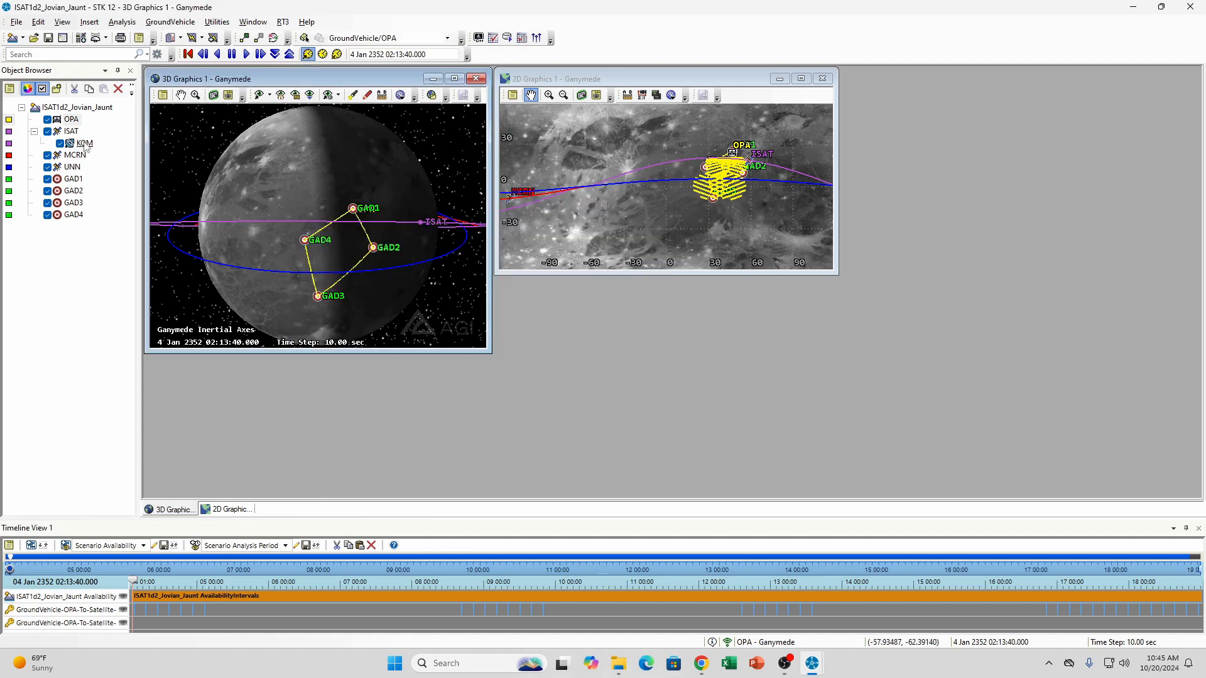
Compute access from ISAT's KOM sensor to OPA and generate the access report, bringing its duration values into view
{"action": "right_click", "coordinate": [85, 143]}
{"action": "left_click", "coordinate": [122, 195]}
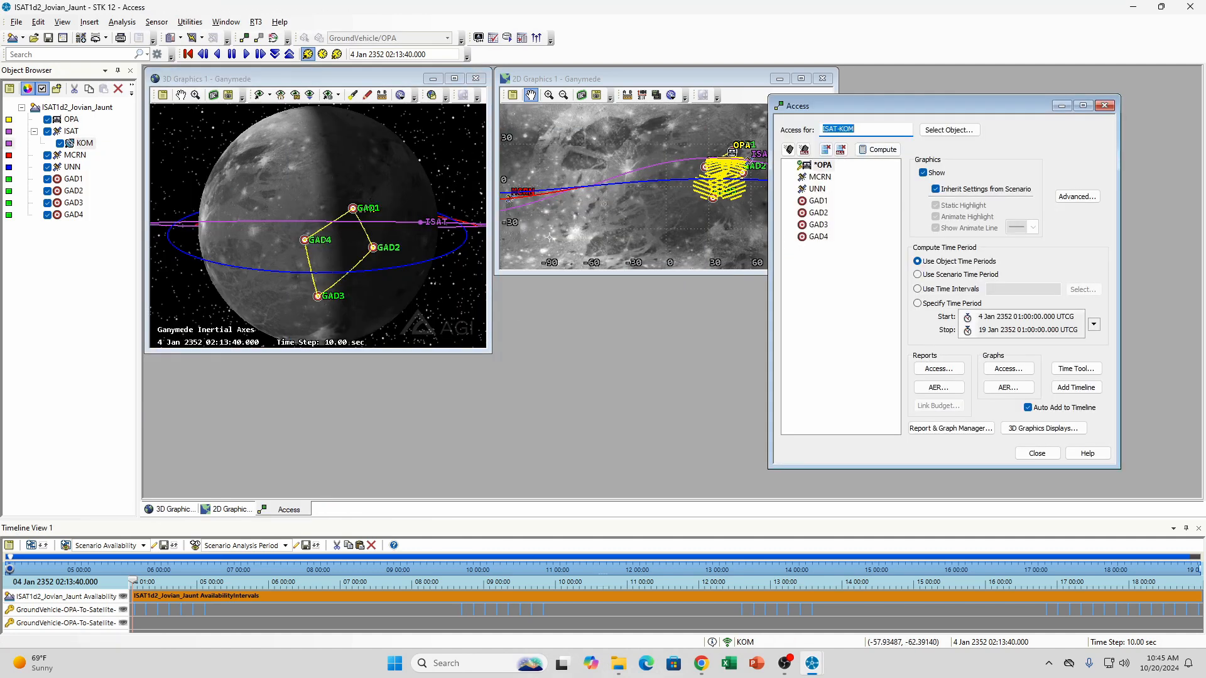
{"action": "left_click", "coordinate": [822, 167]}
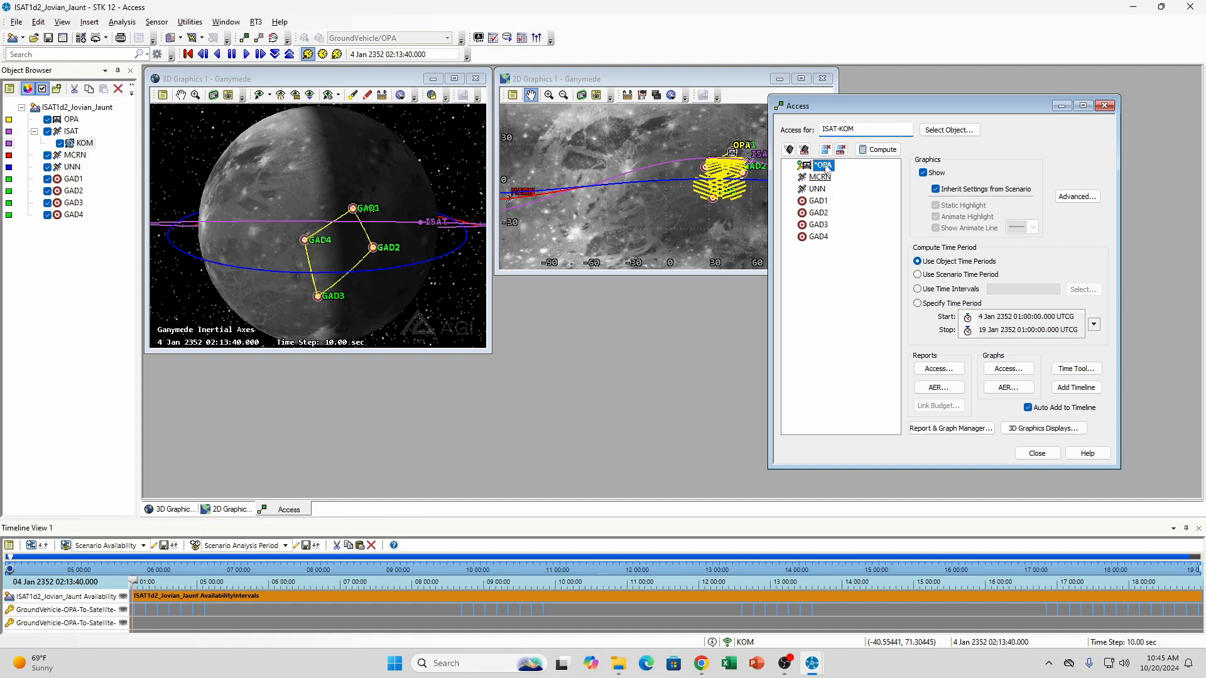
{"action": "left_click", "coordinate": [882, 151]}
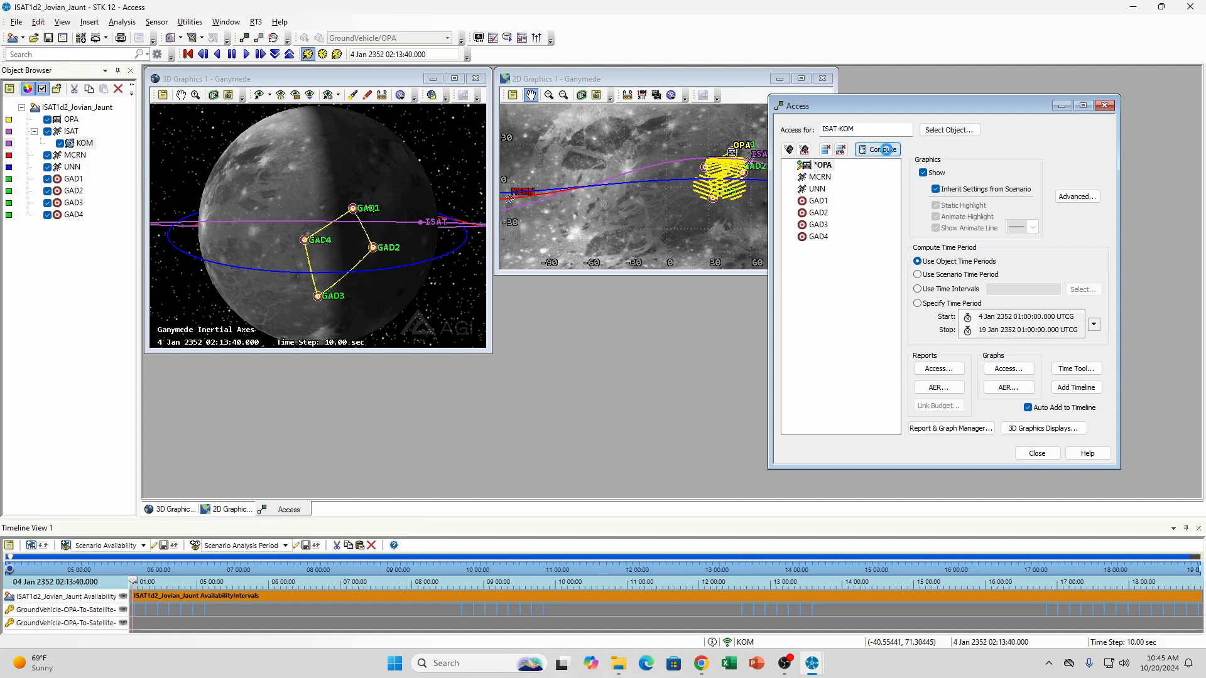
{"action": "left_click", "coordinate": [939, 369]}
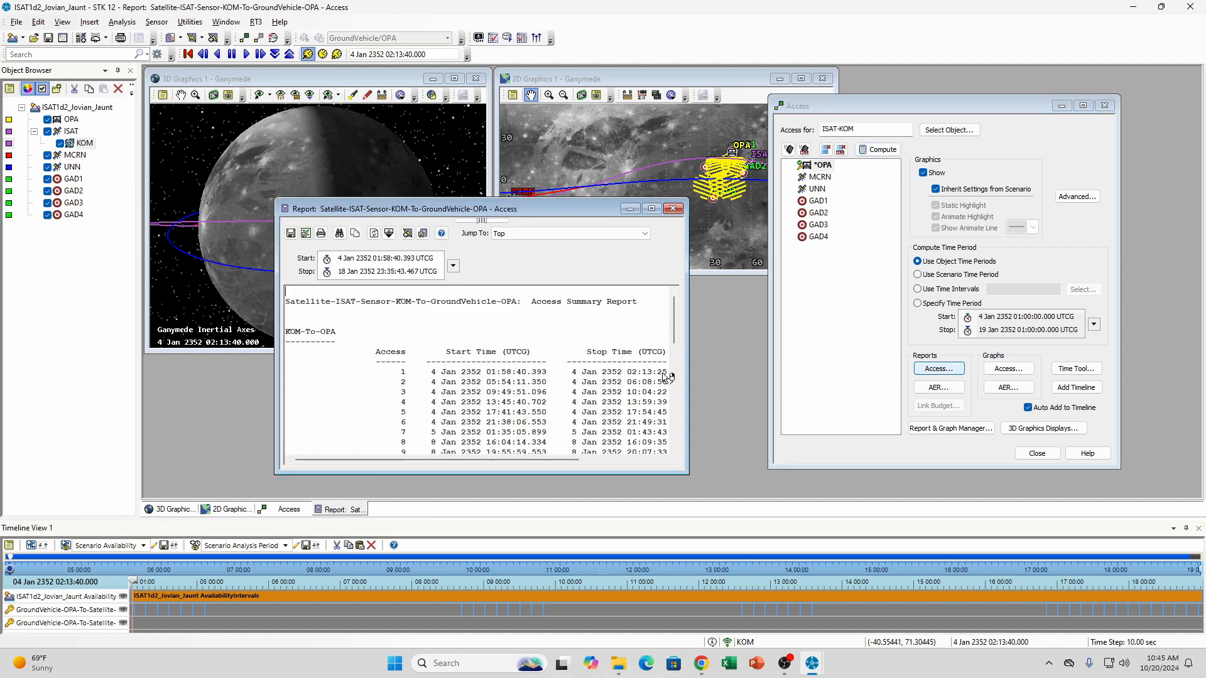
{"action": "left_click_drag", "start_coordinate": [481, 459], "coordinate": [560, 459]}
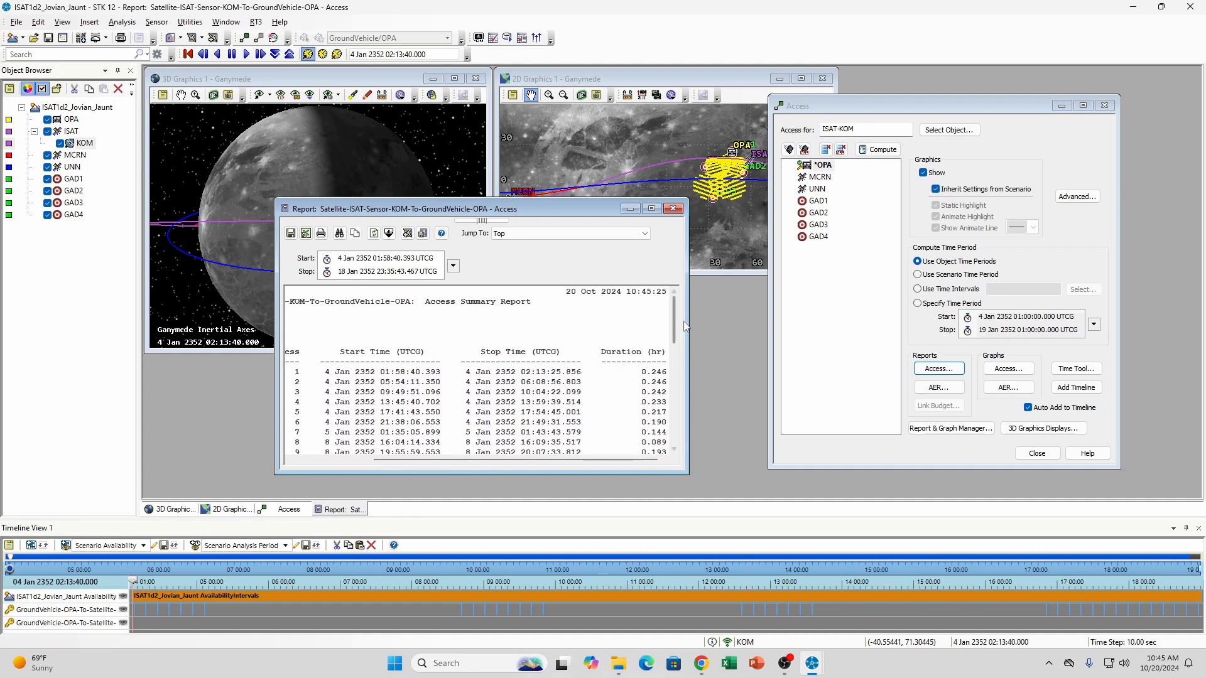
{"action": "left_click_drag", "start_coordinate": [676, 313], "coordinate": [672, 422]}
{"action": "left_click_drag", "start_coordinate": [598, 461], "coordinate": [640, 461]}
Export the KOM-to-OPA access report as a CSV file to the ISAT1D1 folder on the desktop and dismiss the Excel import notice permanently
{"action": "left_click", "coordinate": [306, 233]}
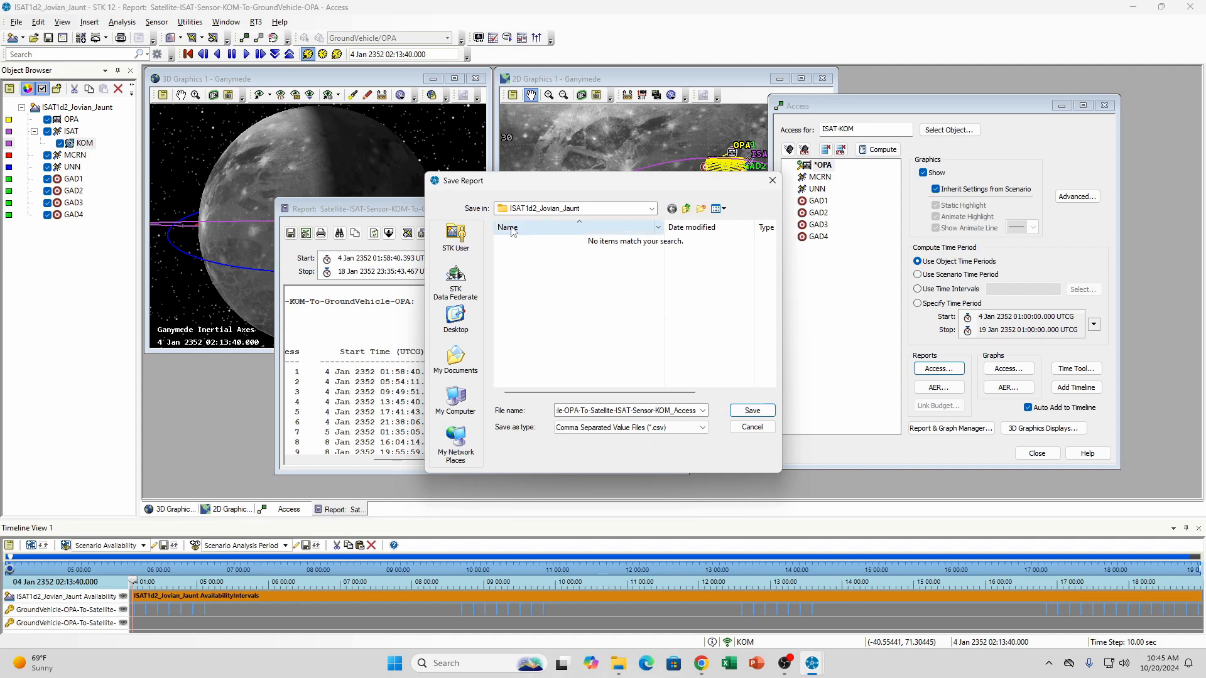
{"action": "left_click", "coordinate": [455, 323]}
{"action": "double_click", "coordinate": [550, 241]}
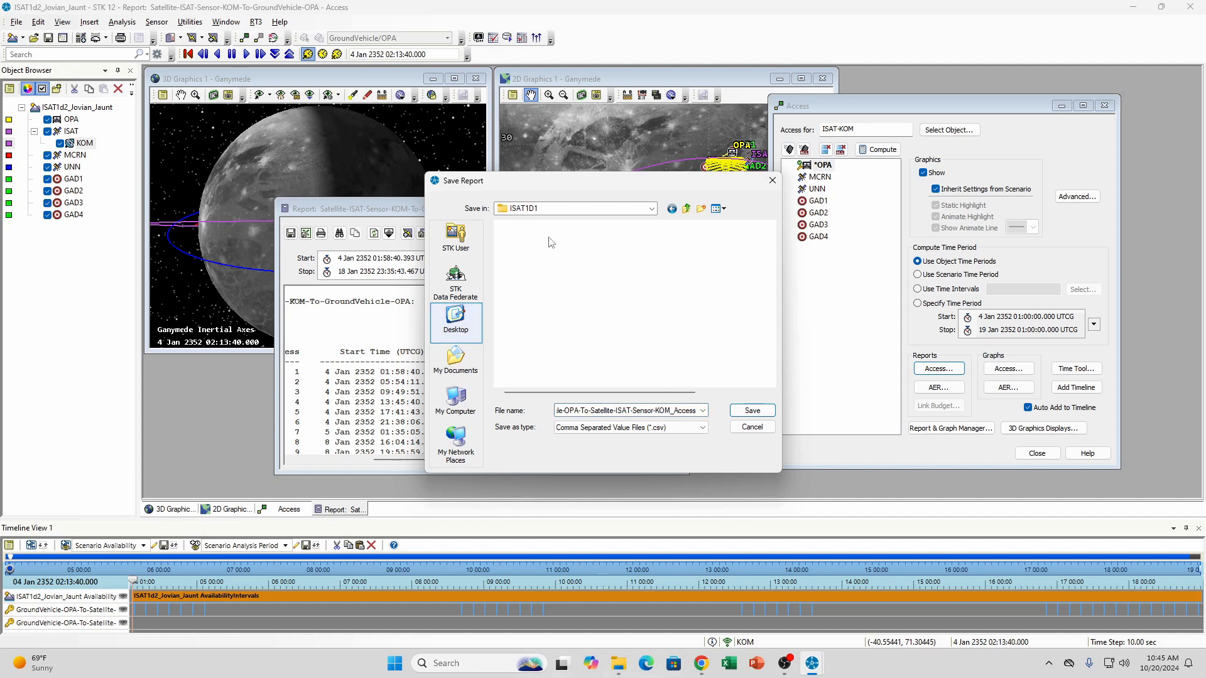
{"action": "left_click", "coordinate": [751, 411]}
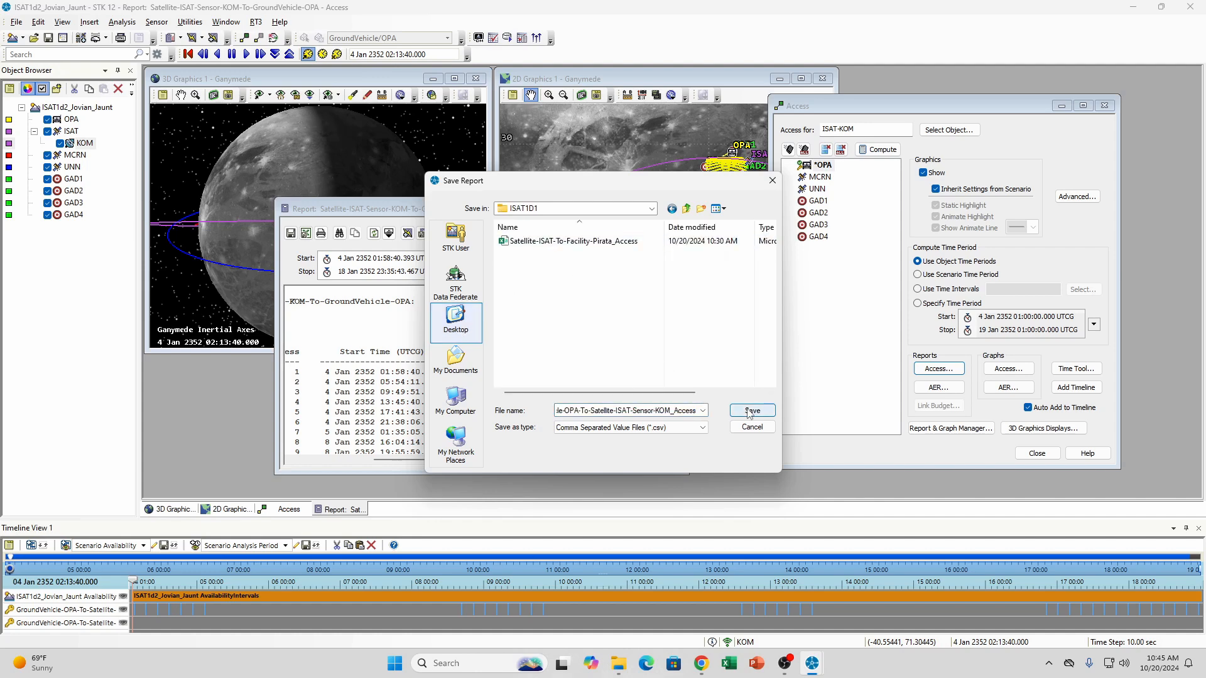
{"action": "left_click", "coordinate": [526, 369]}
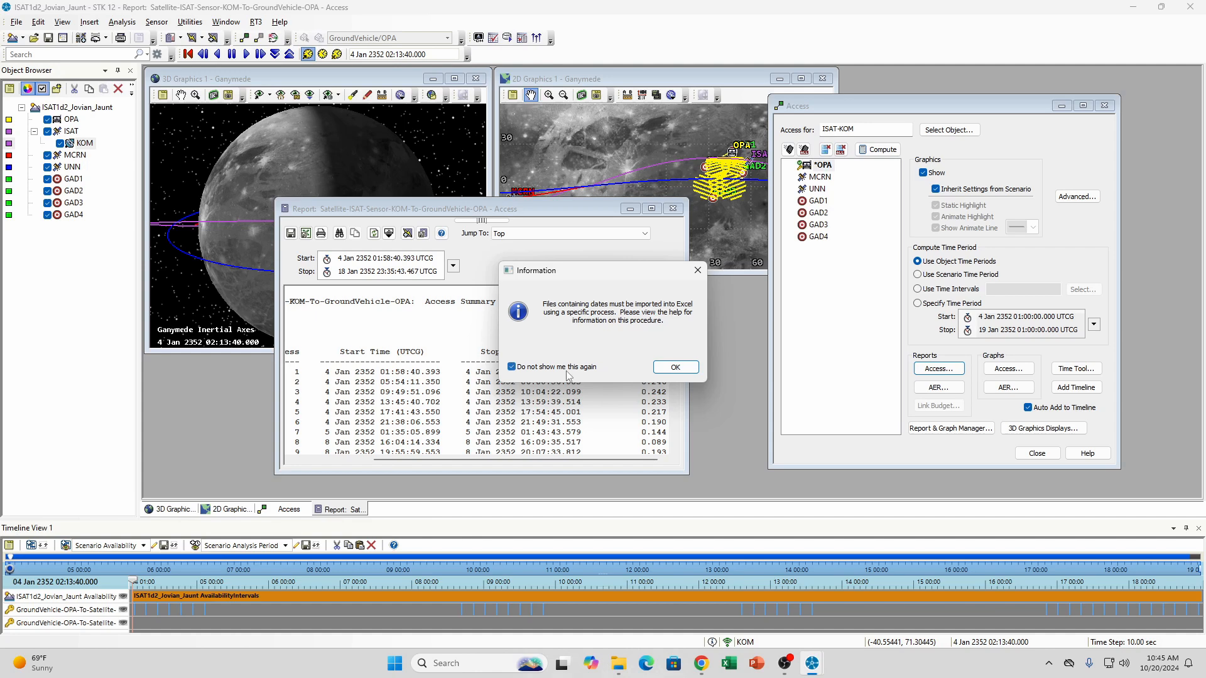
{"action": "left_click", "coordinate": [671, 372]}
Review the access durations and global statistics in the KOM-to-OPA report, and close the report and the Access tool
{"action": "scroll", "coordinate": [622, 375], "scroll_direction": "down", "scroll_amount": 12}
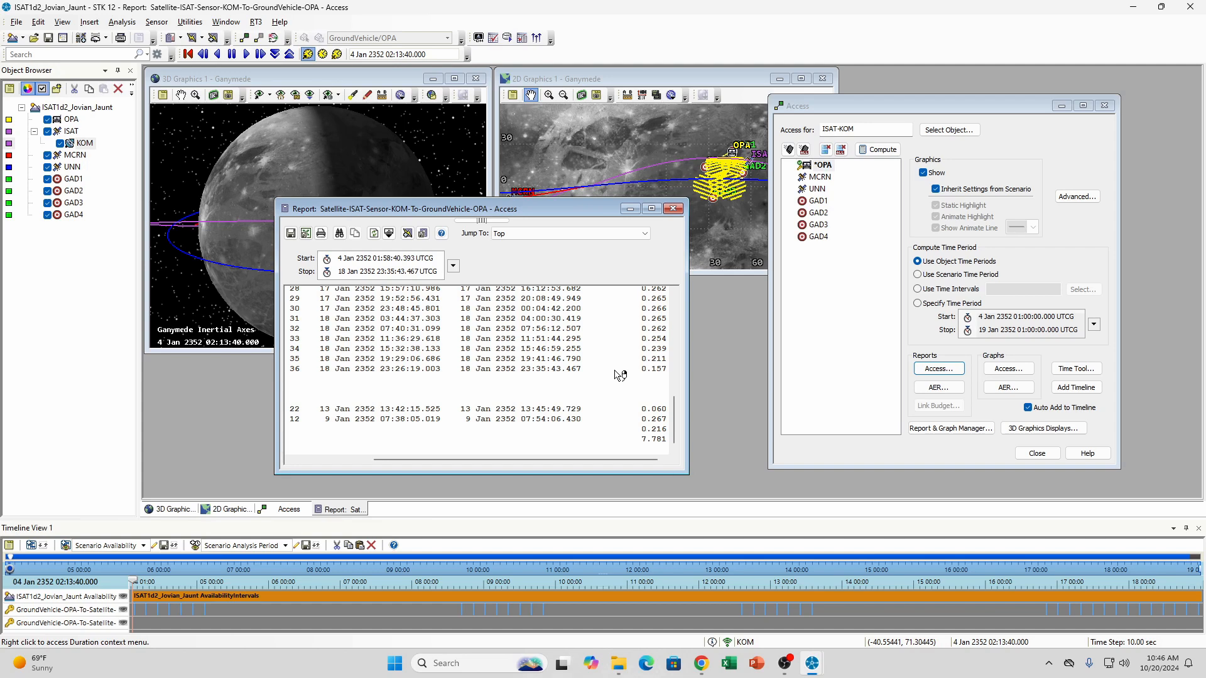
{"action": "scroll", "coordinate": [620, 375], "scroll_direction": "up", "scroll_amount": 12}
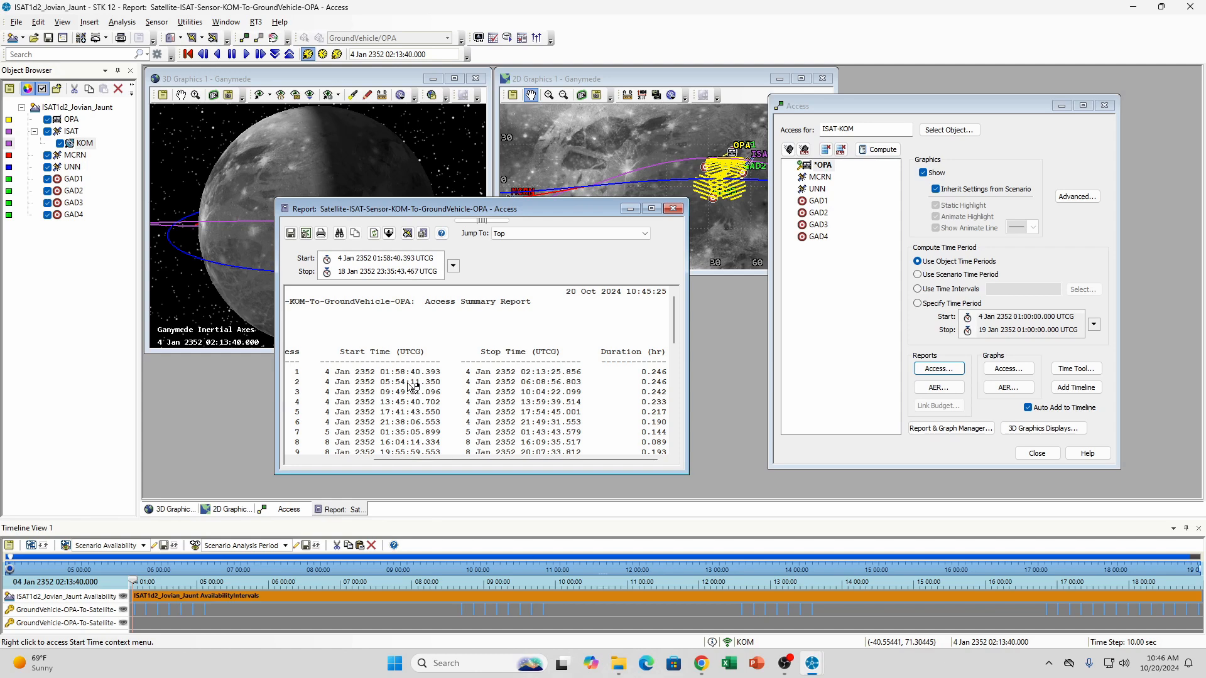
{"action": "scroll", "coordinate": [630, 354], "scroll_direction": "down", "scroll_amount": 12}
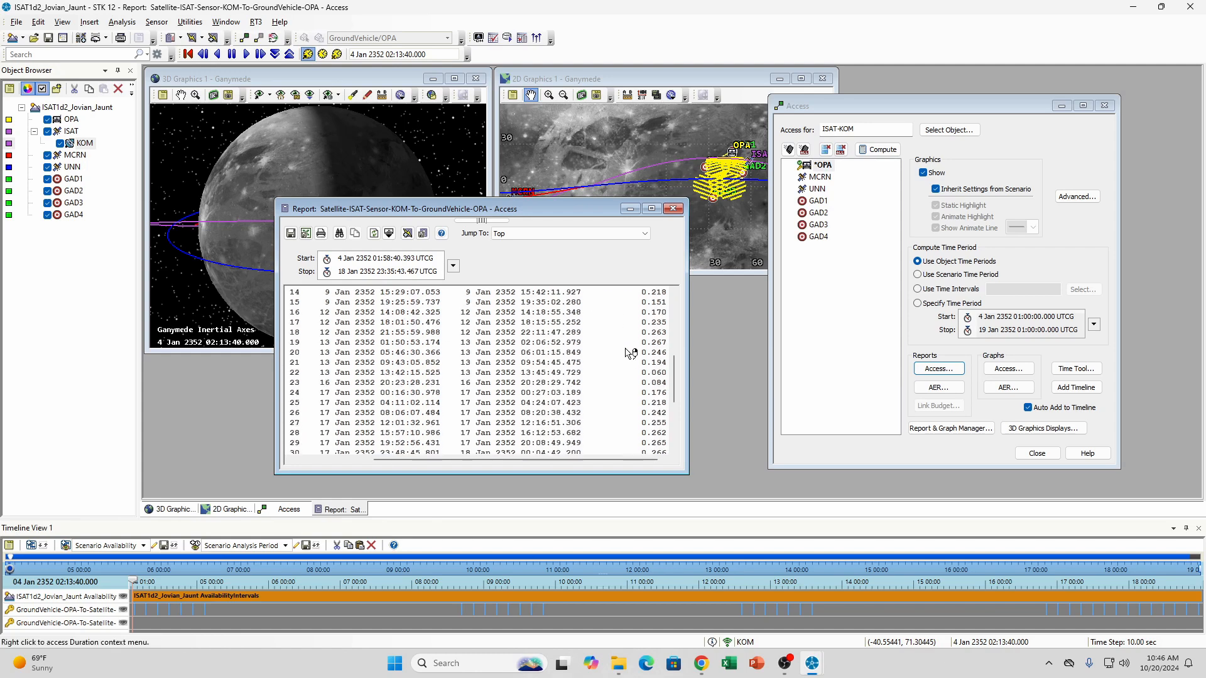
{"action": "scroll", "coordinate": [630, 354], "scroll_direction": "up", "scroll_amount": 12}
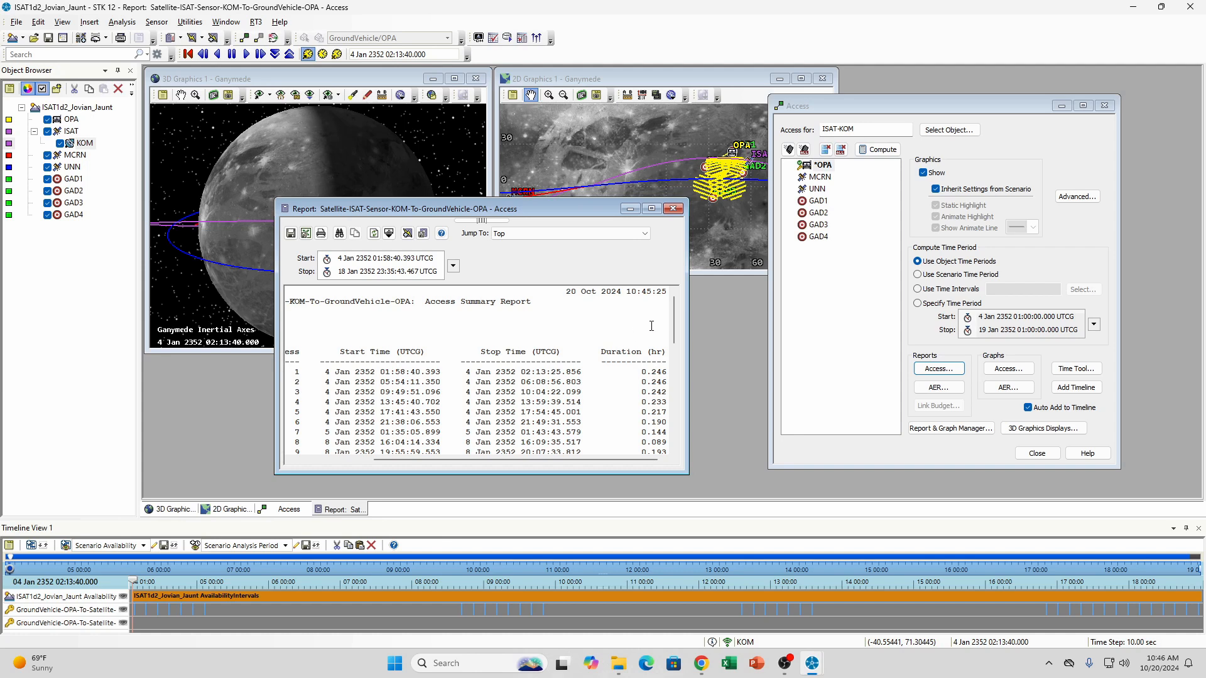
{"action": "left_click", "coordinate": [674, 210]}
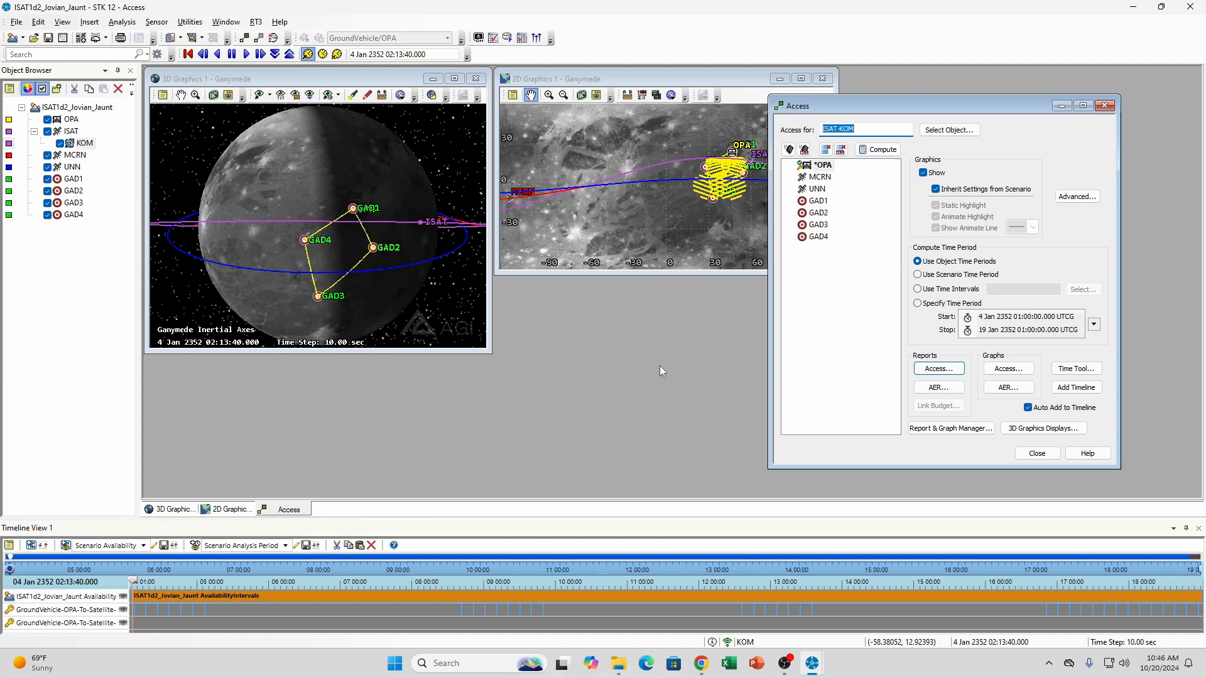
{"action": "left_click", "coordinate": [1037, 453]}
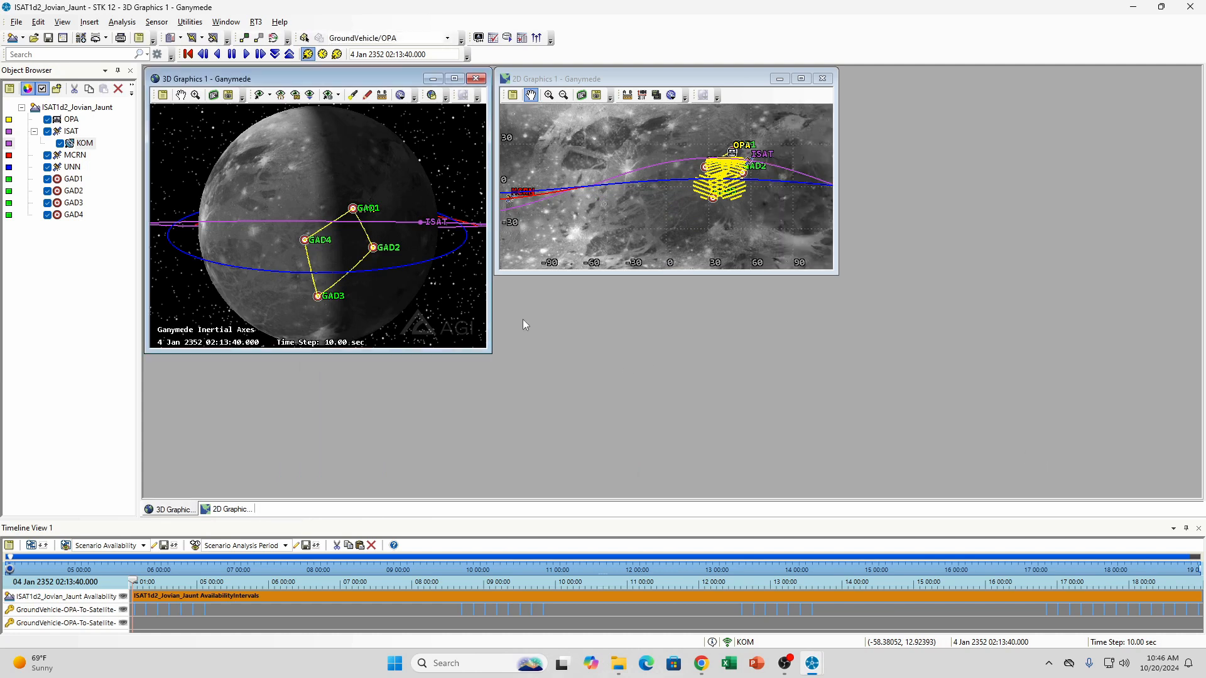
Reopen the Access tool for the KOM sensor and bring up the Report & Graph Manager beside it
{"action": "right_click", "coordinate": [84, 144]}
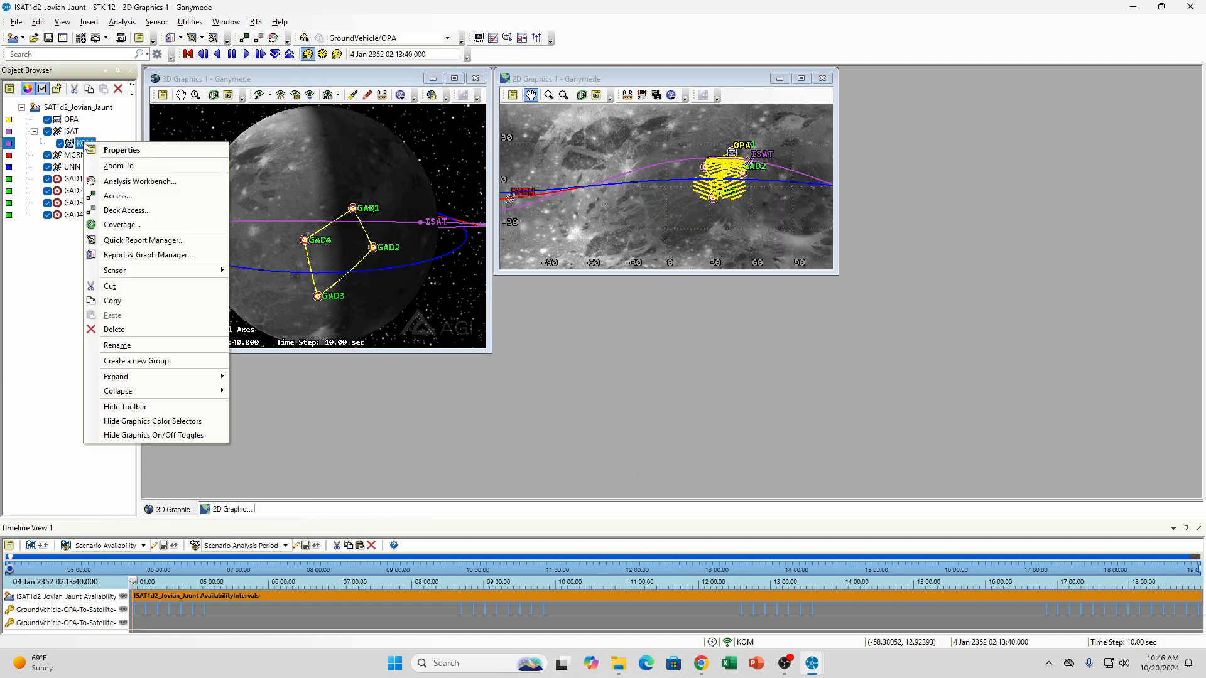
{"action": "left_click", "coordinate": [115, 196]}
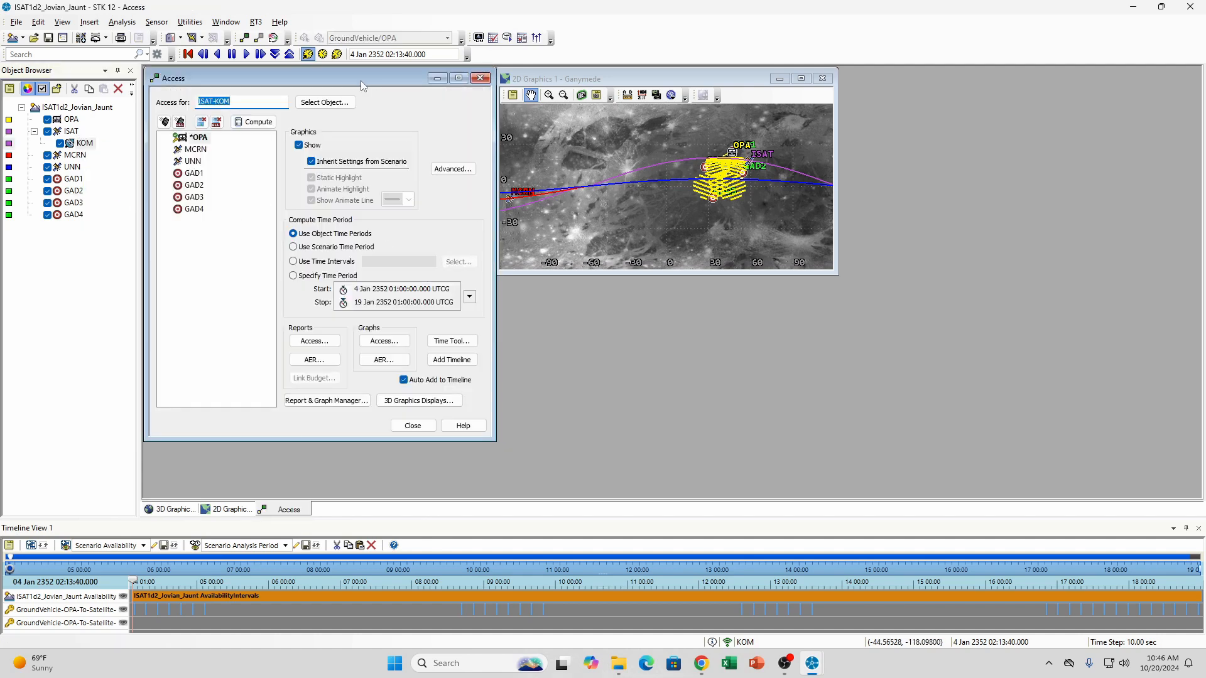
{"action": "left_click_drag", "start_coordinate": [360, 81], "coordinate": [936, 125]}
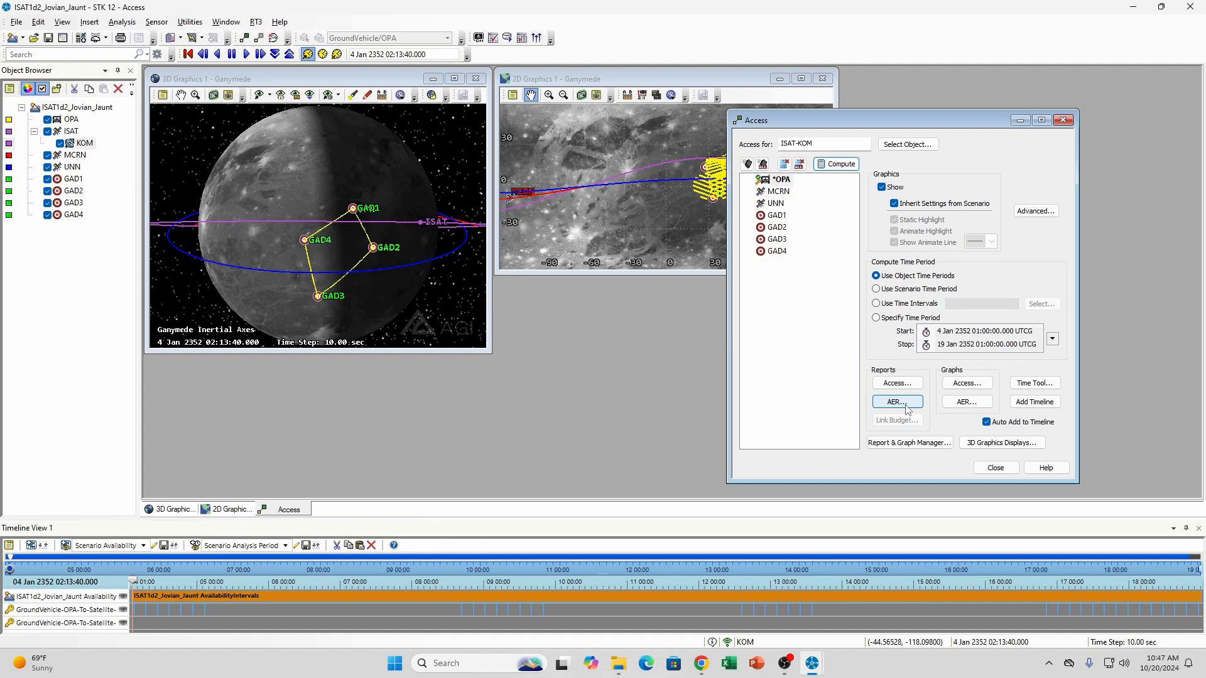
{"action": "left_click", "coordinate": [920, 443]}
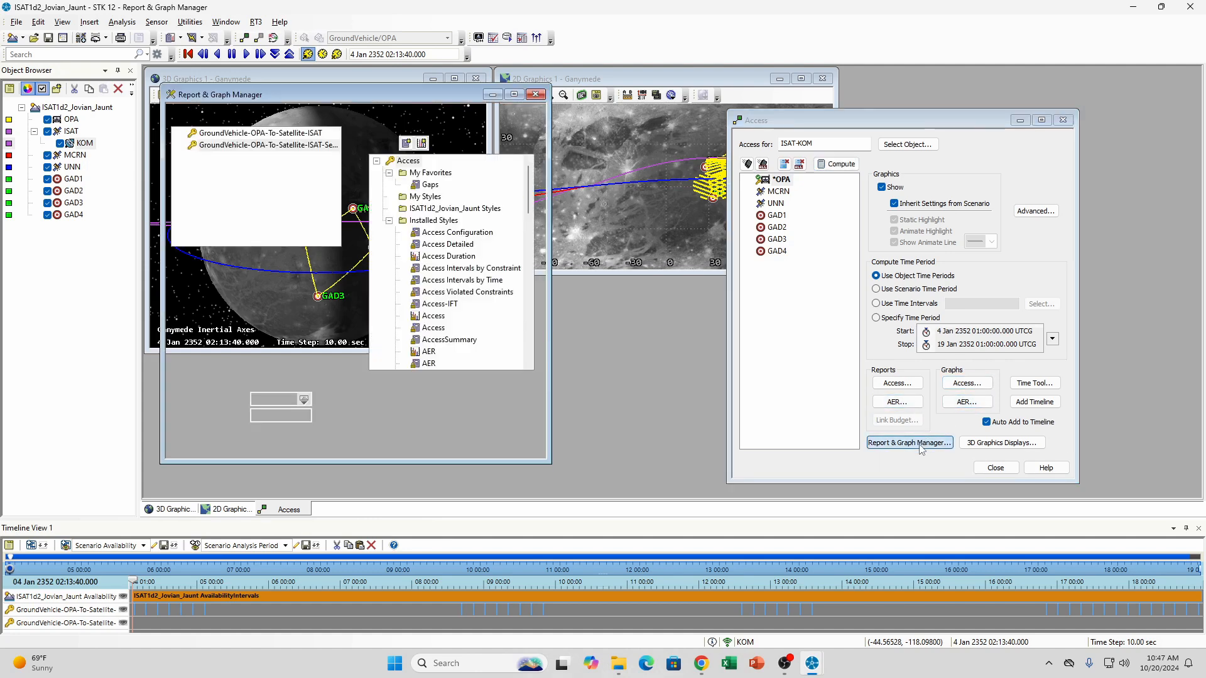
{"action": "left_click_drag", "start_coordinate": [326, 94], "coordinate": [443, 101]}
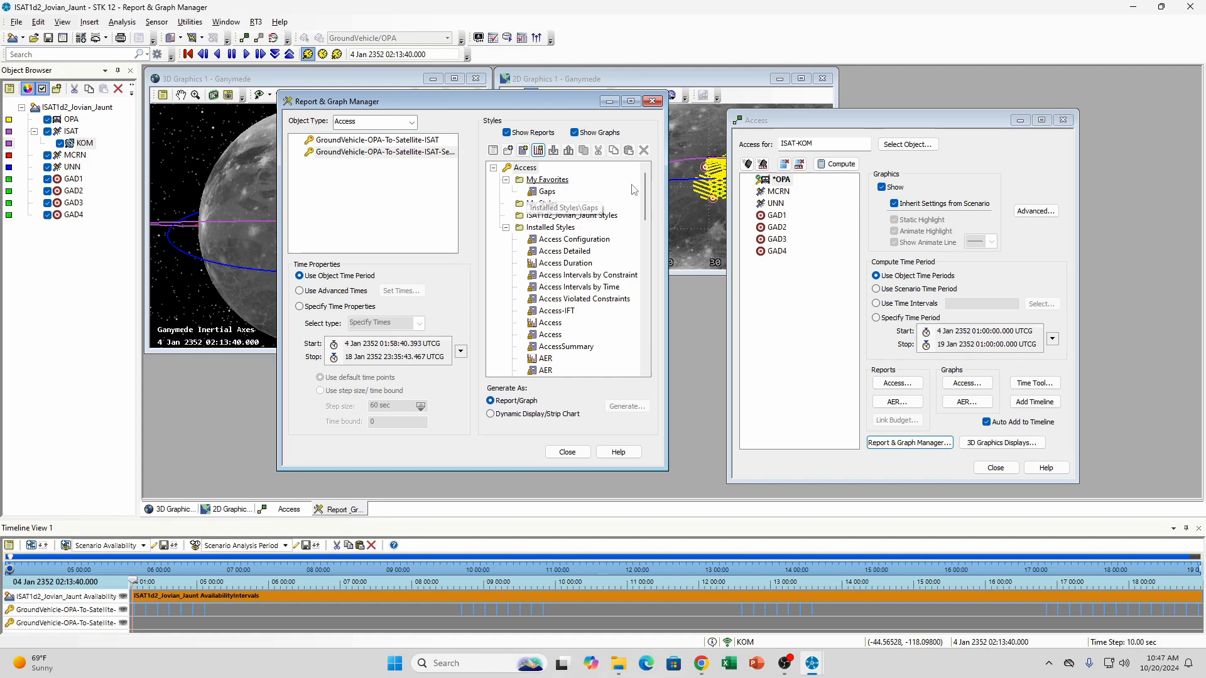
Generate the Gaps report from the installed styles for the access between OPA and the KOM sensor
{"action": "scroll", "coordinate": [650, 206], "scroll_direction": "down", "scroll_amount": 2}
{"action": "scroll", "coordinate": [651, 214], "scroll_direction": "down", "scroll_amount": 3}
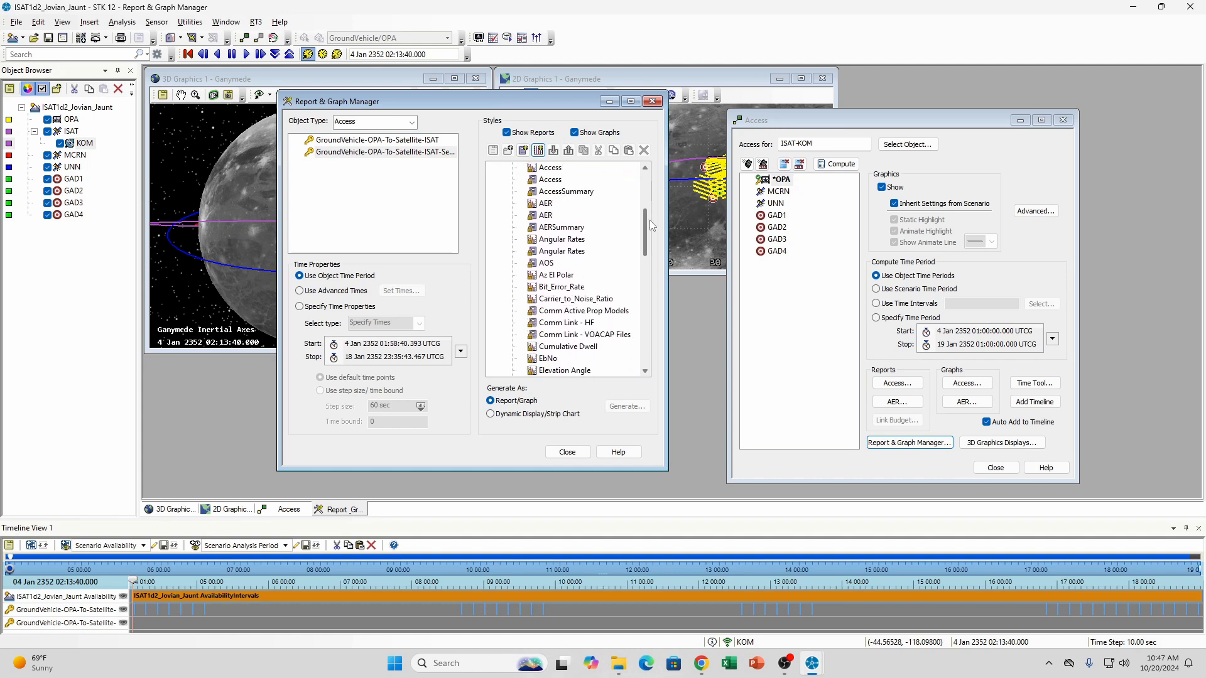
{"action": "scroll", "coordinate": [652, 225], "scroll_direction": "down", "scroll_amount": 3}
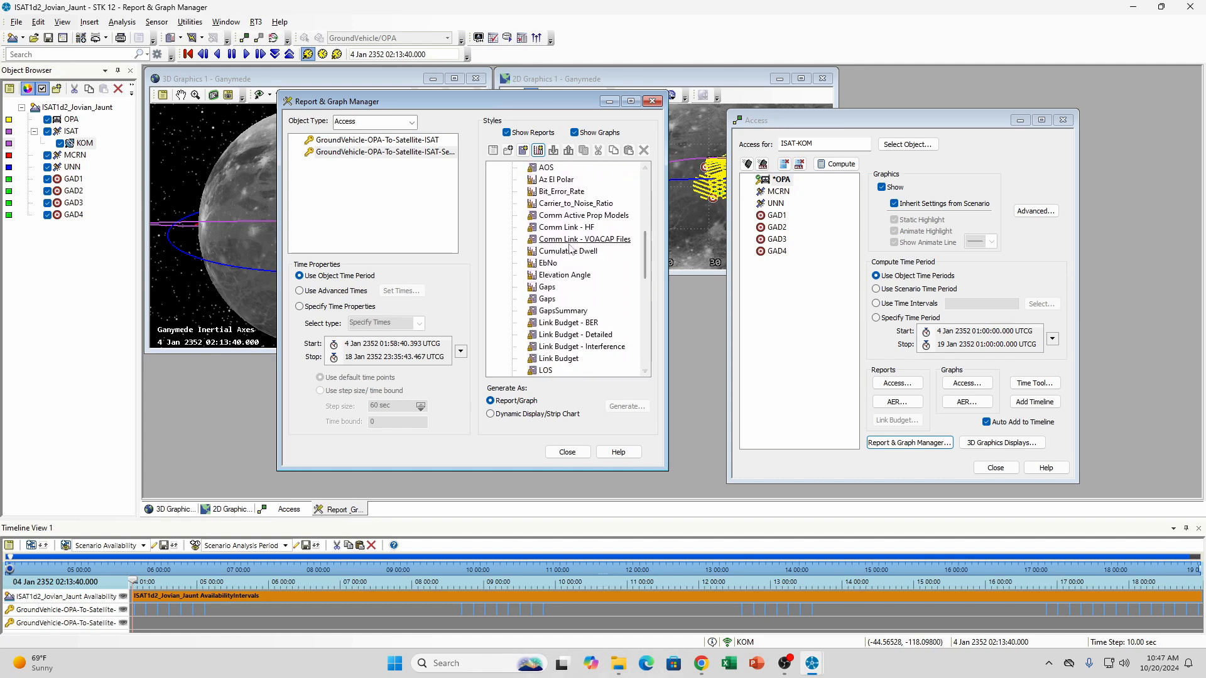
{"action": "left_click_drag", "start_coordinate": [646, 250], "coordinate": [646, 264]}
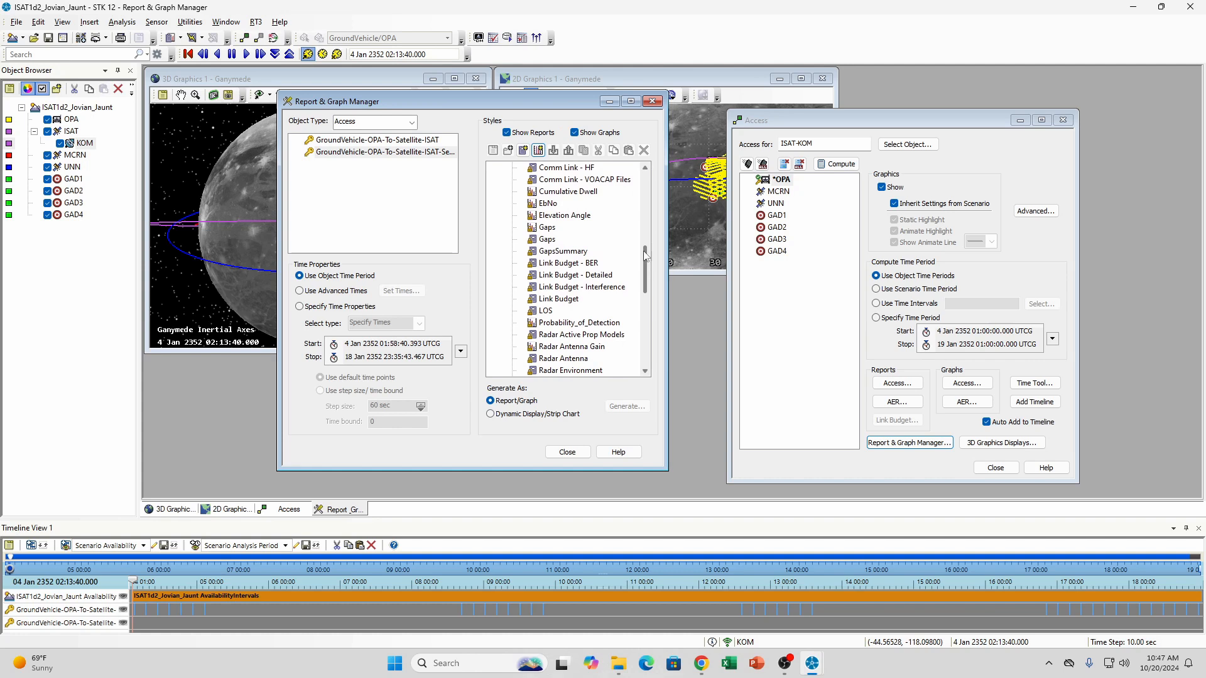
{"action": "double_click", "coordinate": [549, 241]}
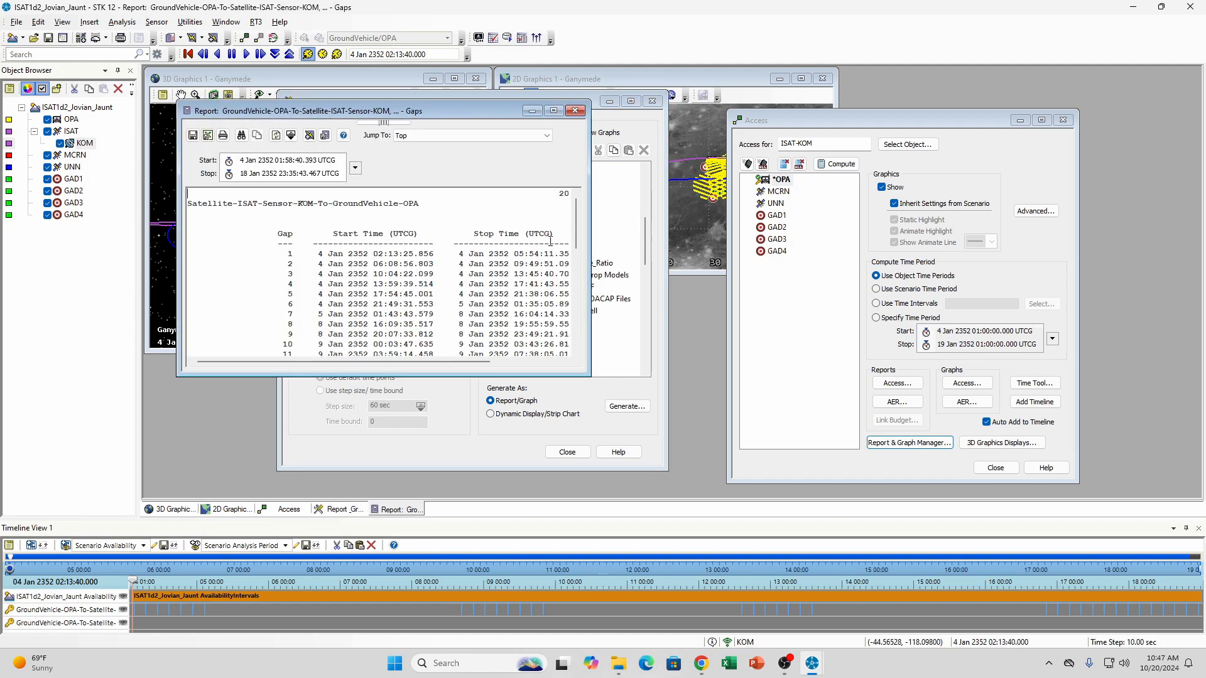
Examine the individual gap durations and the minimum, maximum, mean and total gap statistics in the Gaps report
{"action": "left_click_drag", "start_coordinate": [449, 363], "coordinate": [553, 364]}
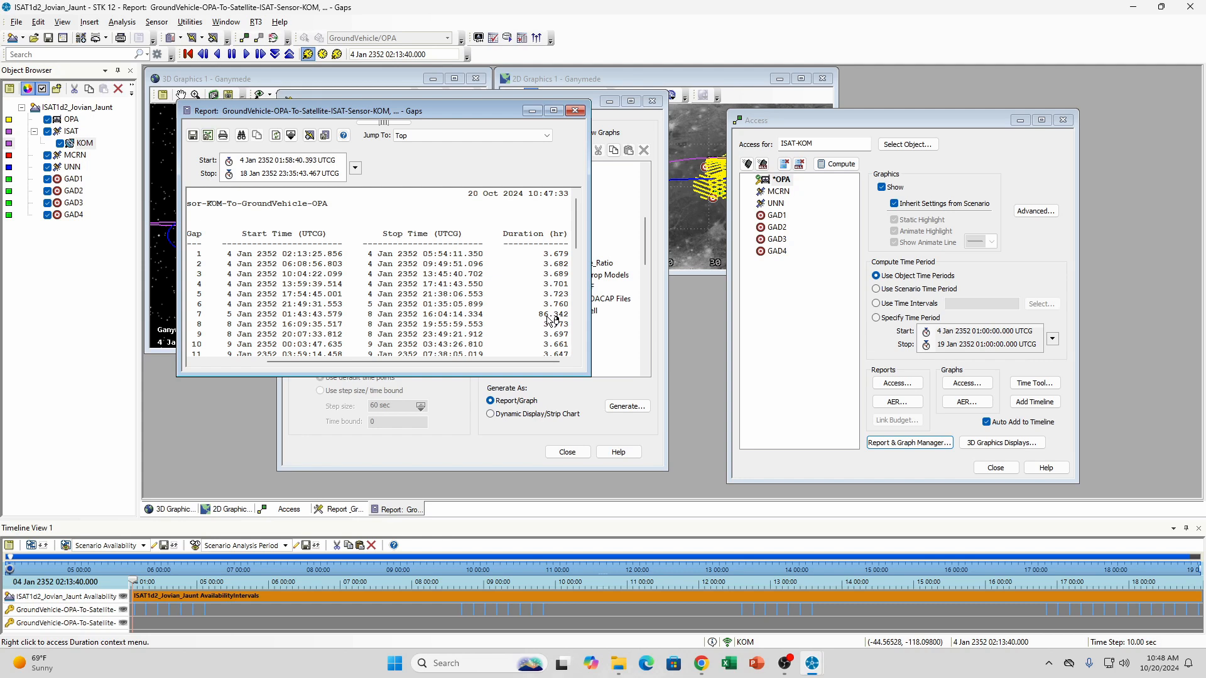
{"action": "scroll", "coordinate": [553, 320], "scroll_direction": "down", "scroll_amount": 3}
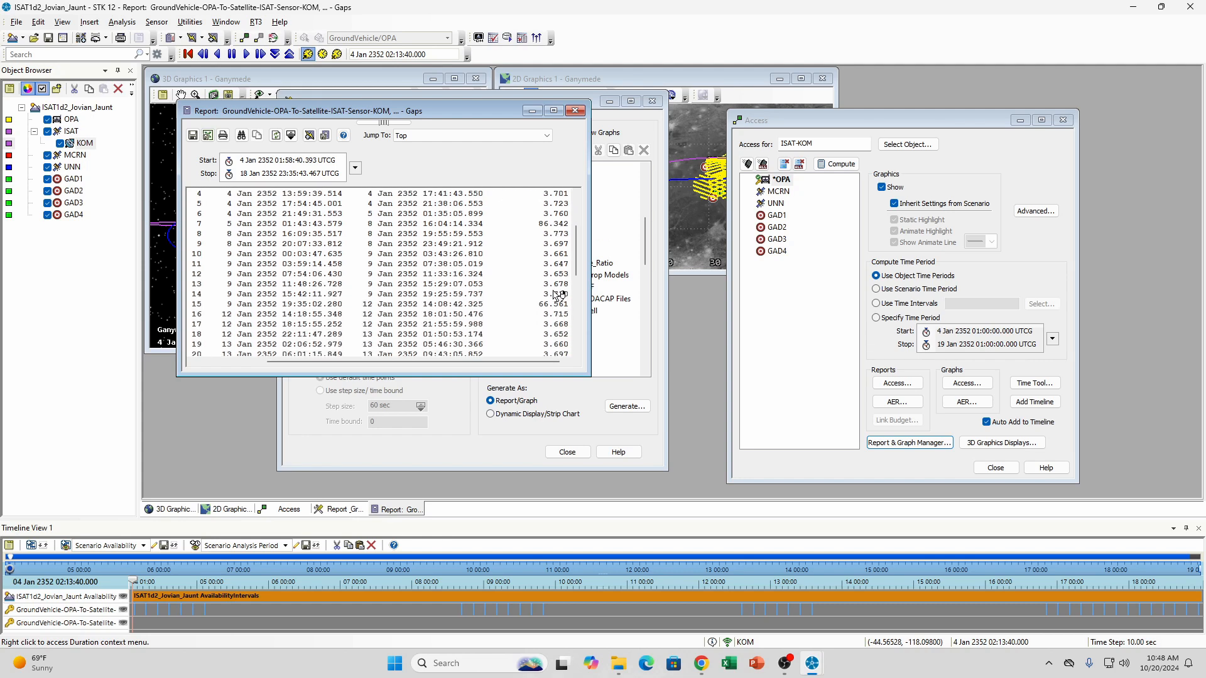
{"action": "scroll", "coordinate": [556, 288], "scroll_direction": "down", "scroll_amount": 7}
{"action": "scroll", "coordinate": [558, 294], "scroll_direction": "down", "scroll_amount": 1}
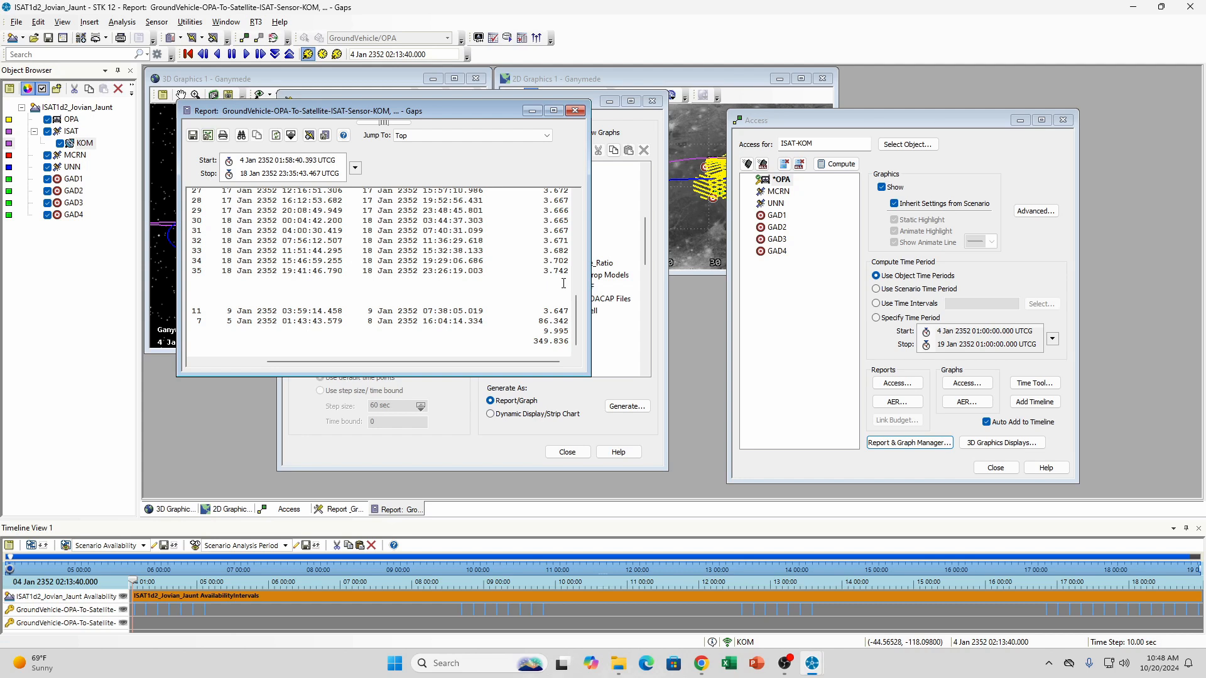
{"action": "left_click_drag", "start_coordinate": [467, 362], "coordinate": [397, 377]}
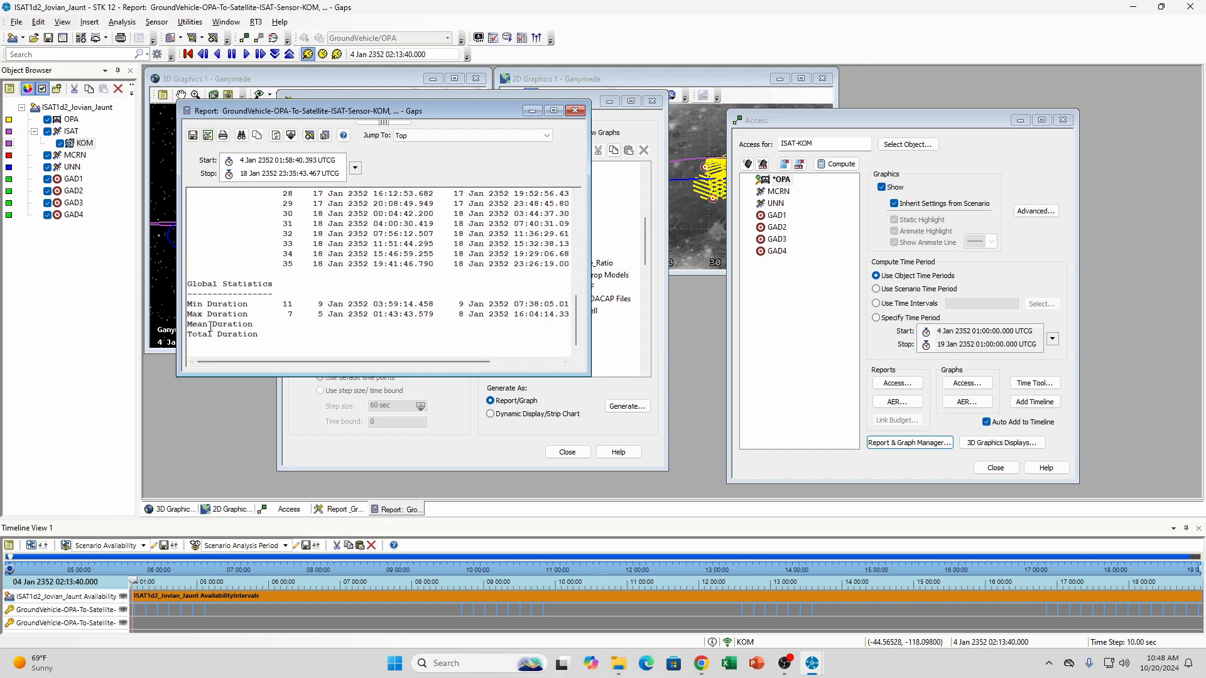
{"action": "left_click_drag", "start_coordinate": [304, 363], "coordinate": [447, 368]}
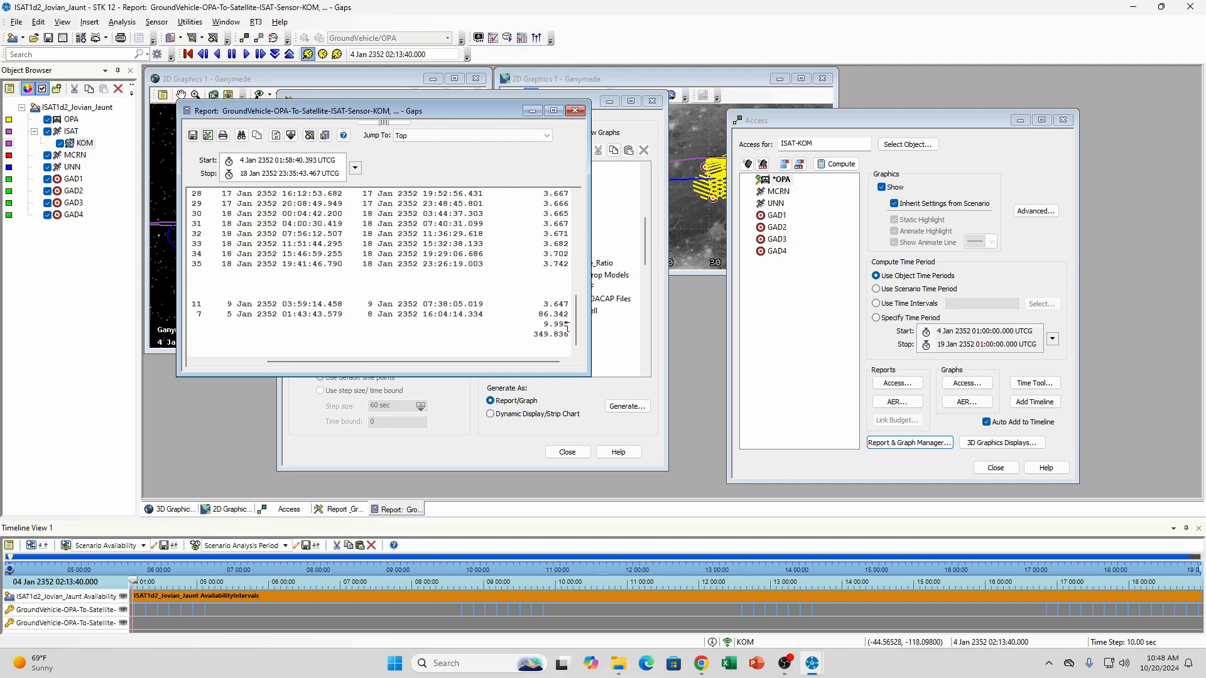
{"action": "left_click_drag", "start_coordinate": [510, 361], "coordinate": [544, 361]}
{"action": "left_click_drag", "start_coordinate": [495, 112], "coordinate": [705, 136]}
{"action": "left_click_drag", "start_coordinate": [807, 144], "coordinate": [901, 132]}
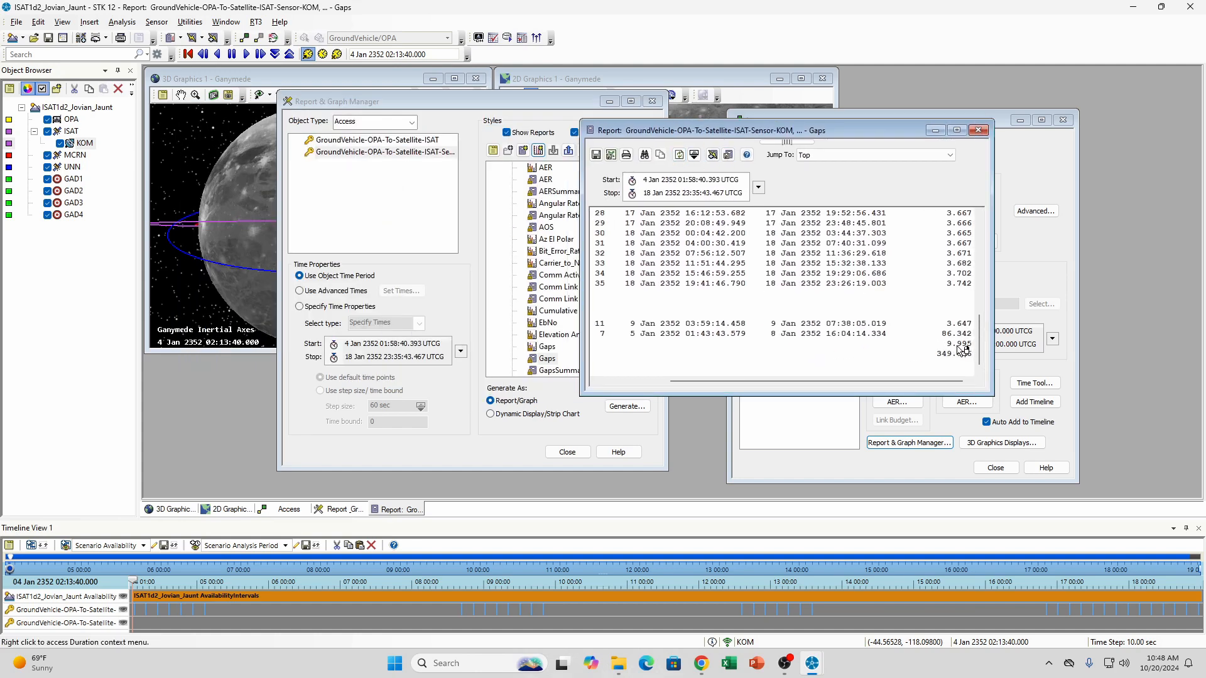
Compare the global gap statistics with the individual gap durations in the Gaps report
{"action": "left_click_drag", "start_coordinate": [876, 382], "coordinate": [806, 382]}
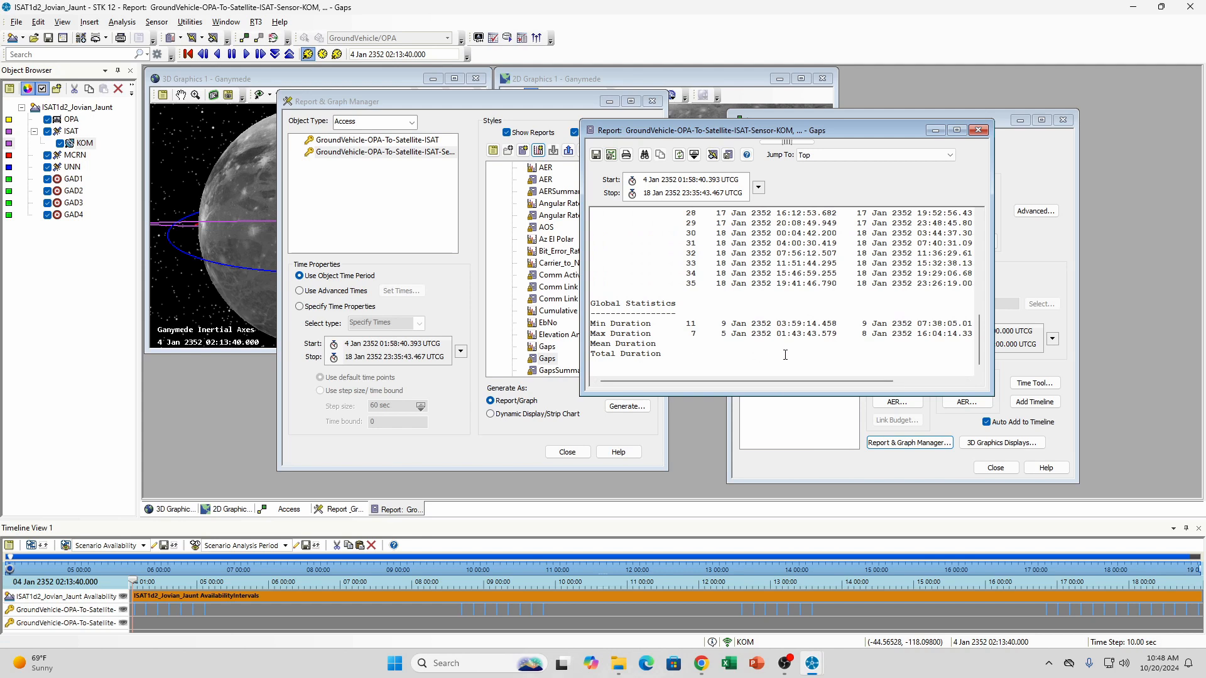
{"action": "left_click_drag", "start_coordinate": [790, 381], "coordinate": [960, 378]}
{"action": "scroll", "coordinate": [927, 334], "scroll_direction": "up", "scroll_amount": 15}
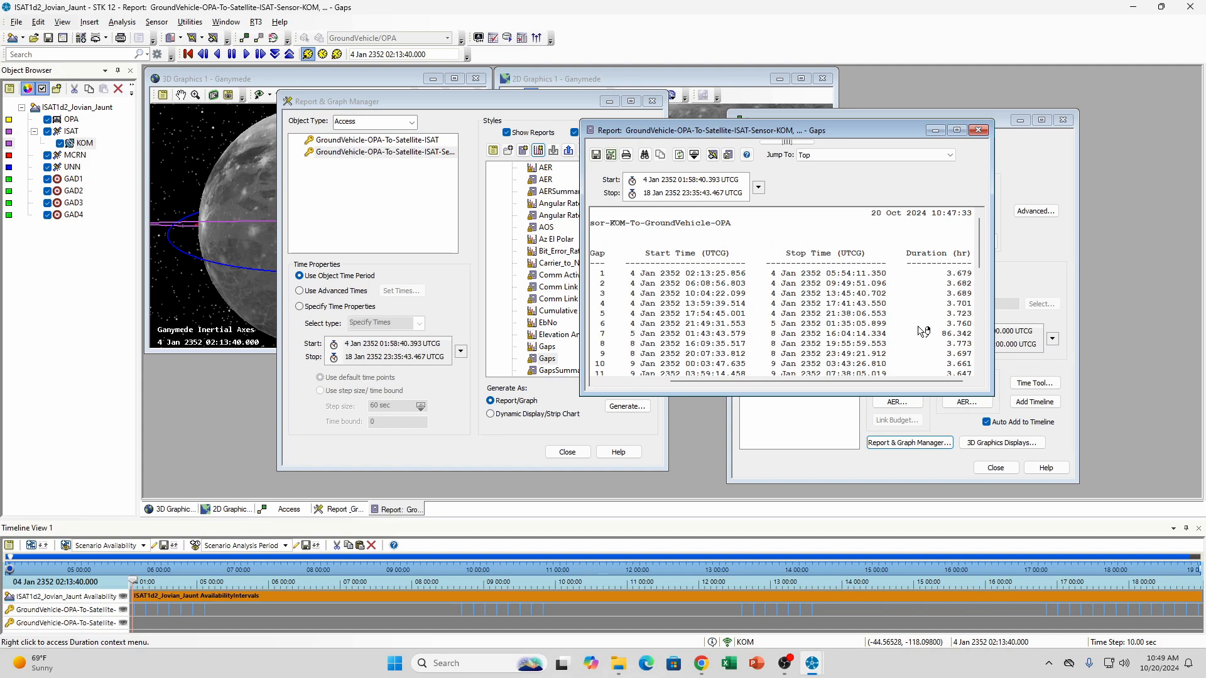
Close the Report & Graph Manager and move the Gaps report further away from the 3D view
{"action": "left_click", "coordinate": [558, 104]}
{"action": "left_click", "coordinate": [567, 452]}
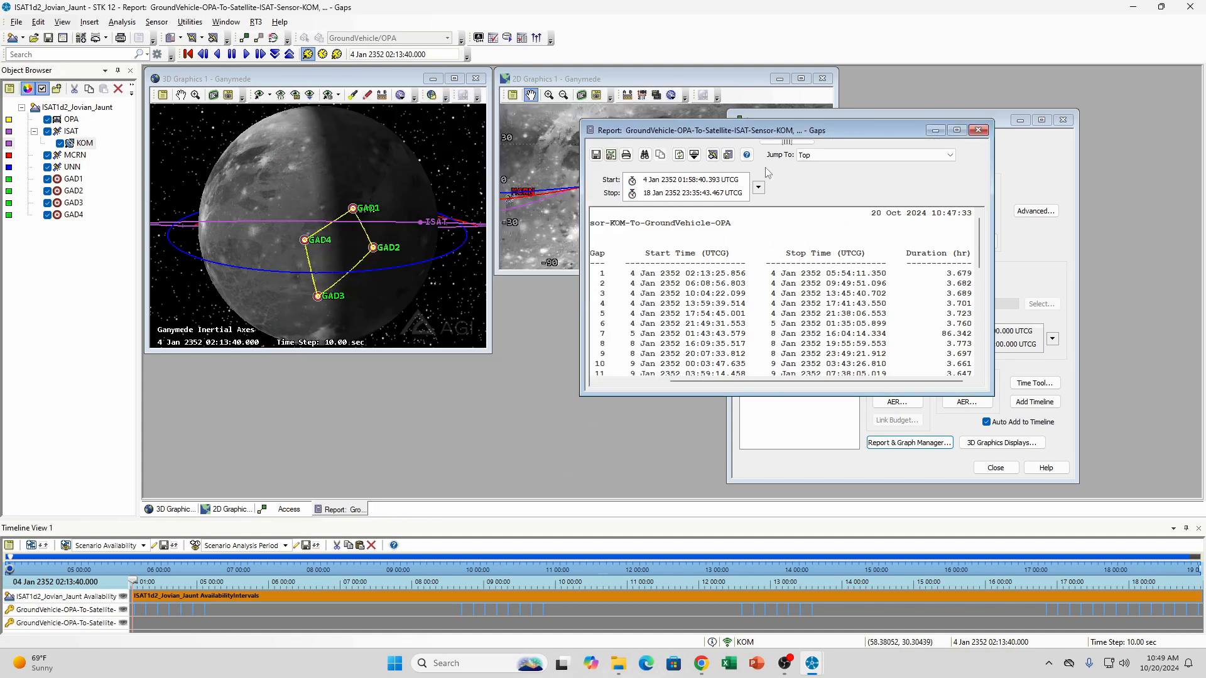
{"action": "left_click_drag", "start_coordinate": [781, 135], "coordinate": [841, 138]}
Reset the scenario animation, play it forward with the time step raised to 180 sec, and pause at 5 Jan 2352 02:15:20
{"action": "left_click_drag", "start_coordinate": [326, 187], "coordinate": [310, 193]}
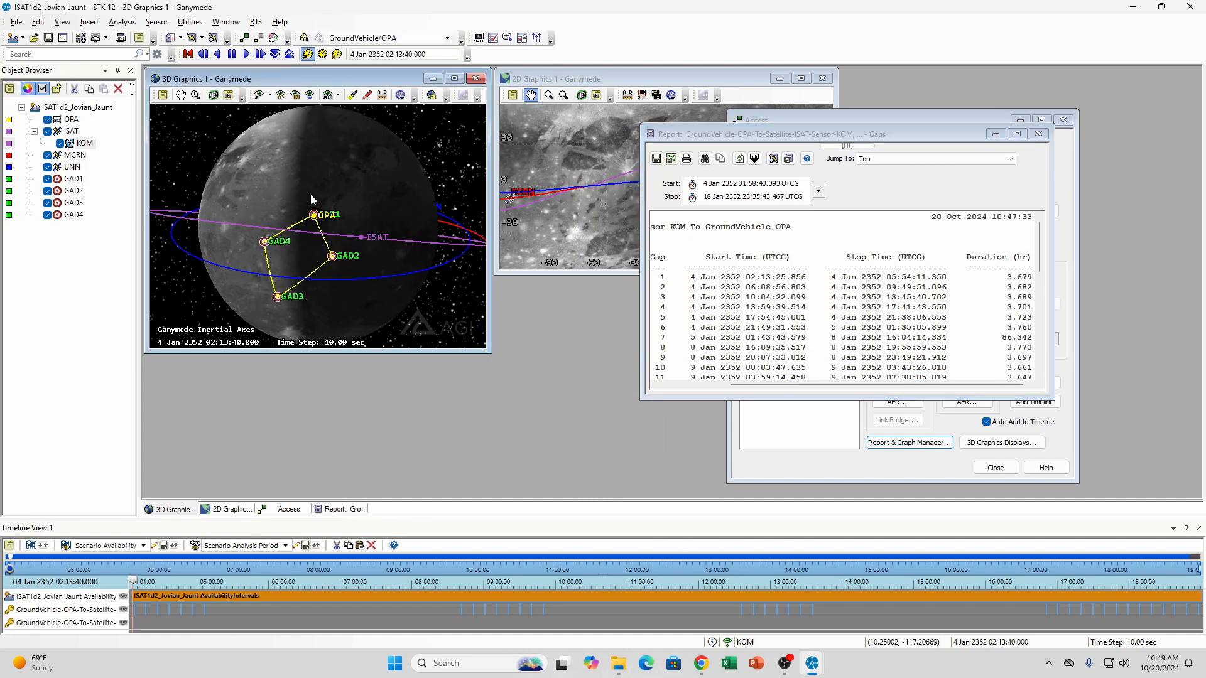
{"action": "scroll", "coordinate": [311, 193], "scroll_direction": "down", "scroll_amount": 1}
{"action": "left_click", "coordinate": [188, 54]}
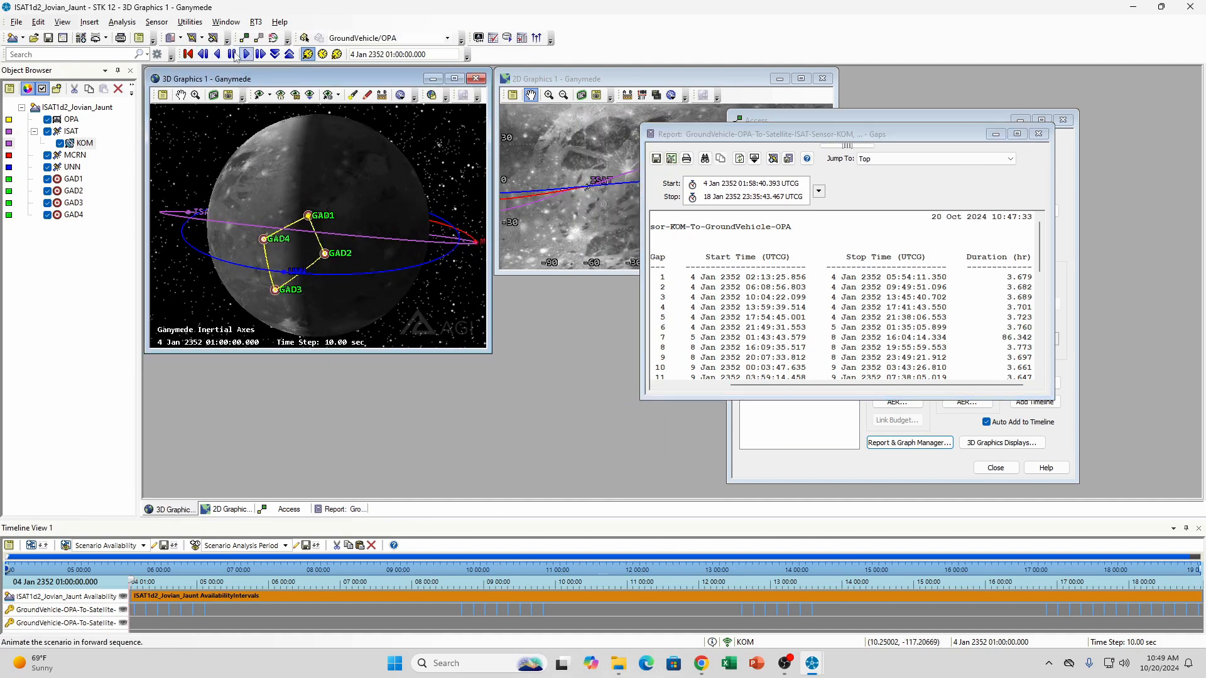
{"action": "left_click", "coordinate": [245, 55]}
{"action": "left_click", "coordinate": [290, 54]}
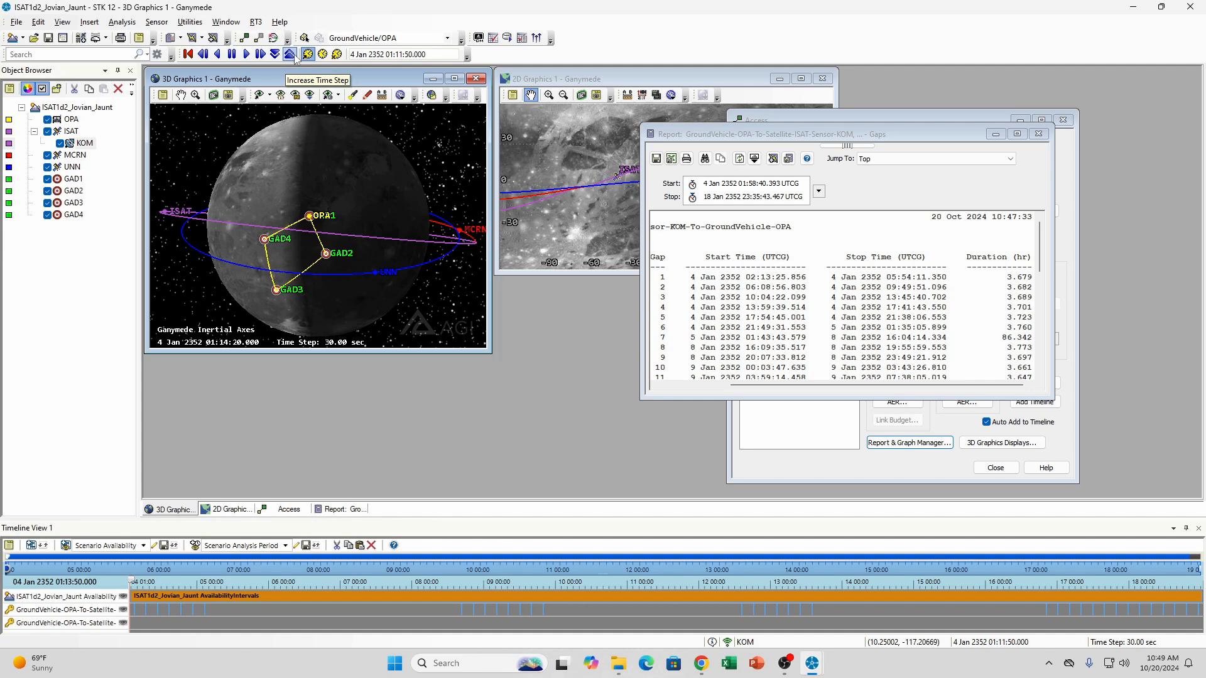
{"action": "left_click", "coordinate": [292, 56]}
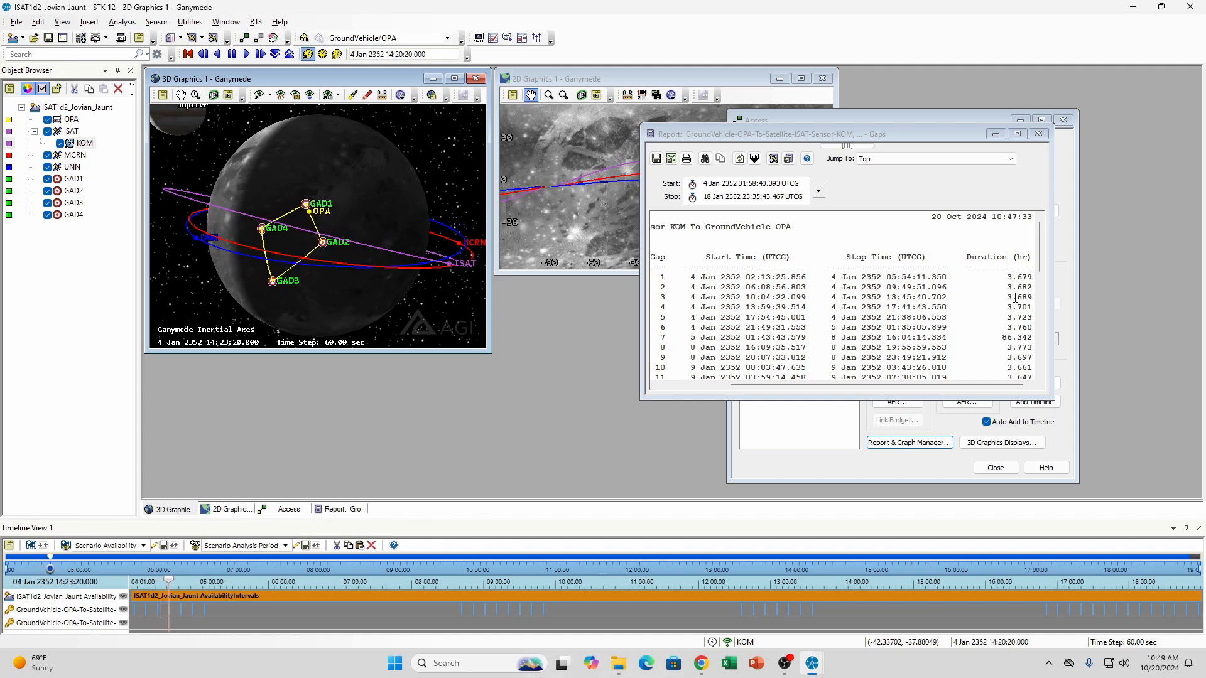
{"action": "left_click", "coordinate": [289, 55]}
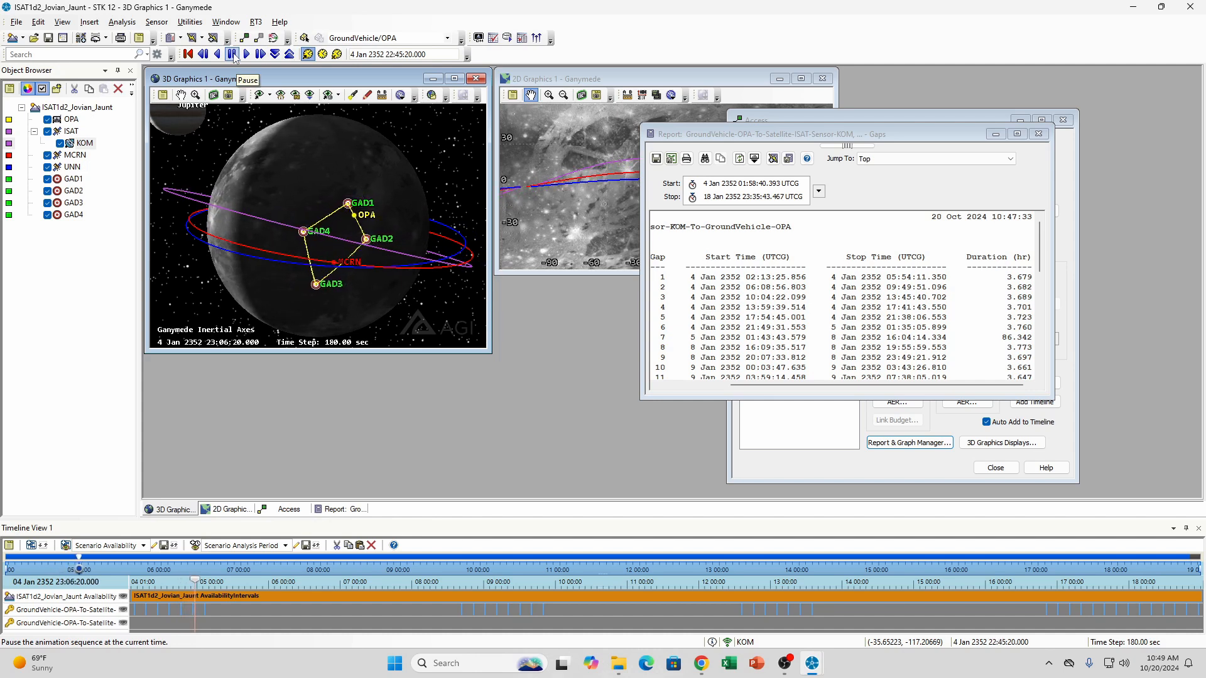
{"action": "left_click", "coordinate": [232, 55]}
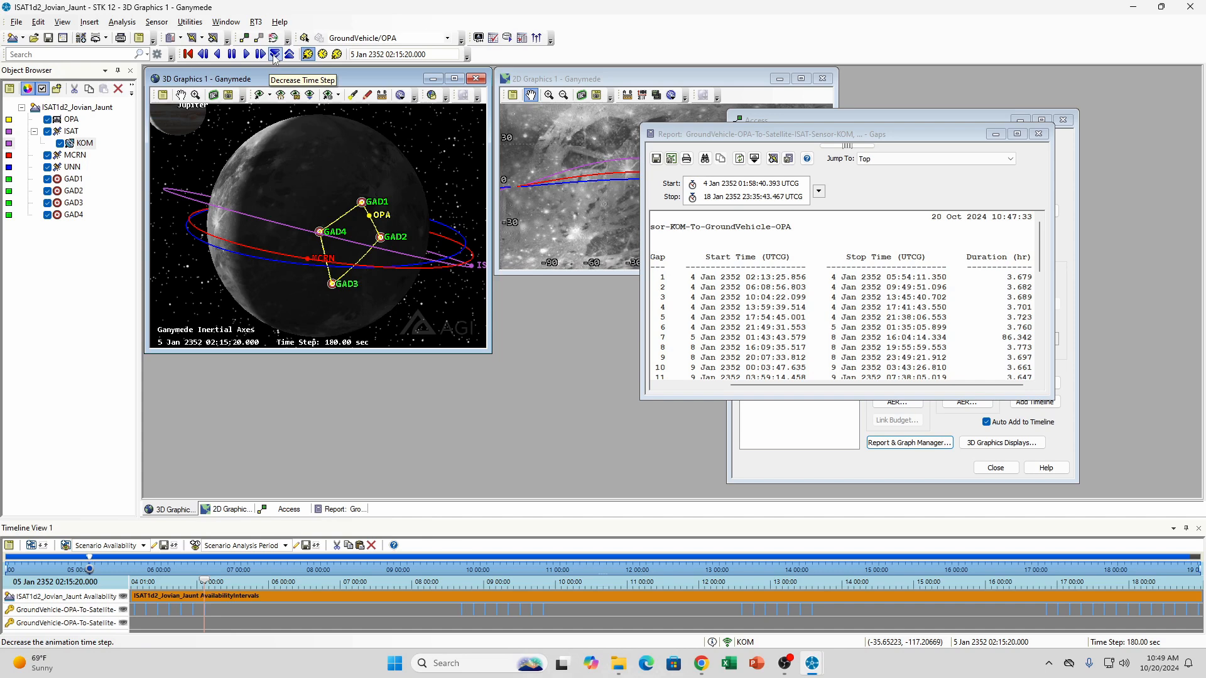
Play the animation forward and in reverse at a 60 sec time step, checking KOM access to OPA around 5 Jan 2352 05:43:20
{"action": "left_click", "coordinate": [246, 54]}
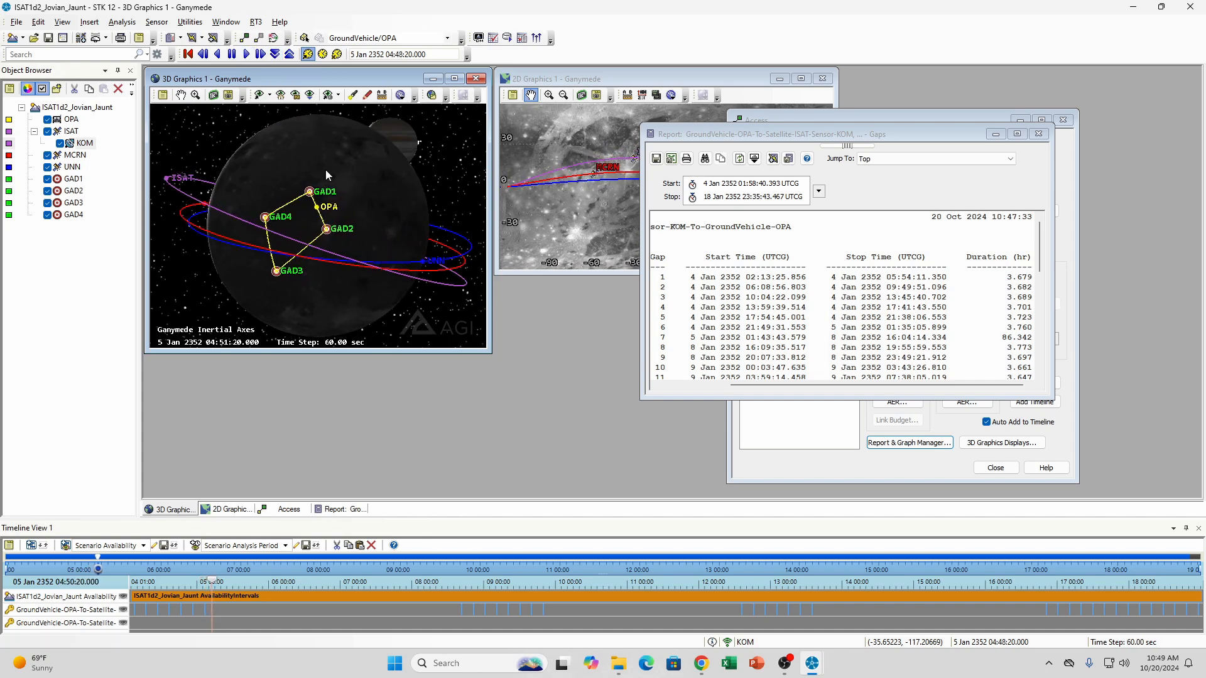
{"action": "left_click", "coordinate": [209, 55]}
{"action": "left_click", "coordinate": [208, 54]}
{"action": "left_click", "coordinate": [208, 54]}
{"action": "left_click", "coordinate": [208, 55]}
{"action": "left_click", "coordinate": [209, 54]}
{"action": "left_click", "coordinate": [209, 55]}
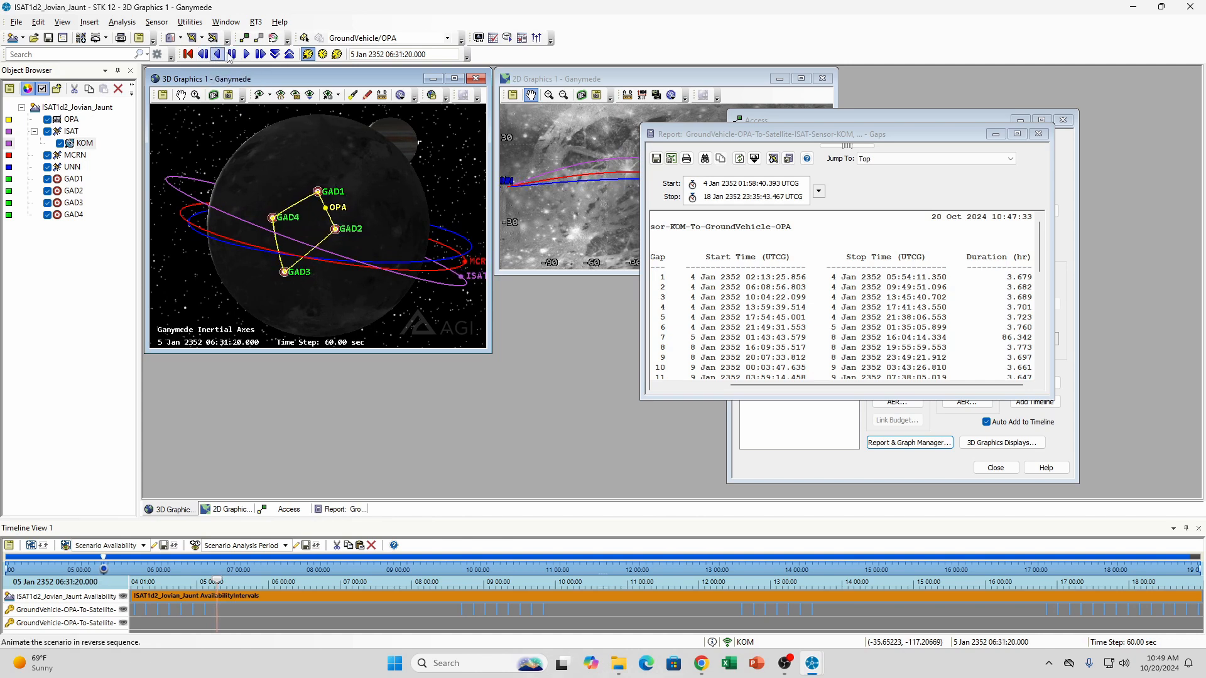
{"action": "left_click", "coordinate": [218, 55]}
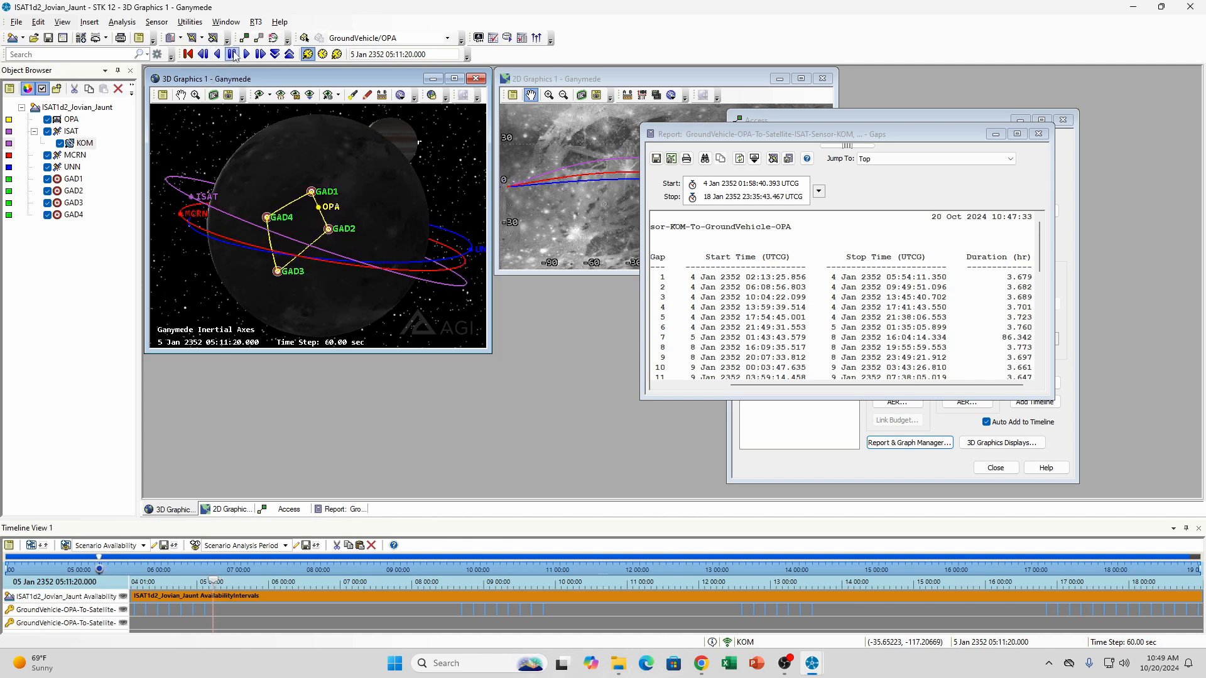
{"action": "left_click", "coordinate": [251, 55]}
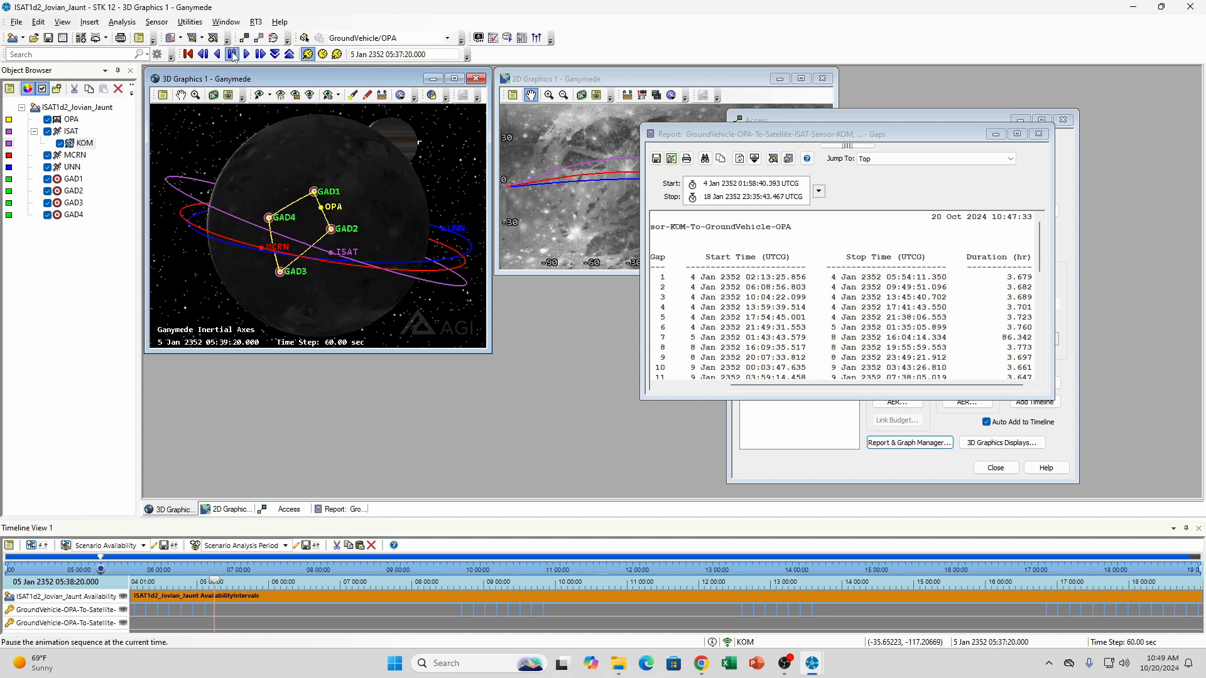
{"action": "left_click_drag", "start_coordinate": [358, 204], "coordinate": [355, 206]}
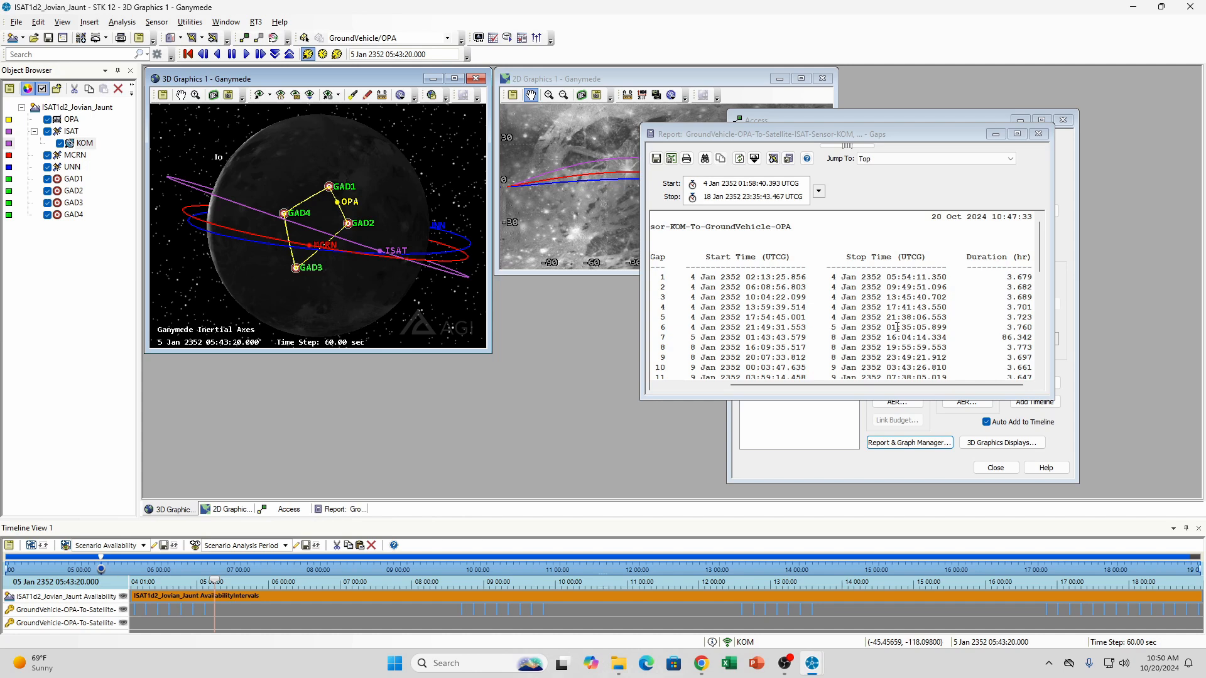
Reverse the animation to about 5 Jan 2352 01:24 and replay ISAT's pass over OPA
{"action": "left_click", "coordinate": [218, 54]}
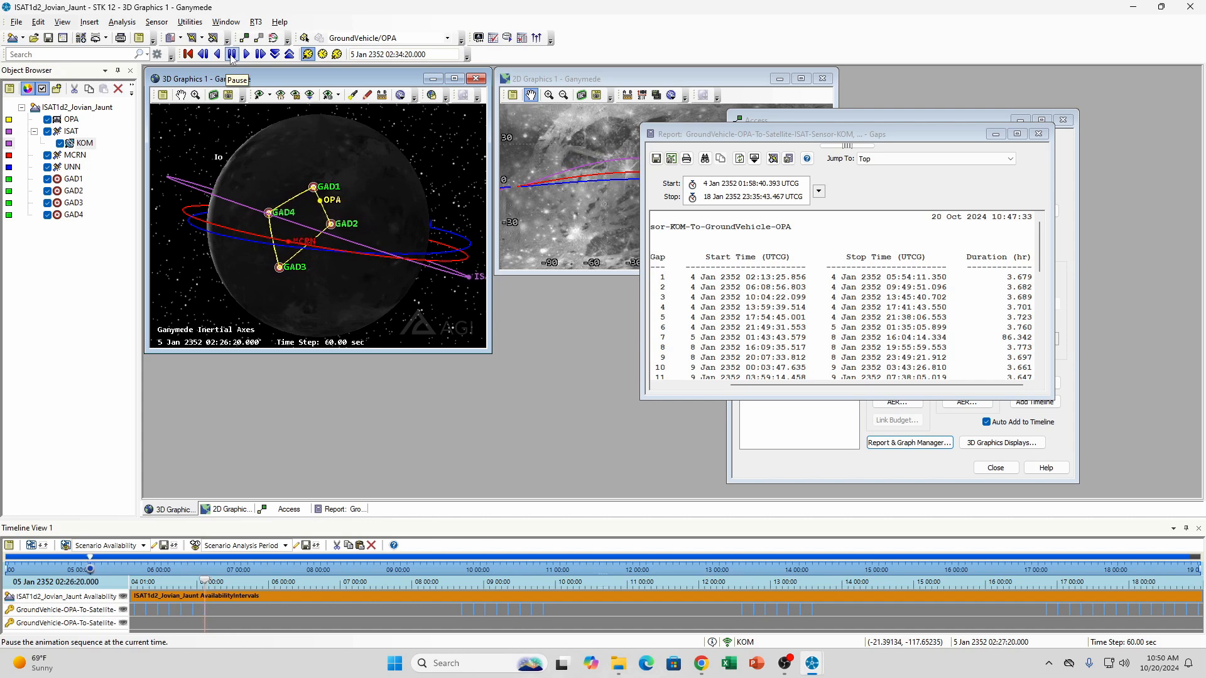
{"action": "left_click", "coordinate": [233, 56]}
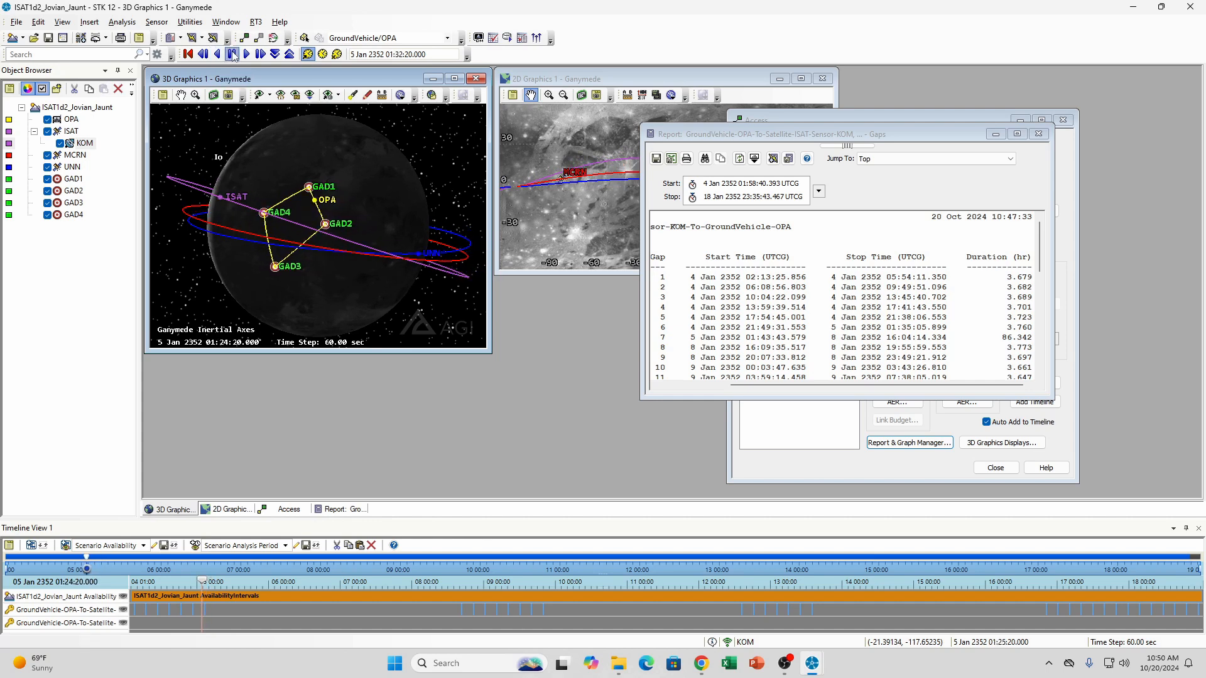
{"action": "left_click", "coordinate": [248, 55]}
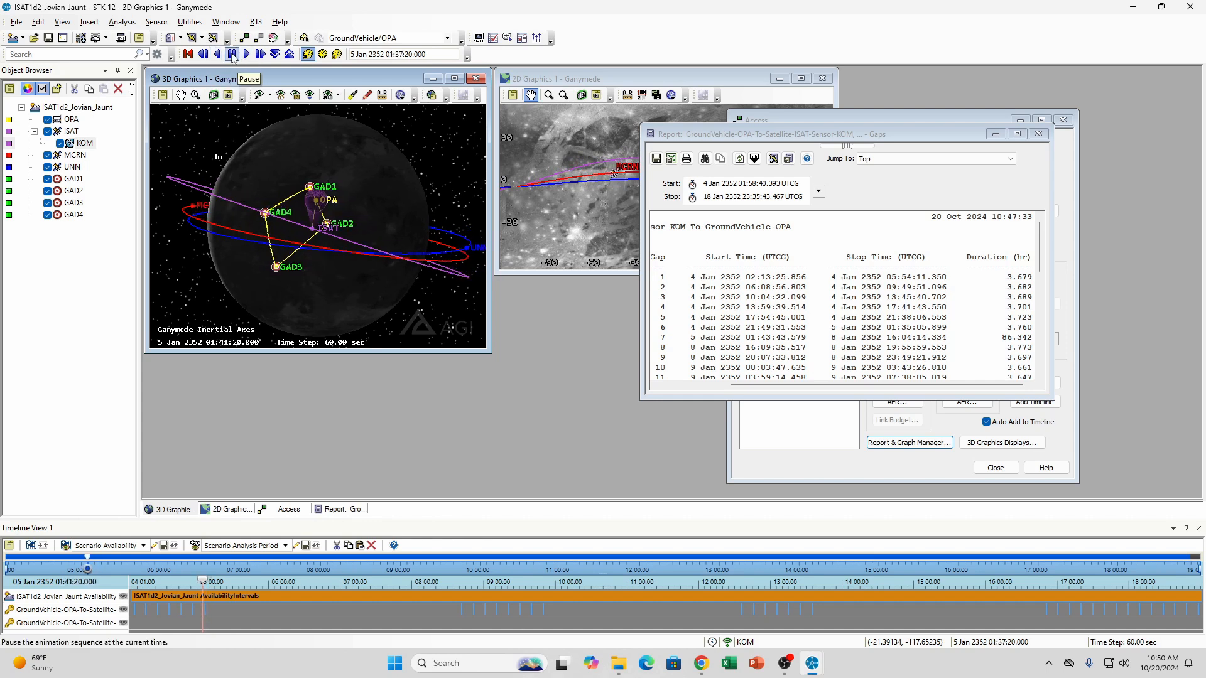
{"action": "left_click", "coordinate": [233, 56]}
Step the animation back to 5 Jan 2352 01:43:20 and forward to 01:44:20 to inspect the start of gap 7
{"action": "left_click", "coordinate": [203, 55]}
{"action": "left_click", "coordinate": [204, 56]}
{"action": "left_click", "coordinate": [203, 55]}
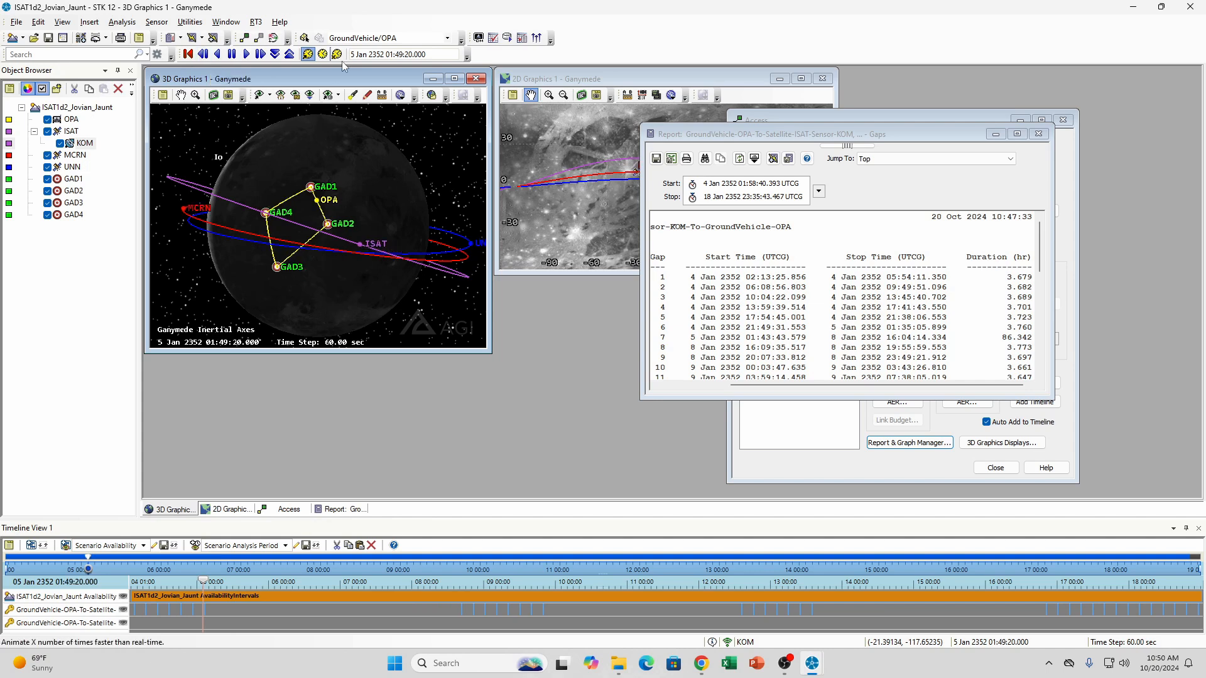
{"action": "left_click", "coordinate": [203, 56]}
{"action": "left_click", "coordinate": [203, 56]}
{"action": "left_click", "coordinate": [203, 57]}
{"action": "left_click", "coordinate": [203, 56]}
{"action": "left_click", "coordinate": [202, 57]}
{"action": "left_click", "coordinate": [203, 57]}
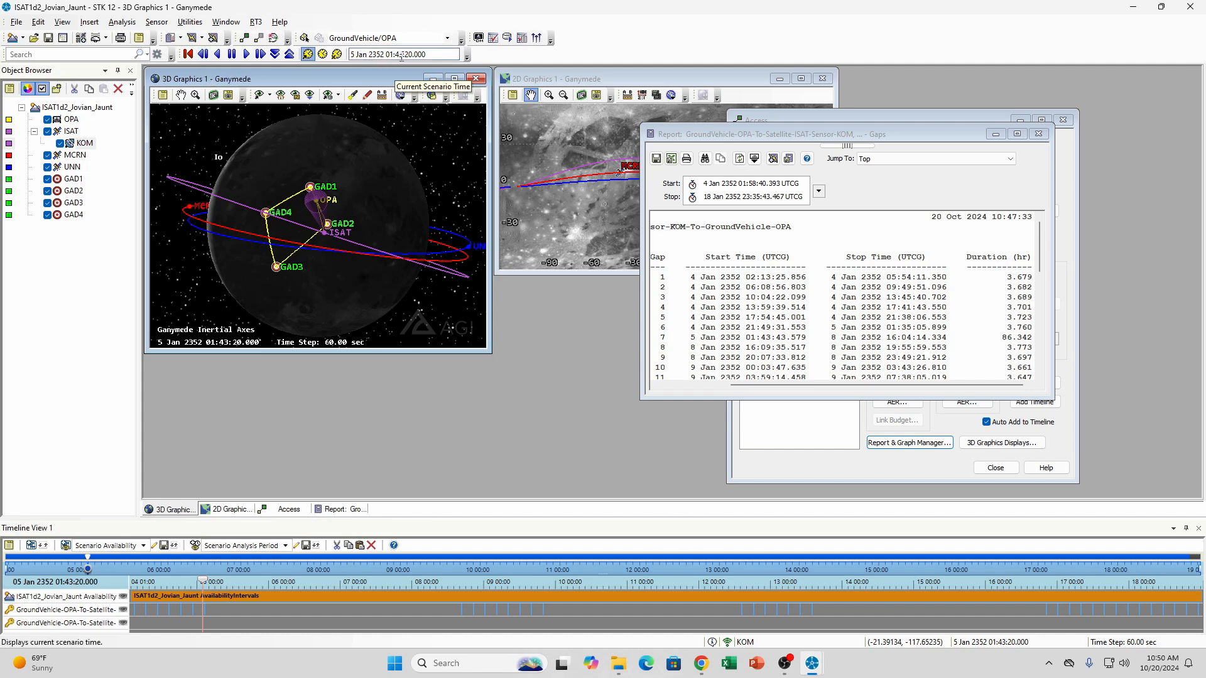
{"action": "left_click", "coordinate": [260, 54]}
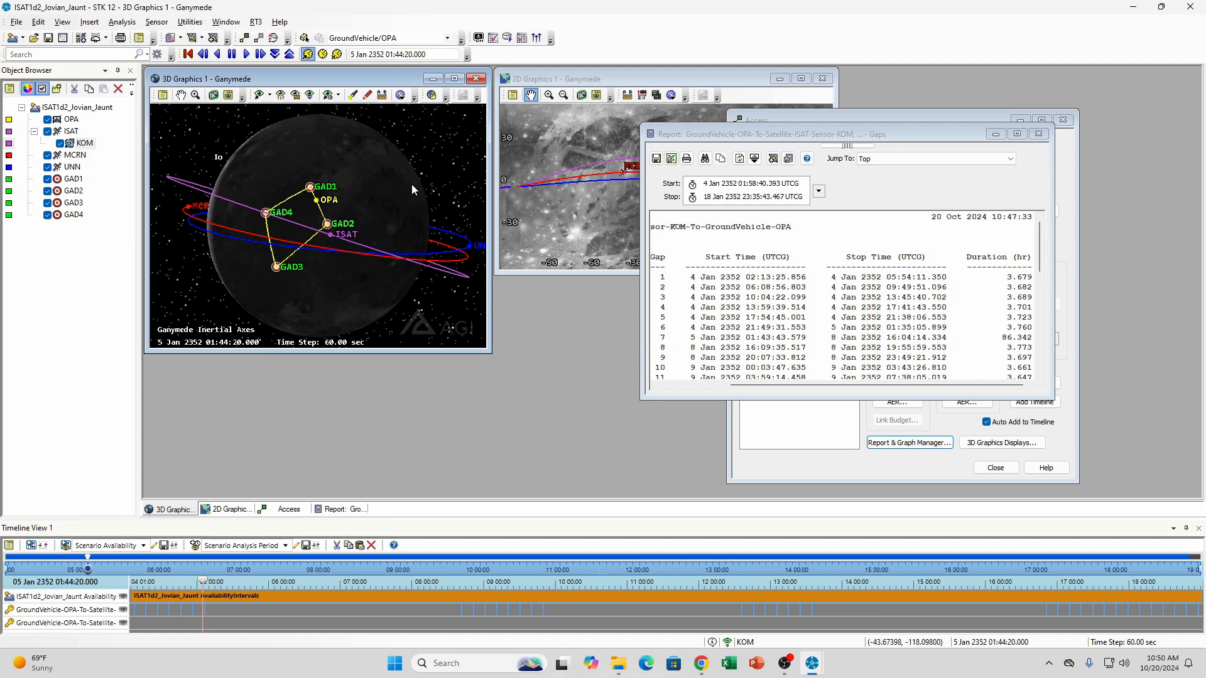
Play the animation through gap 7 to 6 Jan 2352 13:00:20, watching ISAT's orbit relative to OPA and checking the report's gap times
{"action": "left_click", "coordinate": [246, 54]}
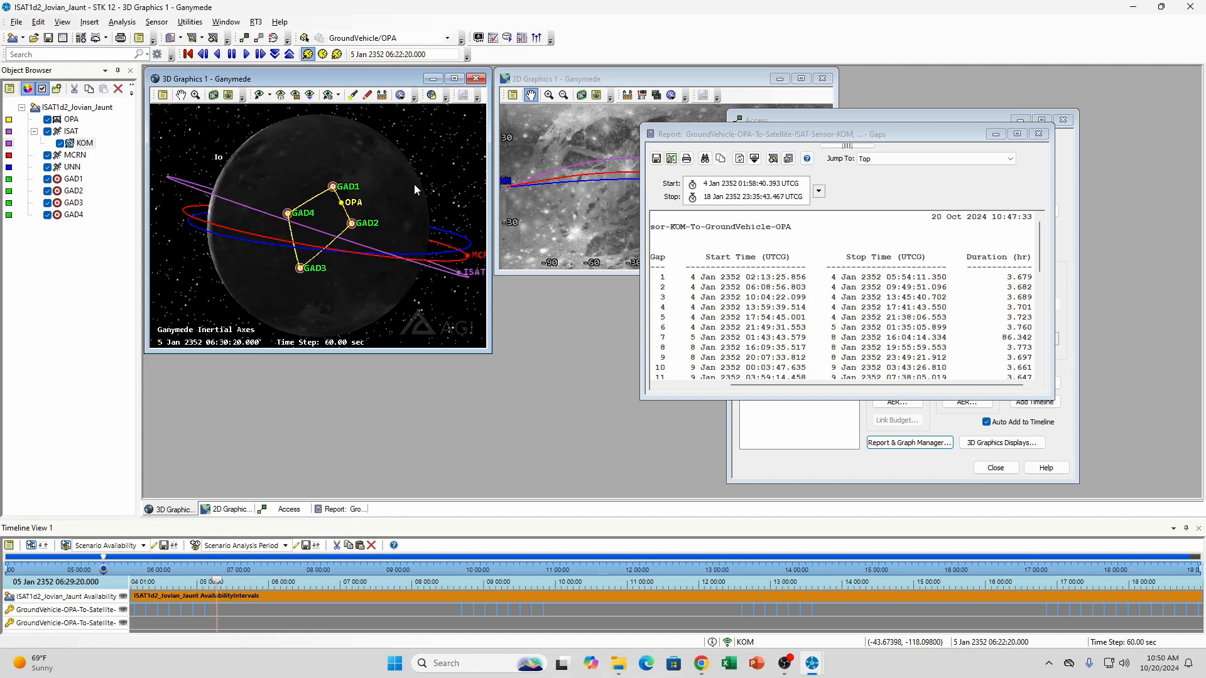
{"action": "left_click_drag", "start_coordinate": [405, 191], "coordinate": [366, 196]}
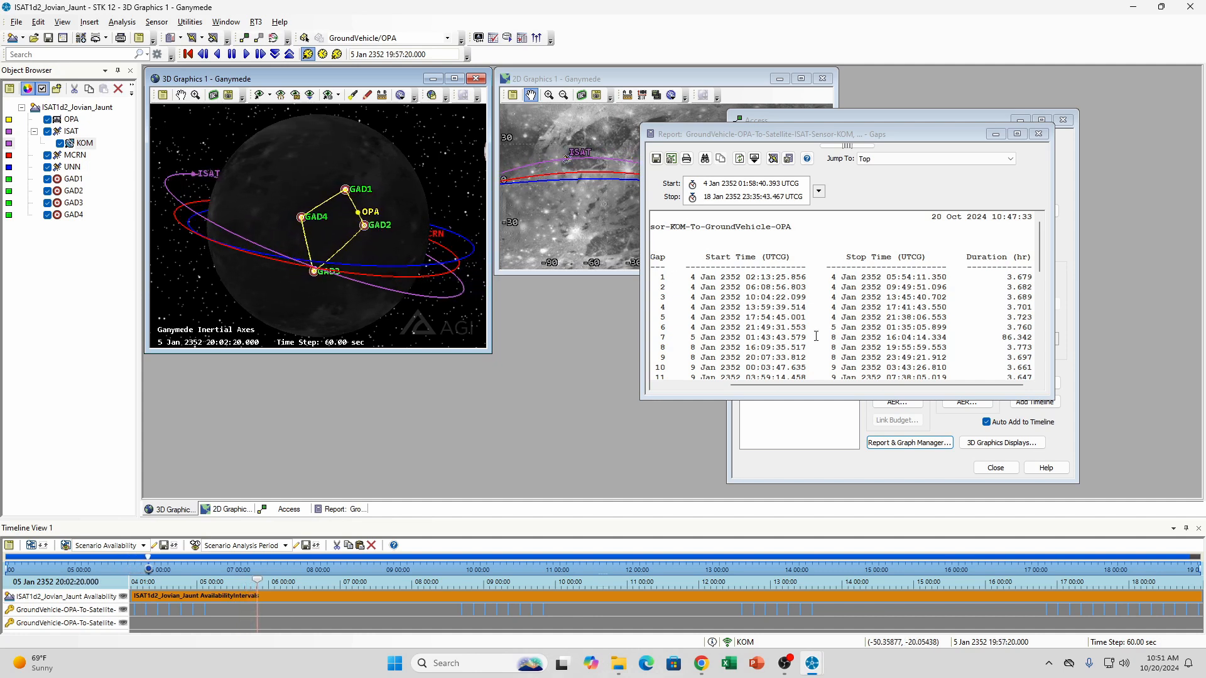
{"action": "left_click", "coordinate": [841, 329]}
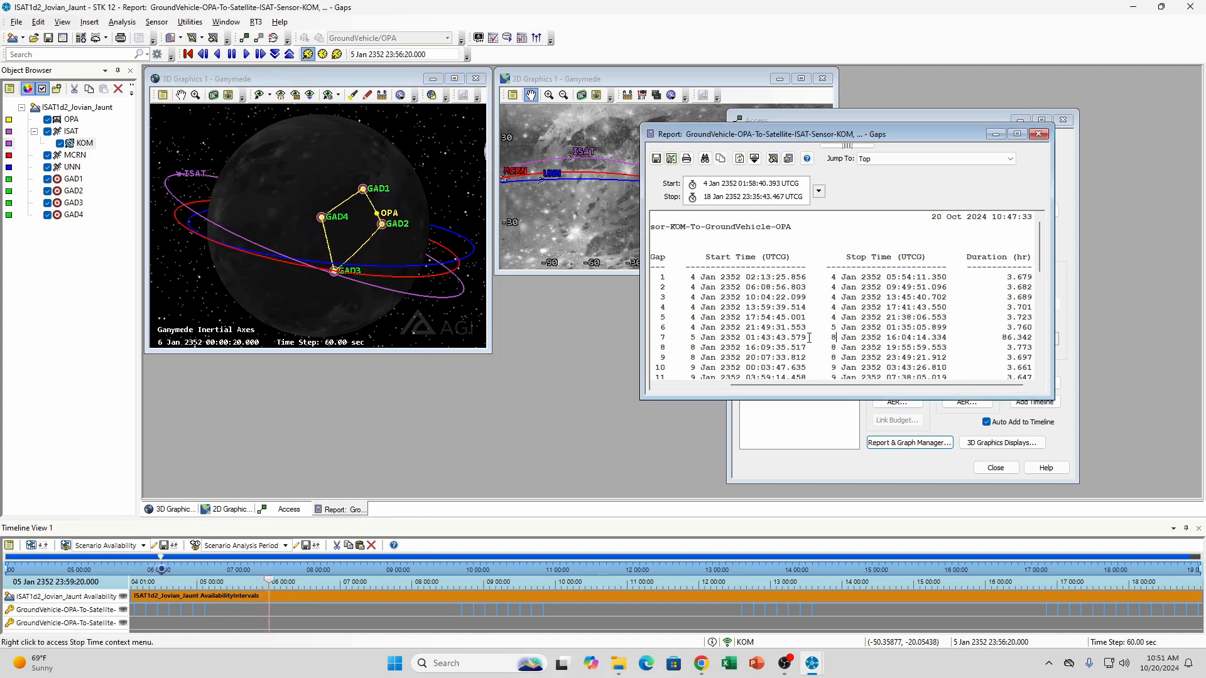
{"action": "left_click", "coordinate": [320, 177]}
{"action": "left_click_drag", "start_coordinate": [321, 178], "coordinate": [348, 179]}
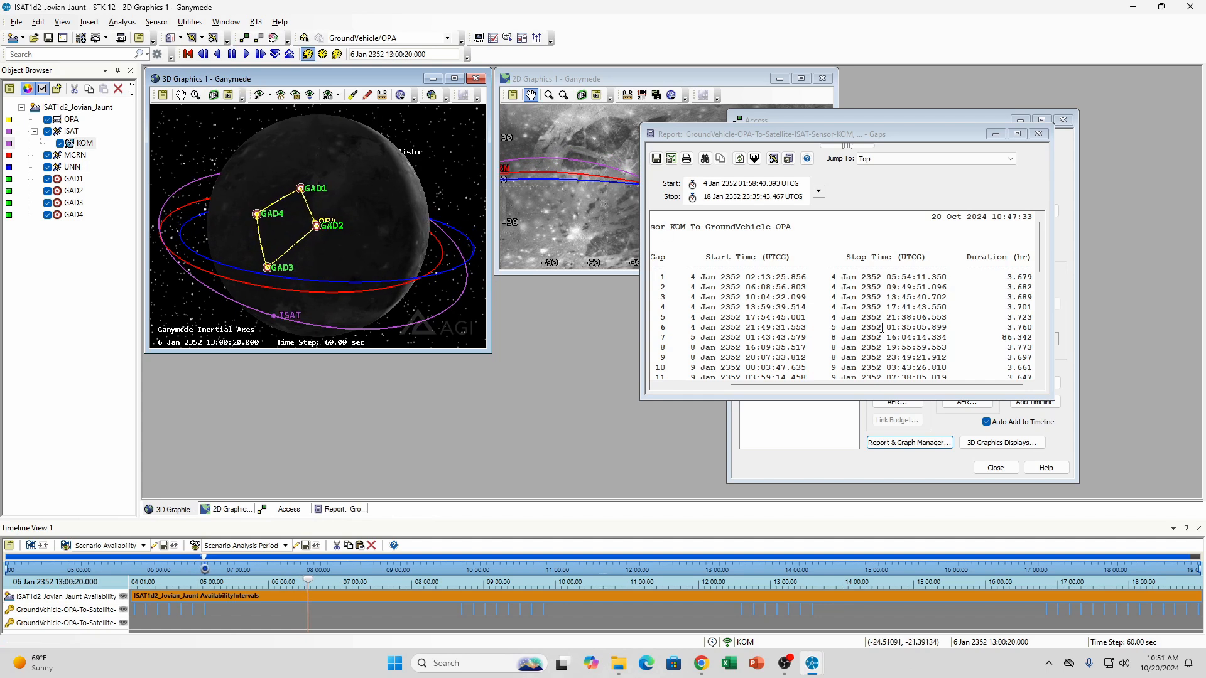
Recheck the gap list for the longest durations and read the global statistics in the Gaps report
{"action": "scroll", "coordinate": [1009, 338], "scroll_direction": "down", "scroll_amount": 3}
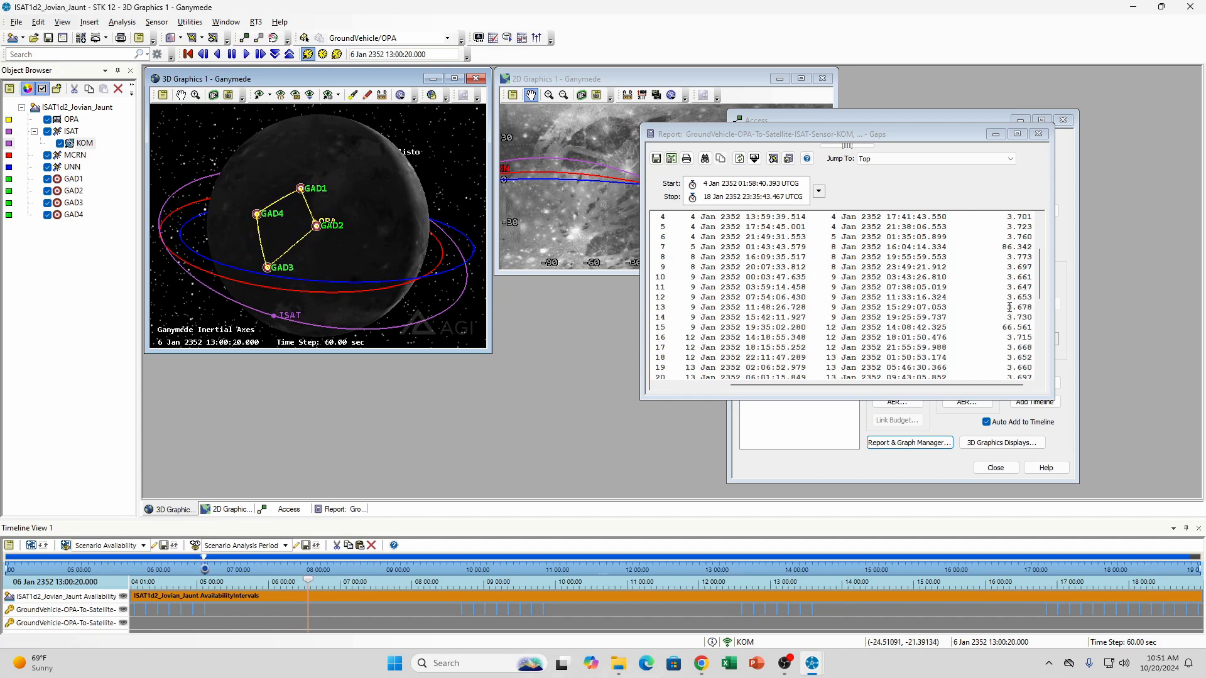
{"action": "scroll", "coordinate": [1009, 307], "scroll_direction": "down", "scroll_amount": 10}
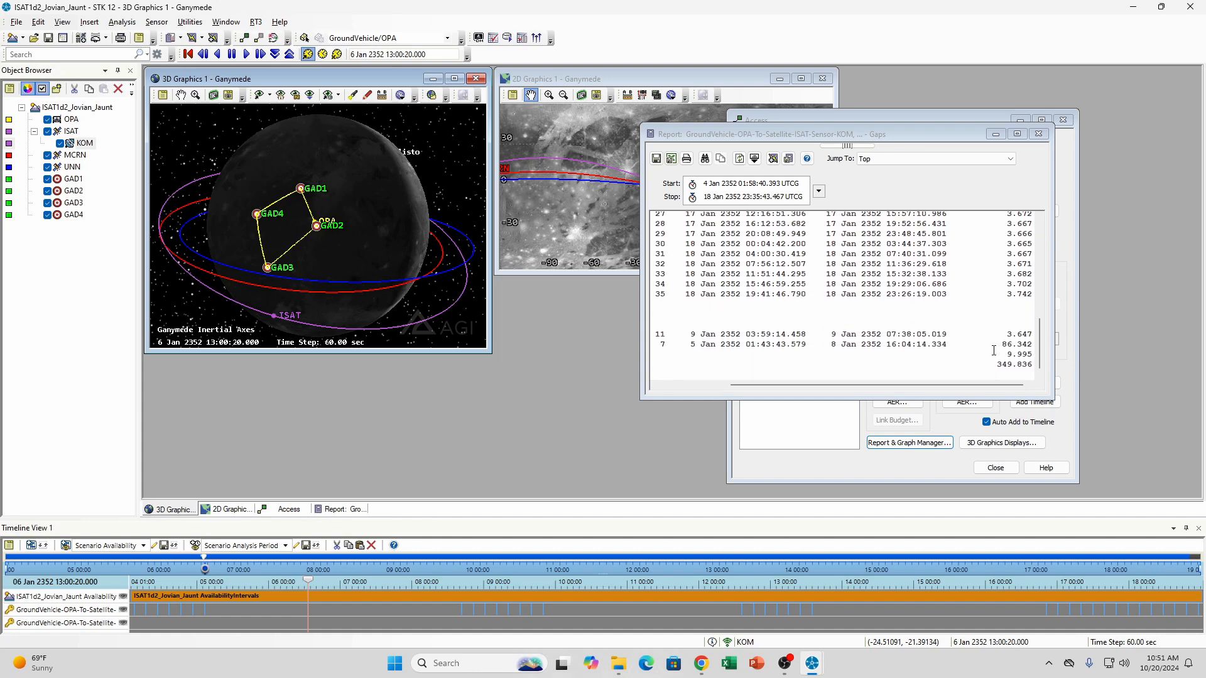
{"action": "scroll", "coordinate": [1001, 326], "scroll_direction": "up", "scroll_amount": 12}
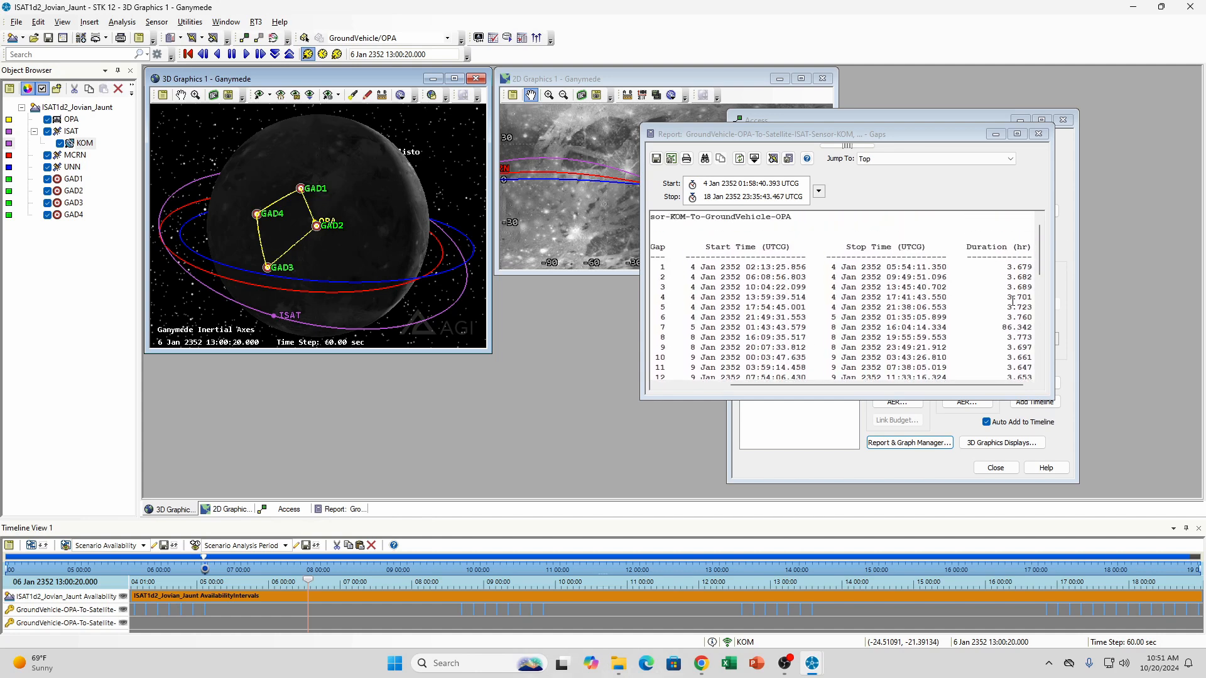
{"action": "scroll", "coordinate": [1012, 302], "scroll_direction": "down", "scroll_amount": 1}
{"action": "scroll", "coordinate": [1012, 302], "scroll_direction": "down", "scroll_amount": 10}
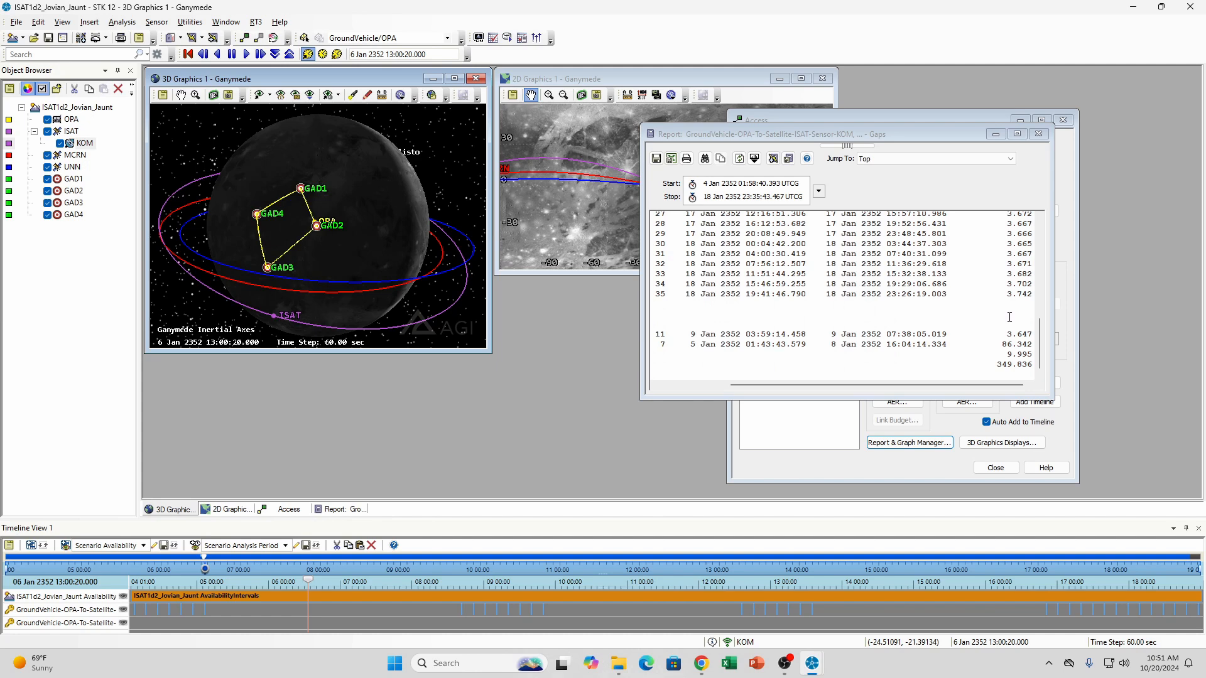
{"action": "left_click_drag", "start_coordinate": [984, 386], "coordinate": [686, 351]}
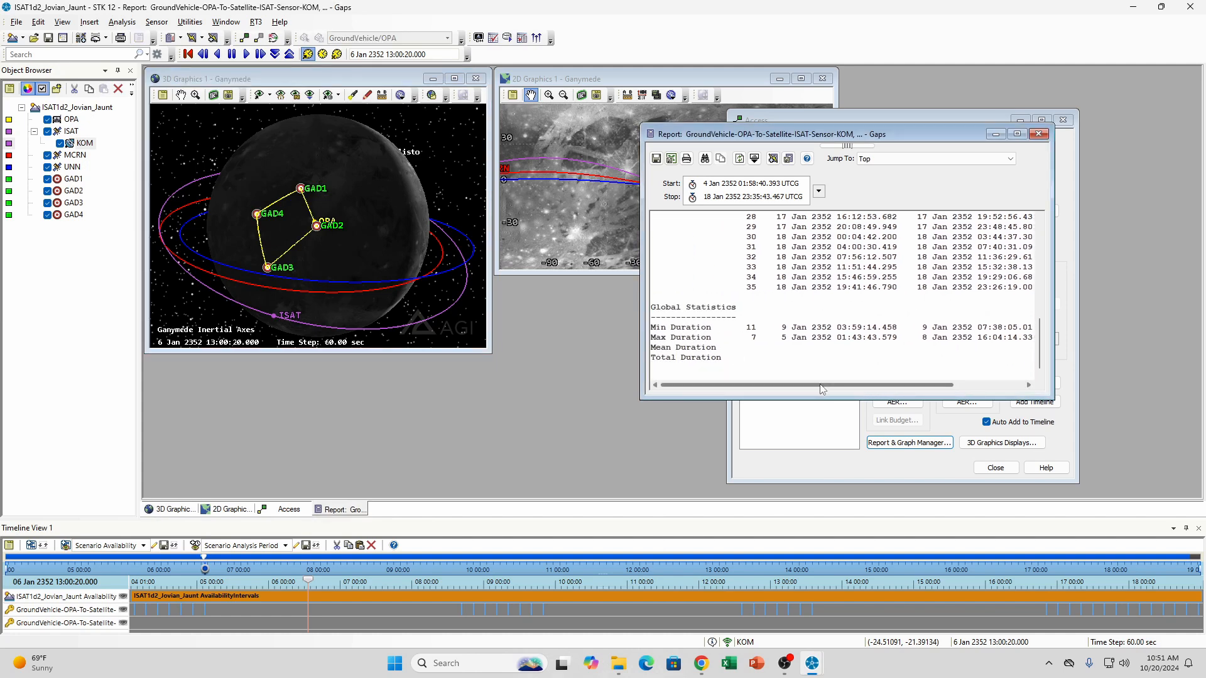
{"action": "left_click_drag", "start_coordinate": [858, 385], "coordinate": [927, 389]}
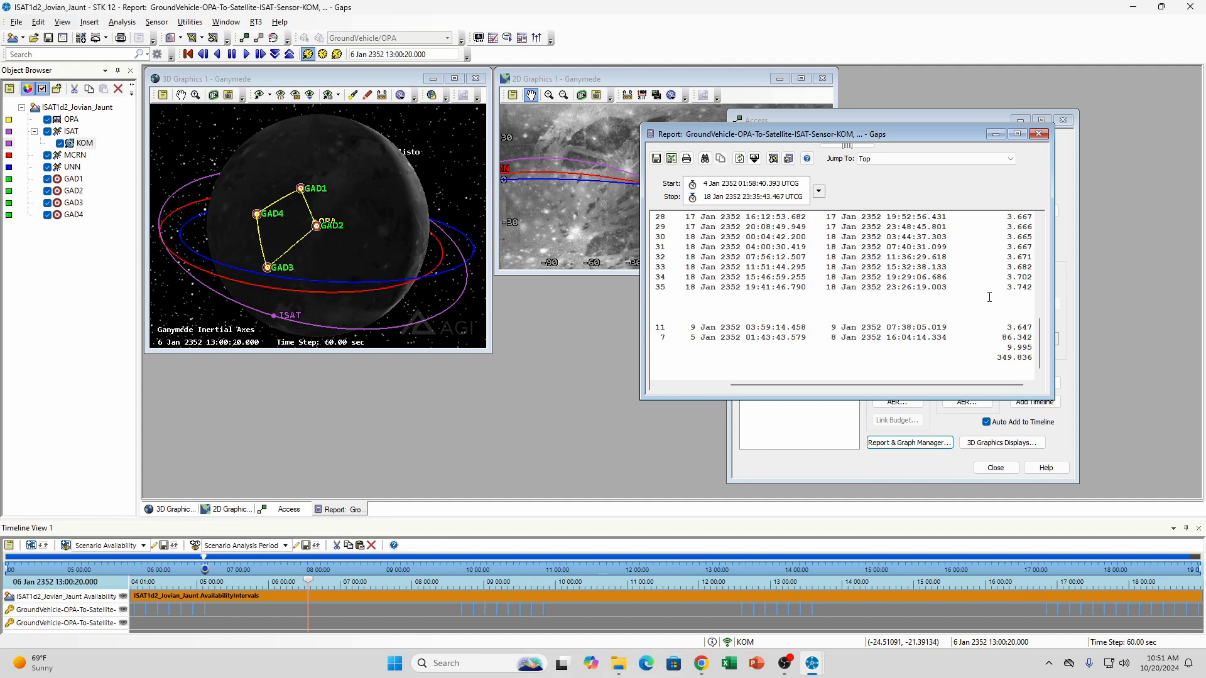
Close the Gaps report and the Access tool, returning to the 3D view of Ganymede
{"action": "left_click", "coordinate": [1039, 135]}
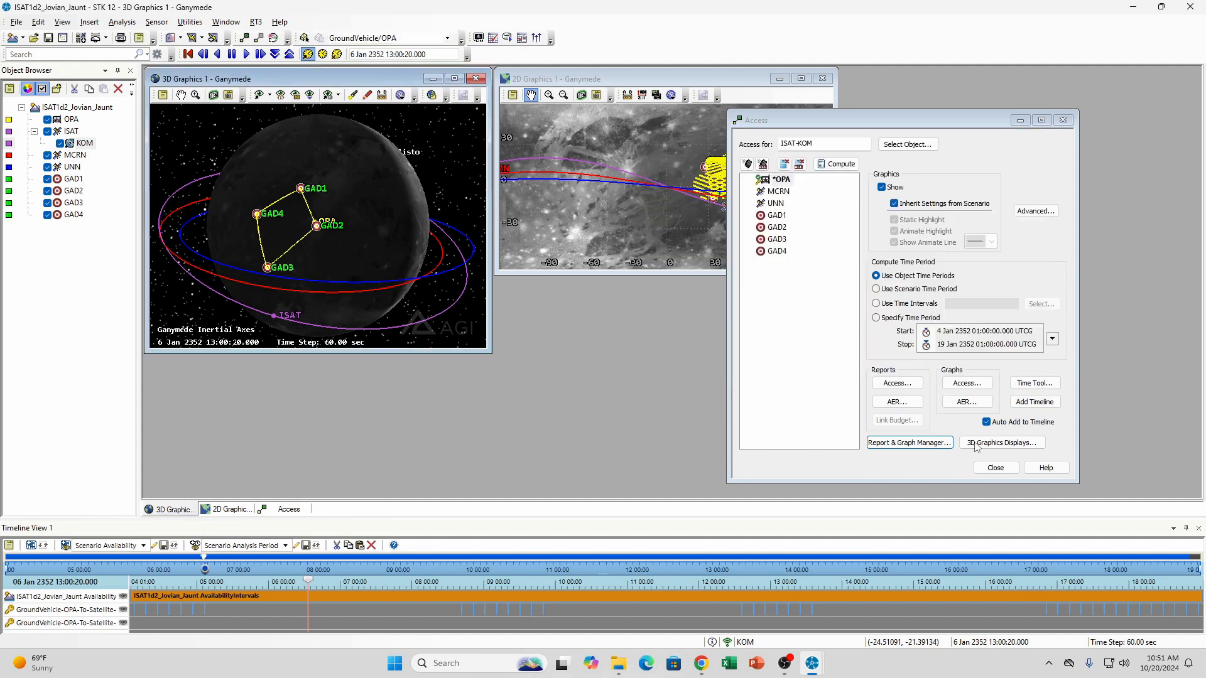
{"action": "left_click", "coordinate": [995, 468]}
{"action": "left_click_drag", "start_coordinate": [328, 209], "coordinate": [283, 193]}
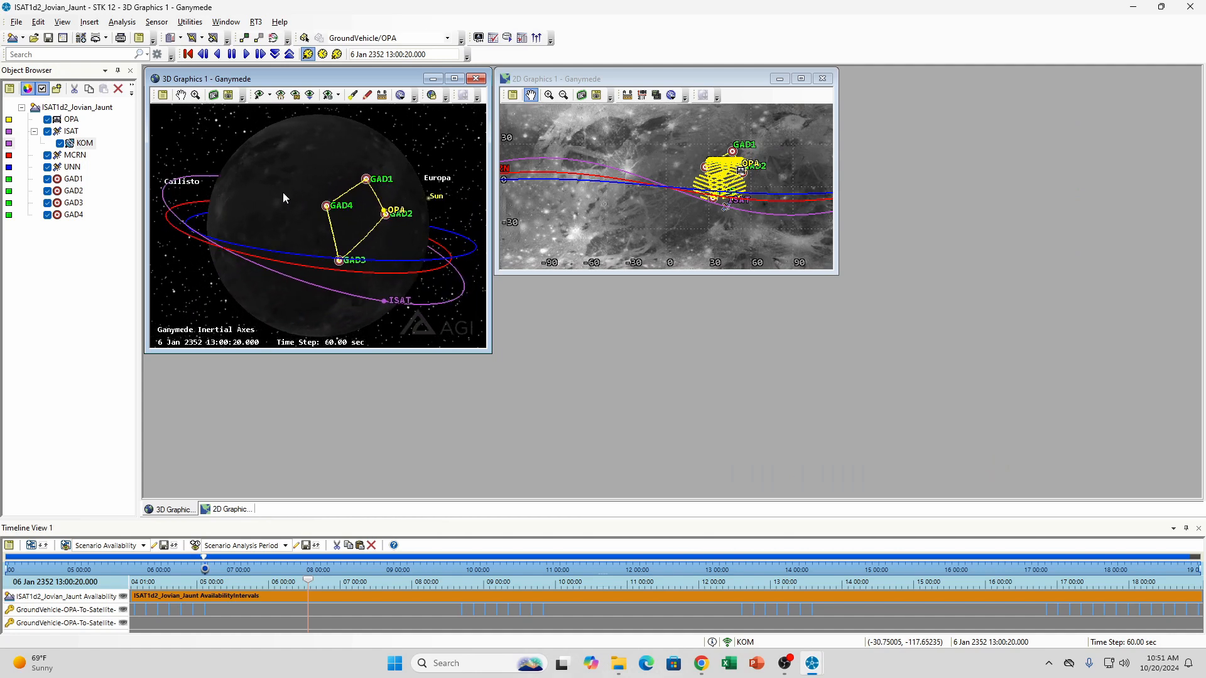